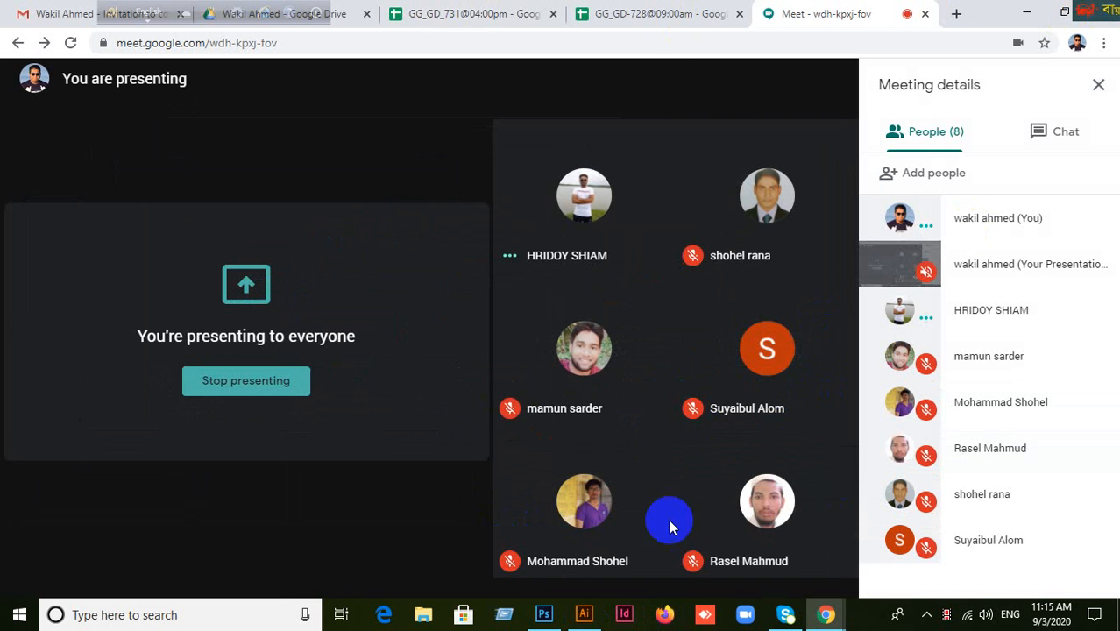
Switch to Illustrator and create a new document from the Common 1366 x 768 px web preset.
{"action": "left_click", "coordinate": [587, 618]}
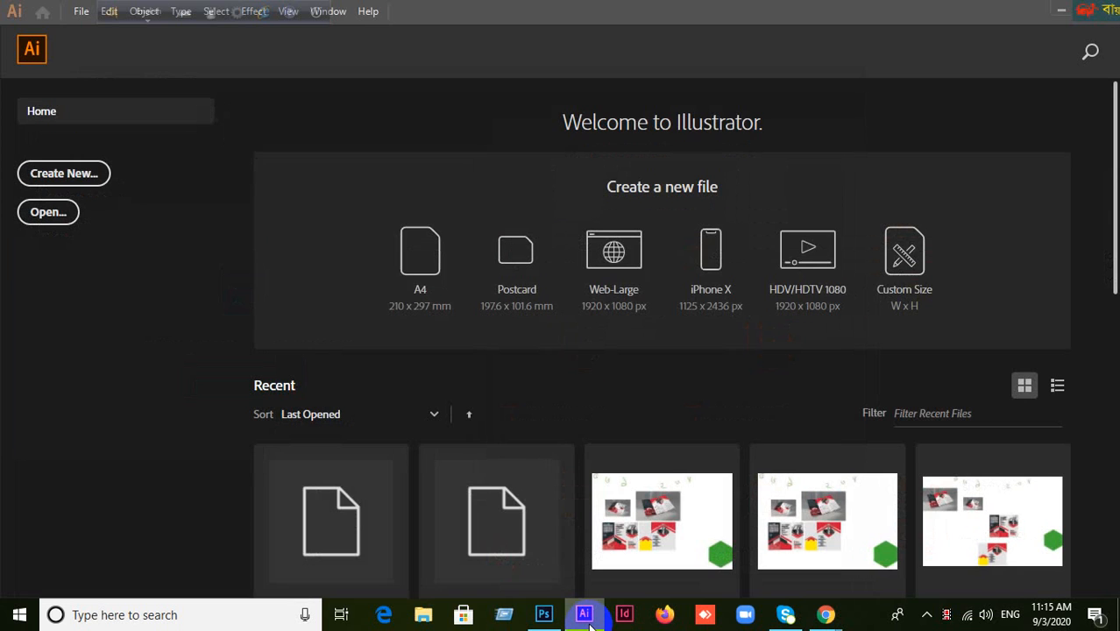
{"action": "left_click", "coordinate": [63, 173]}
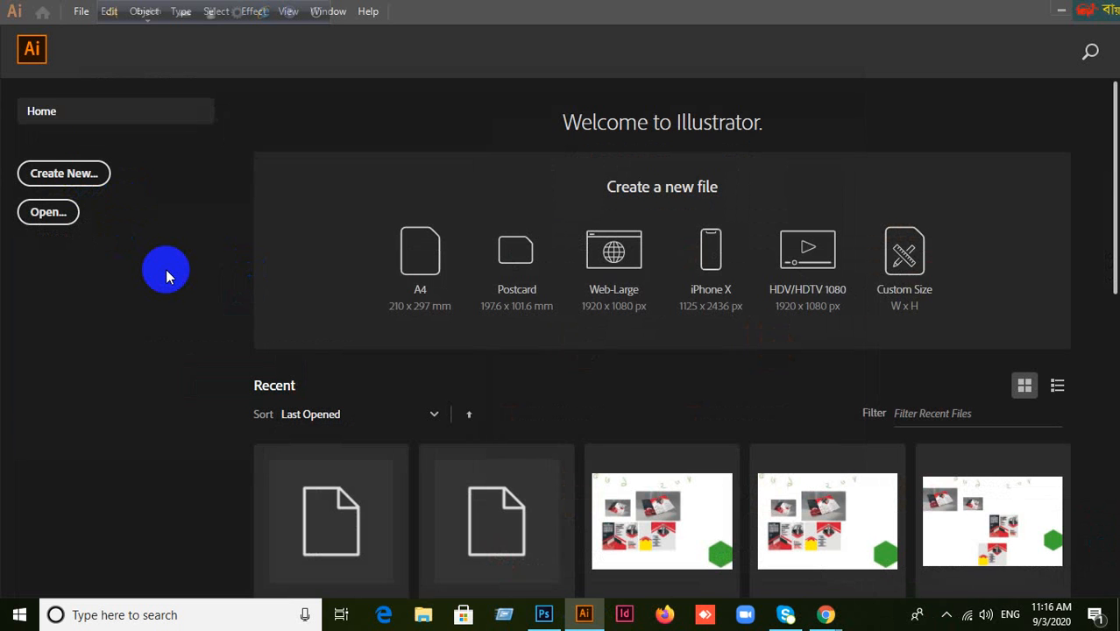
{"action": "key", "text": "ctrl+n"}
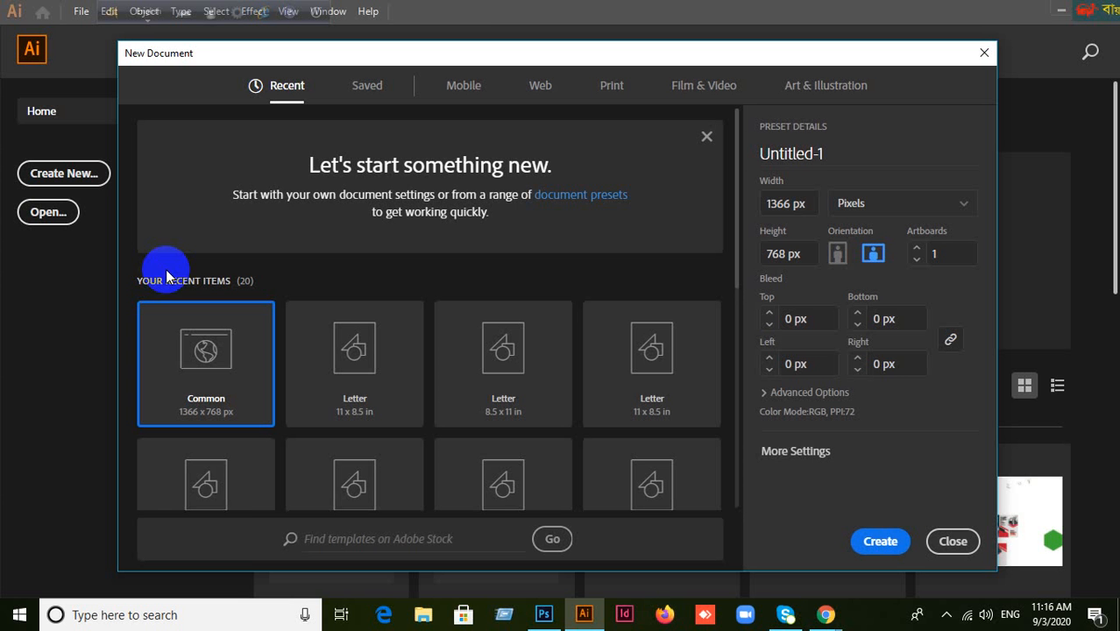
{"action": "left_click", "coordinate": [541, 88]}
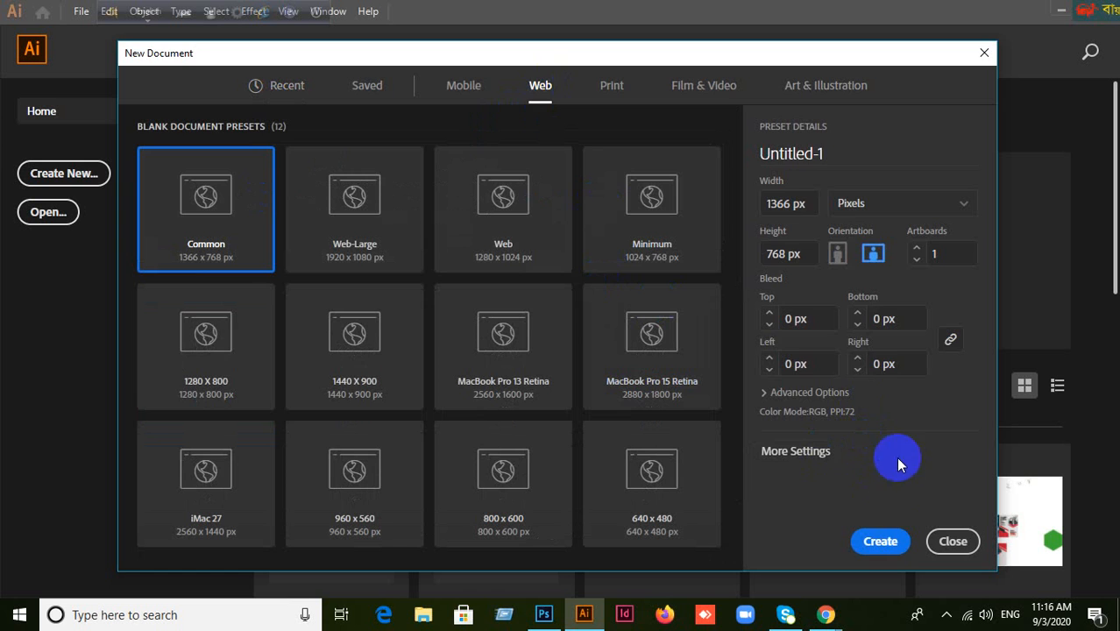
{"action": "left_click", "coordinate": [884, 542]}
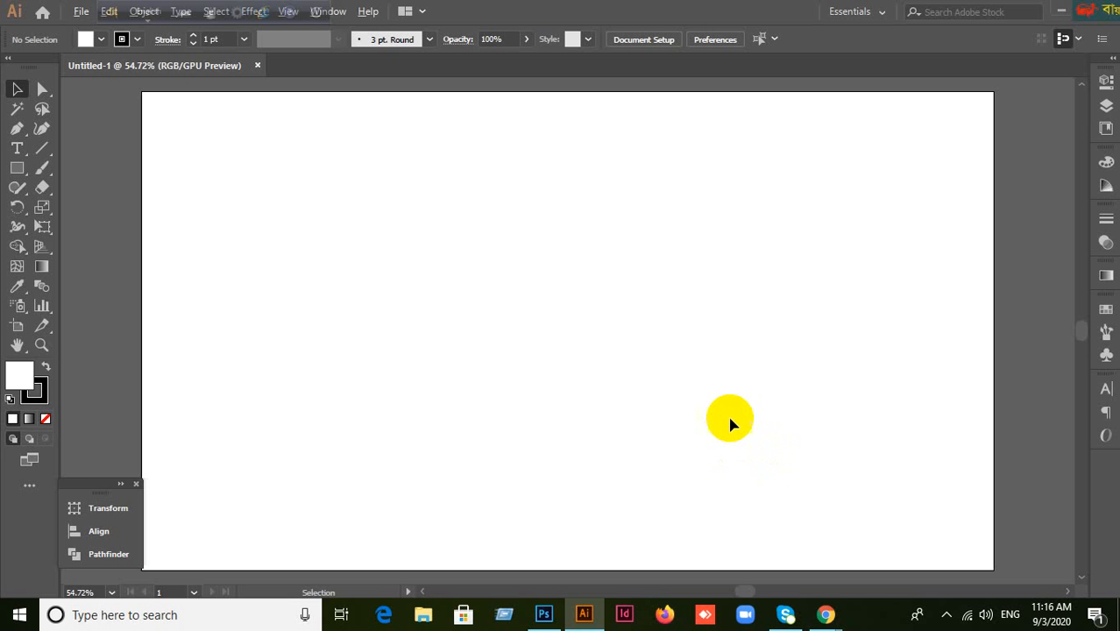
{"action": "scroll", "coordinate": [726, 405], "scroll_direction": "down", "scroll_amount": 2}
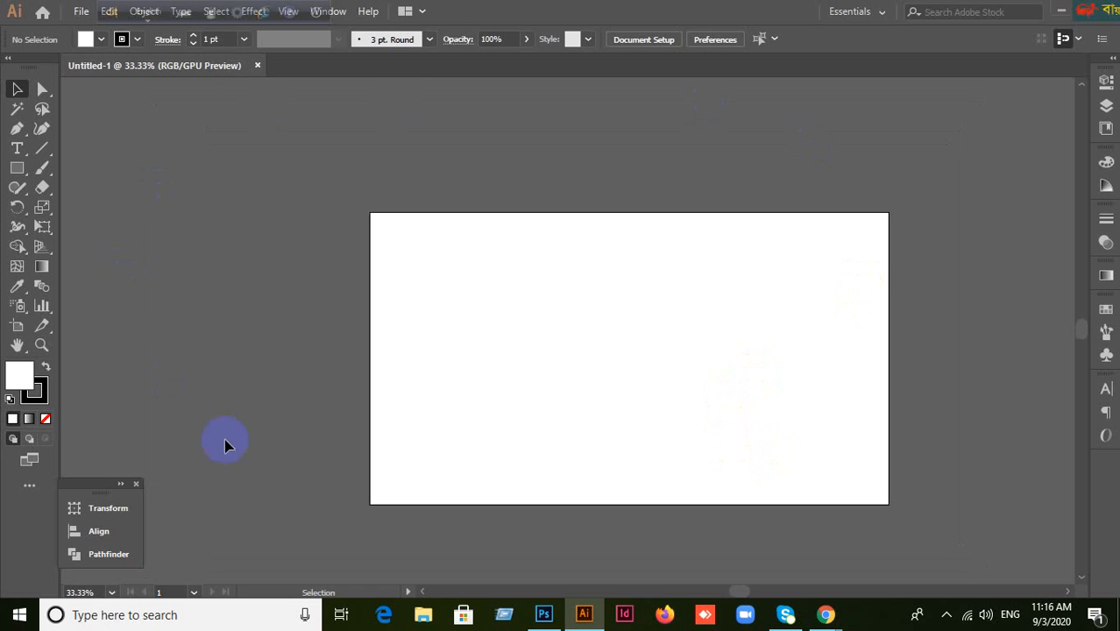
{"action": "left_click", "coordinate": [79, 11]}
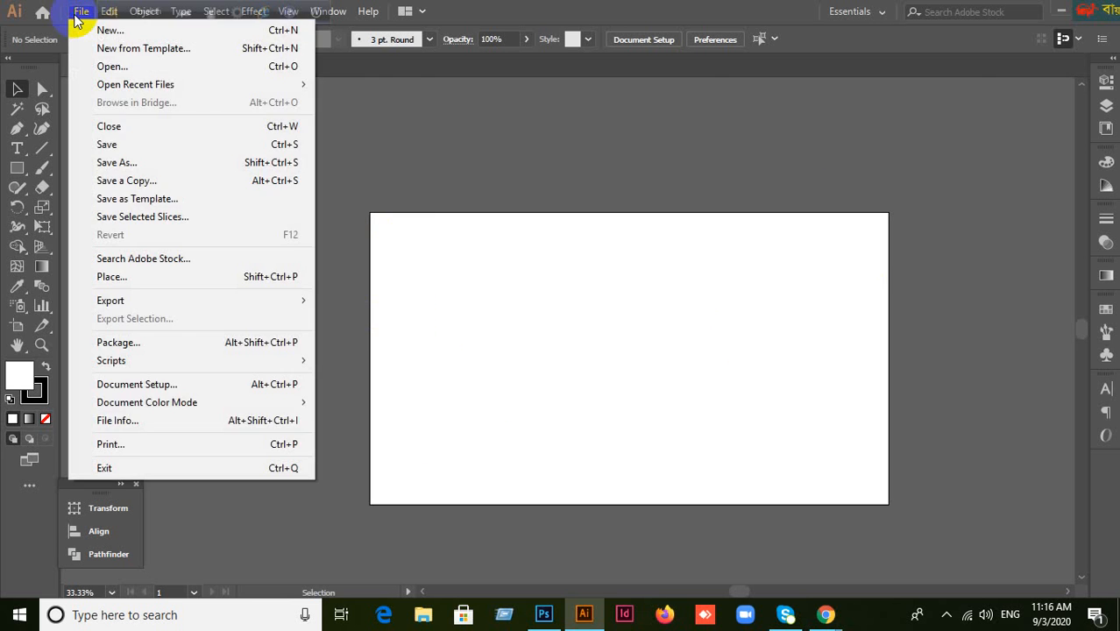
{"action": "left_click", "coordinate": [70, 12]}
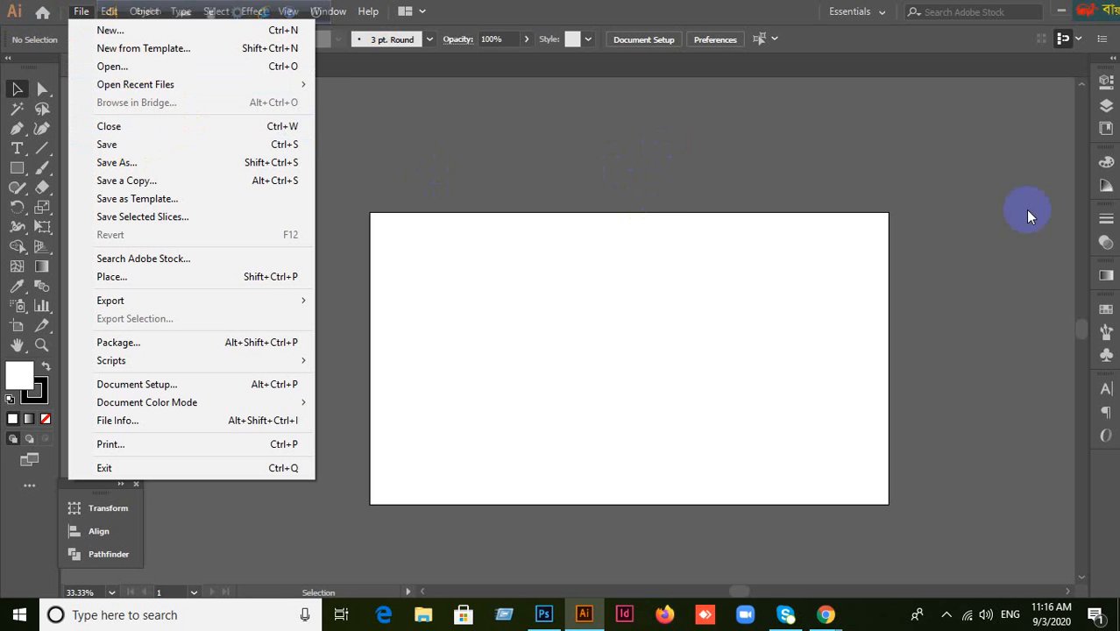
{"action": "left_click", "coordinate": [734, 238]}
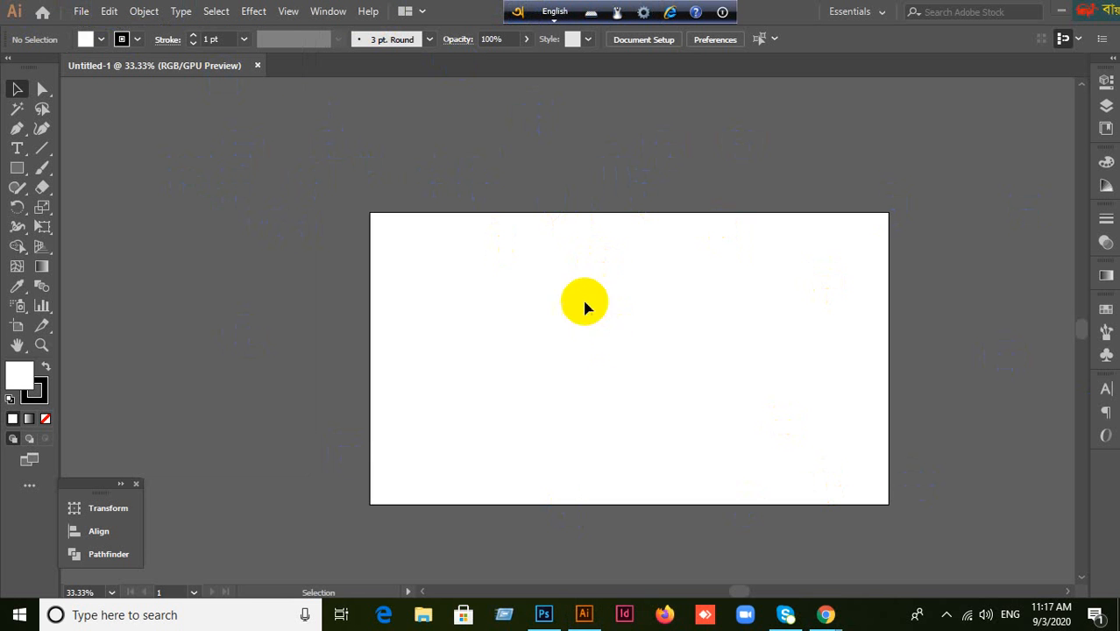
Set the canvas color to White in the User Interface preferences and apply it.
{"action": "left_click", "coordinate": [107, 11]}
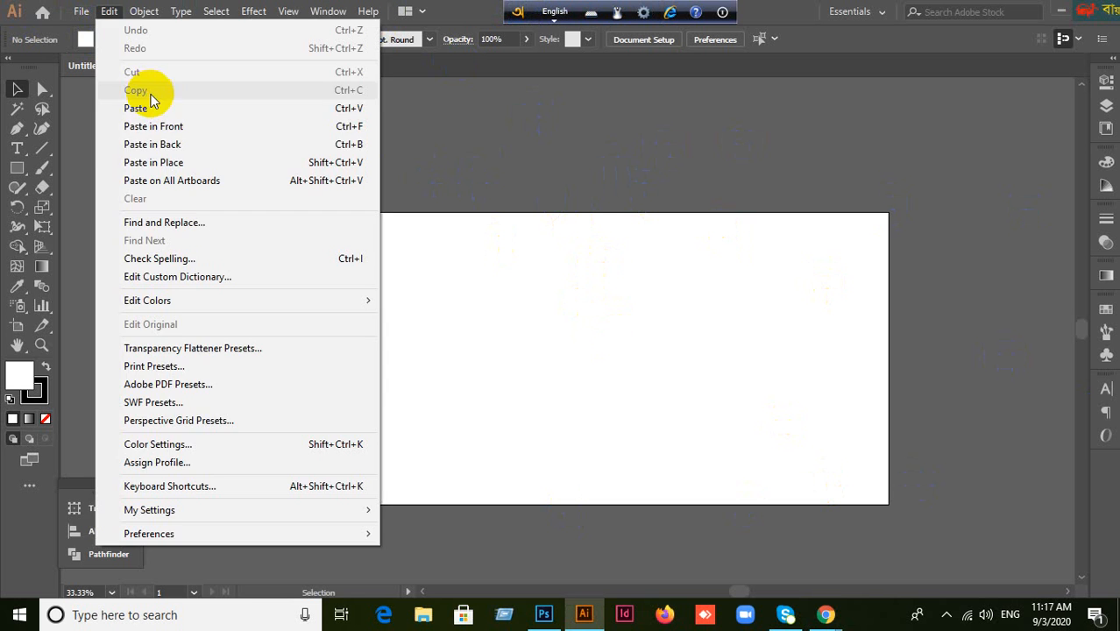
{"action": "mouse_move", "coordinate": [211, 536]}
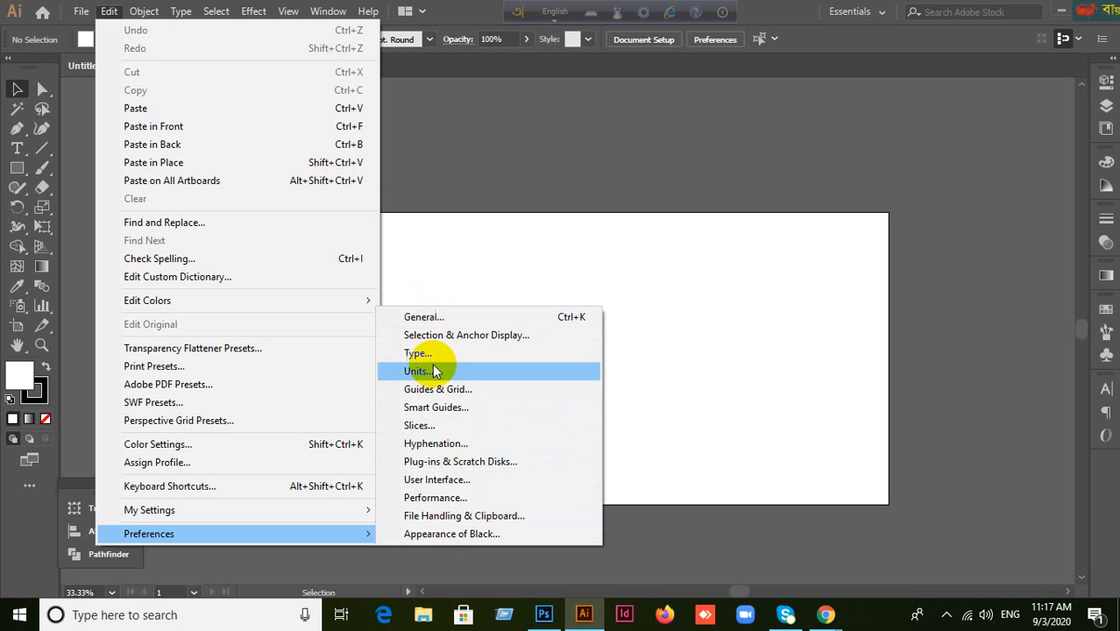
{"action": "left_click", "coordinate": [437, 480]}
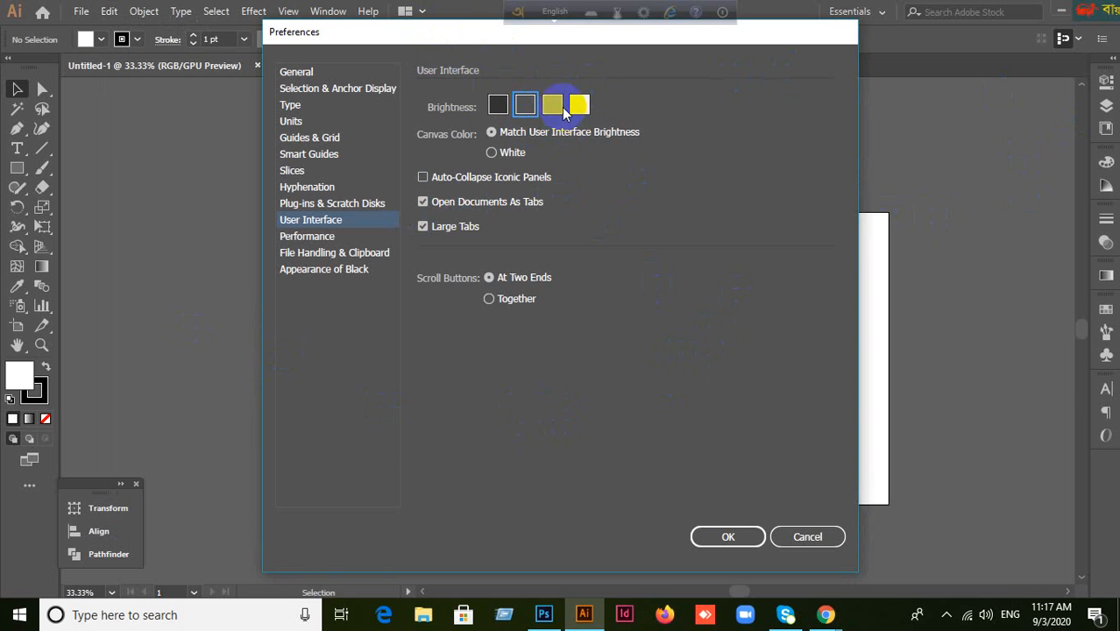
{"action": "left_click", "coordinate": [496, 154]}
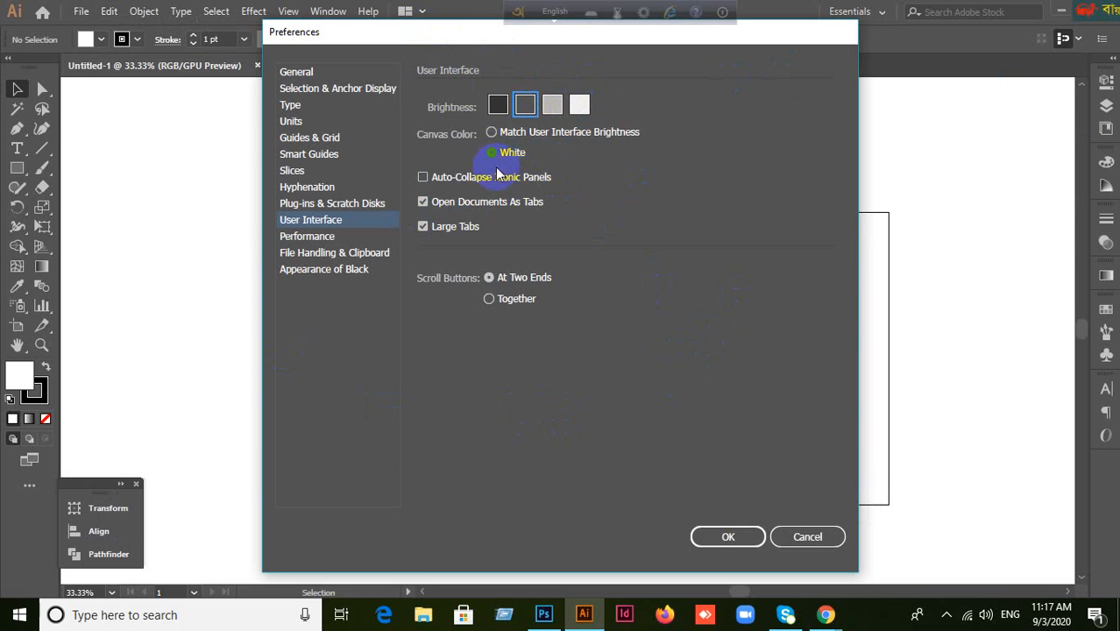
{"action": "left_click", "coordinate": [747, 534]}
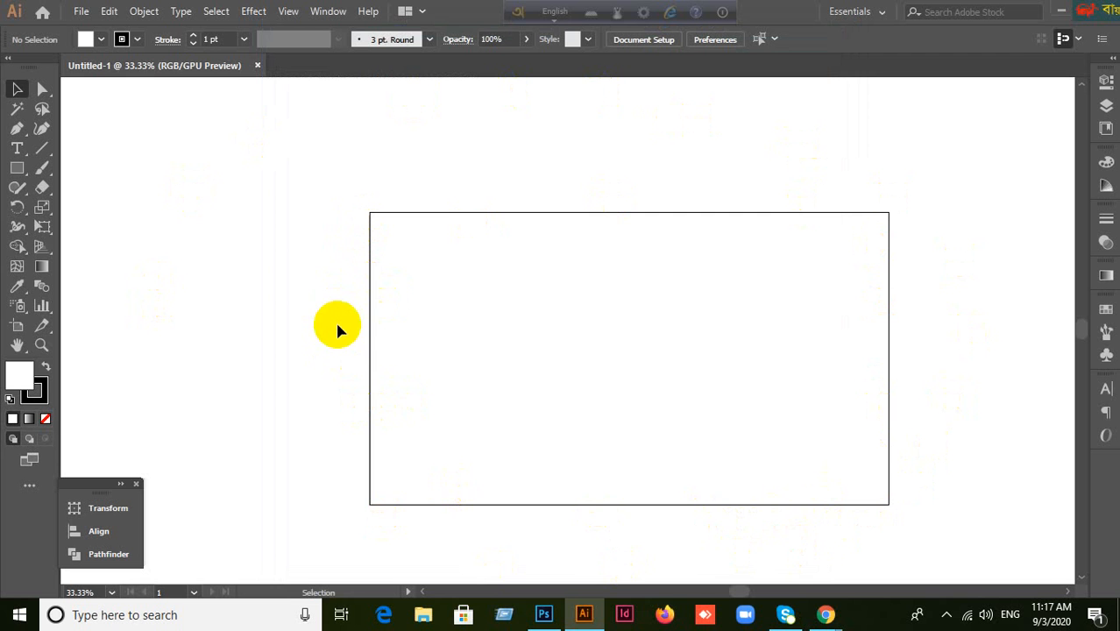
{"action": "left_click", "coordinate": [108, 13]}
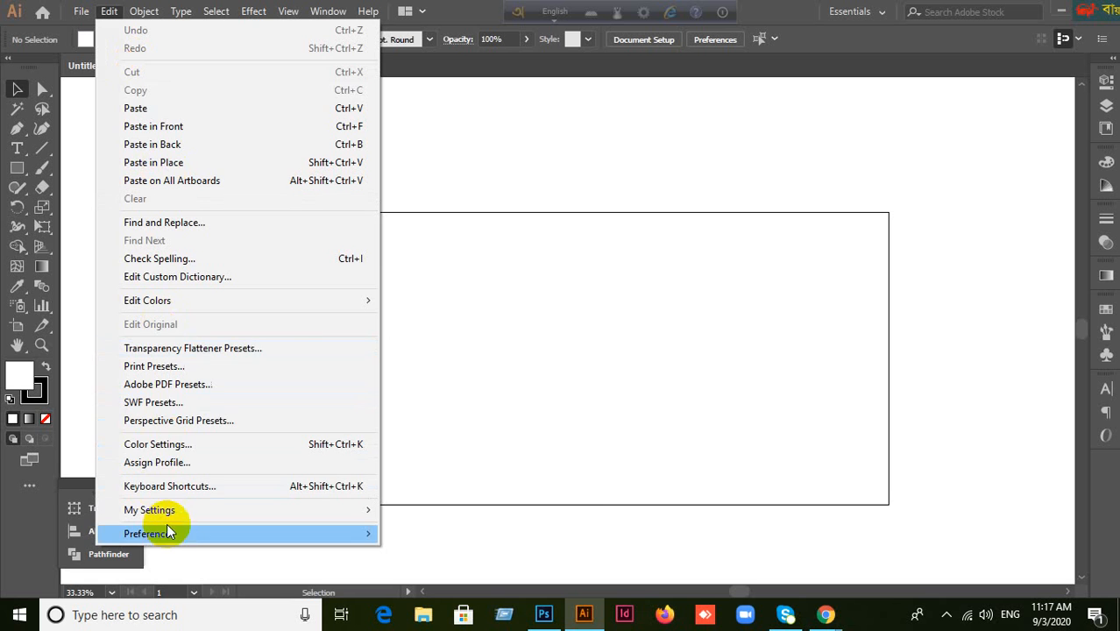
{"action": "mouse_move", "coordinate": [176, 538]}
{"action": "left_click", "coordinate": [512, 220]}
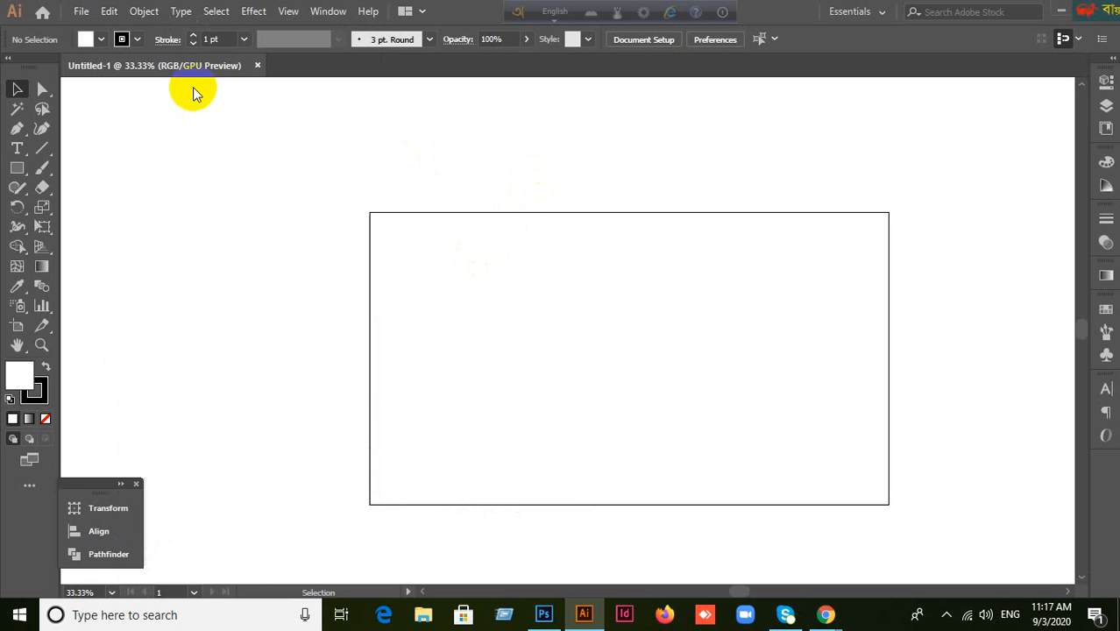
Try different brightness and canvas color options in the User Interface preferences, ending on the second-darkest brightness with the canvas matching it.
{"action": "left_click", "coordinate": [109, 19]}
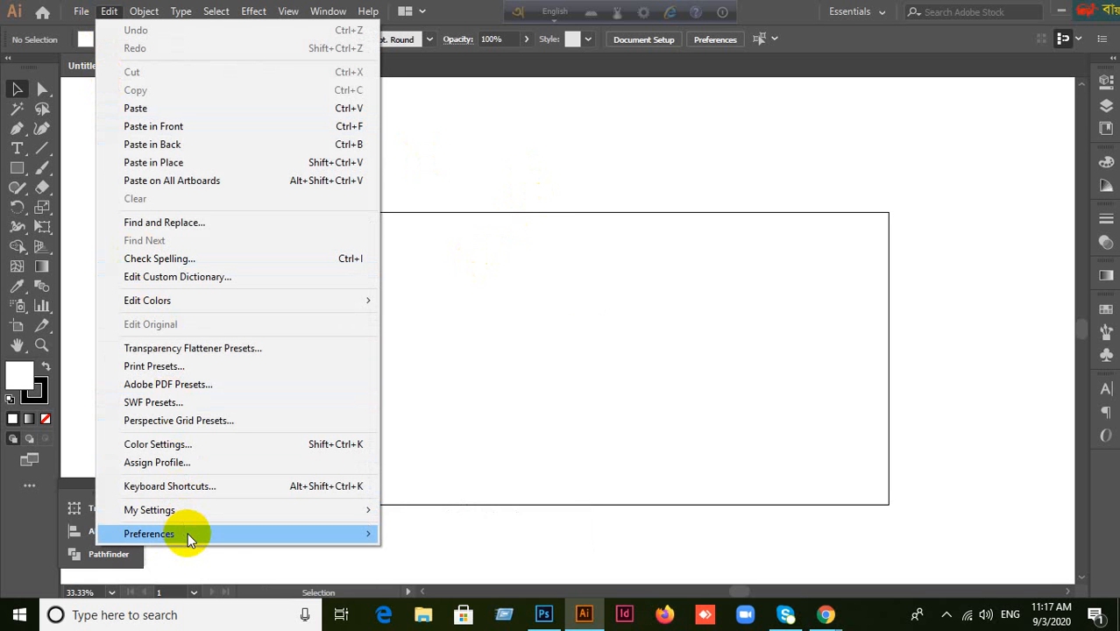
{"action": "mouse_move", "coordinate": [188, 534]}
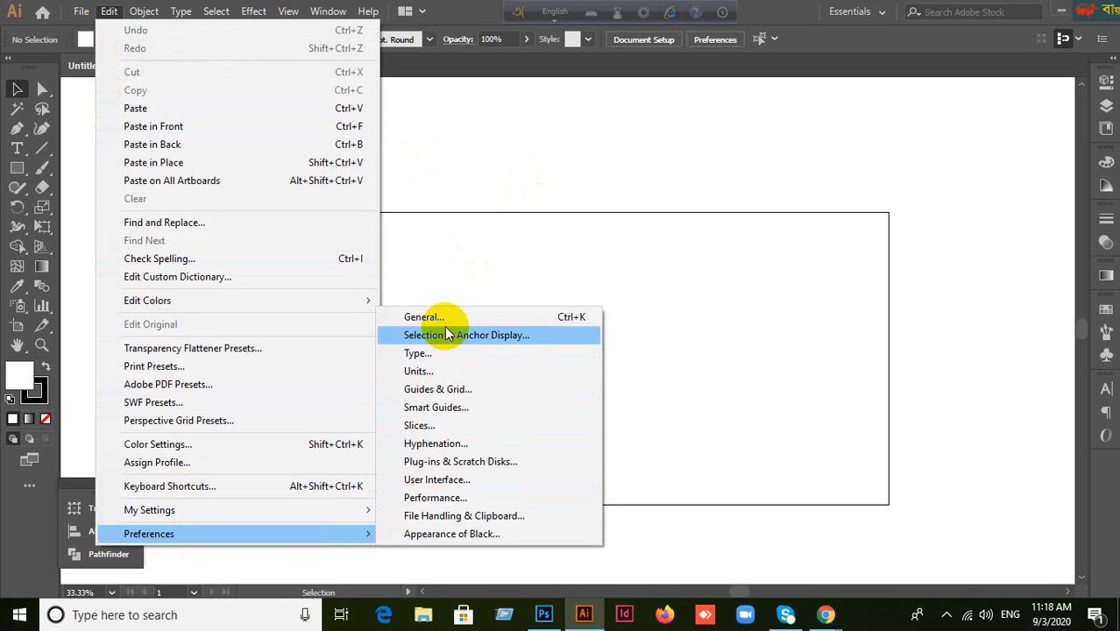
{"action": "left_click", "coordinate": [458, 479]}
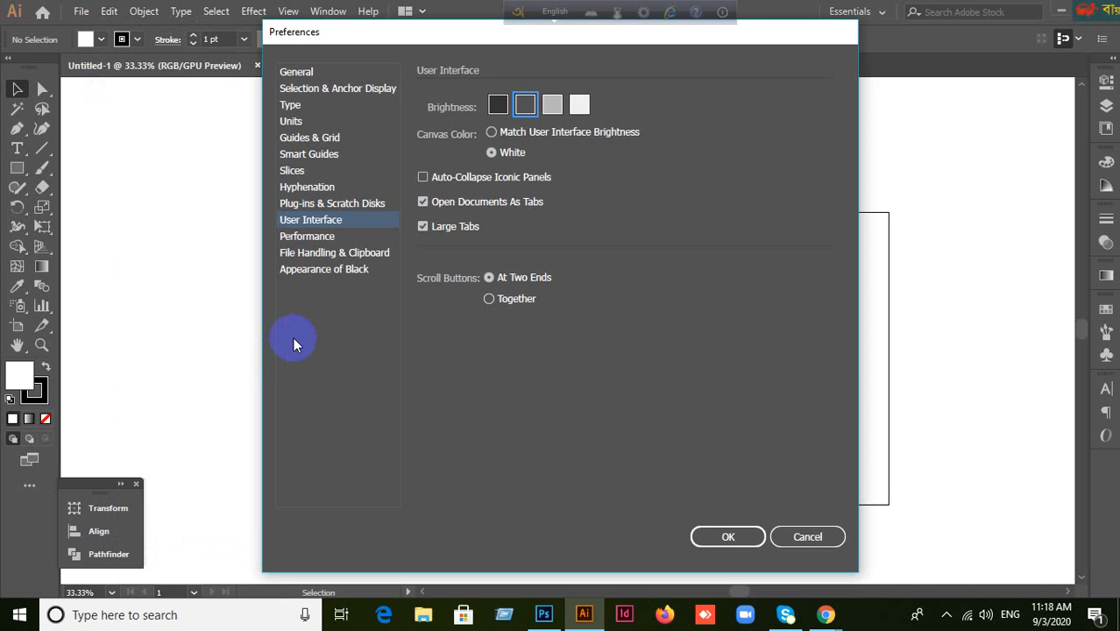
{"action": "left_click_drag", "start_coordinate": [463, 35], "coordinate": [841, 13]}
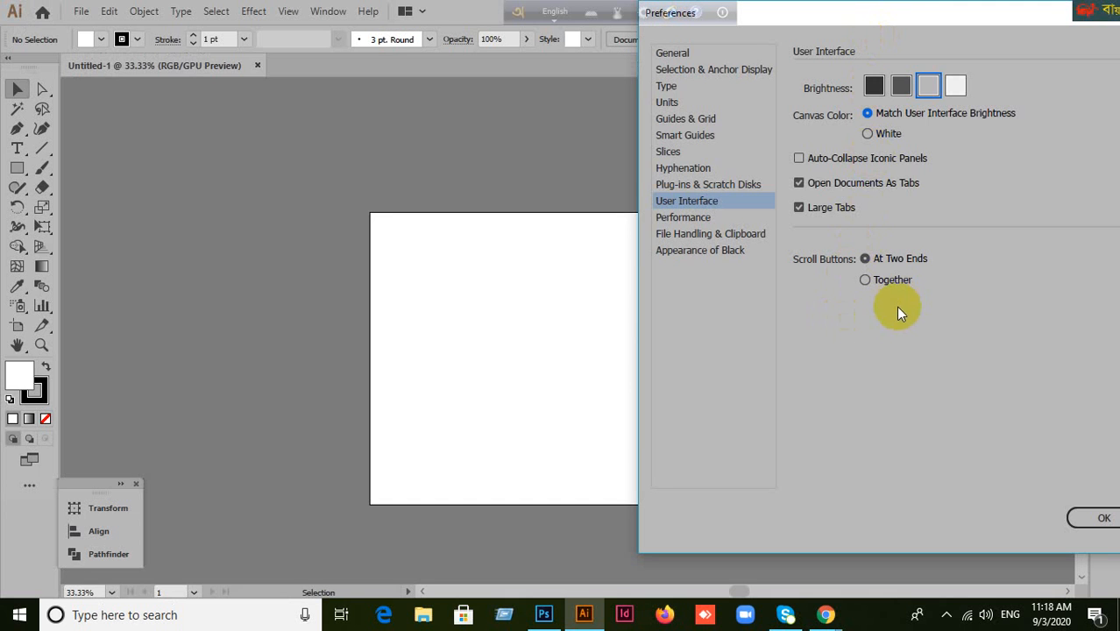
{"action": "left_click", "coordinate": [868, 134]}
{"action": "left_click", "coordinate": [867, 115]}
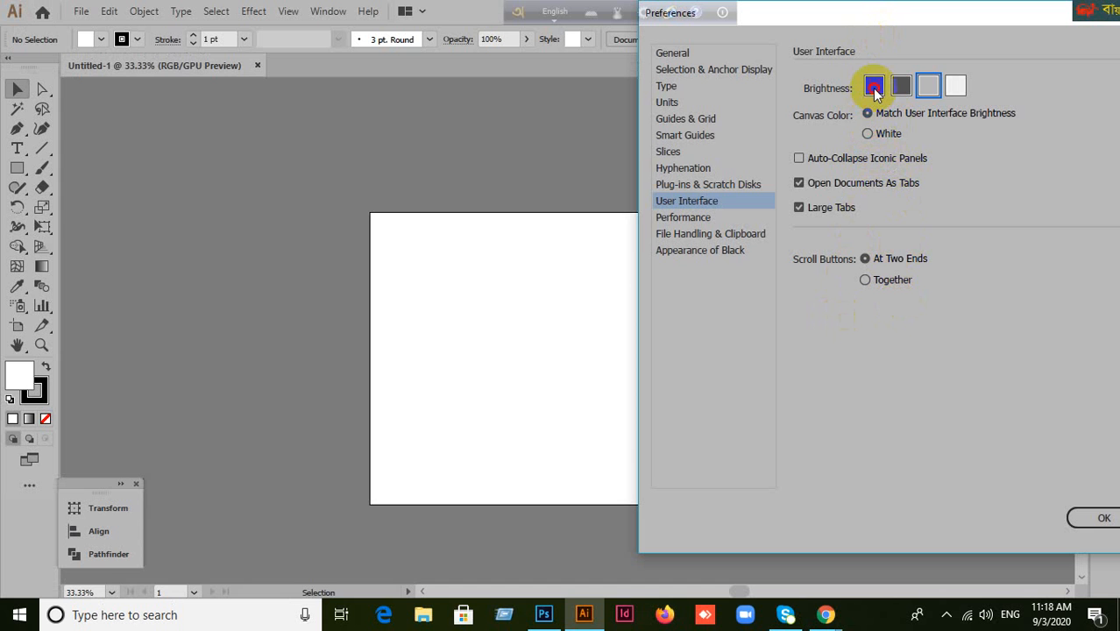
{"action": "left_click", "coordinate": [874, 88]}
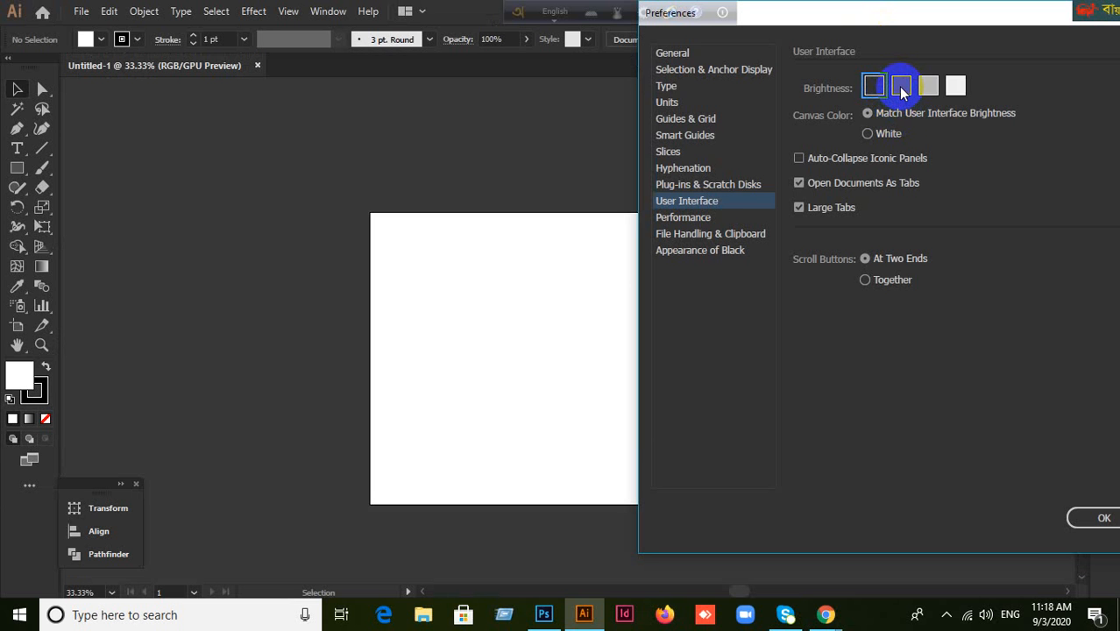
{"action": "left_click", "coordinate": [902, 88]}
Choose White as the canvas color for the second-darkest interface brightness and apply the preferences.
{"action": "left_click_drag", "start_coordinate": [910, 14], "coordinate": [793, 27]}
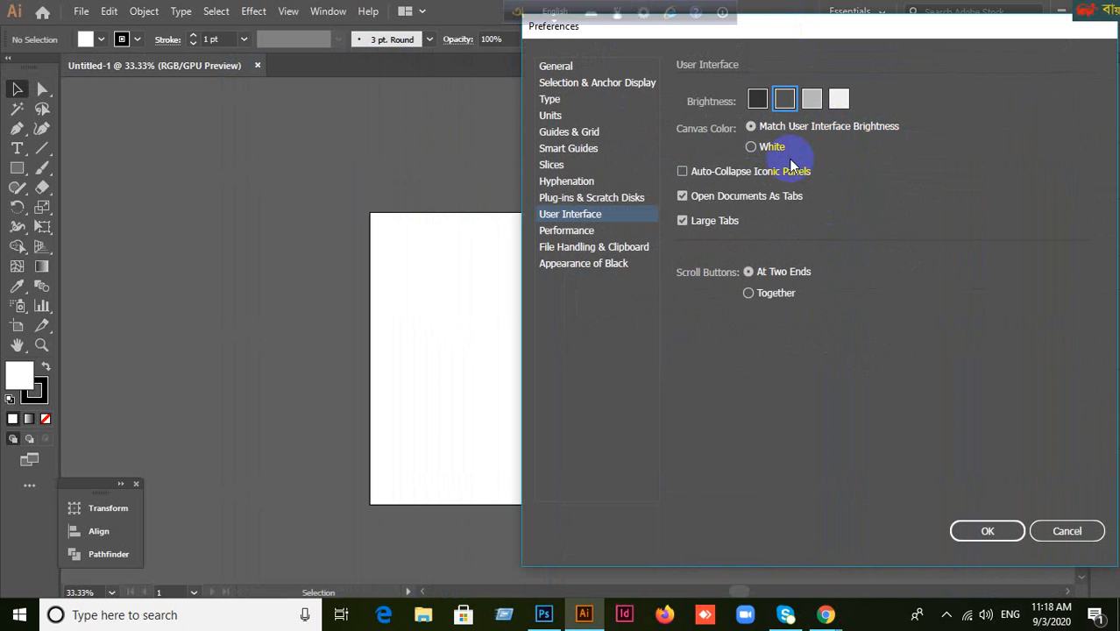
{"action": "left_click", "coordinate": [751, 147]}
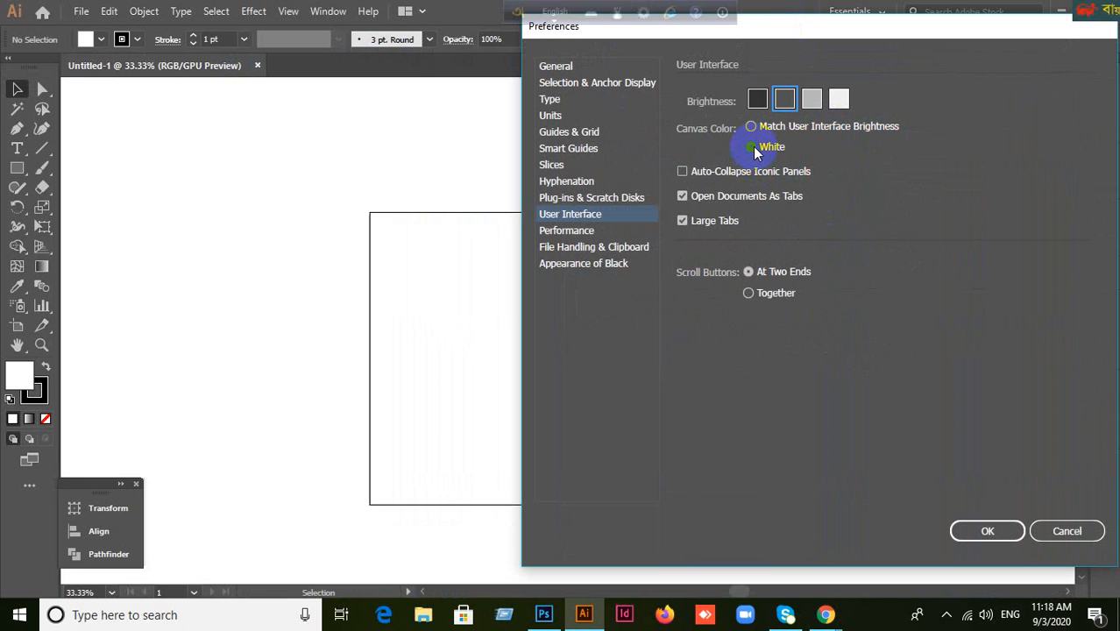
{"action": "left_click", "coordinate": [979, 531]}
{"action": "scroll", "coordinate": [487, 406], "scroll_direction": "down", "scroll_amount": 4}
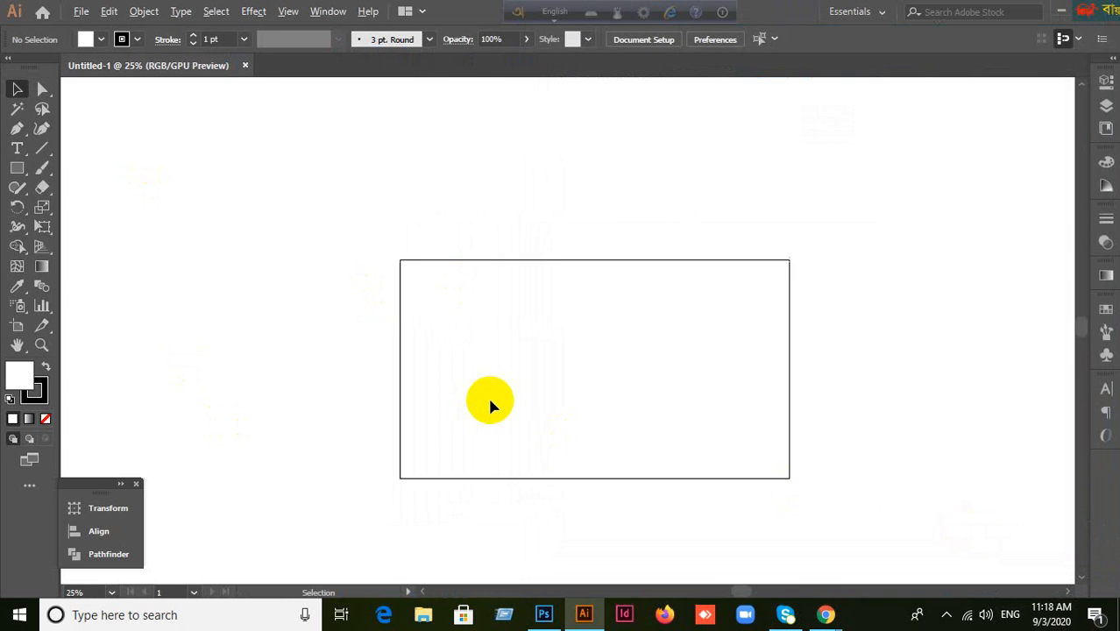
{"action": "scroll", "coordinate": [522, 428], "scroll_direction": "up", "scroll_amount": 3}
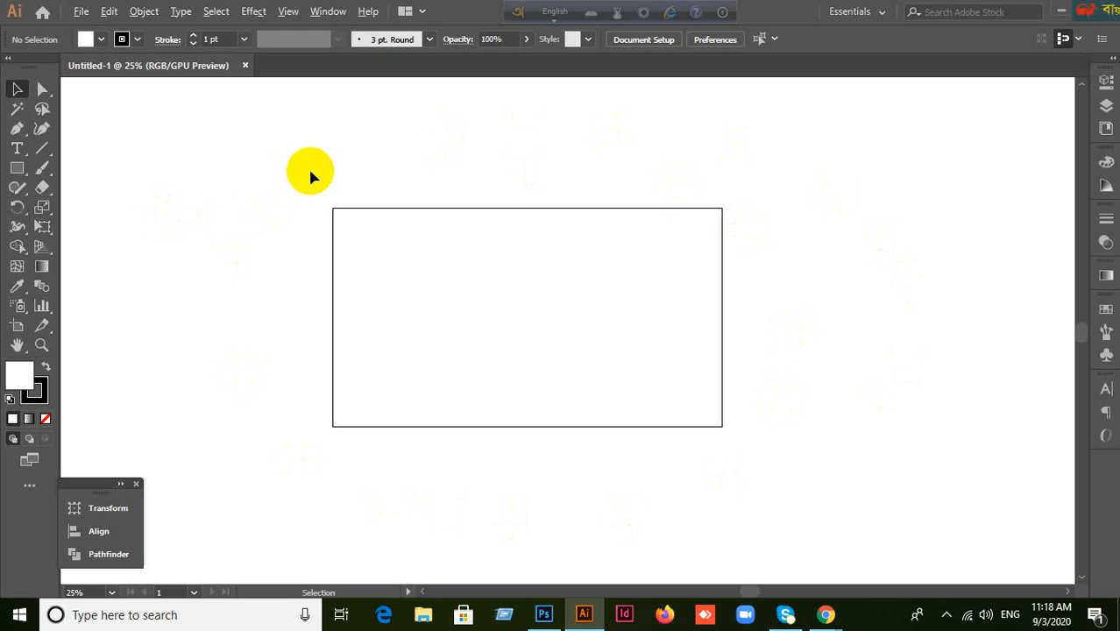
{"action": "scroll", "coordinate": [326, 229], "scroll_direction": "down", "scroll_amount": 6}
{"action": "scroll", "coordinate": [570, 305], "scroll_direction": "up", "scroll_amount": 5}
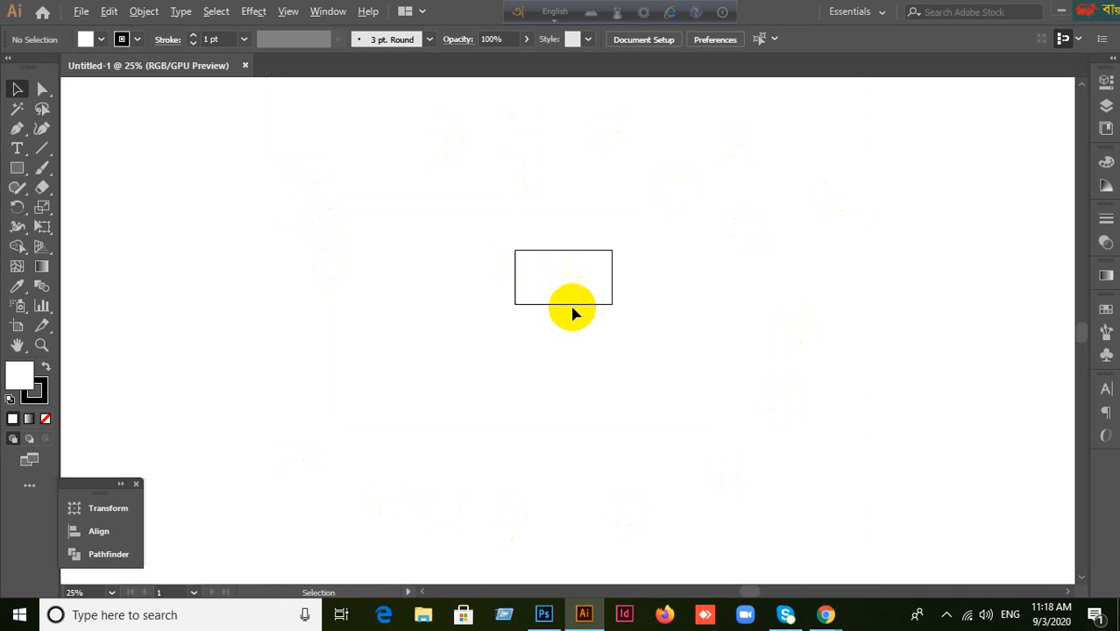
{"action": "scroll", "coordinate": [572, 312], "scroll_direction": "up", "scroll_amount": 3}
{"action": "scroll", "coordinate": [542, 307], "scroll_direction": "up", "scroll_amount": 3}
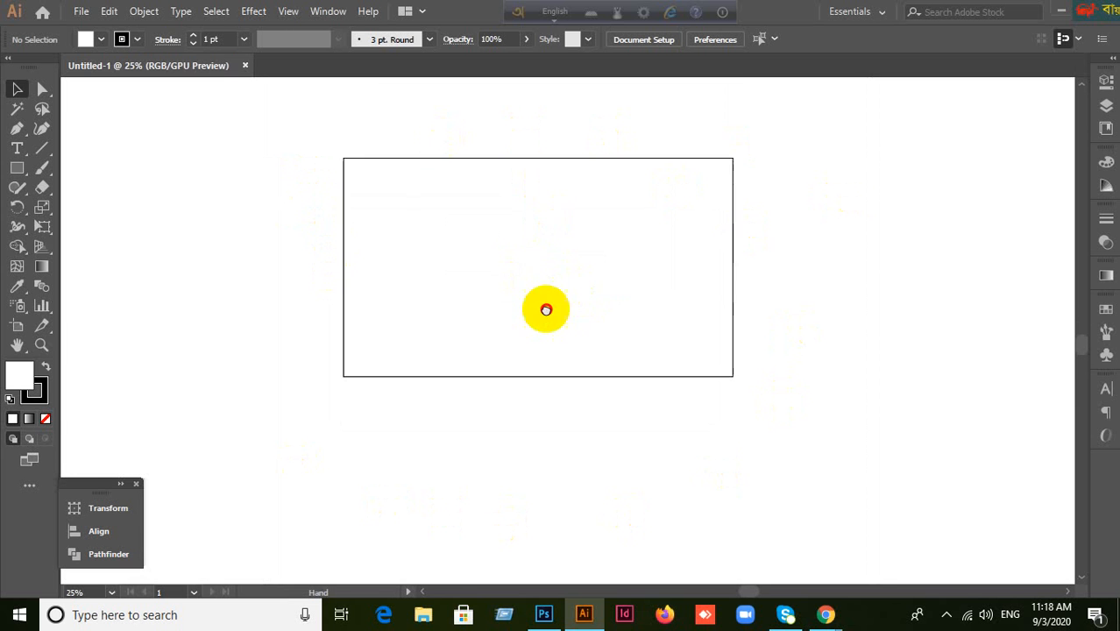
Set the canvas color to Match User Interface Brightness in the User Interface preferences and apply it.
{"action": "left_click", "coordinate": [108, 12]}
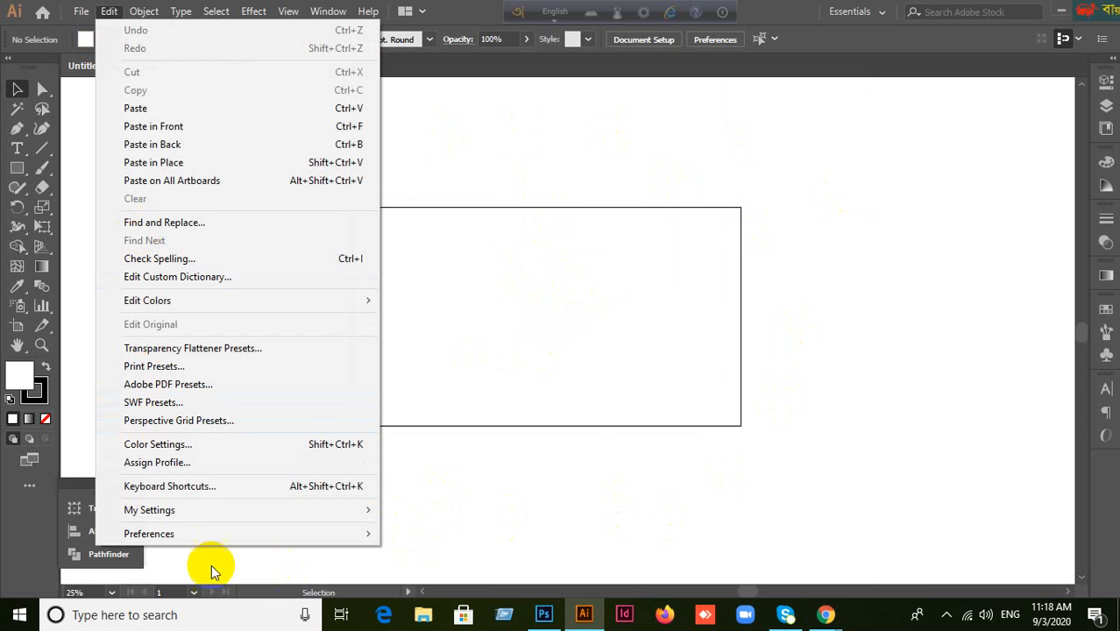
{"action": "mouse_move", "coordinate": [193, 538]}
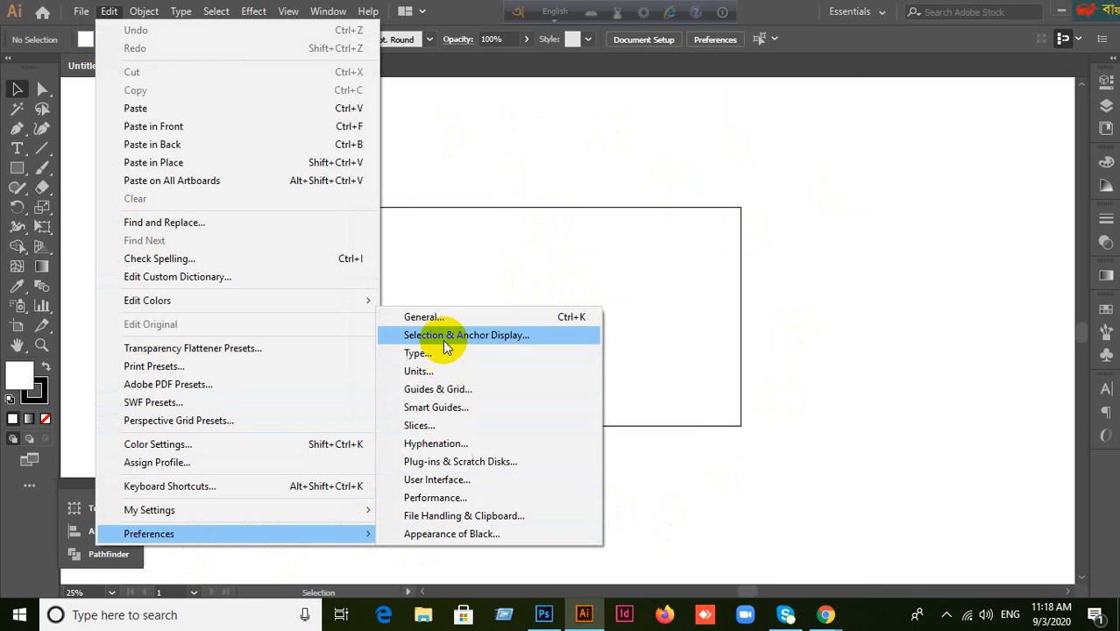
{"action": "left_click", "coordinate": [456, 482]}
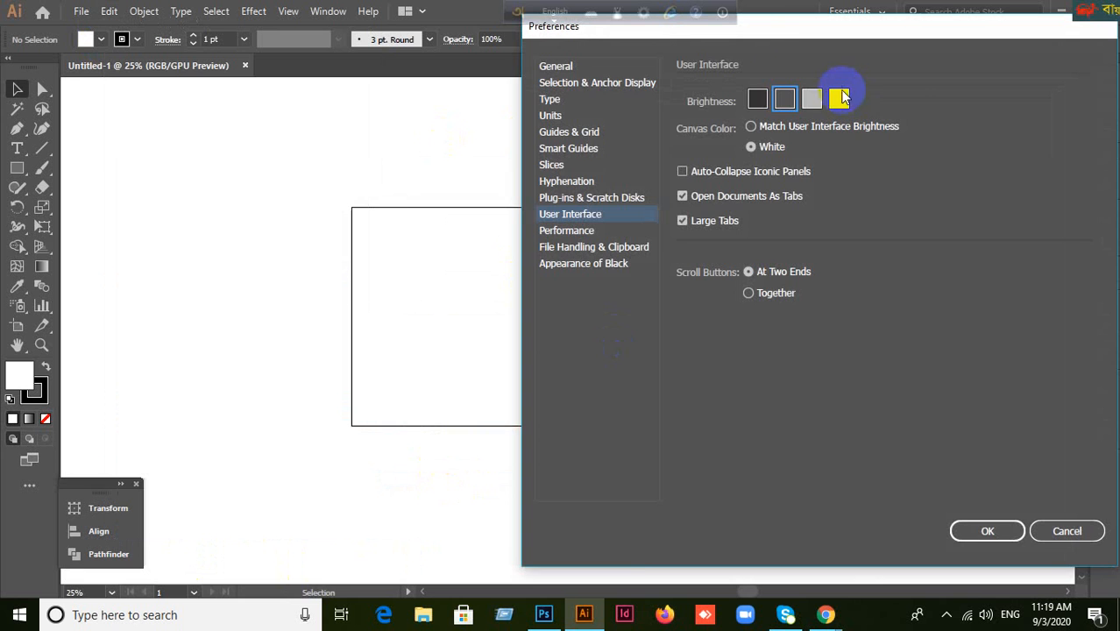
{"action": "left_click_drag", "start_coordinate": [774, 33], "coordinate": [914, 40]}
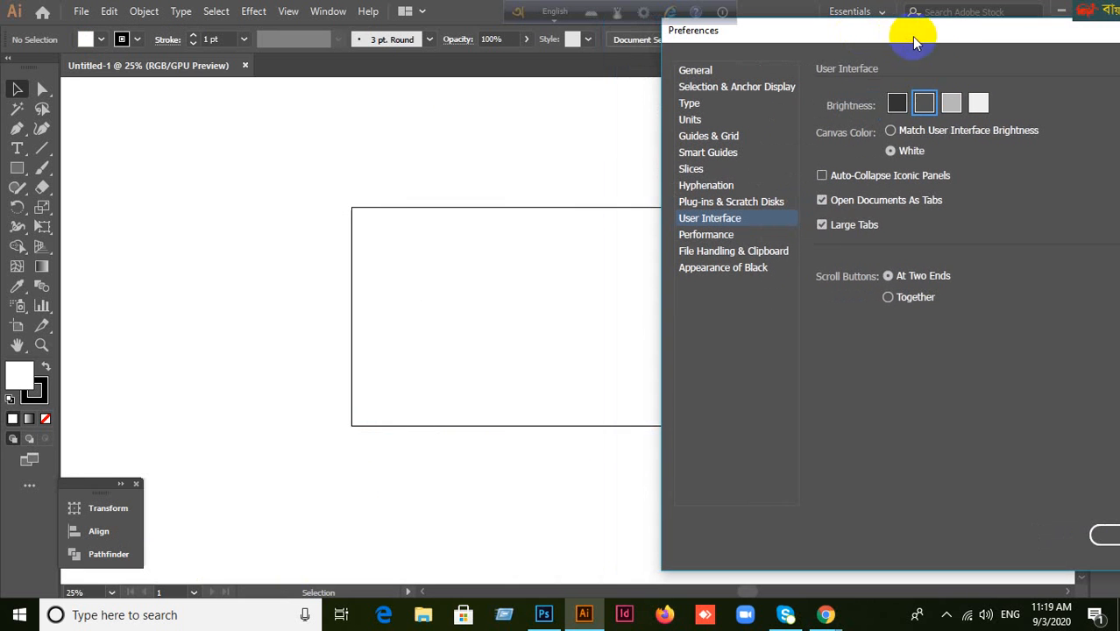
{"action": "left_click", "coordinate": [890, 130]}
{"action": "left_click_drag", "start_coordinate": [878, 33], "coordinate": [682, 23]}
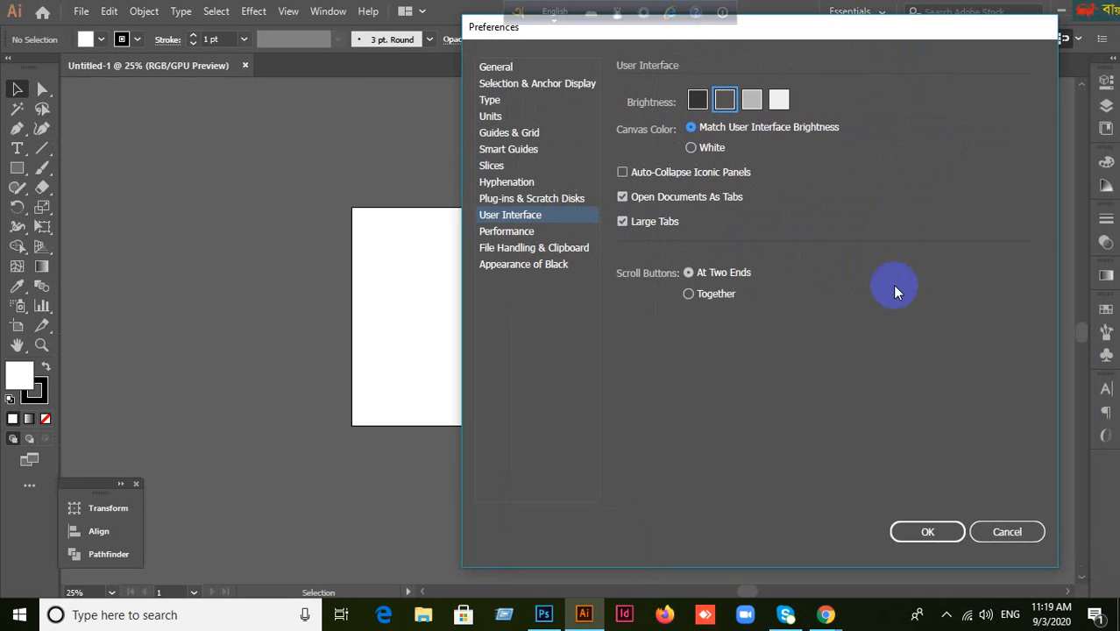
{"action": "left_click", "coordinate": [925, 530]}
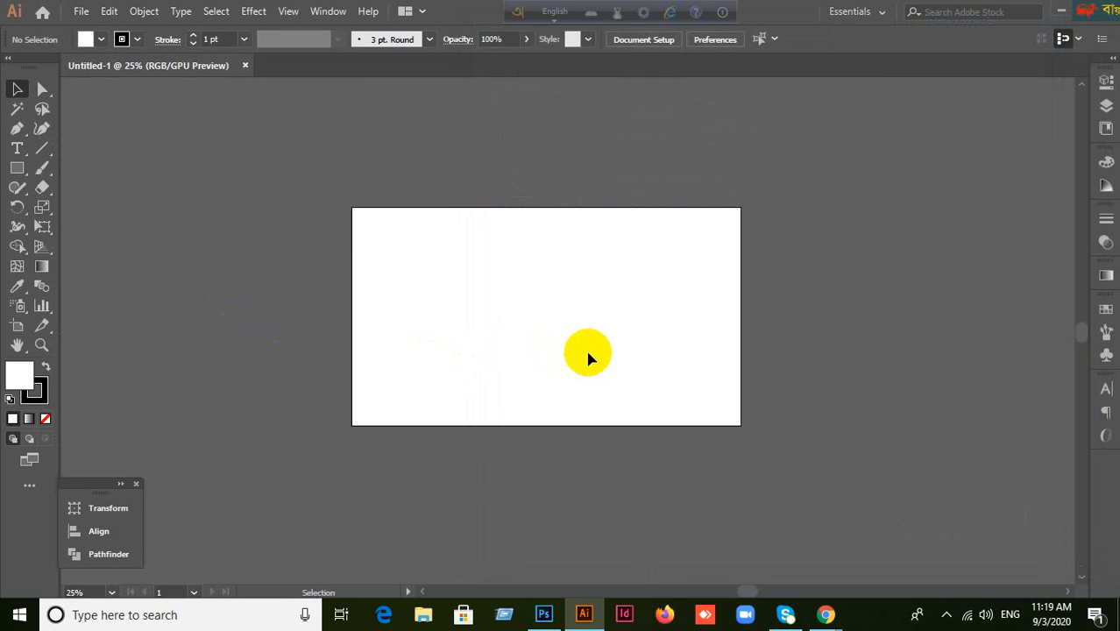
{"action": "scroll", "coordinate": [597, 321], "scroll_direction": "up", "scroll_amount": 2}
{"action": "scroll", "coordinate": [596, 321], "scroll_direction": "down", "scroll_amount": 1}
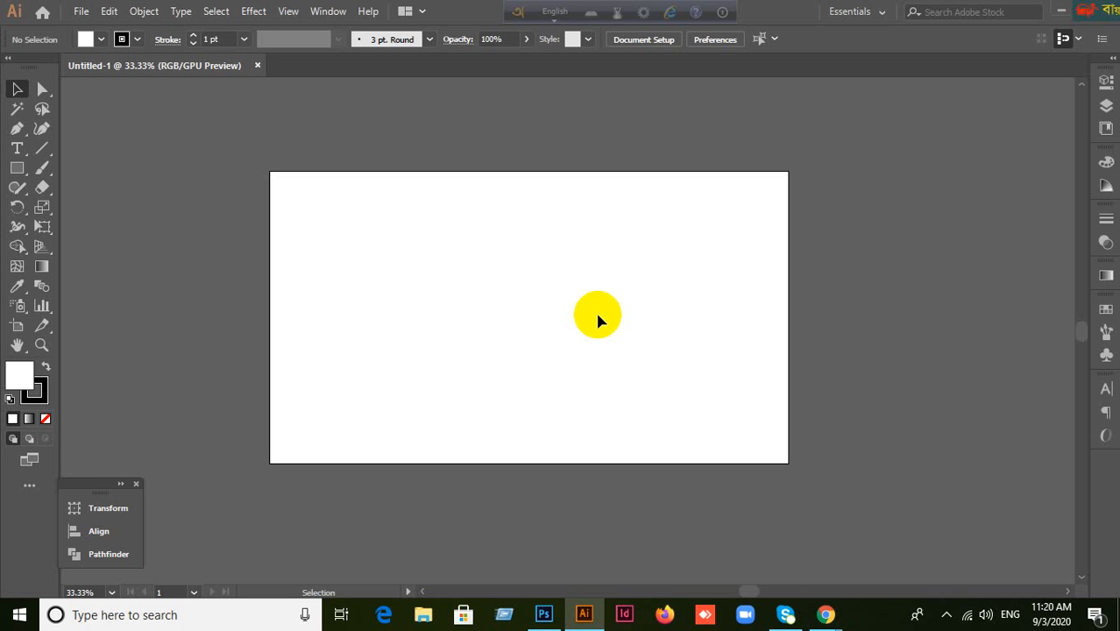
Set the stroke color to None and make the fill the active color.
{"action": "left_click", "coordinate": [39, 395]}
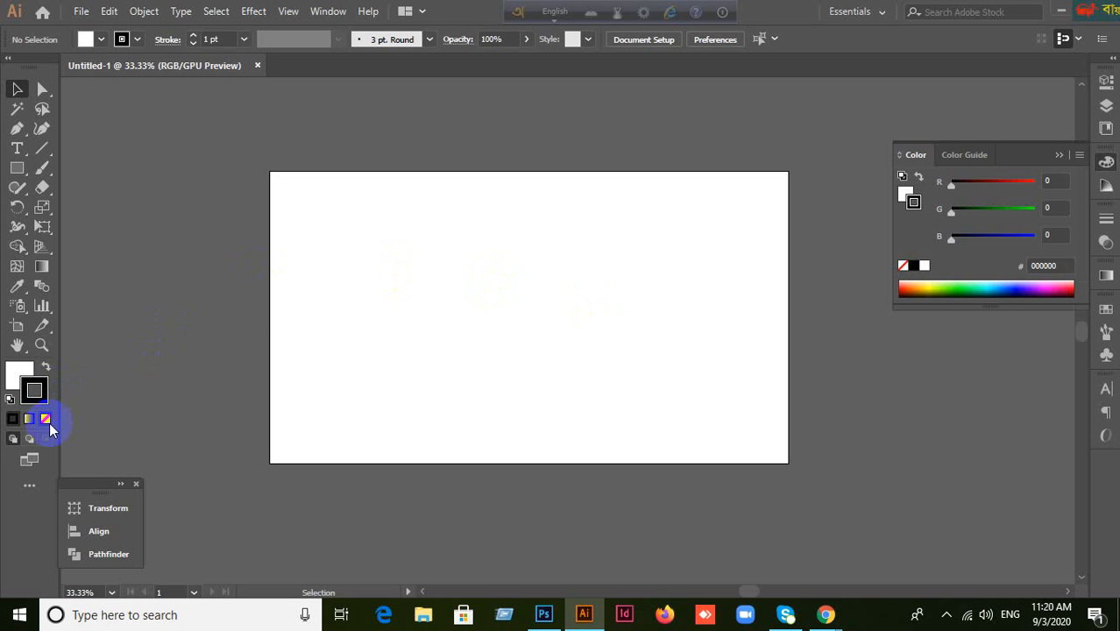
{"action": "left_click", "coordinate": [46, 418]}
{"action": "left_click", "coordinate": [19, 373]}
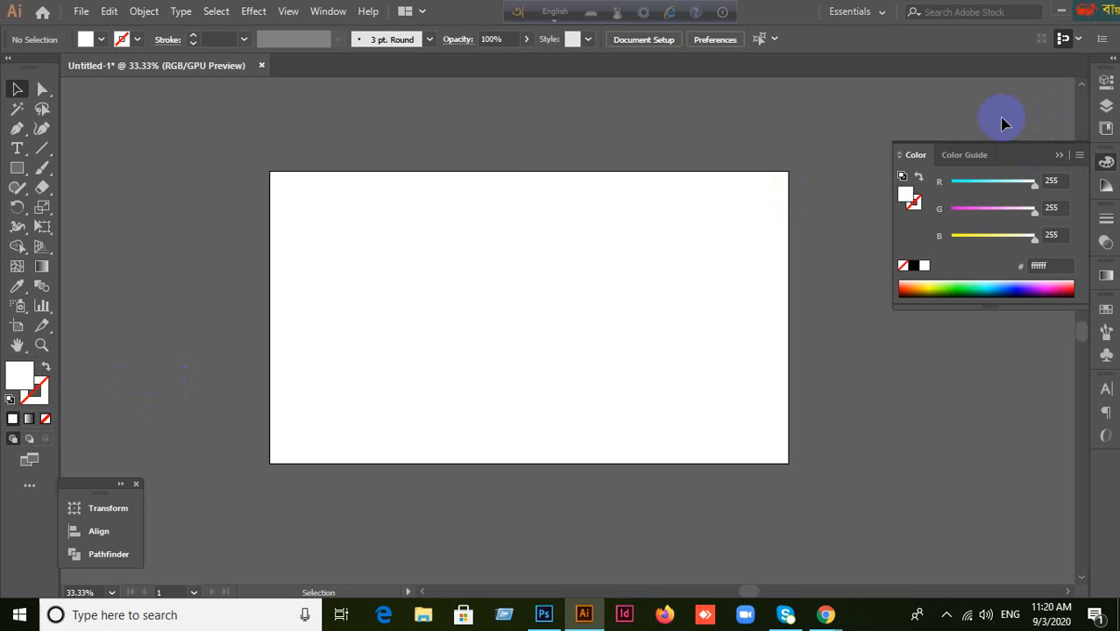
{"action": "left_click", "coordinate": [510, 206]}
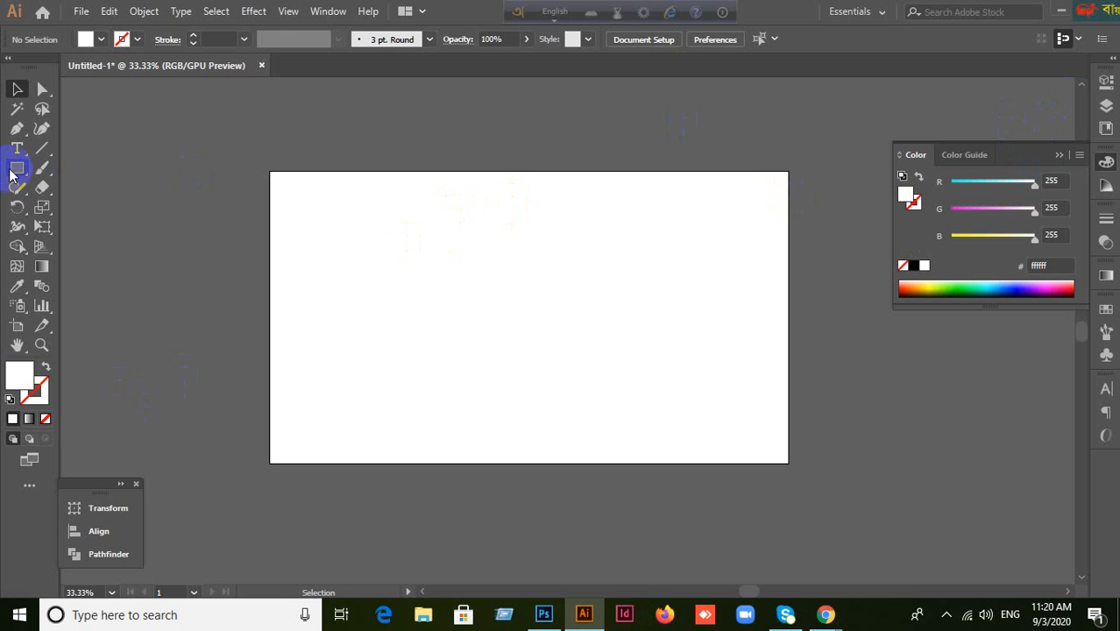
Set the fill color to bright red f90000 with the Color Picker and collapse the Color panel.
{"action": "mouse_move", "coordinate": [18, 169]}
{"action": "left_mouse_down"}
{"action": "mouse_move", "coordinate": [76, 187]}
{"action": "mouse_move", "coordinate": [74, 167]}
{"action": "left_mouse_up"}
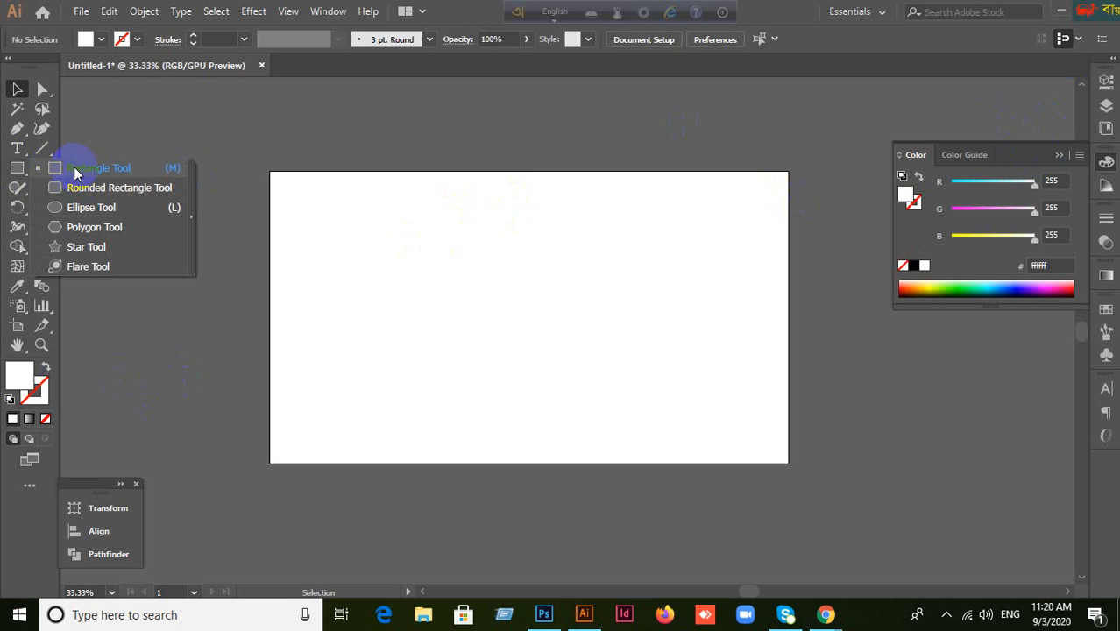
{"action": "left_click", "coordinate": [24, 376]}
{"action": "double_click", "coordinate": [25, 377]}
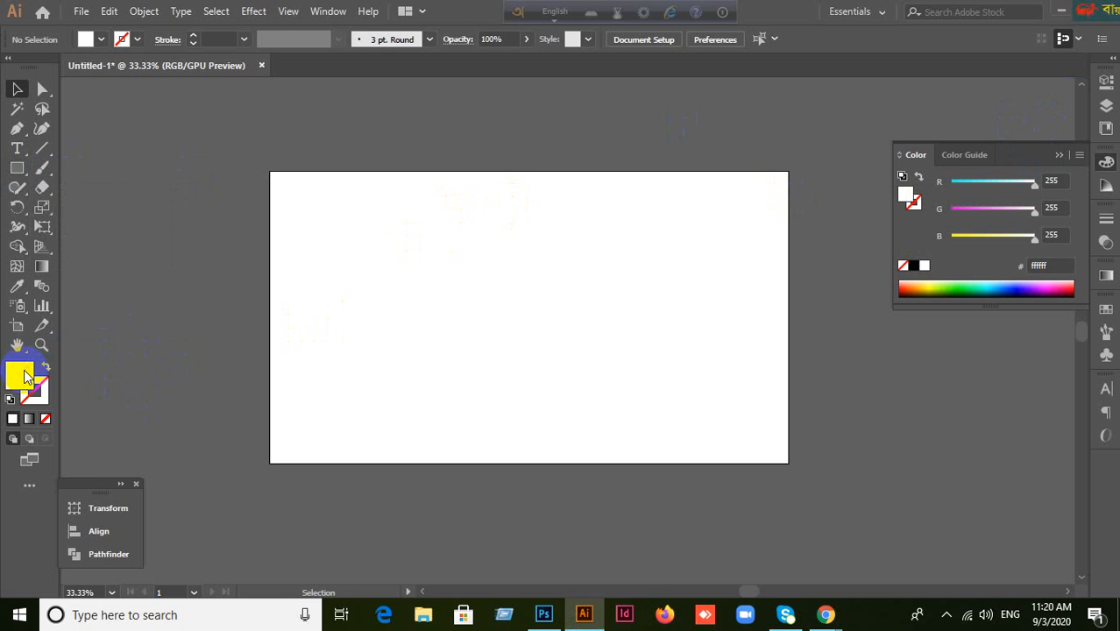
{"action": "left_click", "coordinate": [820, 216]}
{"action": "left_click_drag", "start_coordinate": [820, 216], "coordinate": [885, 186]}
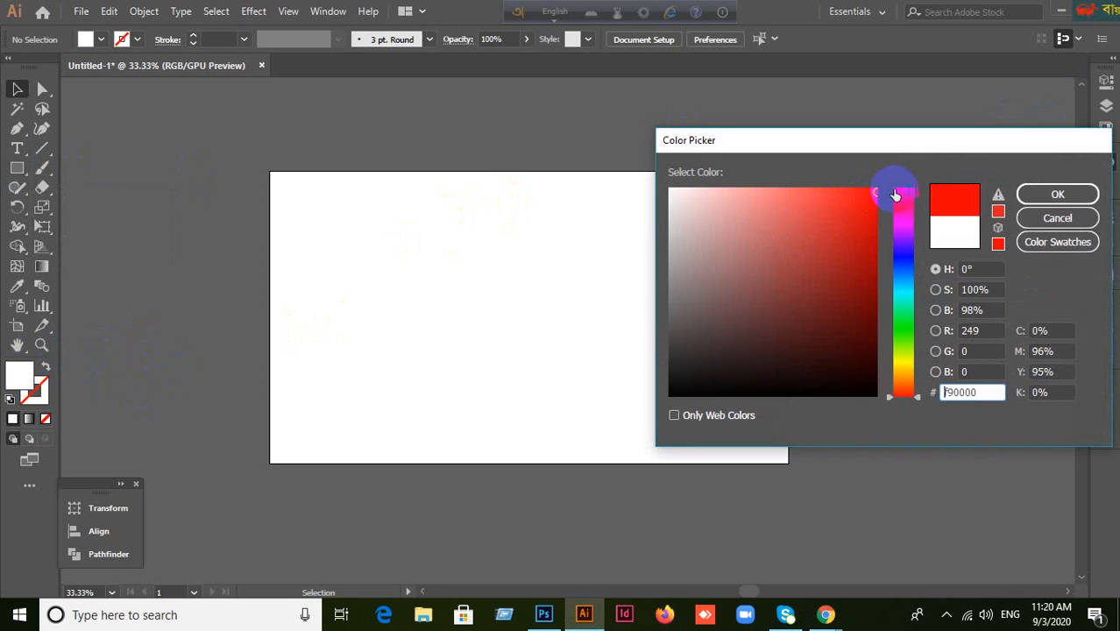
{"action": "left_click", "coordinate": [1058, 194]}
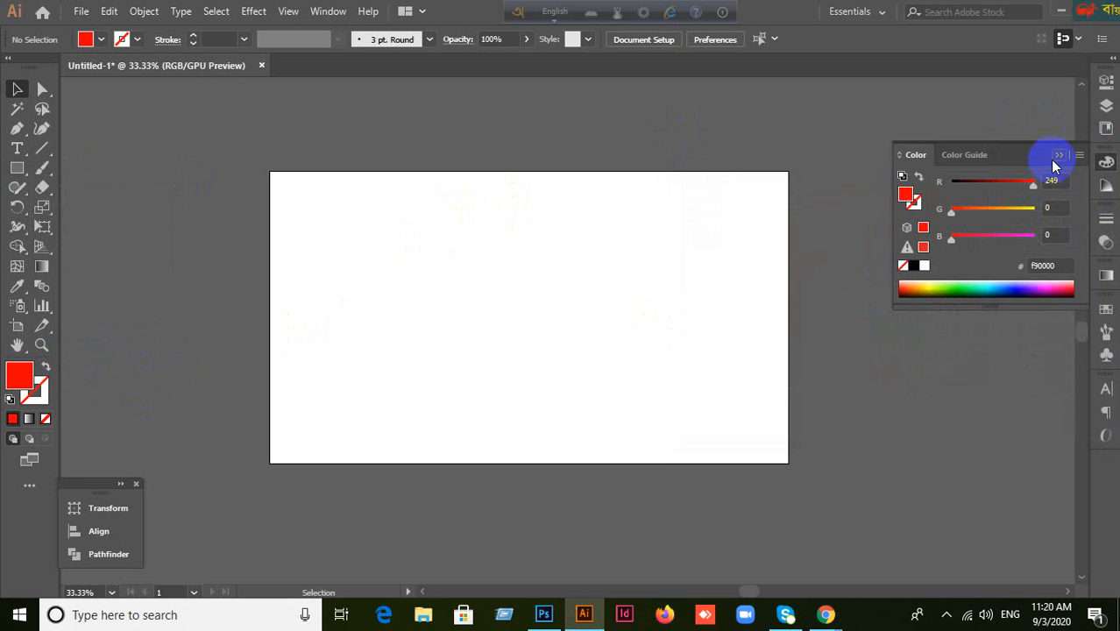
{"action": "left_click", "coordinate": [1056, 155]}
Activate the Rectangle tool for drawing on the artboard.
{"action": "left_click_drag", "start_coordinate": [25, 169], "coordinate": [55, 164]}
{"action": "scroll", "coordinate": [496, 389], "scroll_direction": "up", "scroll_amount": 1}
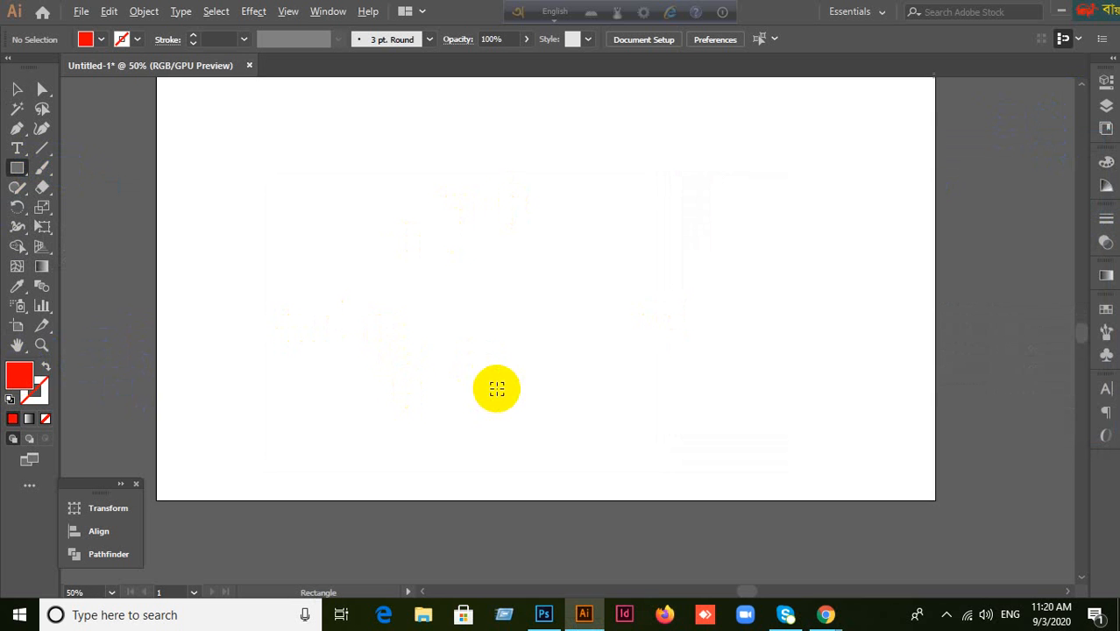
{"action": "scroll", "coordinate": [500, 370], "scroll_direction": "down", "scroll_amount": 1}
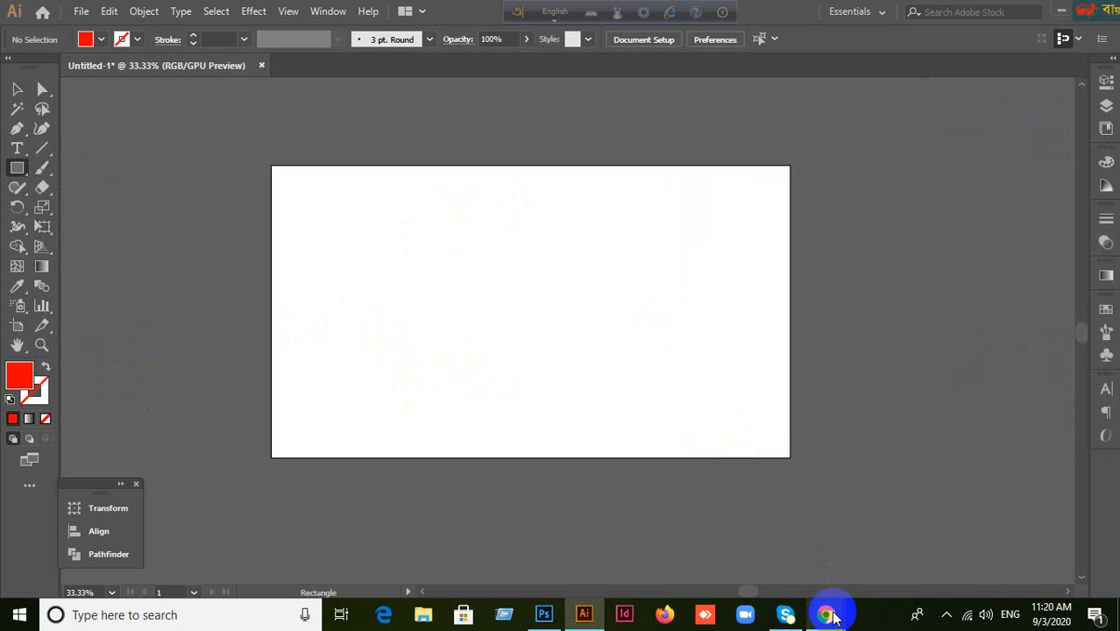
Launch WhatsApp from the desktop, check the Google Meet call in Chrome, and switch back to Illustrator.
{"action": "left_click", "coordinate": [1063, 14]}
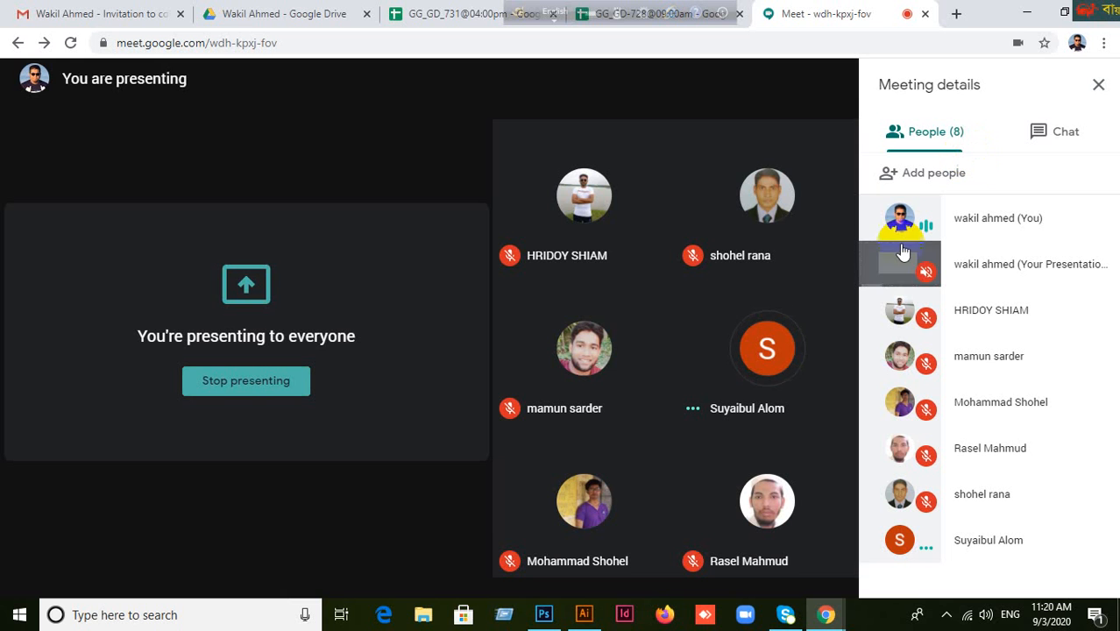
{"action": "left_click", "coordinate": [1022, 15]}
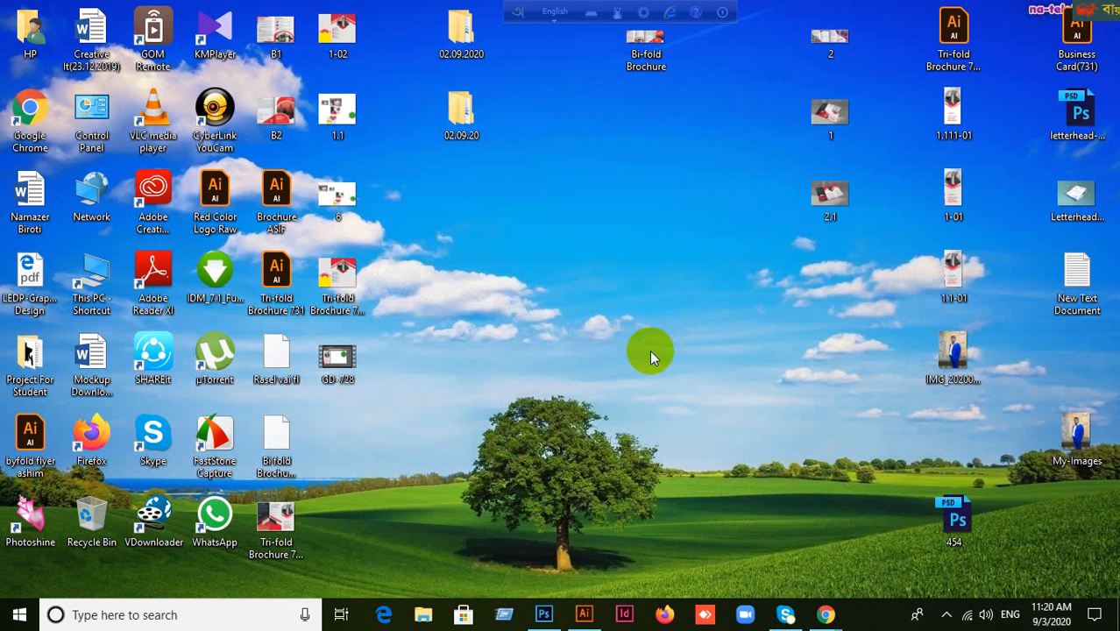
{"action": "double_click", "coordinate": [223, 524]}
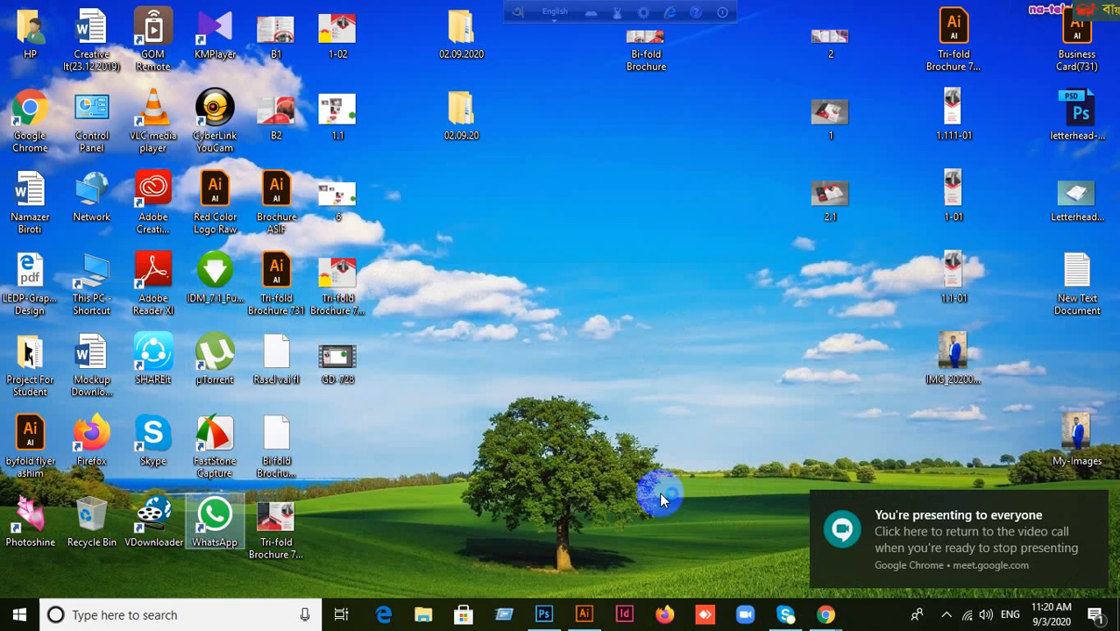
{"action": "mouse_move", "coordinate": [824, 613]}
{"action": "left_click", "coordinate": [739, 581]}
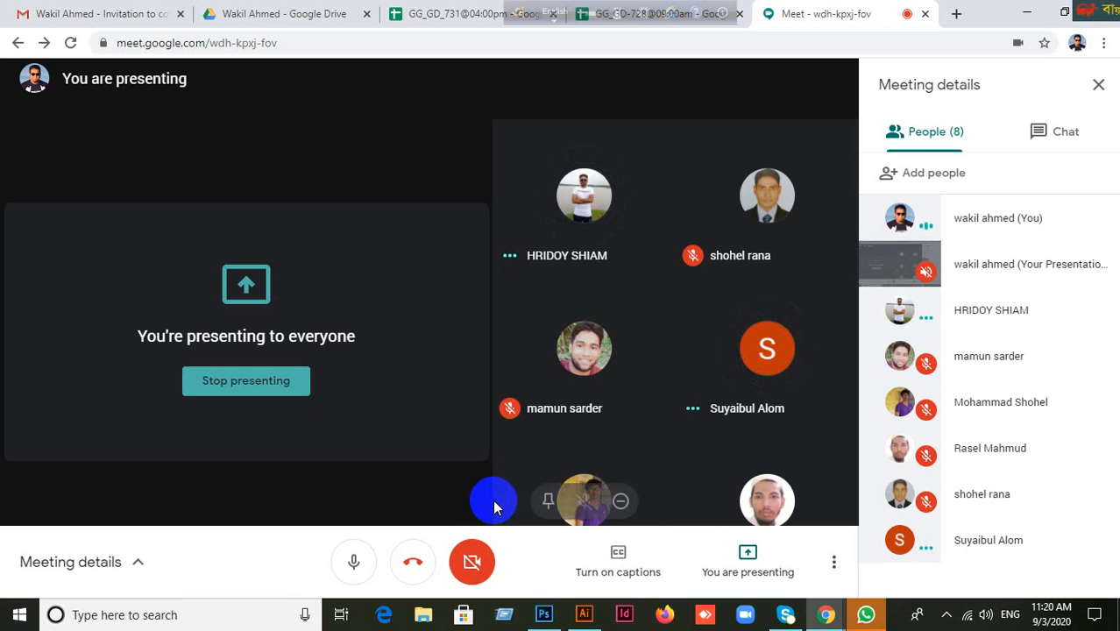
{"action": "left_click", "coordinate": [588, 614]}
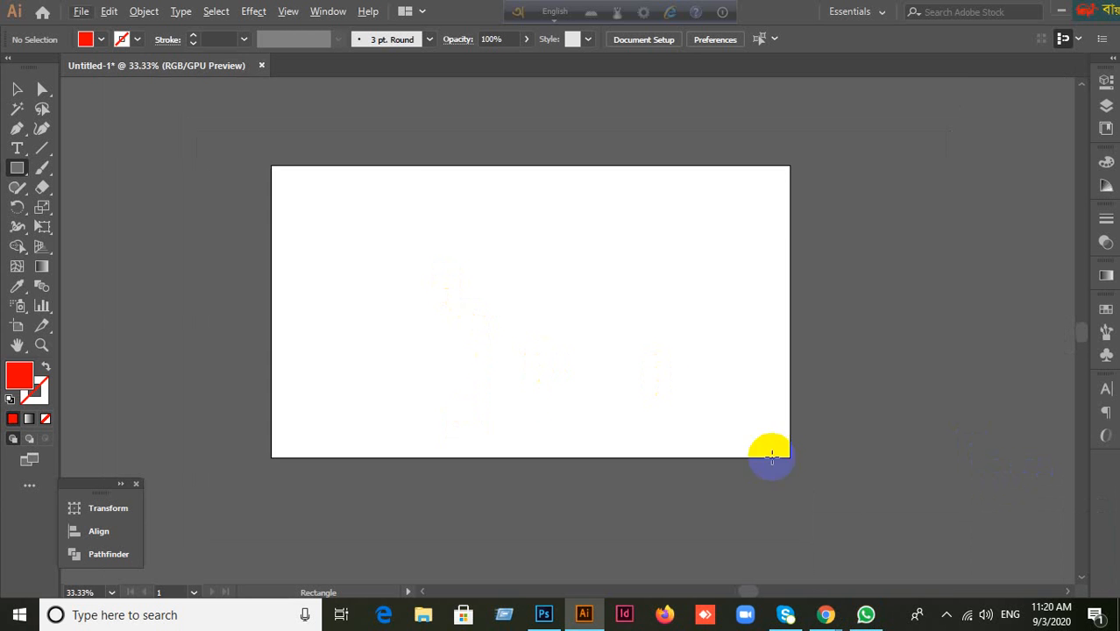
Draw a tall, narrow red rectangle in the upper-left area of the artboard, undoing the first attempt and redrawing it shorter.
{"action": "scroll", "coordinate": [502, 335], "scroll_direction": "up", "scroll_amount": 1}
{"action": "scroll", "coordinate": [484, 407], "scroll_direction": "up", "scroll_amount": 1}
{"action": "scroll", "coordinate": [486, 408], "scroll_direction": "down", "scroll_amount": 1}
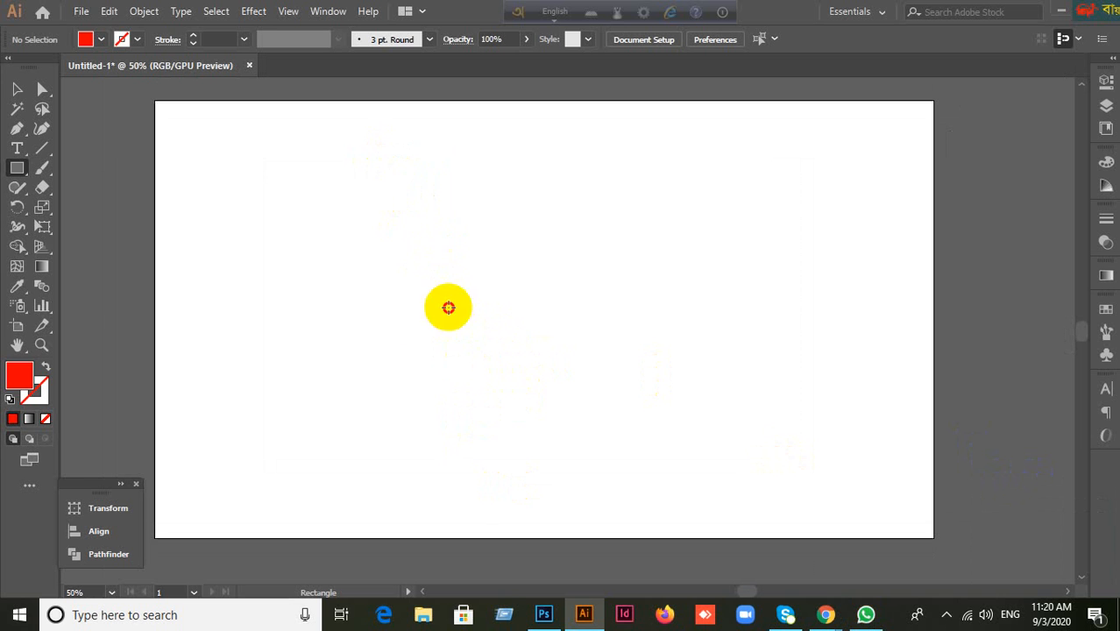
{"action": "left_click_drag", "start_coordinate": [378, 152], "coordinate": [420, 331]}
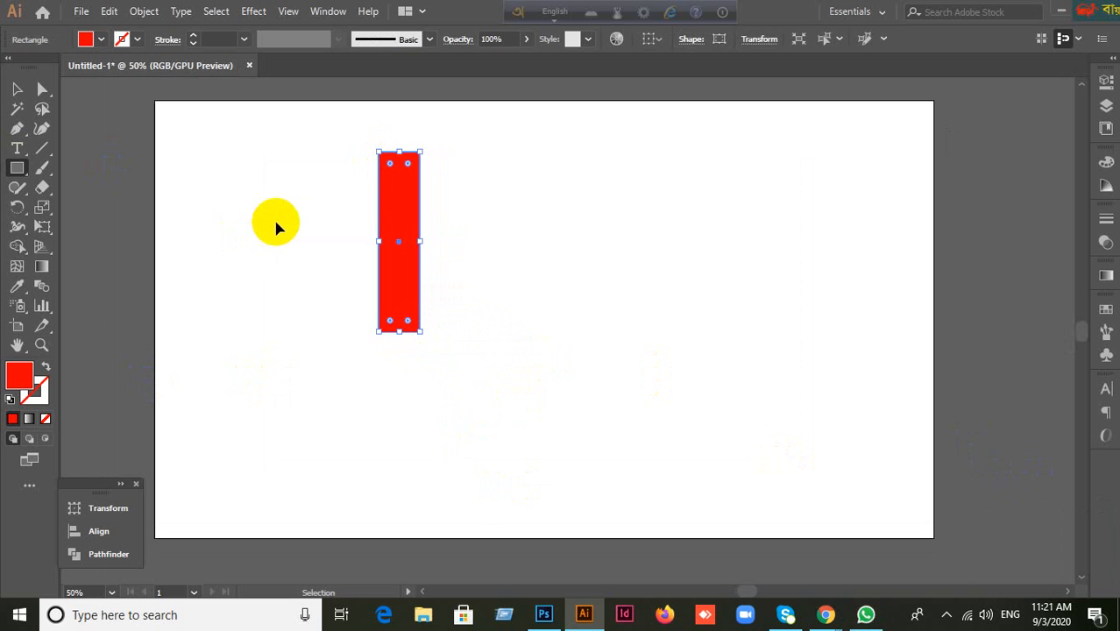
{"action": "key", "text": "ctrl+z"}
{"action": "left_click_drag", "start_coordinate": [356, 179], "coordinate": [398, 307]}
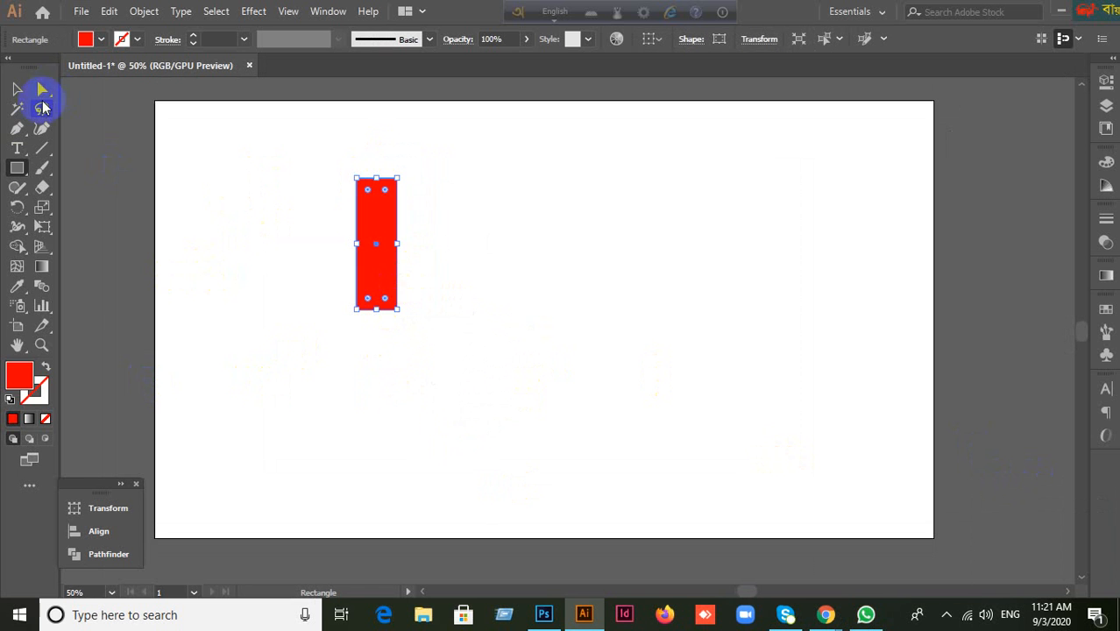
Try averaging the selected red rectangle's anchor points along the Horizontal axis and undo it.
{"action": "right_click", "coordinate": [359, 279]}
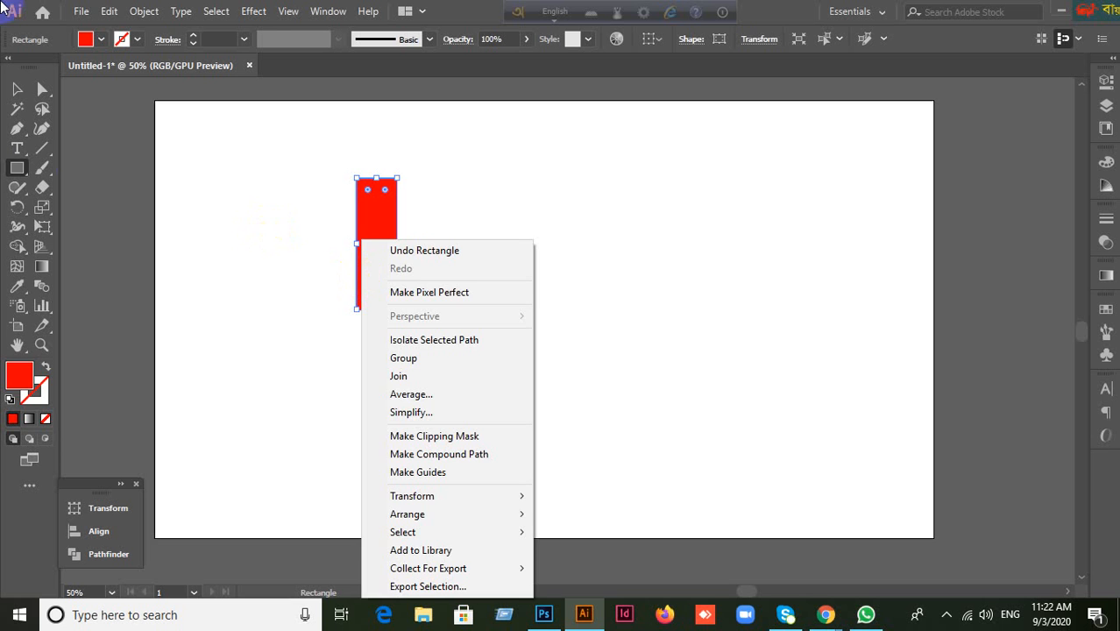
{"action": "left_click", "coordinate": [17, 89]}
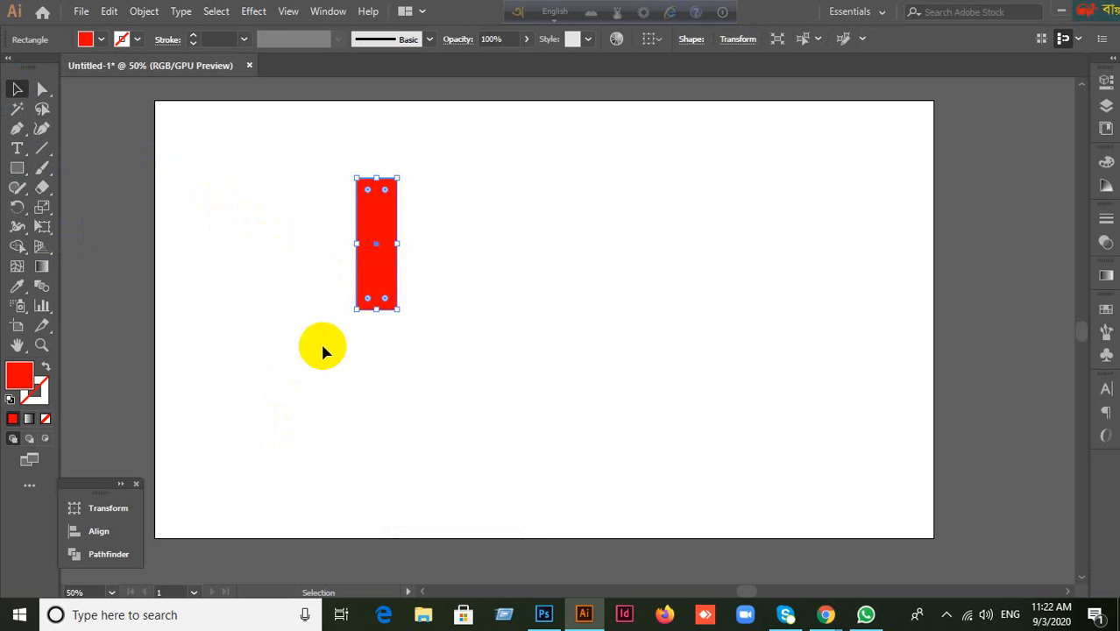
{"action": "right_click", "coordinate": [382, 251]}
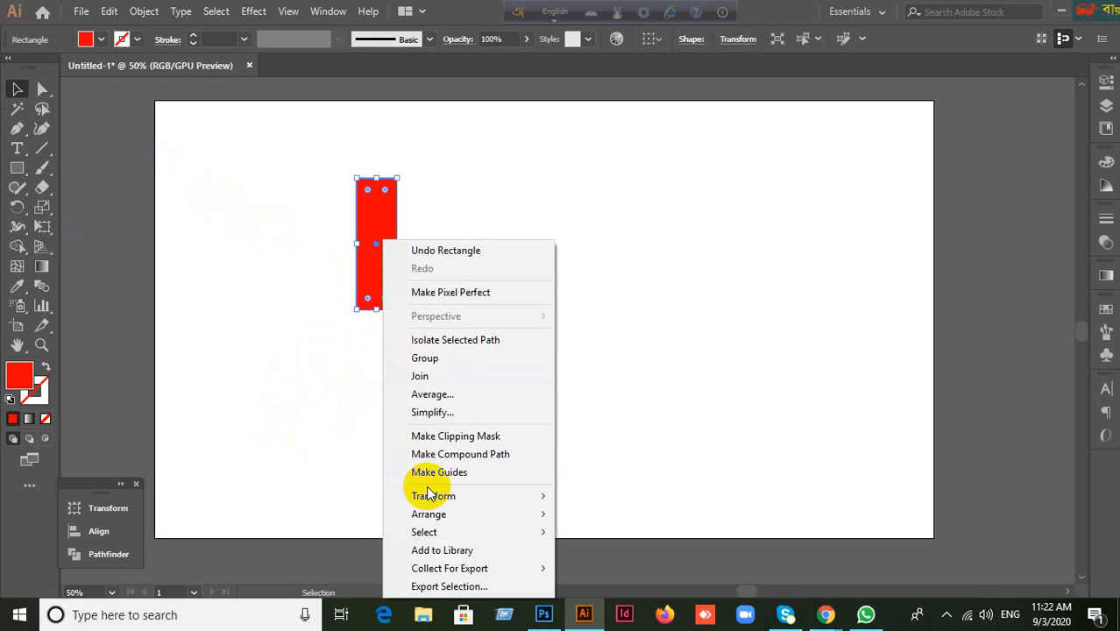
{"action": "left_click", "coordinate": [471, 394]}
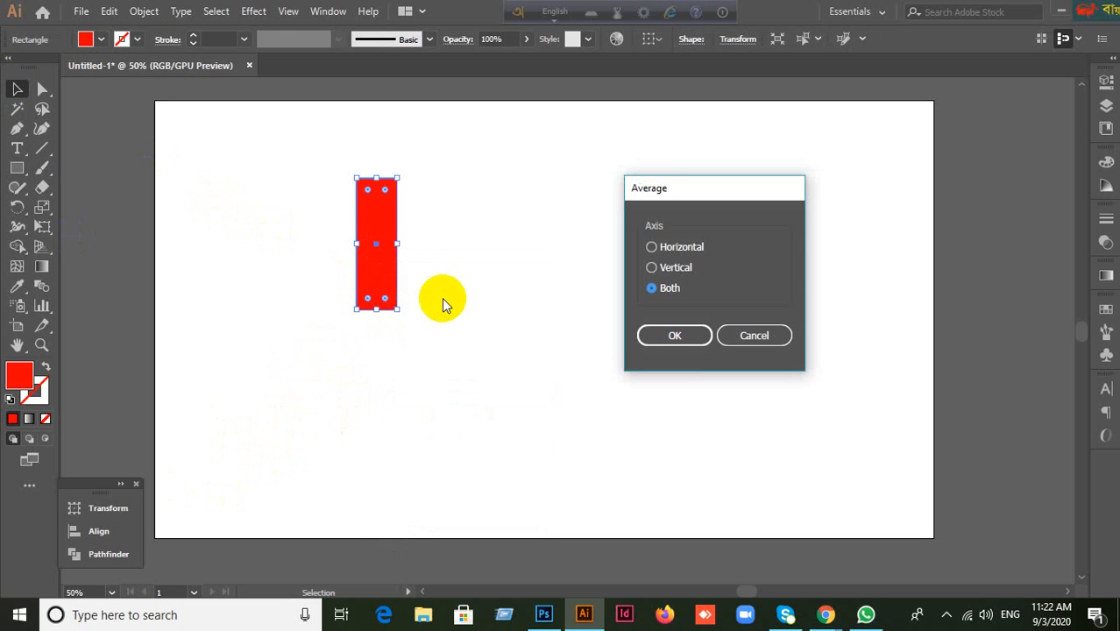
{"action": "left_click", "coordinate": [660, 249]}
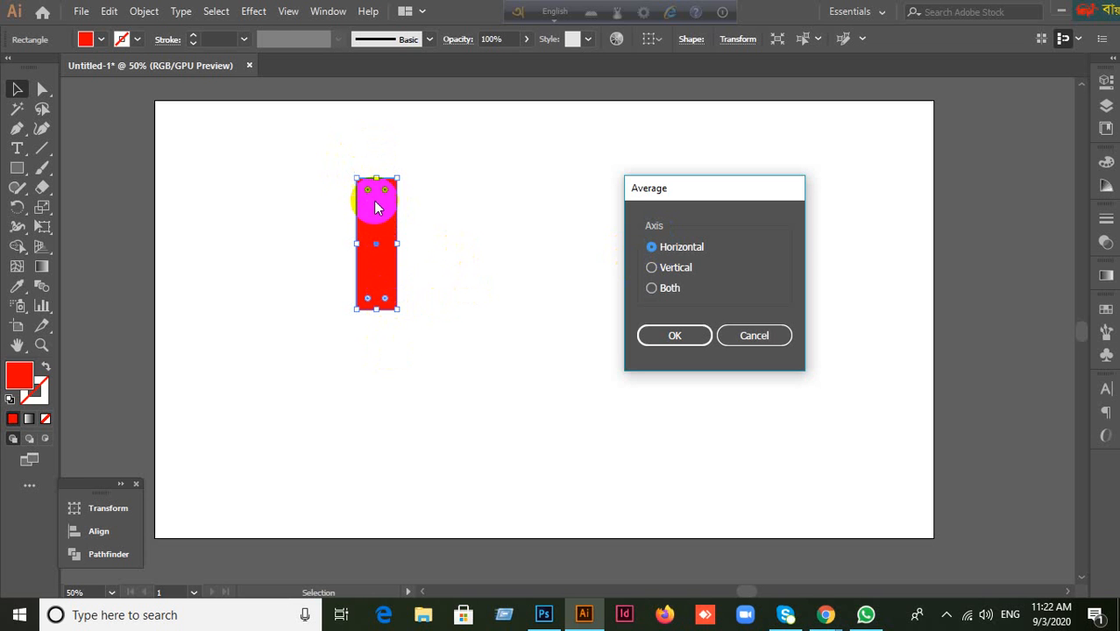
{"action": "left_click", "coordinate": [657, 335]}
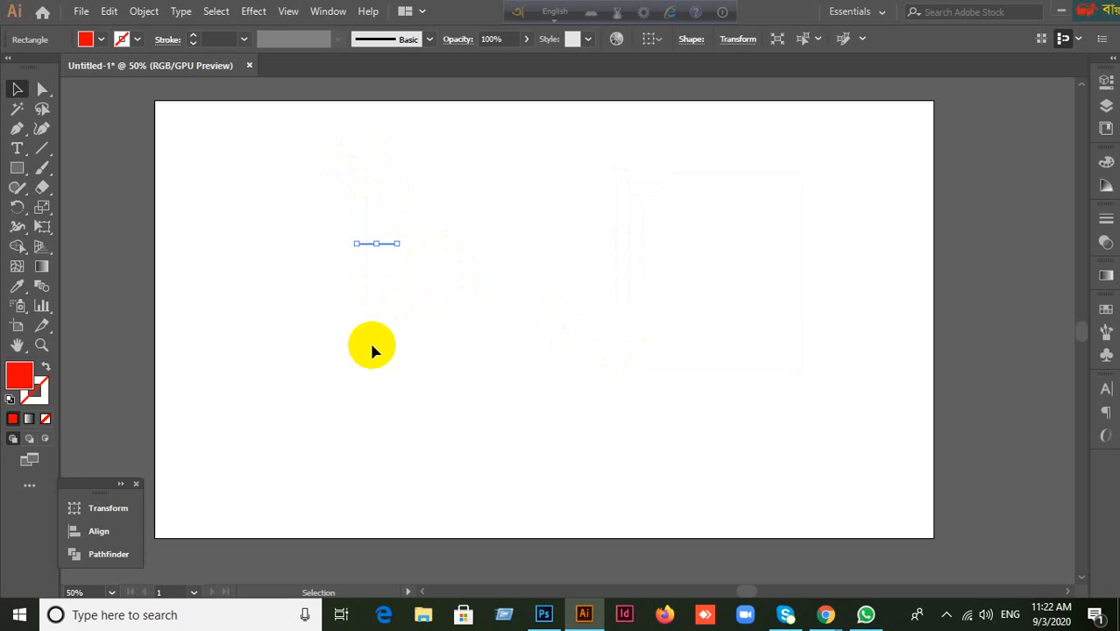
{"action": "key", "text": "ctrl+z"}
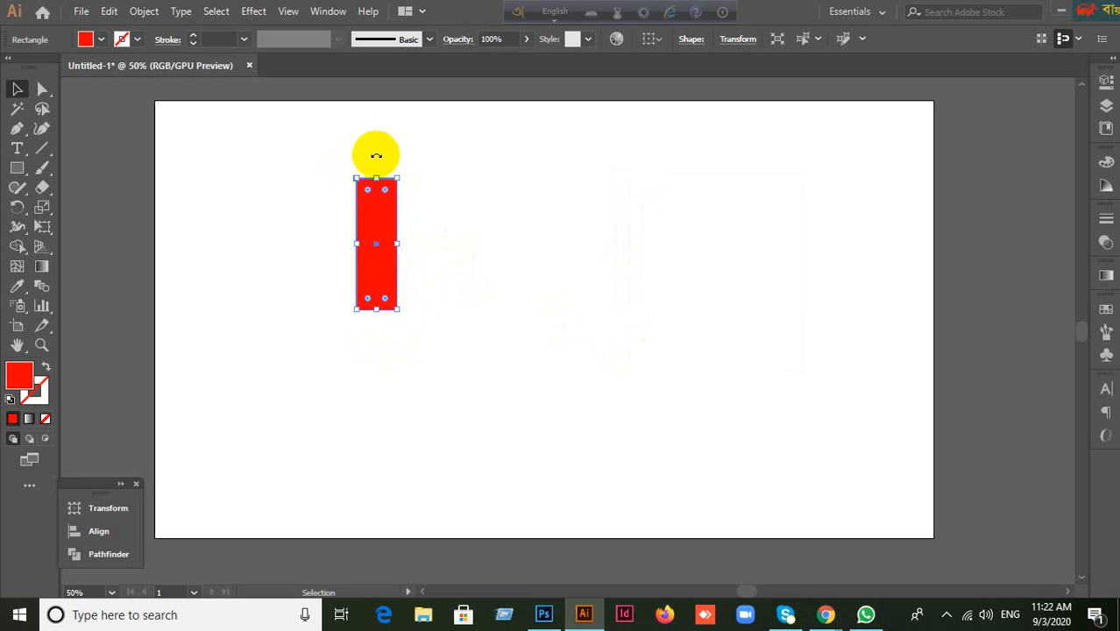
Repeat the Horizontal average on the rectangle's anchor points and undo it again.
{"action": "right_click", "coordinate": [389, 299]}
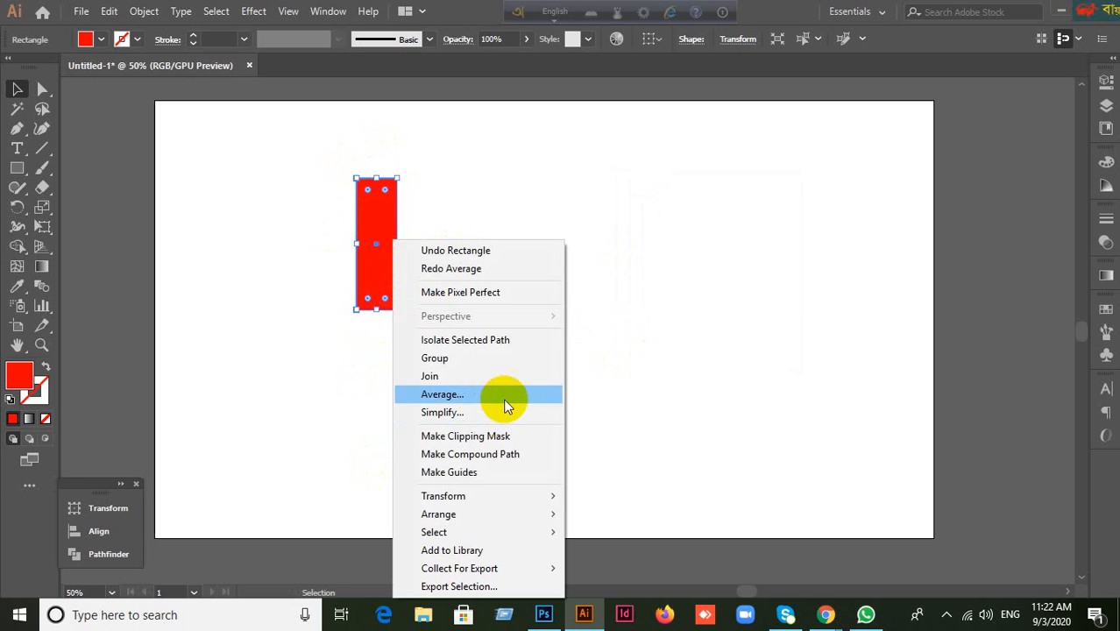
{"action": "left_click", "coordinate": [473, 395]}
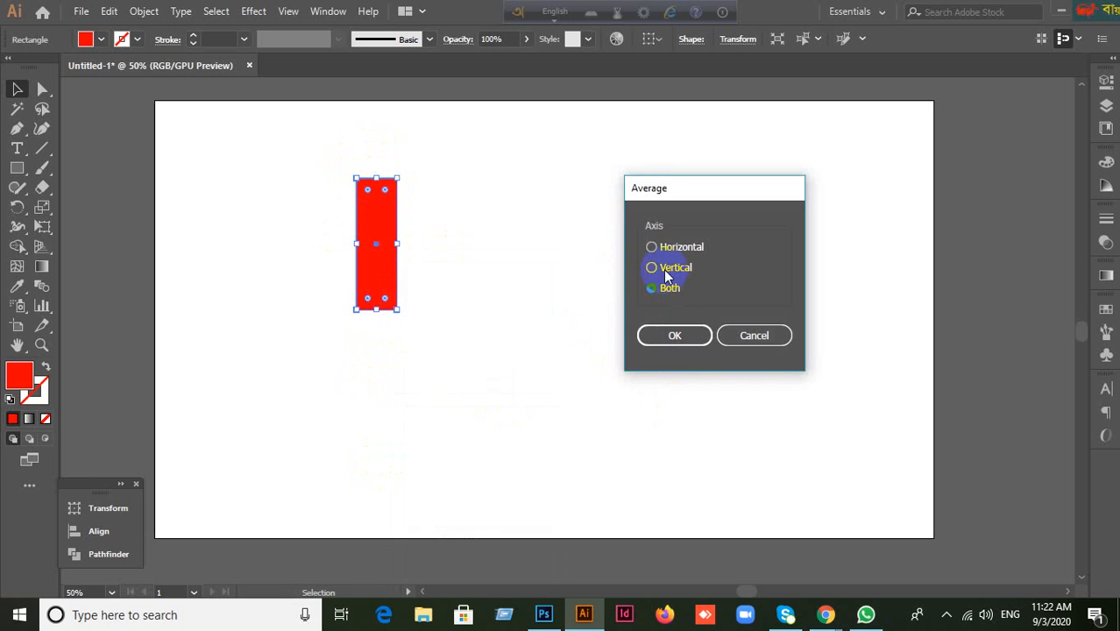
{"action": "left_click", "coordinate": [663, 251]}
{"action": "left_click", "coordinate": [674, 335]}
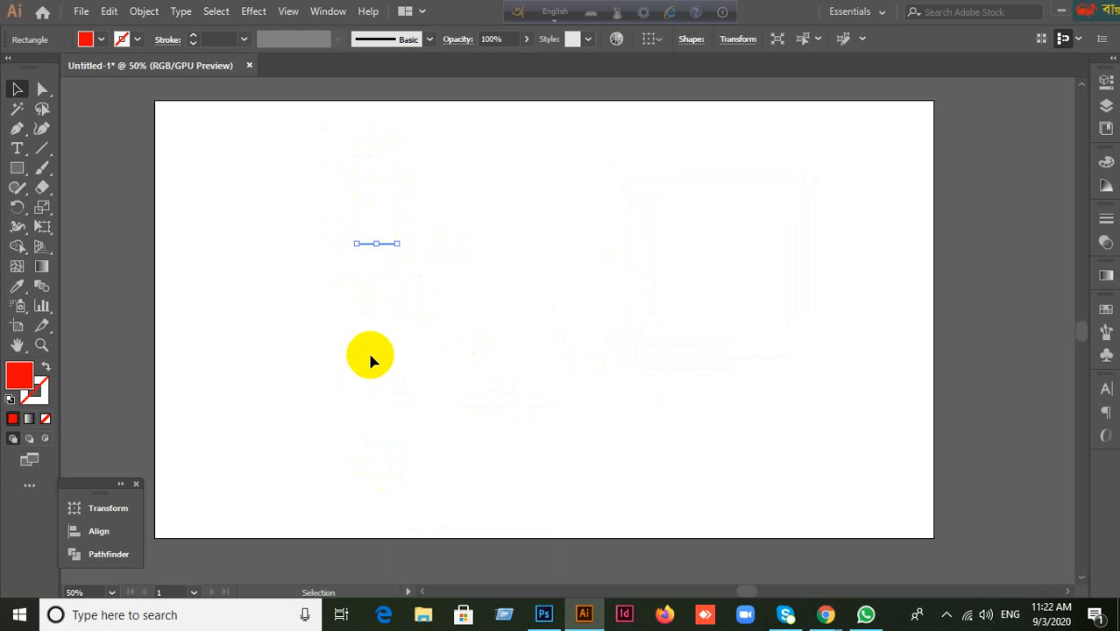
{"action": "key", "text": "ctrl+z"}
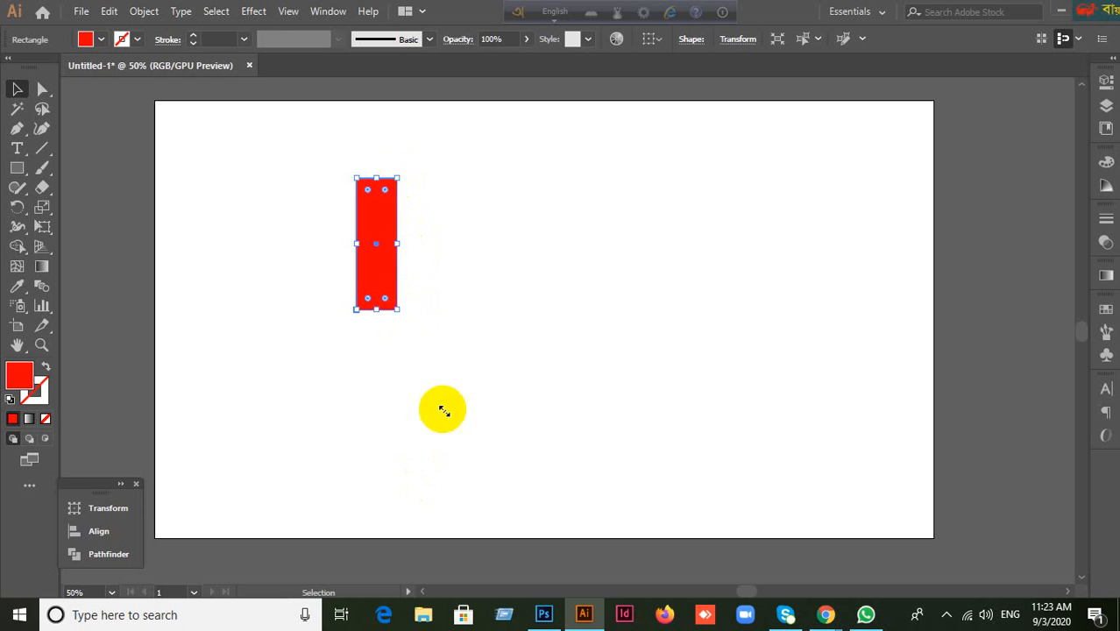
Try averaging the rectangle's anchor points along Both axes and undo it.
{"action": "right_click", "coordinate": [379, 267]}
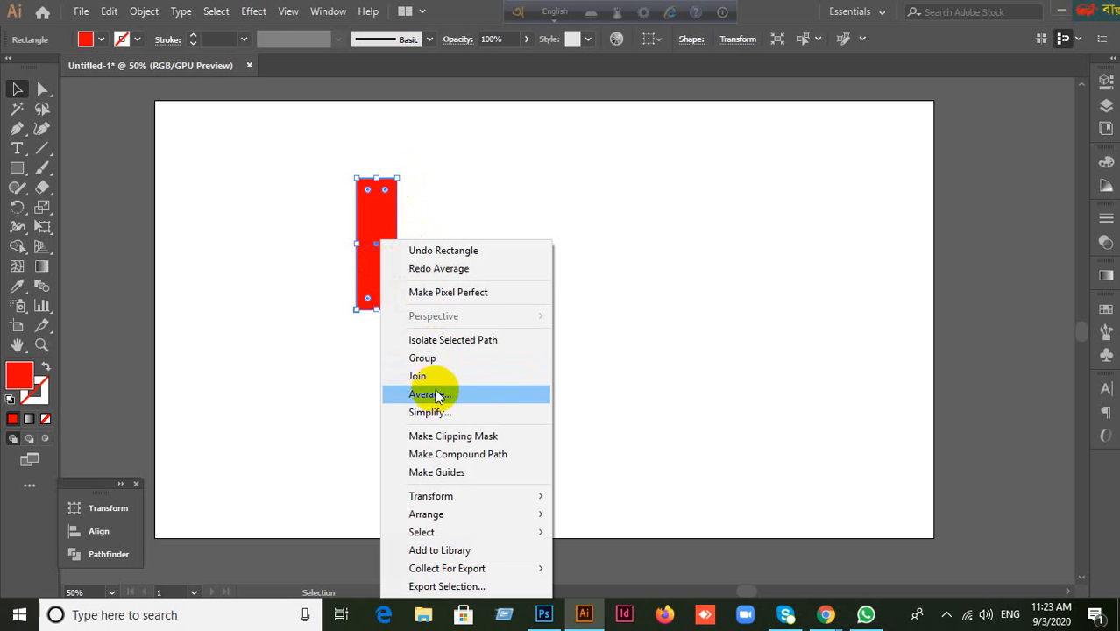
{"action": "left_click", "coordinate": [434, 394]}
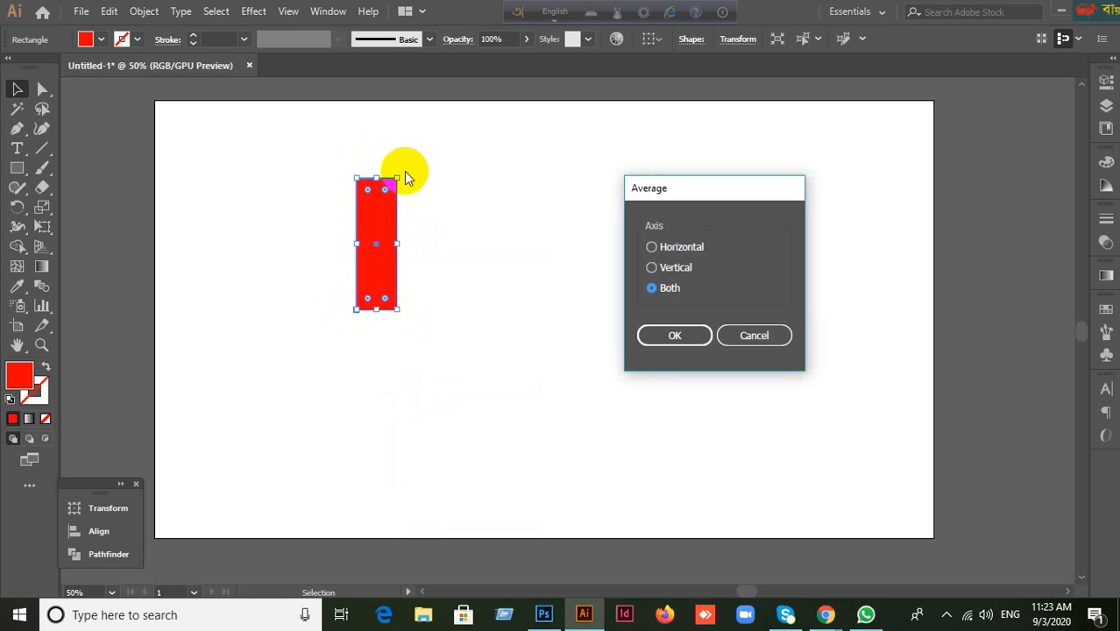
{"action": "left_click", "coordinate": [674, 341]}
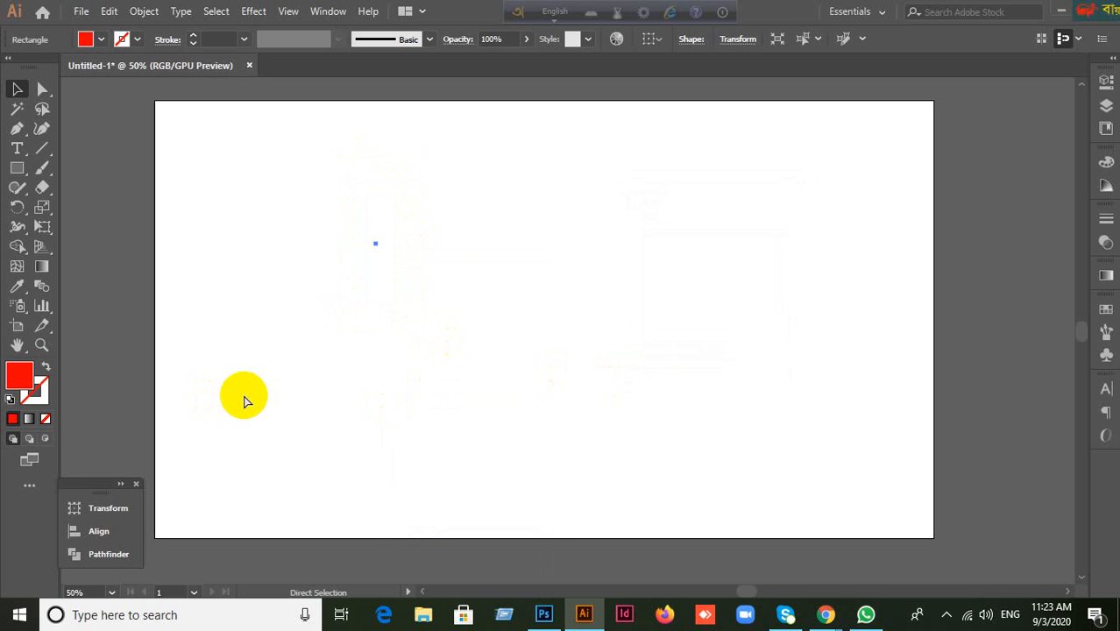
{"action": "key", "text": "ctrl+z"}
Average the red rectangle's anchor points with the axis set to Horizontal.
{"action": "left_click", "coordinate": [386, 288]}
{"action": "right_click", "coordinate": [386, 288]}
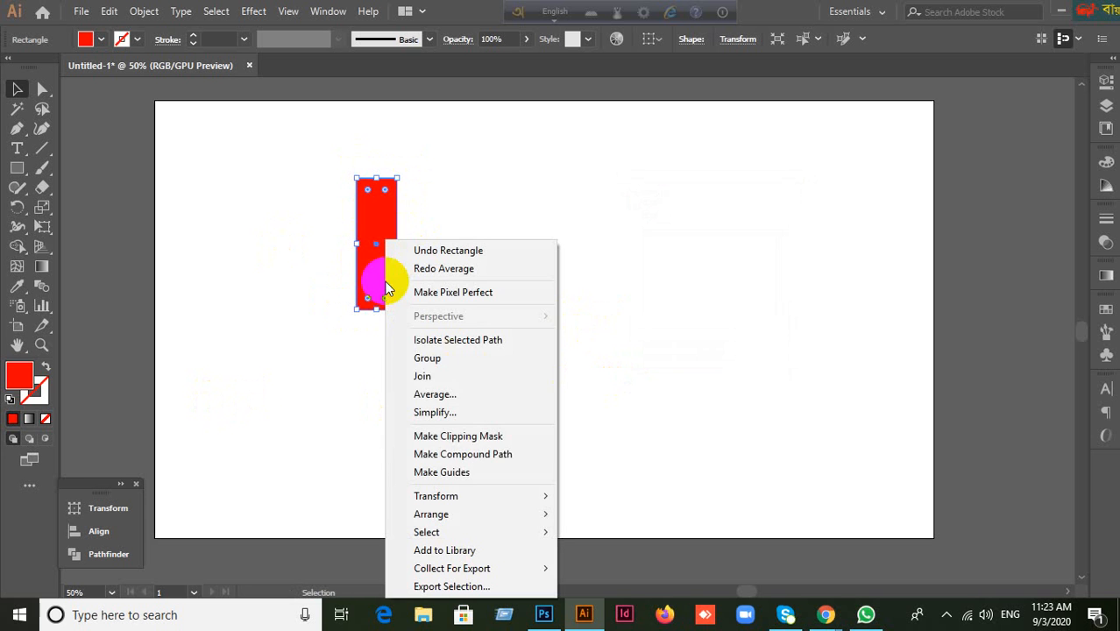
{"action": "left_click", "coordinate": [456, 399]}
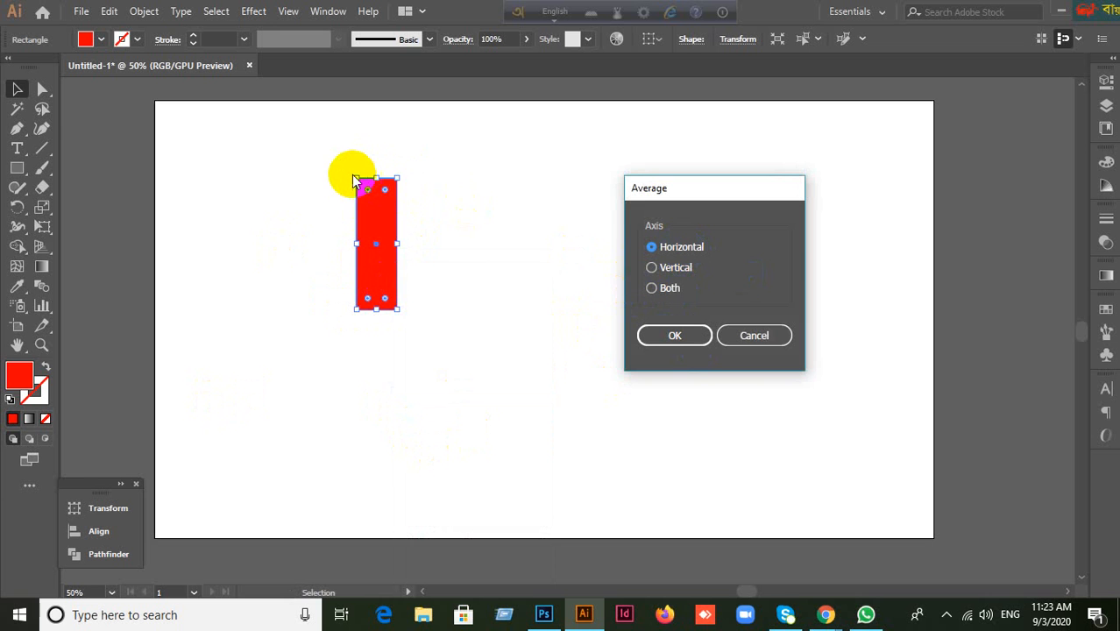
{"action": "left_click", "coordinate": [675, 337]}
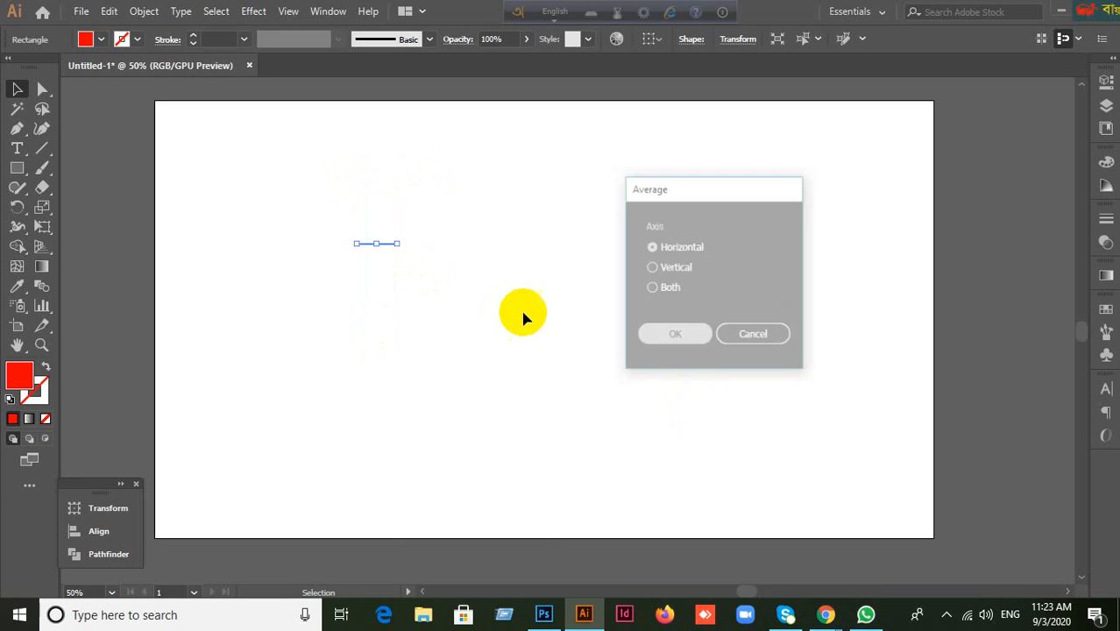
{"action": "key", "text": "ctrl"}
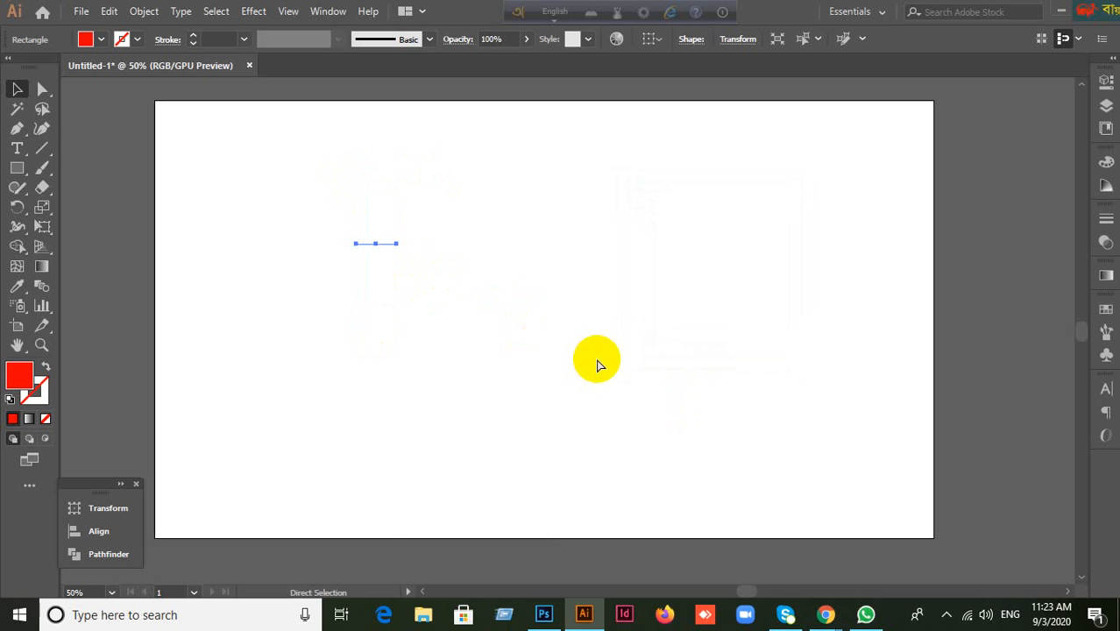
Undo the horizontal average, try averaging the rectangle's anchor points along the Vertical axis and undo that too.
{"action": "key", "text": "ctrl+z"}
{"action": "right_click", "coordinate": [379, 261]}
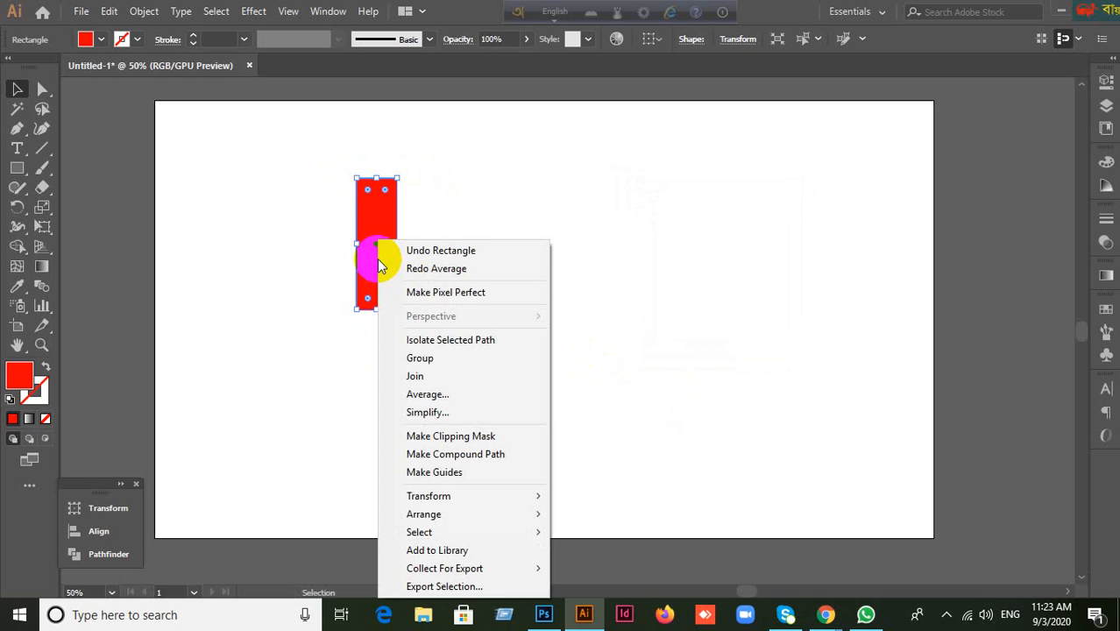
{"action": "left_click", "coordinate": [426, 394]}
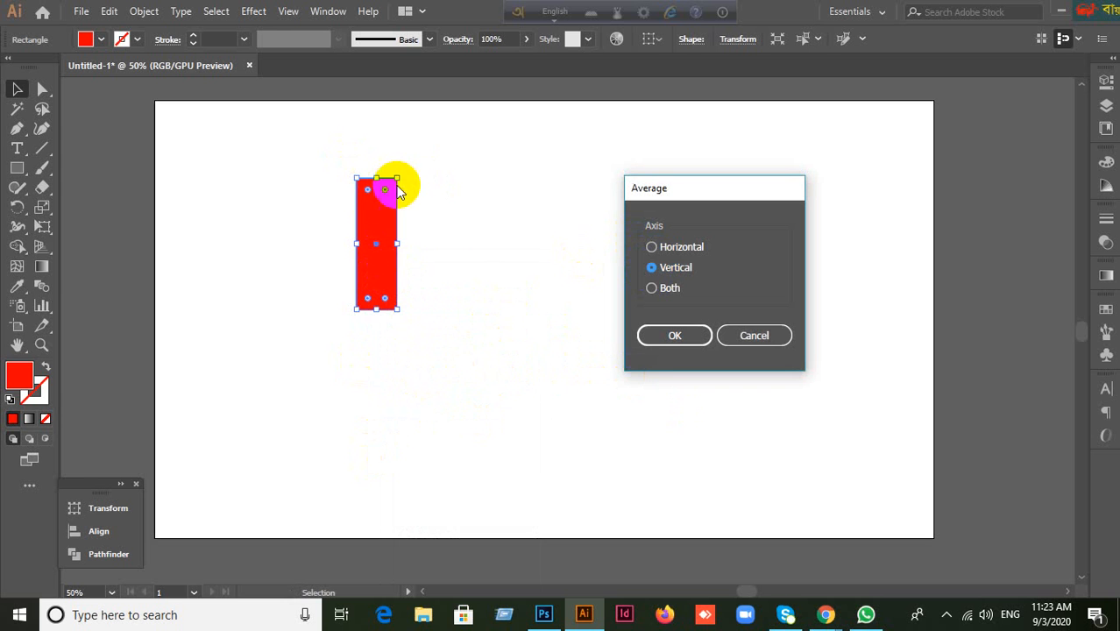
{"action": "left_click", "coordinate": [674, 342]}
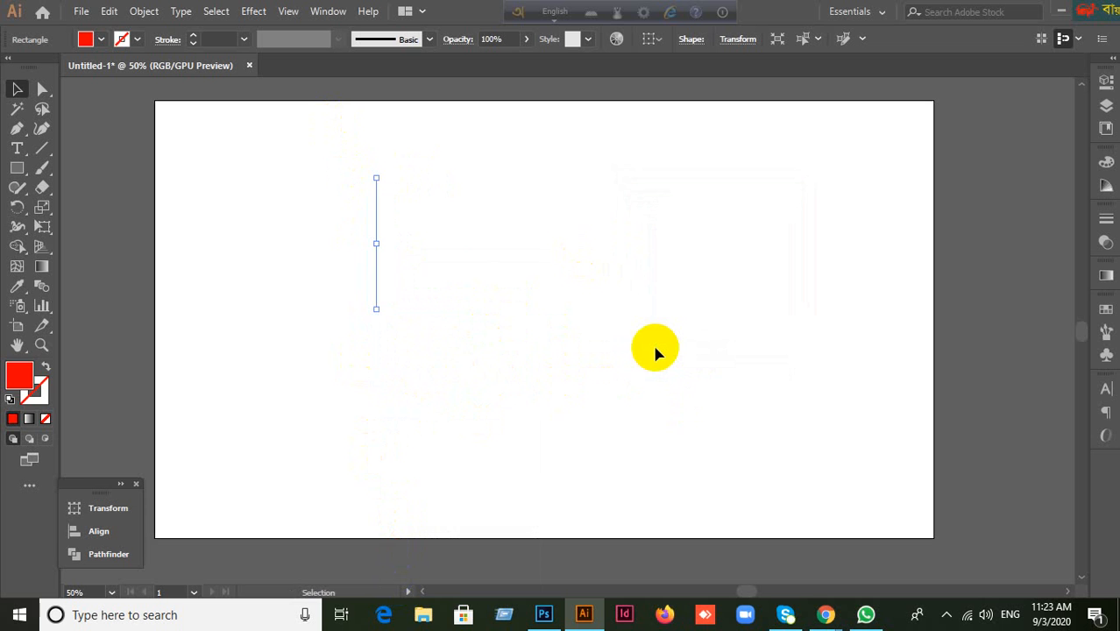
{"action": "key", "text": "ctrl+z"}
Try averaging all the rectangle's anchor points along Both axes, inspect the collapsed point up close and undo the average.
{"action": "left_click", "coordinate": [378, 271]}
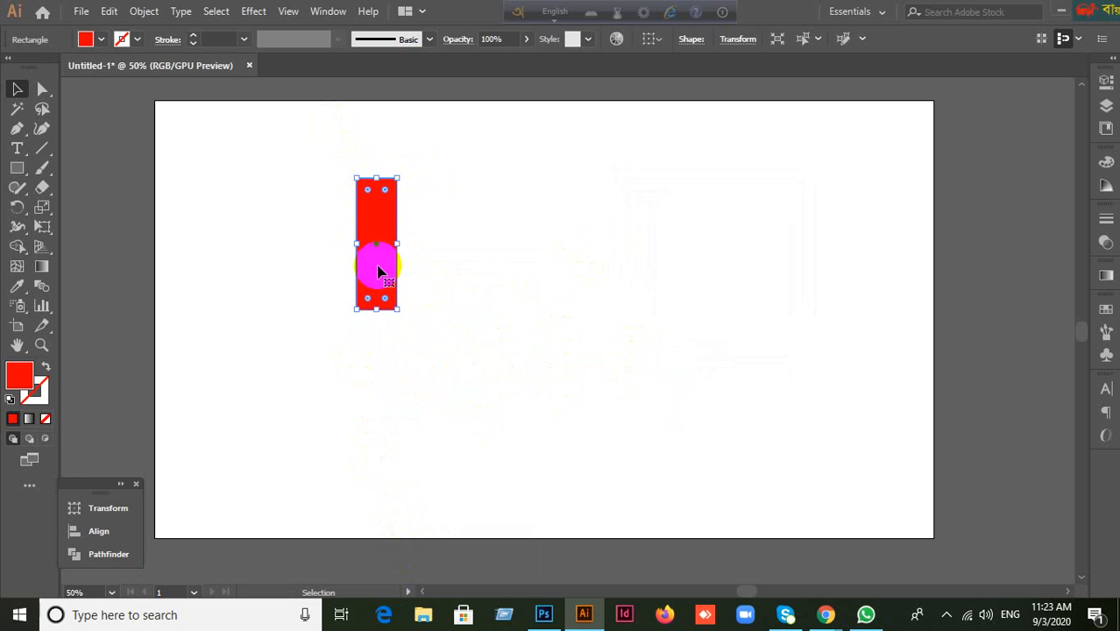
{"action": "right_click", "coordinate": [378, 271]}
{"action": "left_click", "coordinate": [460, 392]}
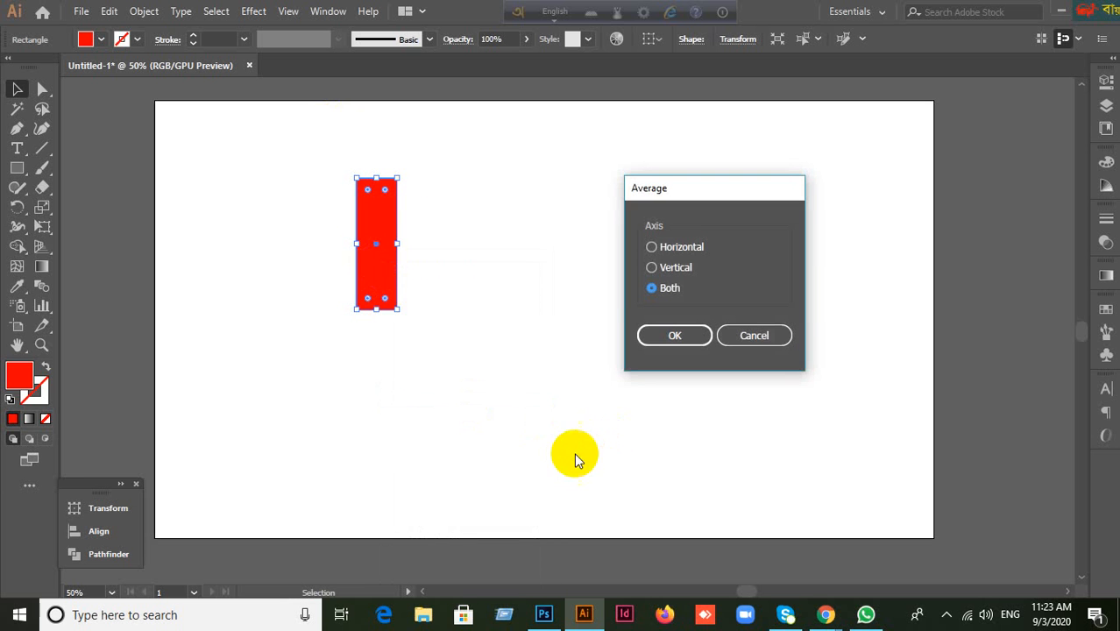
{"action": "left_click", "coordinate": [662, 335]}
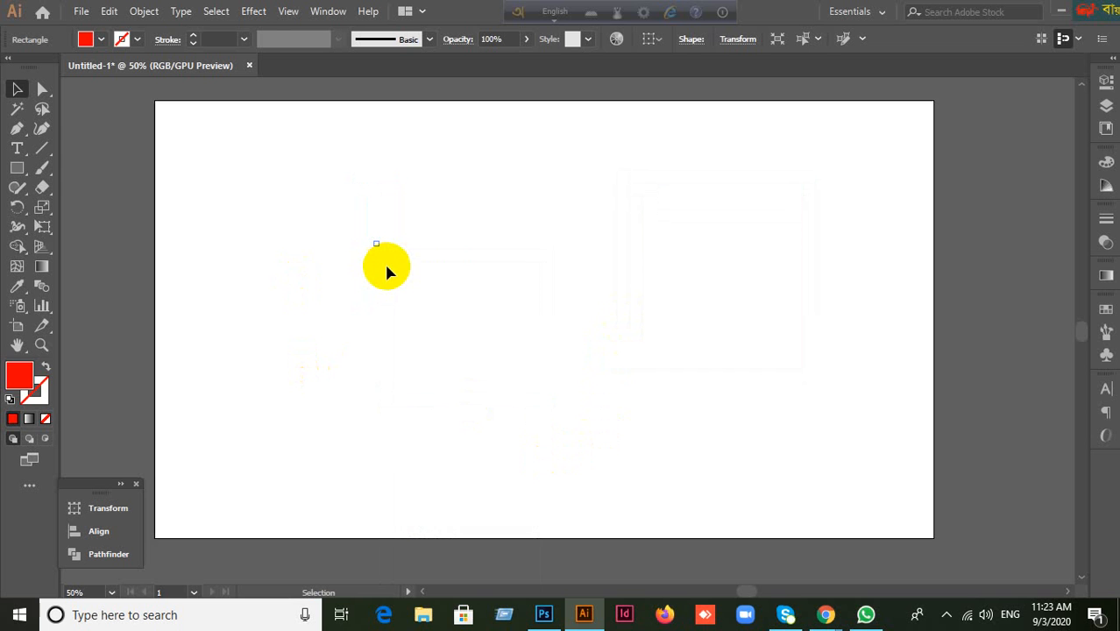
{"action": "key", "text": "ctrl+plus"}
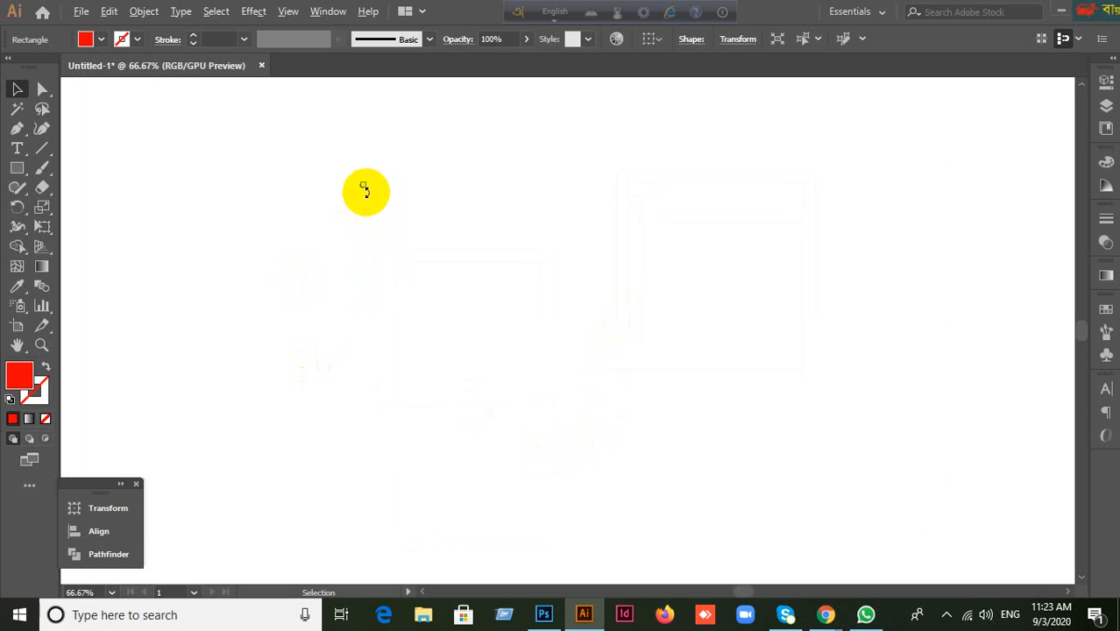
{"action": "key", "text": "ctrl+plus"}
{"action": "key", "text": "ctrl+plus"}
{"action": "key", "text": "ctrl+plus"}
{"action": "key", "text": "ctrl+plus"}
{"action": "key", "text": "ctrl+plus"}
{"action": "key", "text": "ctrl+plus"}
{"action": "key", "text": "ctrl+plus"}
{"action": "key", "text": "ctrl+plus"}
{"action": "key", "text": "ctrl+plus"}
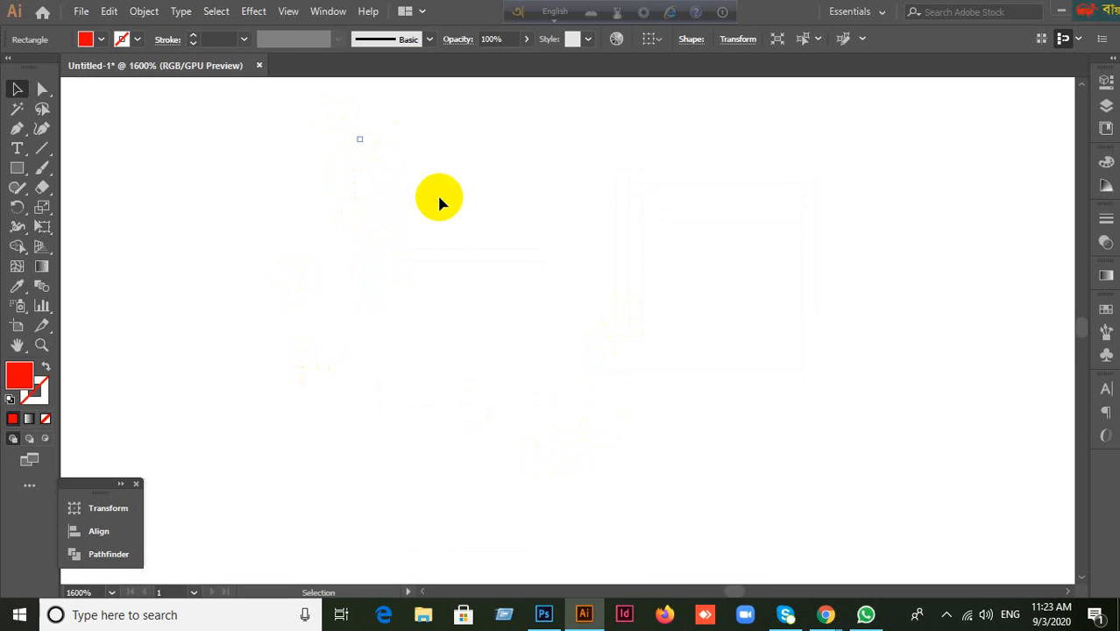
{"action": "key", "text": "ctrl+z"}
{"action": "key", "text": "ctrl+z"}
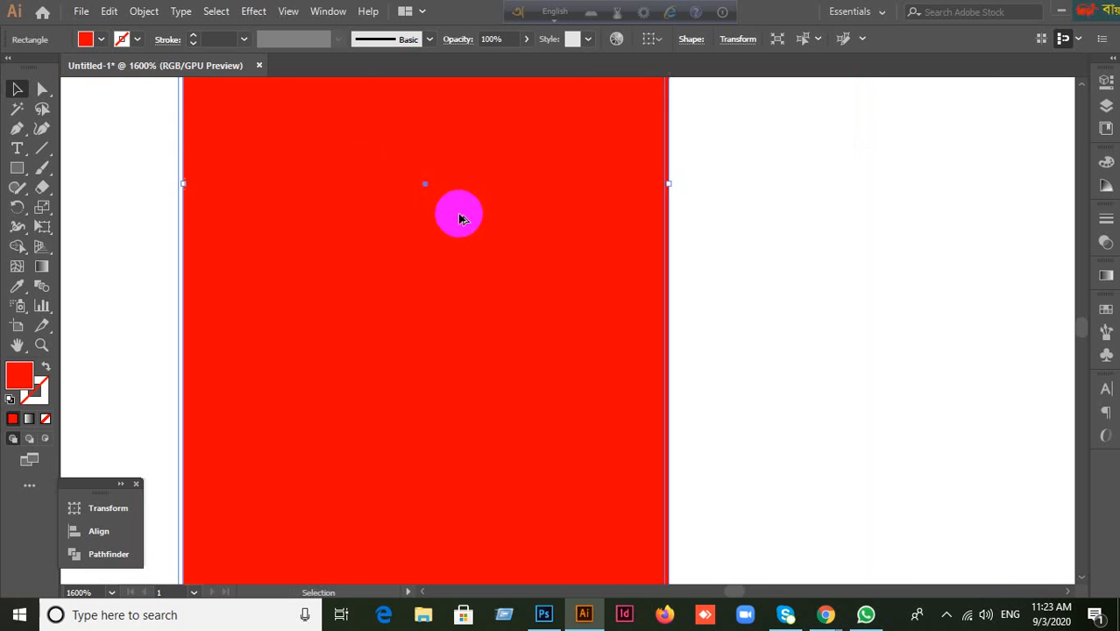
Try averaging only the rectangle's two upper corner anchor points along the Vertical axis using Direct Selection.
{"action": "key", "text": "ctrl+minus"}
{"action": "key", "text": "ctrl+minus"}
{"action": "key", "text": "ctrl+minus"}
{"action": "key", "text": "ctrl+minus"}
{"action": "key", "text": "ctrl+minus"}
{"action": "key", "text": "ctrl+minus"}
{"action": "key", "text": "ctrl+minus"}
{"action": "key", "text": "ctrl+minus"}
{"action": "key", "text": "ctrl+minus"}
{"action": "key", "text": "ctrl+minus"}
{"action": "key", "text": "ctrl+minus"}
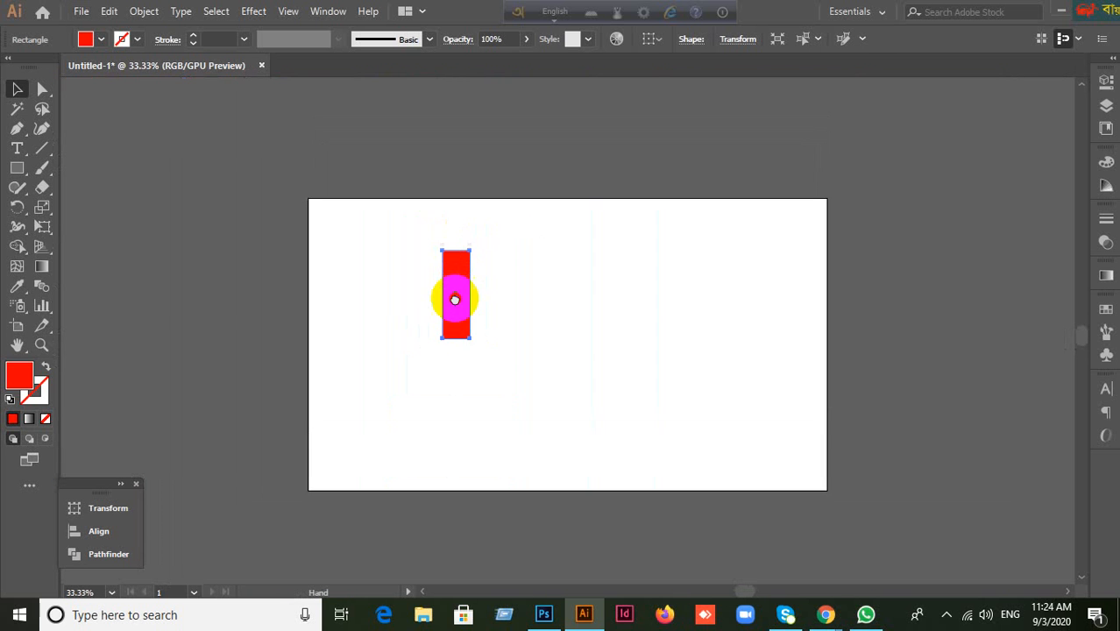
{"action": "left_click_drag", "start_coordinate": [455, 299], "coordinate": [455, 303]}
{"action": "scroll", "coordinate": [455, 304], "scroll_direction": "up", "scroll_amount": 1}
{"action": "left_click", "coordinate": [531, 288]}
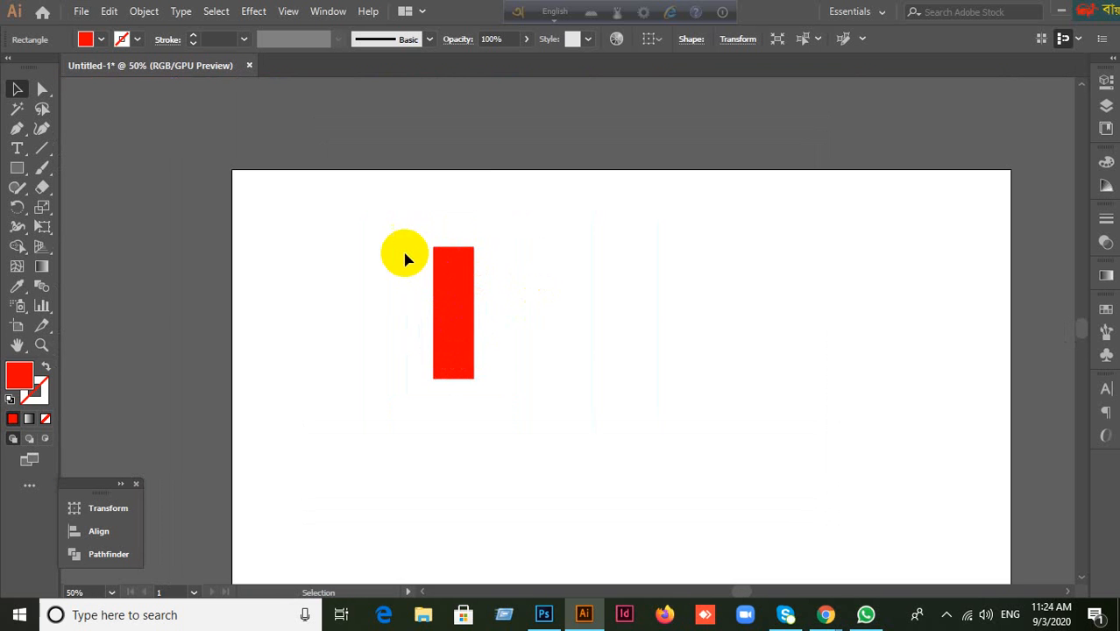
{"action": "left_click_drag", "start_coordinate": [47, 93], "coordinate": [72, 89]}
{"action": "left_click_drag", "start_coordinate": [405, 229], "coordinate": [513, 263]}
{"action": "left_click_drag", "start_coordinate": [403, 204], "coordinate": [518, 263]}
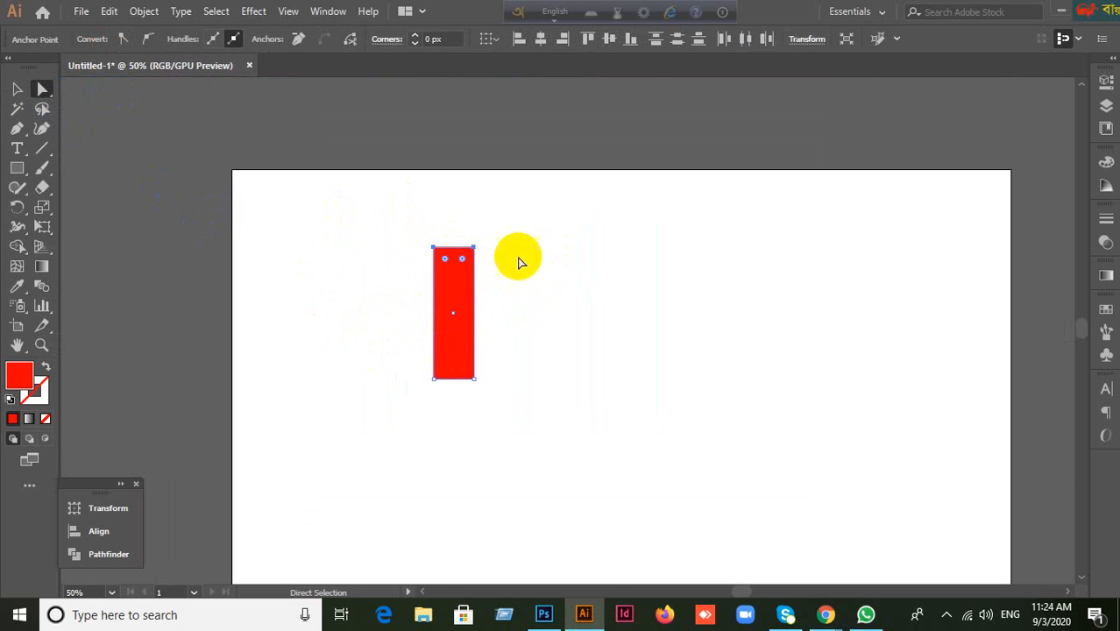
{"action": "left_click_drag", "start_coordinate": [388, 226], "coordinate": [499, 282]}
{"action": "right_click", "coordinate": [449, 278]}
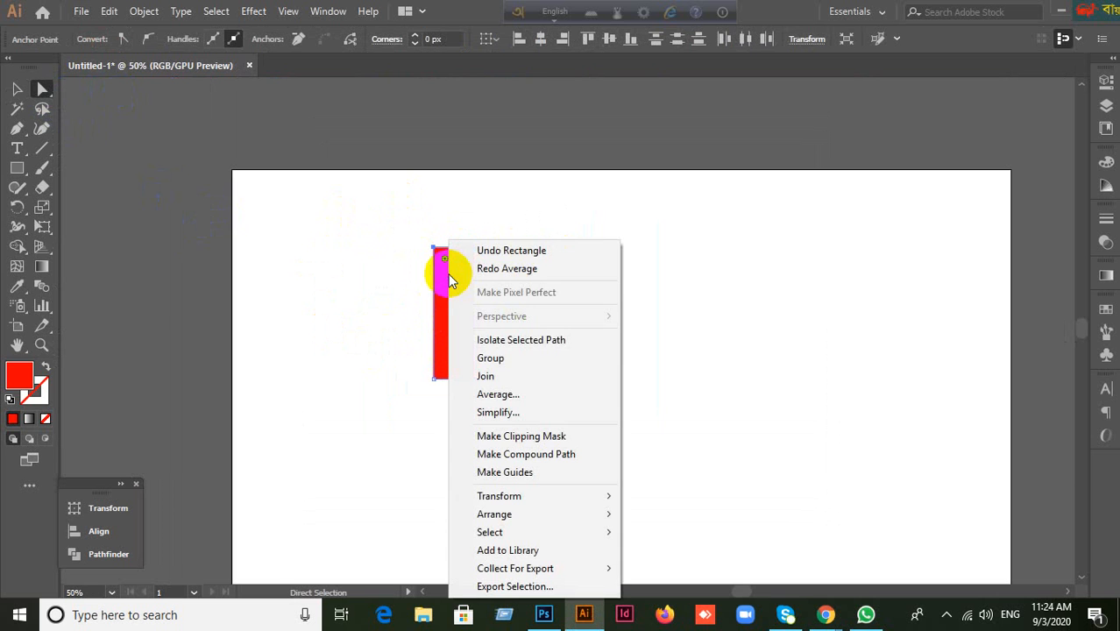
{"action": "left_click", "coordinate": [522, 395]}
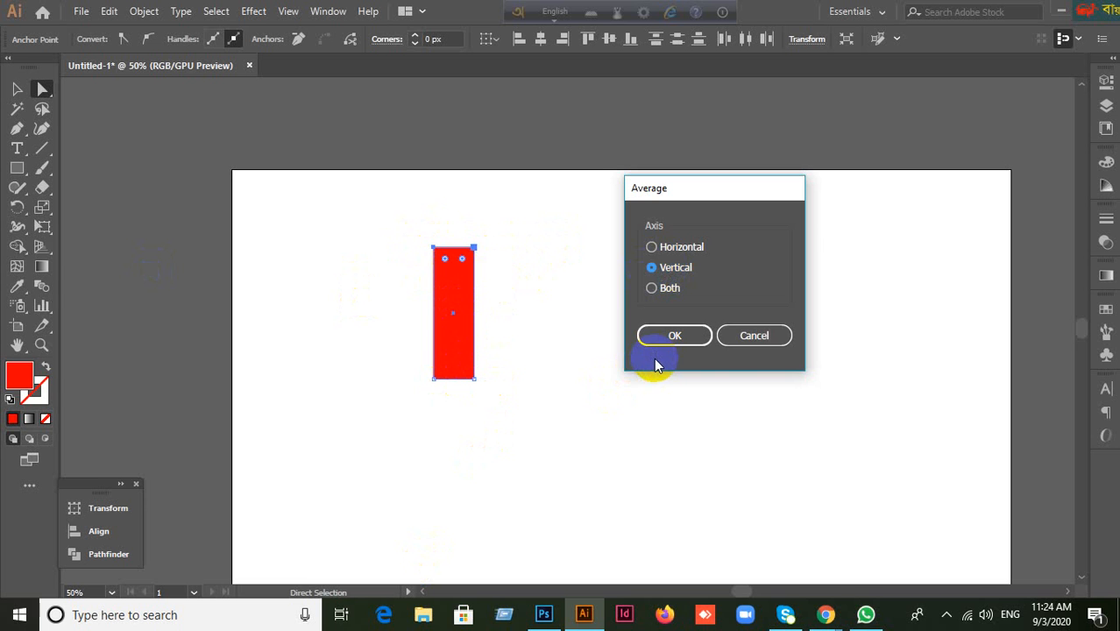
{"action": "left_click", "coordinate": [692, 340]}
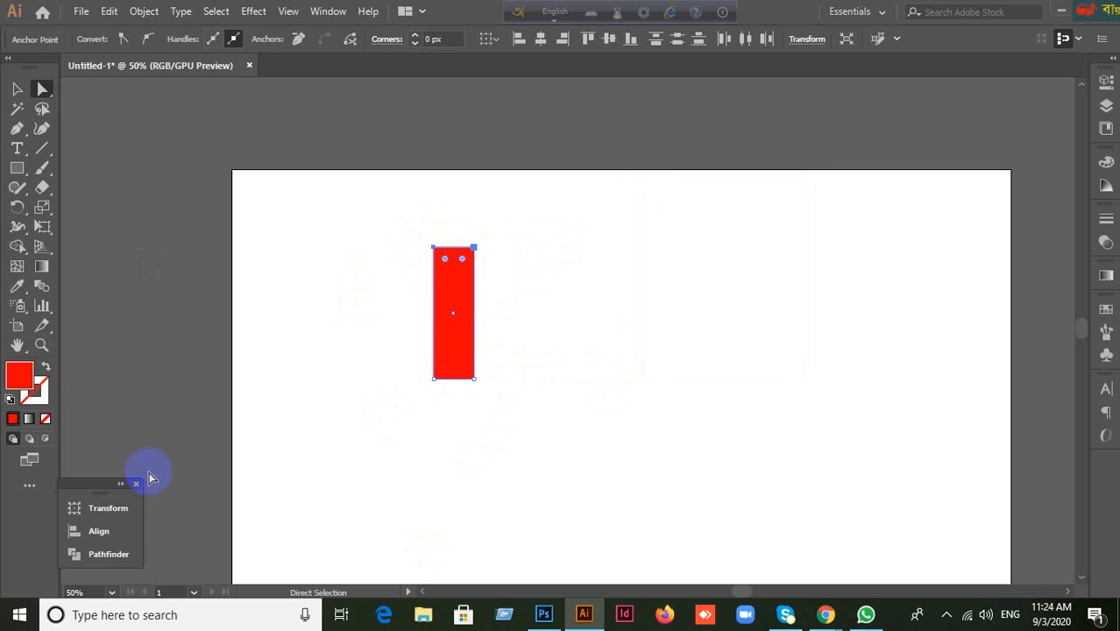
{"action": "left_click", "coordinate": [17, 88]}
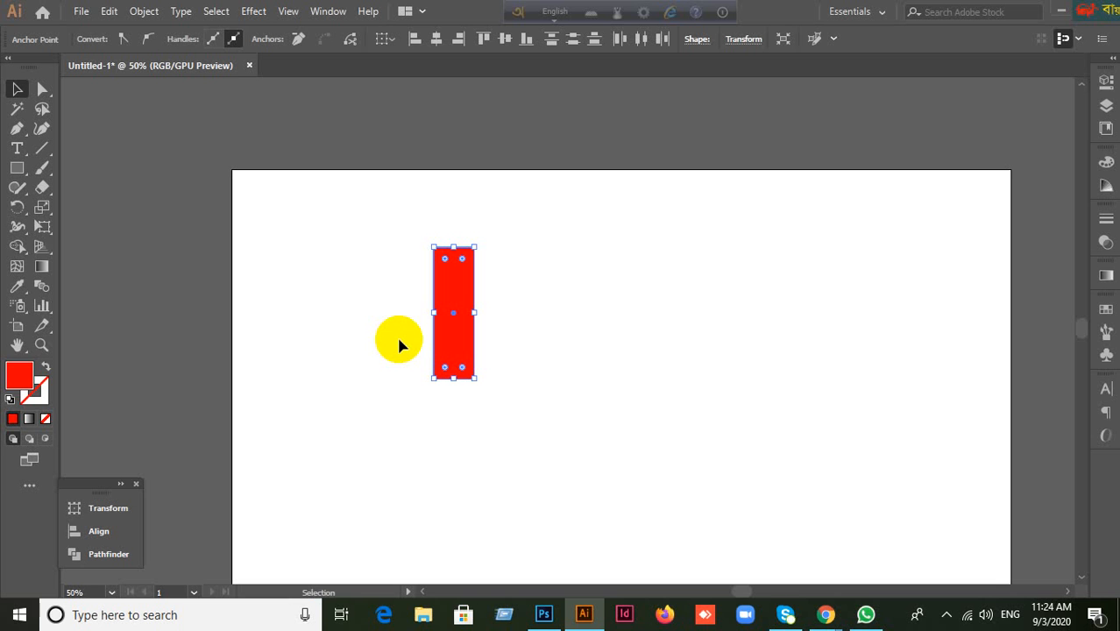
Try pulling the rectangle's upper-right and upper-left corner anchors outward with Direct Selection, and undo both moves.
{"action": "right_click", "coordinate": [42, 93]}
{"action": "left_click", "coordinate": [93, 89]}
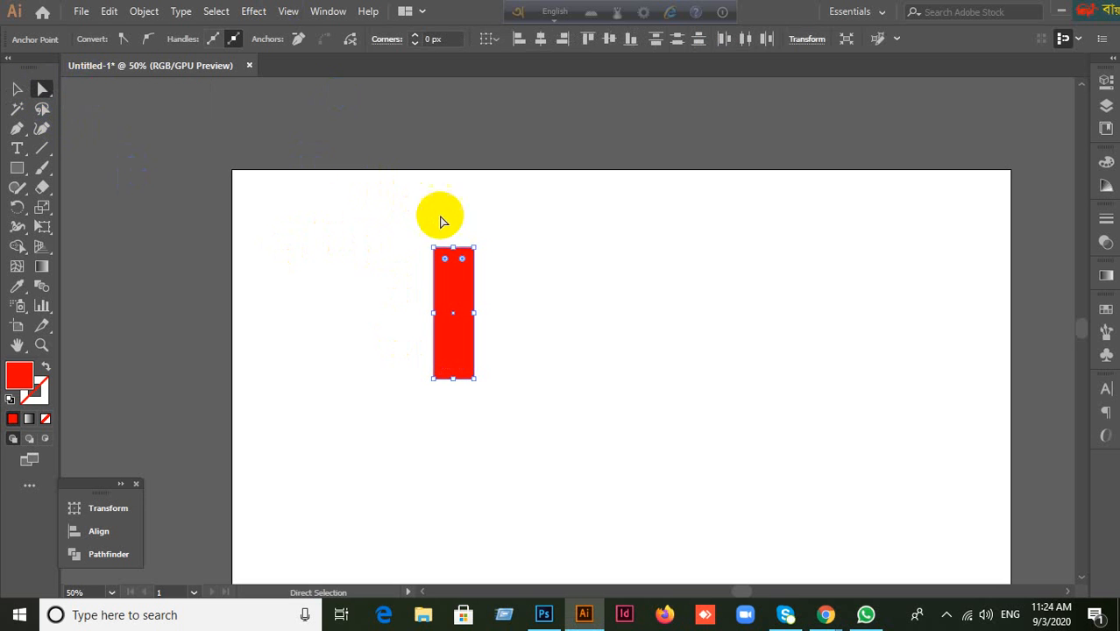
{"action": "left_click_drag", "start_coordinate": [461, 227], "coordinate": [509, 196]}
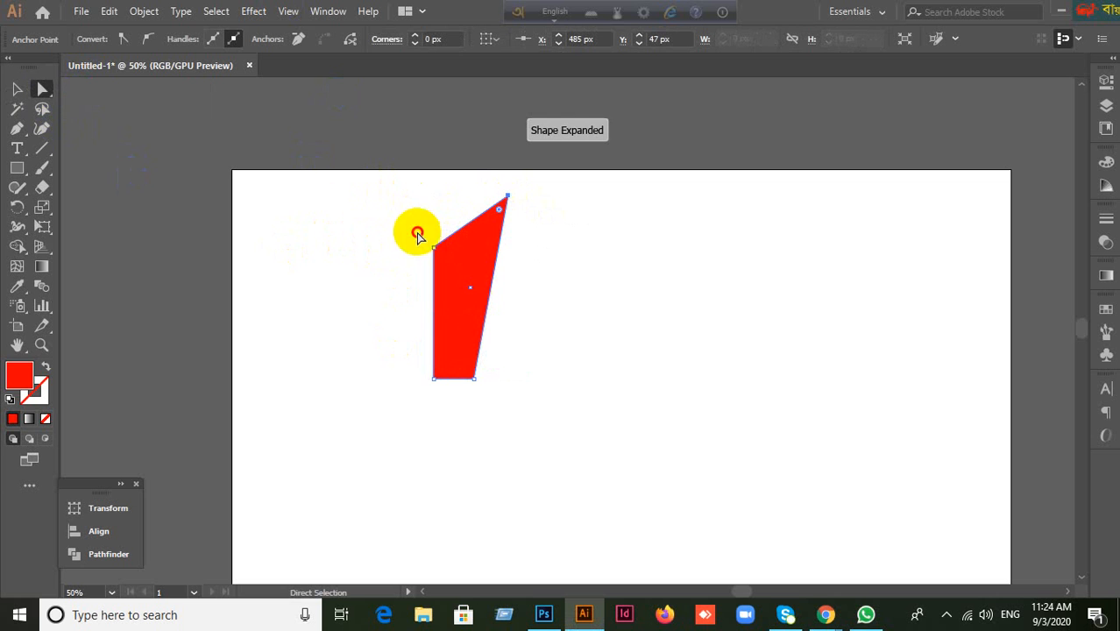
{"action": "left_click_drag", "start_coordinate": [431, 262], "coordinate": [347, 184]}
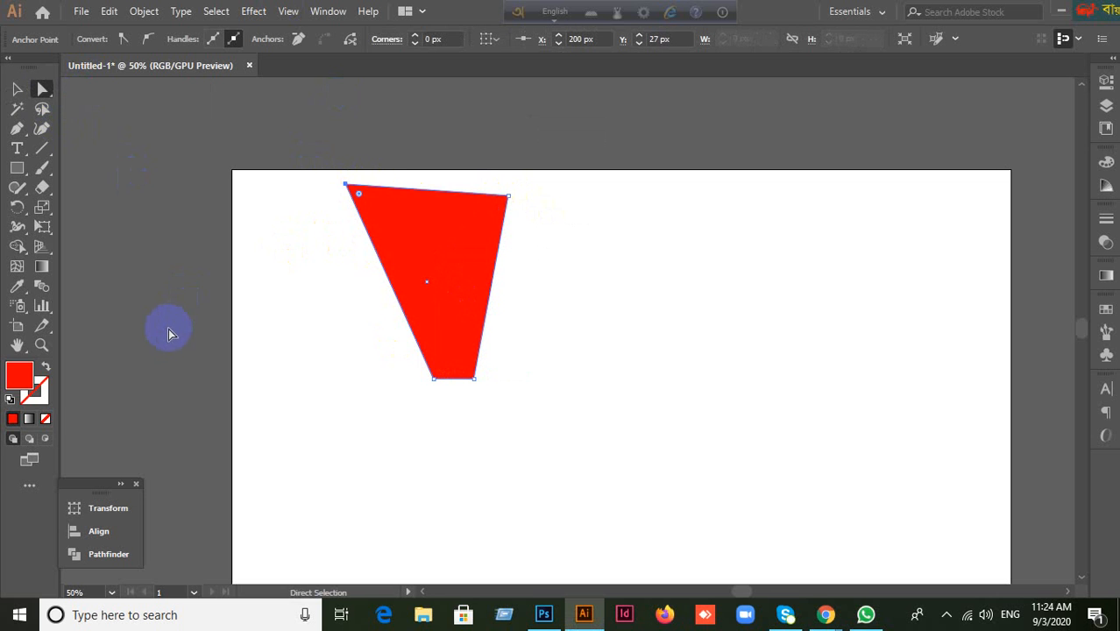
{"action": "key", "text": "ctrl+z"}
{"action": "key", "text": "ctrl+z"}
{"action": "key", "text": "ctrl+z"}
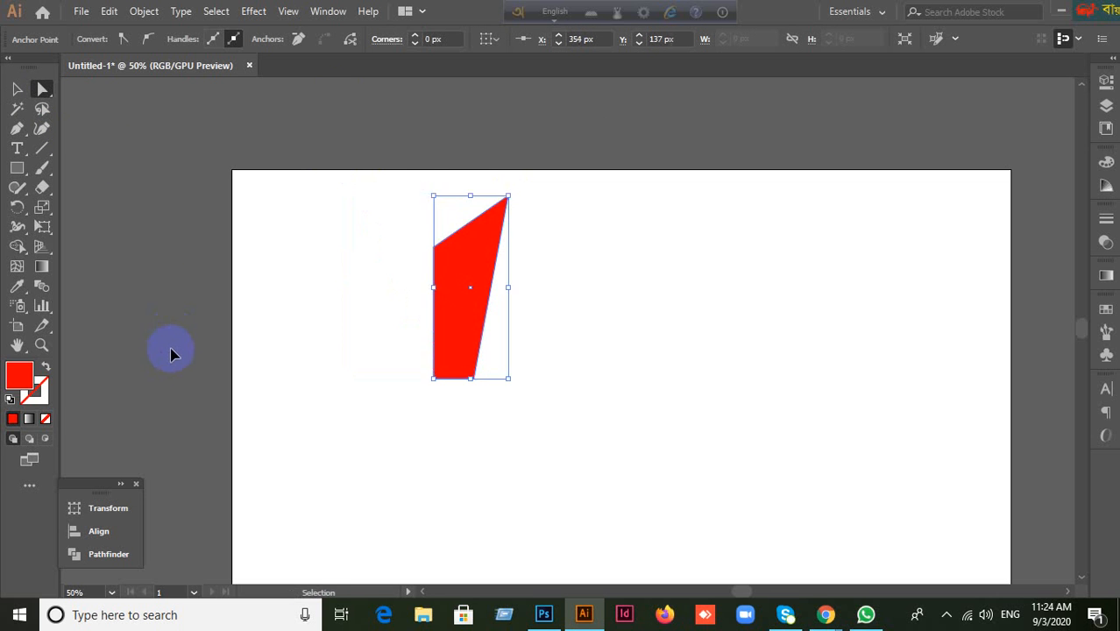
Try averaging the rectangle's two upper corner anchors along the Vertical axis to form a triangle, and undo it.
{"action": "left_click_drag", "start_coordinate": [395, 219], "coordinate": [537, 256]}
{"action": "right_click", "coordinate": [452, 272]}
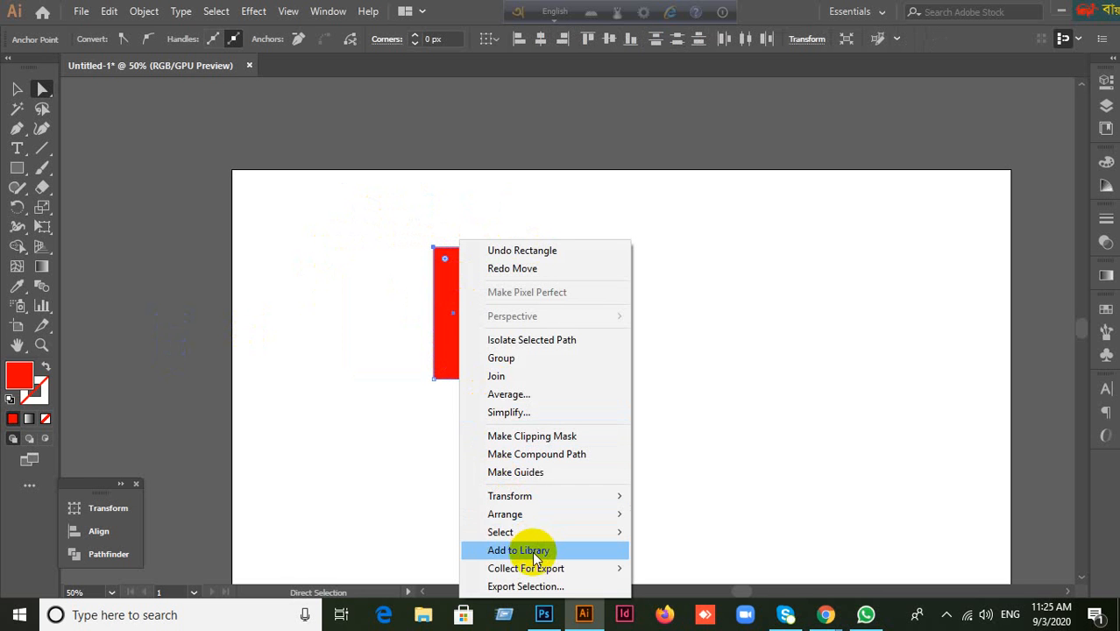
{"action": "left_click", "coordinate": [522, 394]}
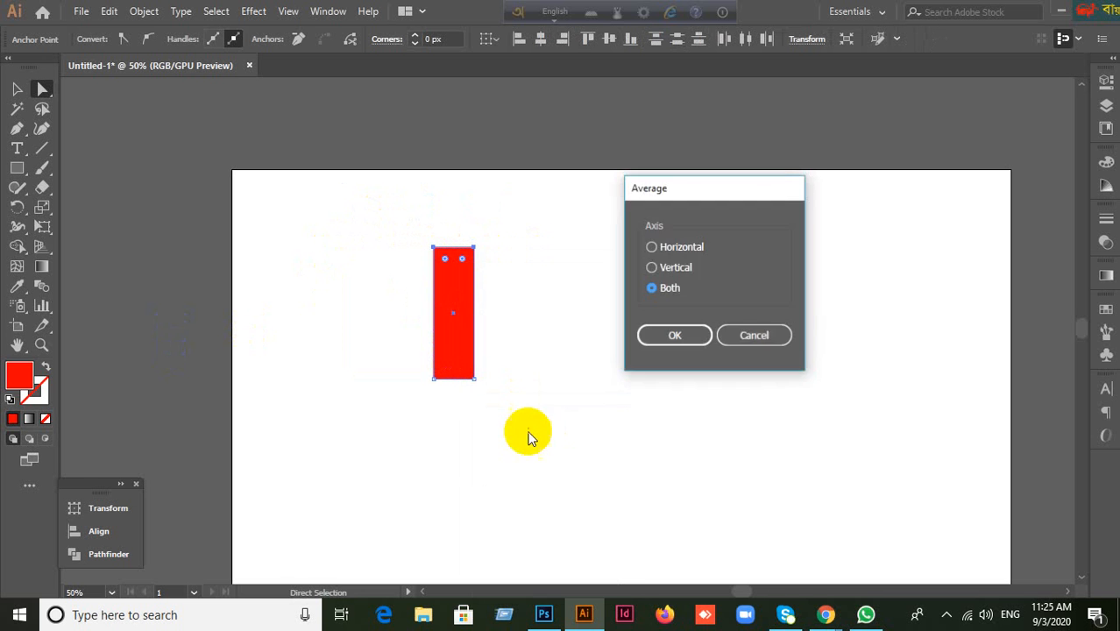
{"action": "left_click", "coordinate": [654, 269]}
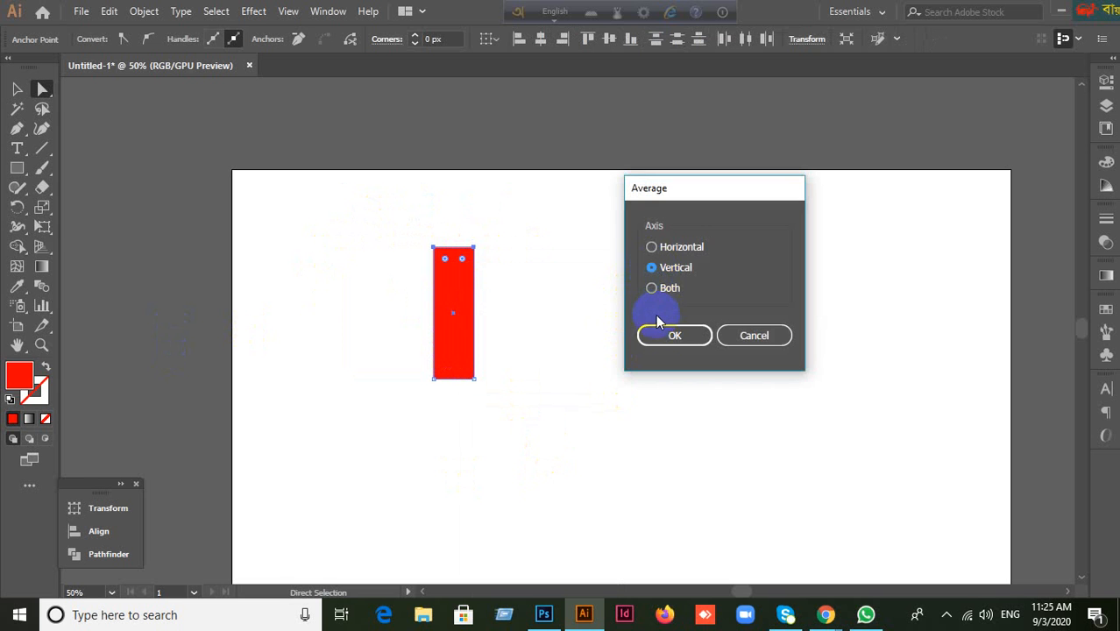
{"action": "left_click", "coordinate": [672, 334]}
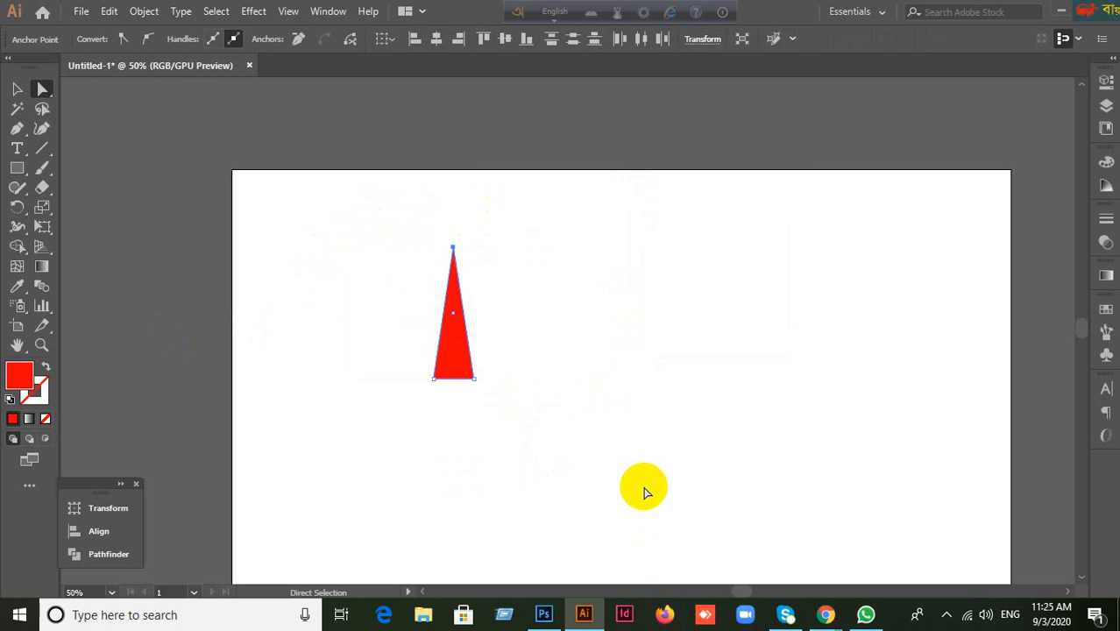
{"action": "key", "text": "ctrl+z"}
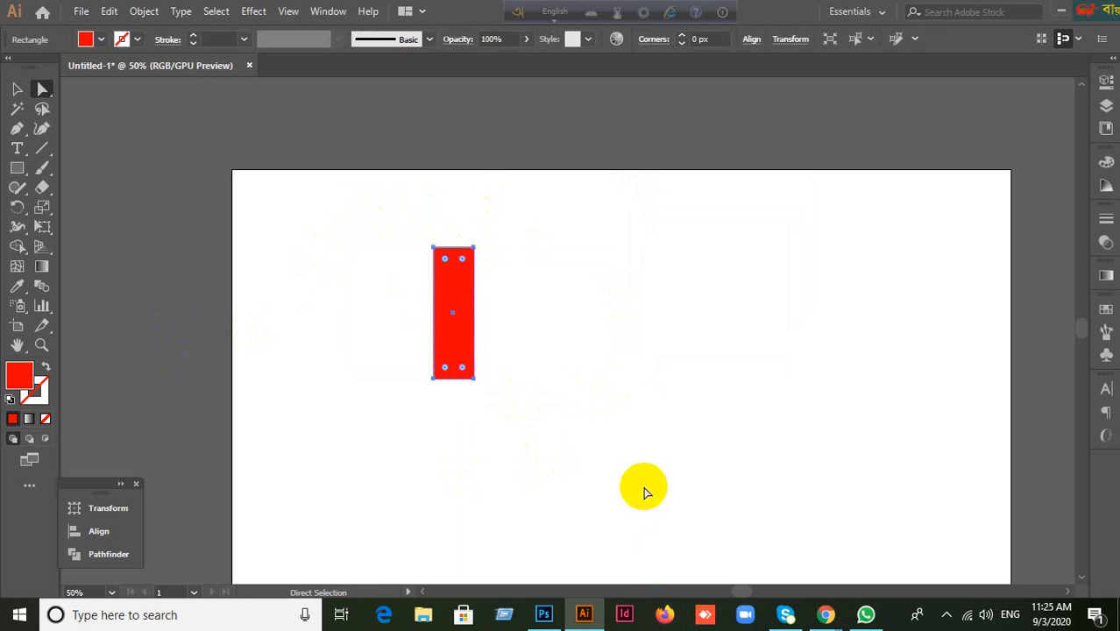
Average the rectangle's two right-hand corner anchor points along the Horizontal axis to form a sideways triangle.
{"action": "right_click", "coordinate": [50, 90]}
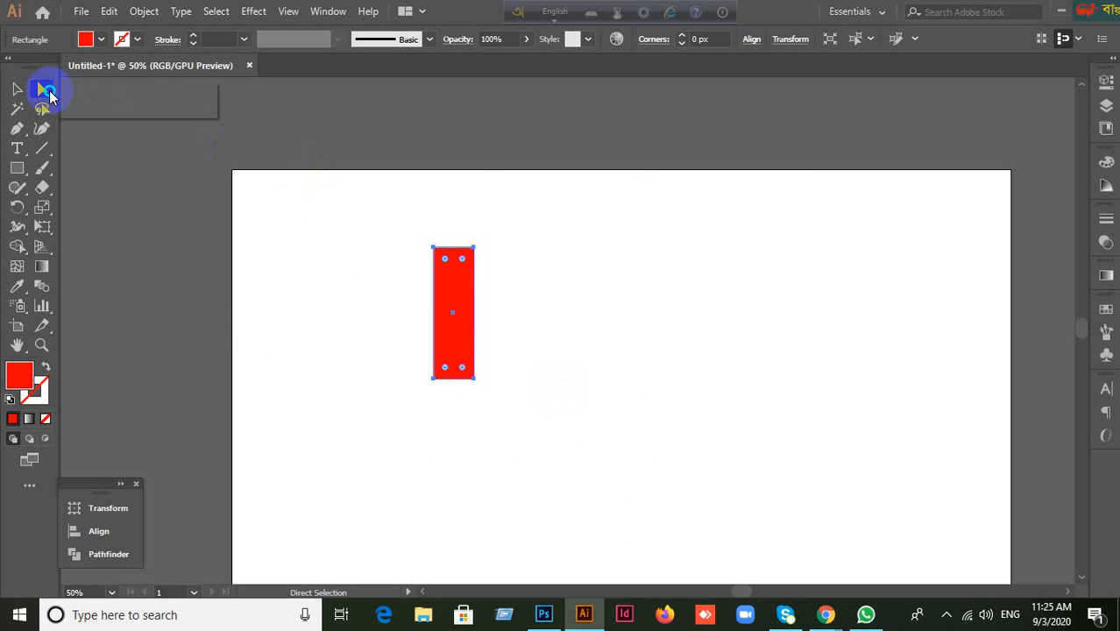
{"action": "left_click", "coordinate": [108, 90]}
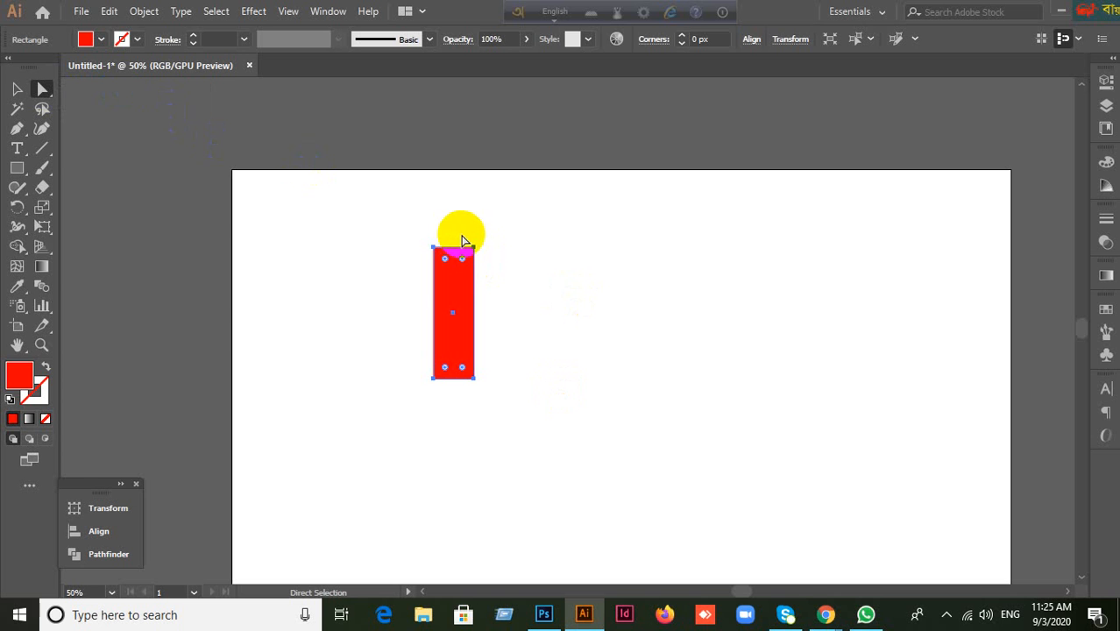
{"action": "left_click_drag", "start_coordinate": [462, 239], "coordinate": [549, 473]}
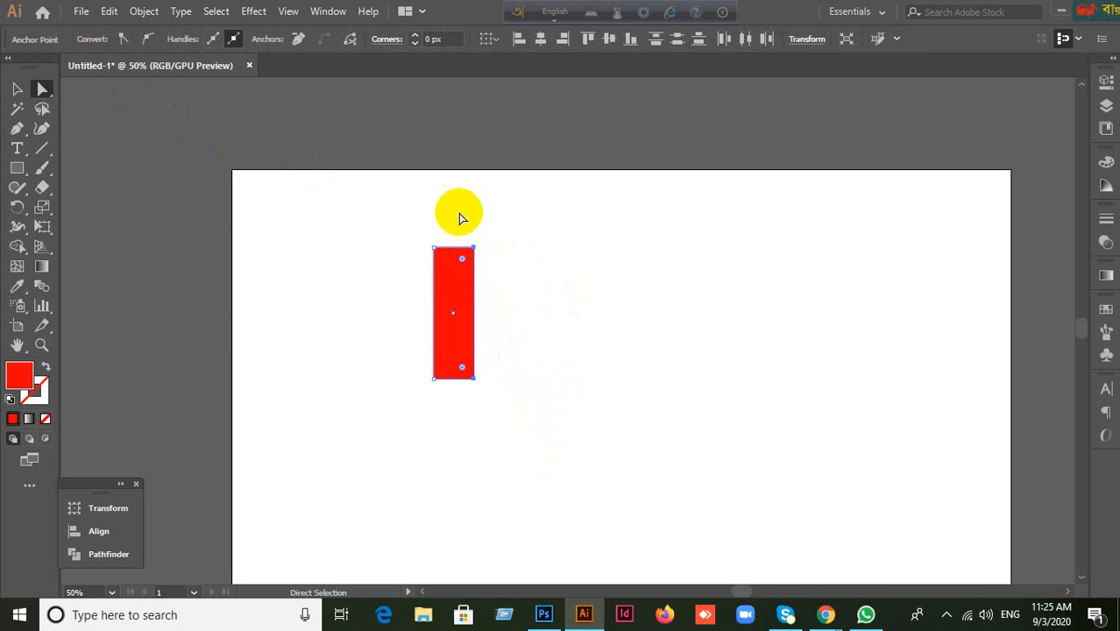
{"action": "left_click_drag", "start_coordinate": [465, 226], "coordinate": [552, 479]}
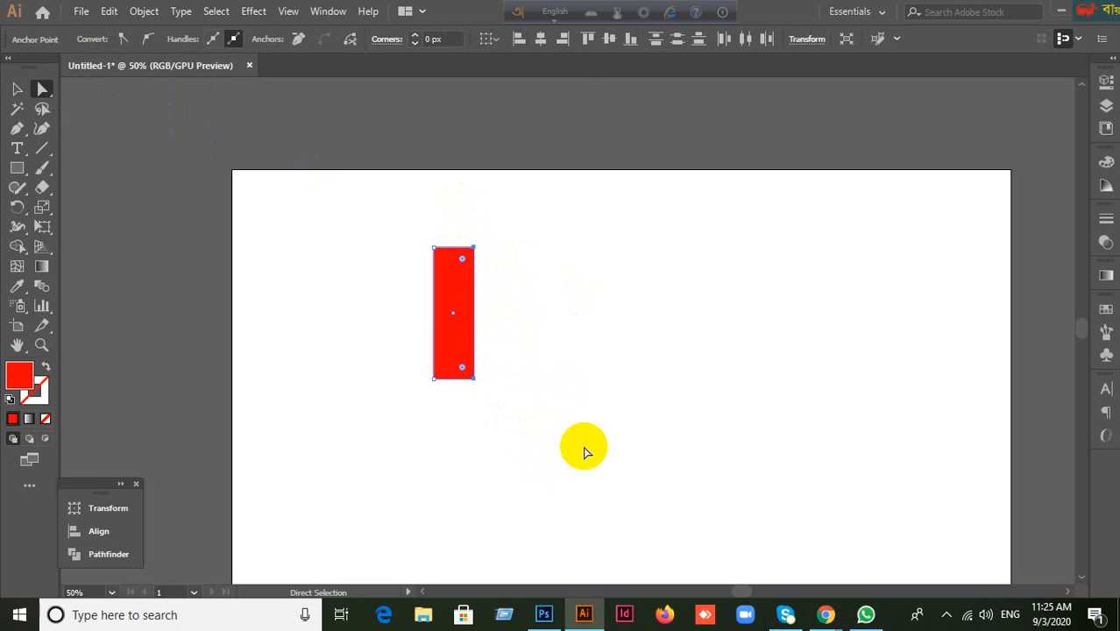
{"action": "right_click", "coordinate": [457, 305]}
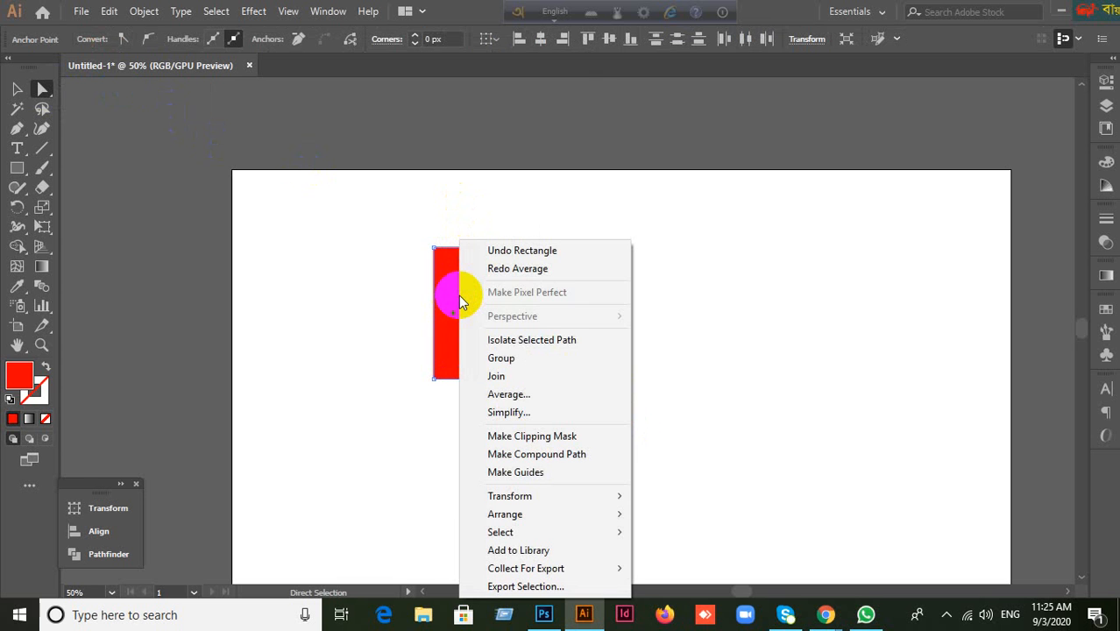
{"action": "left_click", "coordinate": [513, 396]}
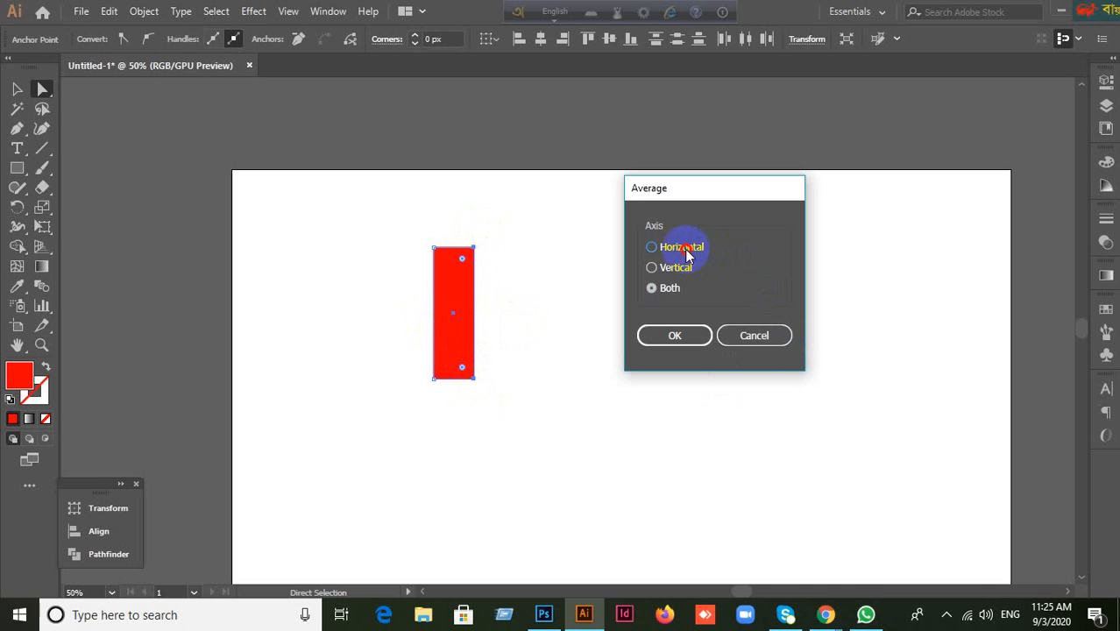
{"action": "left_click", "coordinate": [688, 340]}
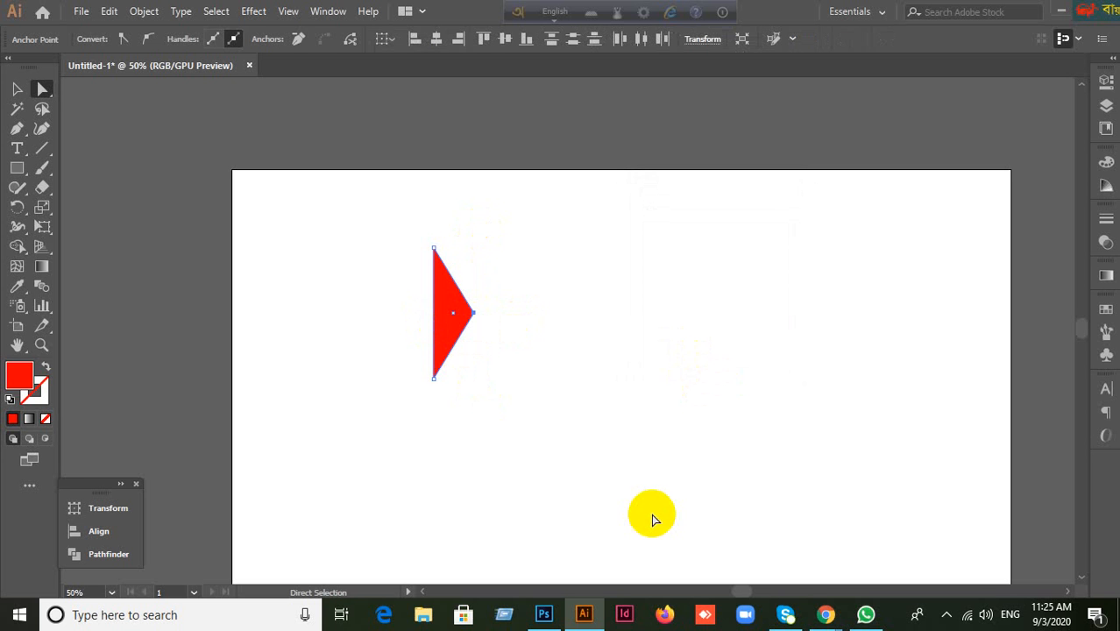
Select the whole red triangle with the Selection tool and delete it from the artboard.
{"action": "left_click", "coordinate": [17, 91]}
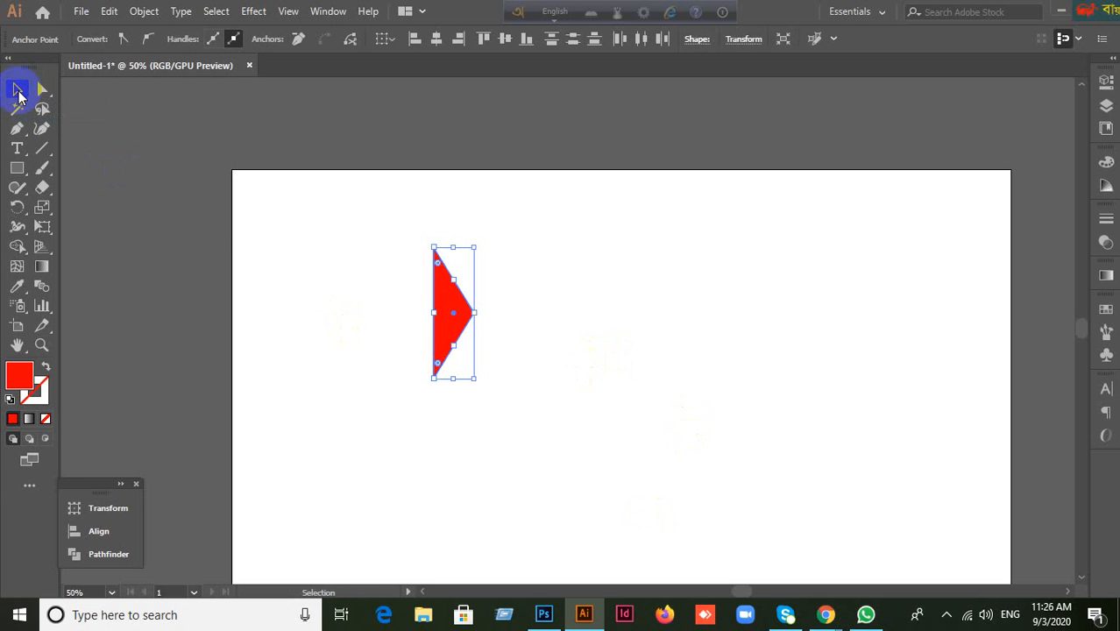
{"action": "left_click_drag", "start_coordinate": [325, 208], "coordinate": [669, 536]}
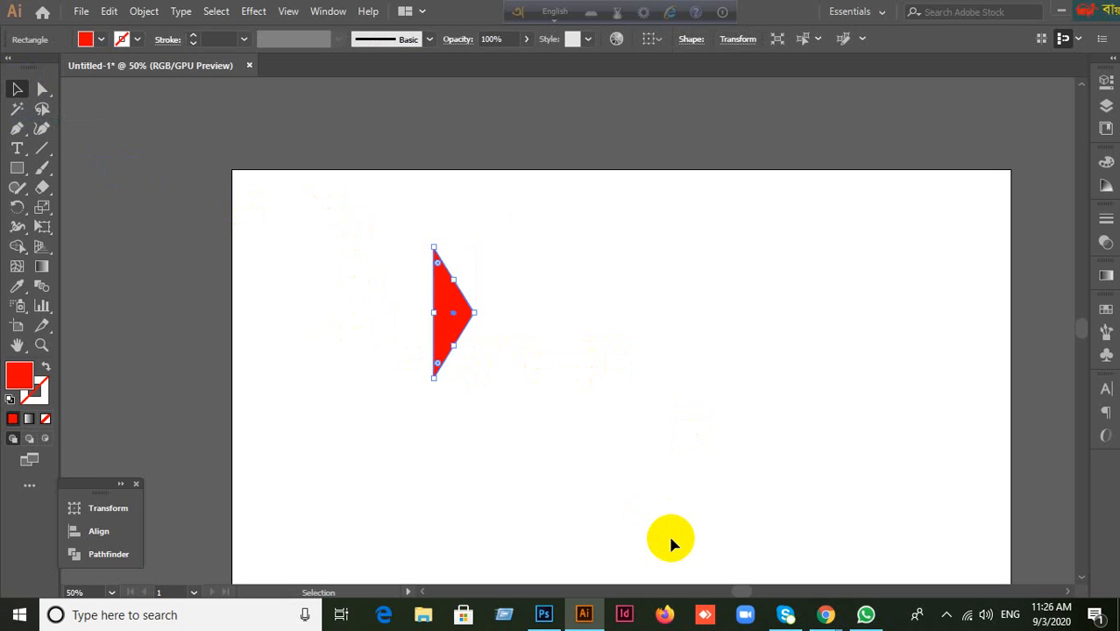
{"action": "key", "text": "Delete"}
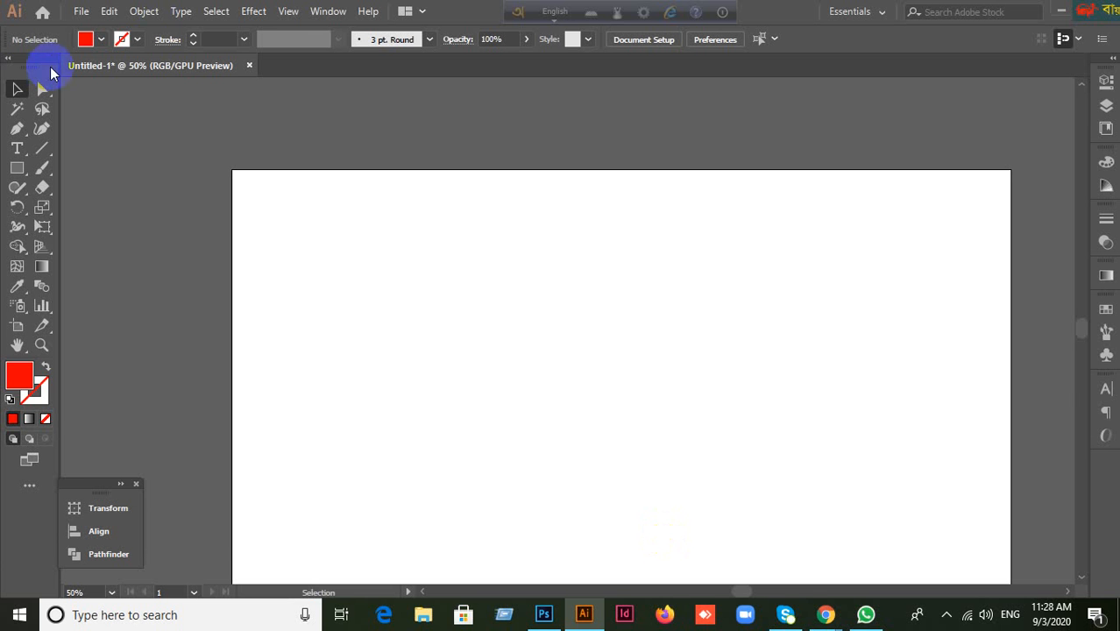
Review the Performance preferences and the linked GPU information page, and close both without changing anything.
{"action": "left_click", "coordinate": [109, 14]}
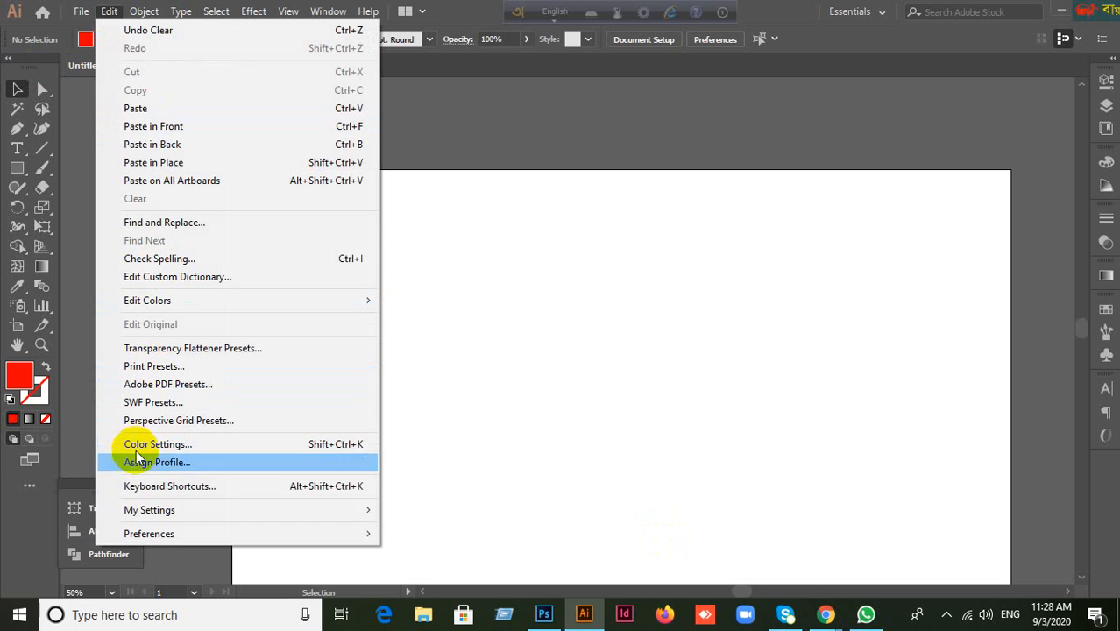
{"action": "mouse_move", "coordinate": [160, 536]}
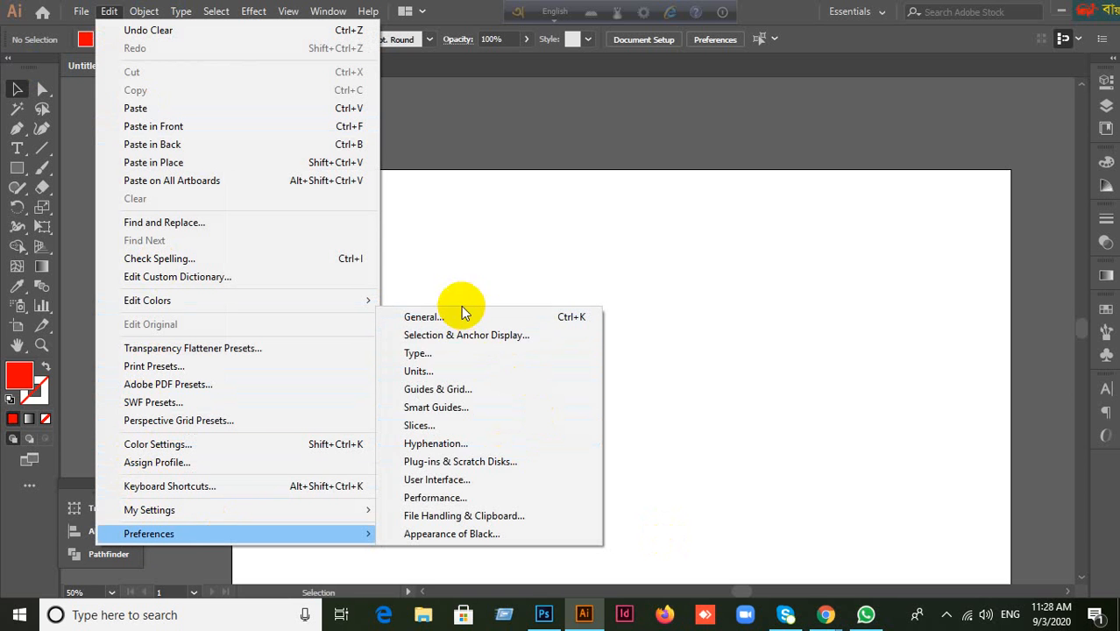
{"action": "left_click", "coordinate": [450, 501]}
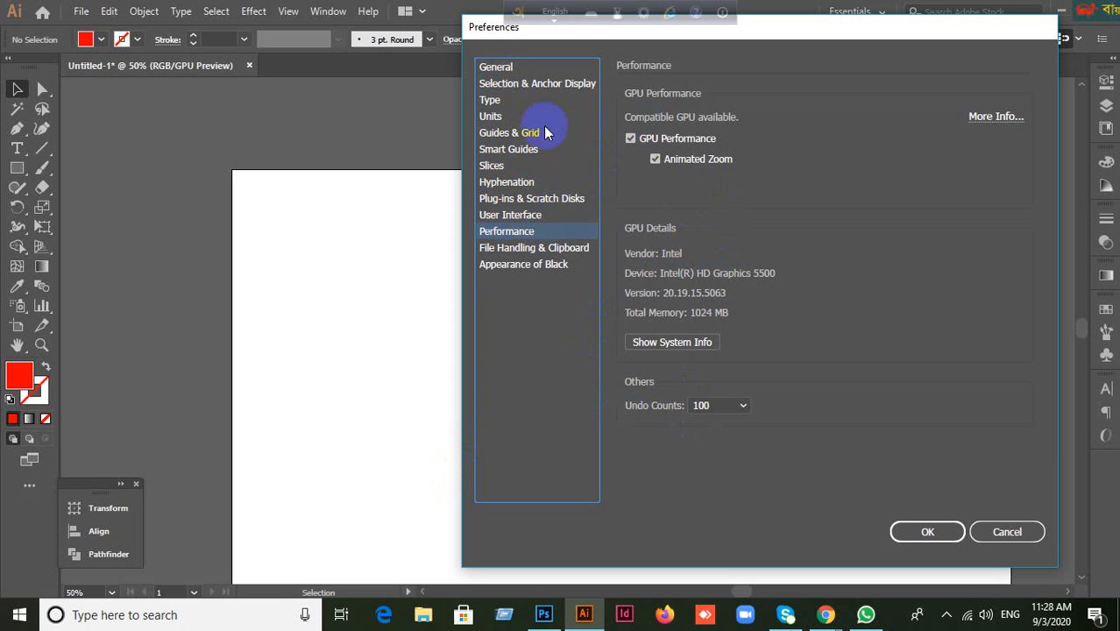
{"action": "left_click", "coordinate": [995, 117]}
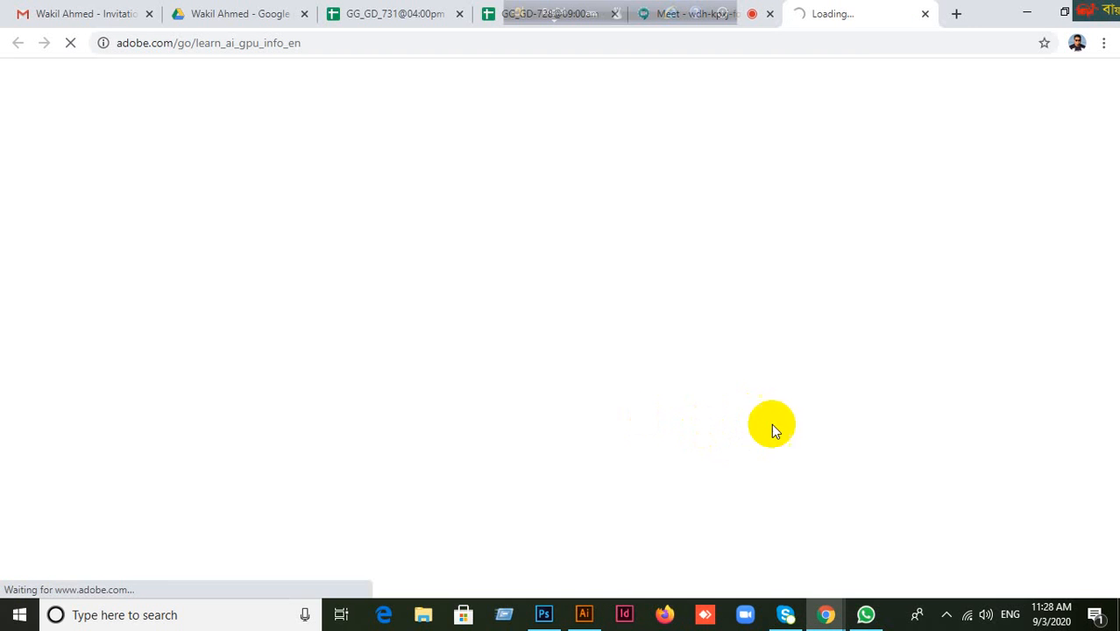
{"action": "left_click", "coordinate": [924, 14]}
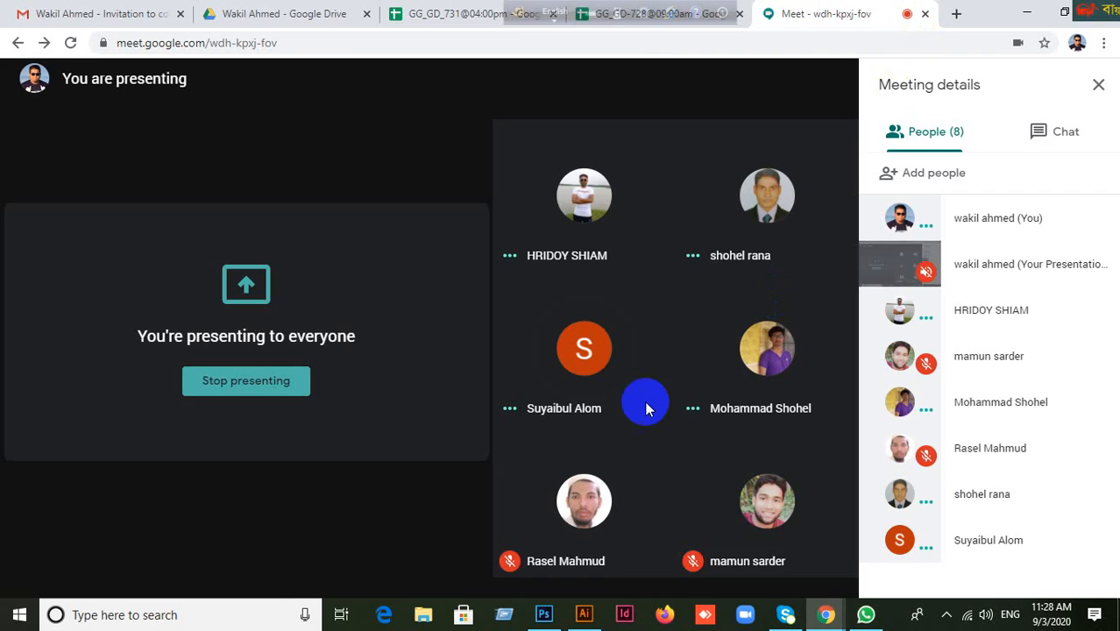
{"action": "left_click", "coordinate": [584, 614]}
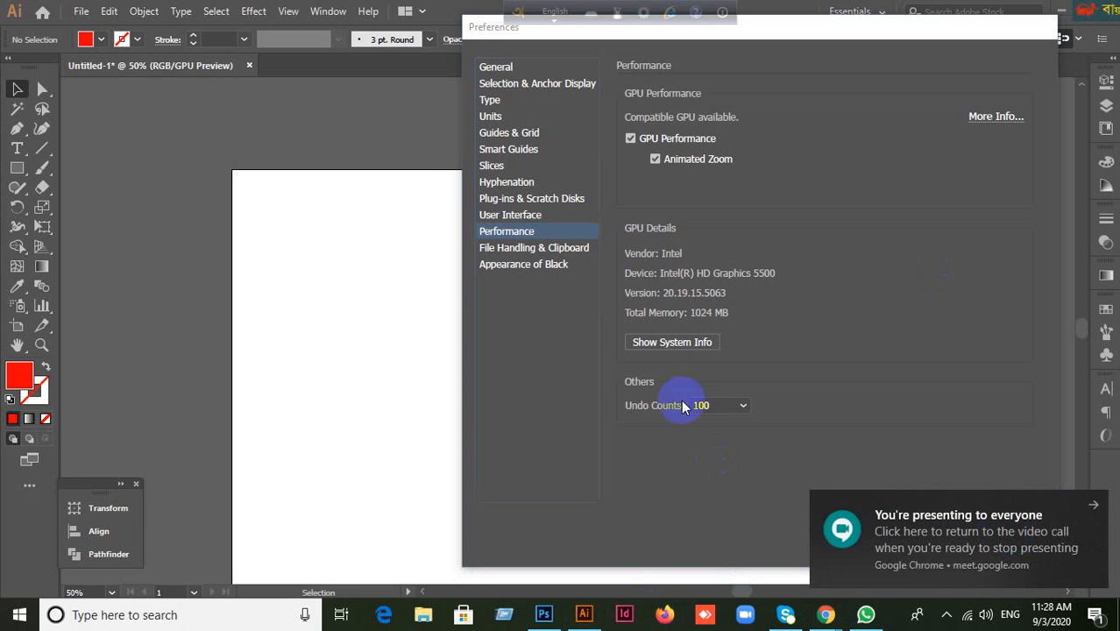
{"action": "left_click", "coordinate": [1008, 532]}
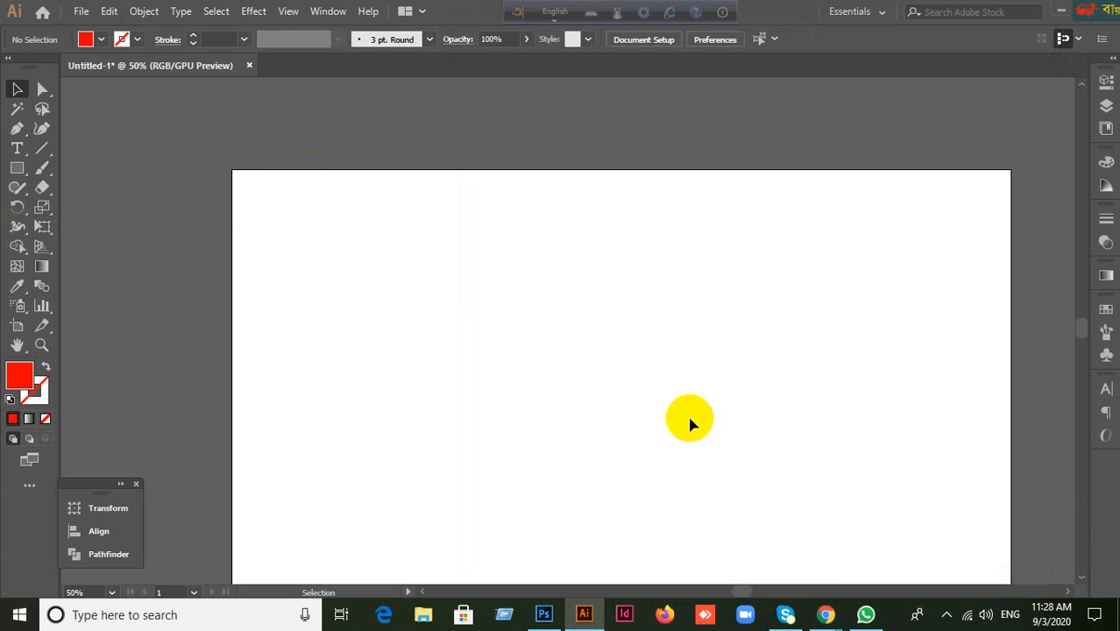
Review the general Document Setup options for units, bleed and transparency, and leave them unchanged.
{"action": "left_click", "coordinate": [81, 11]}
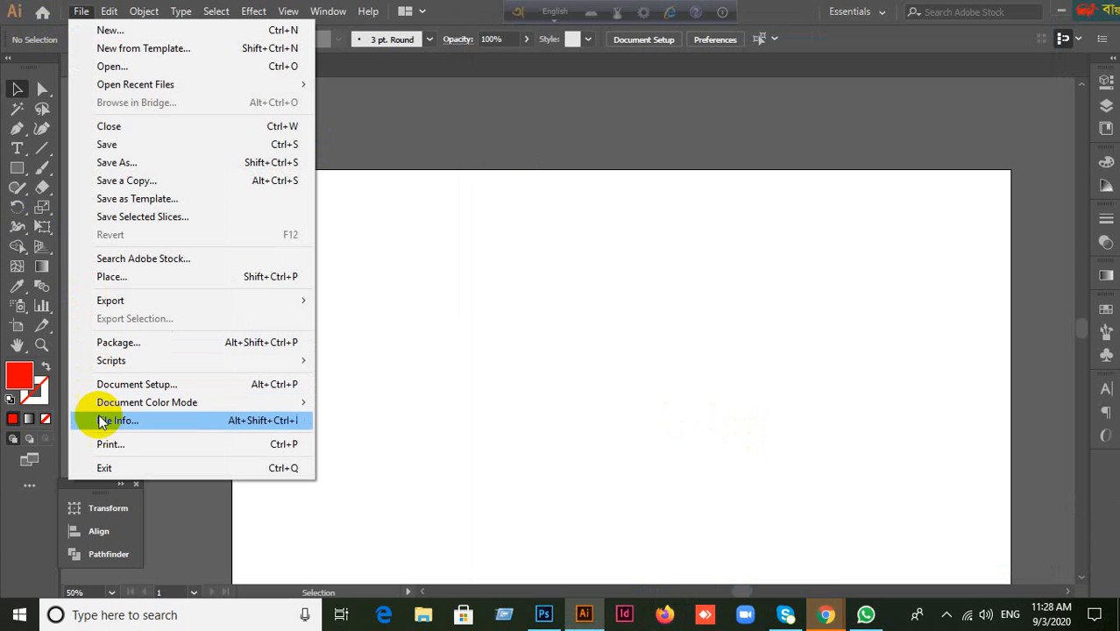
{"action": "left_click", "coordinate": [136, 387]}
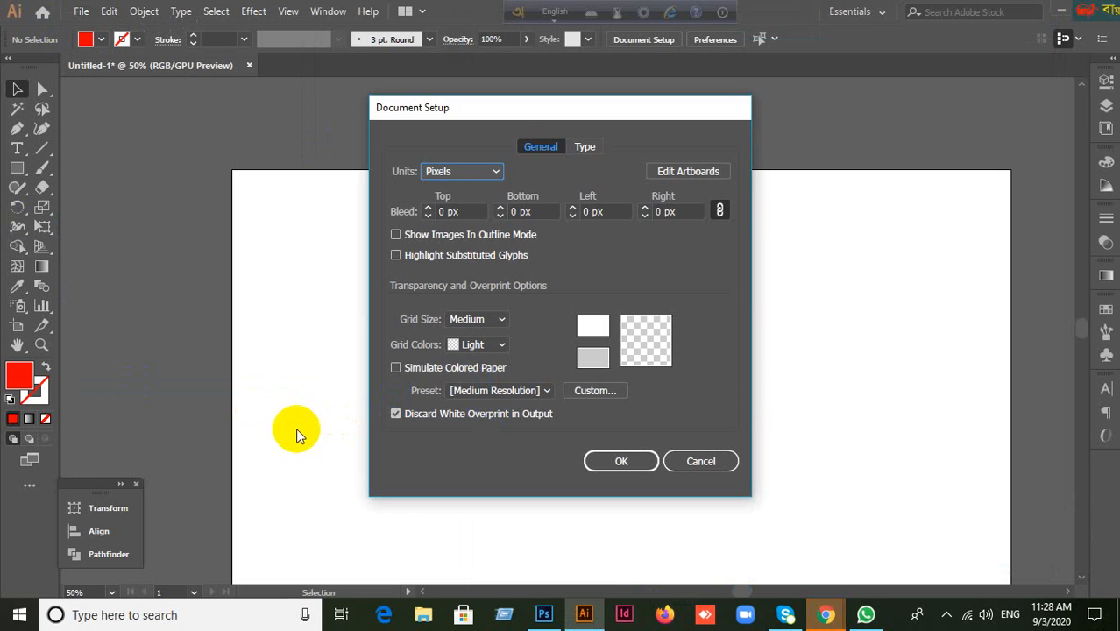
{"action": "left_click", "coordinate": [706, 465]}
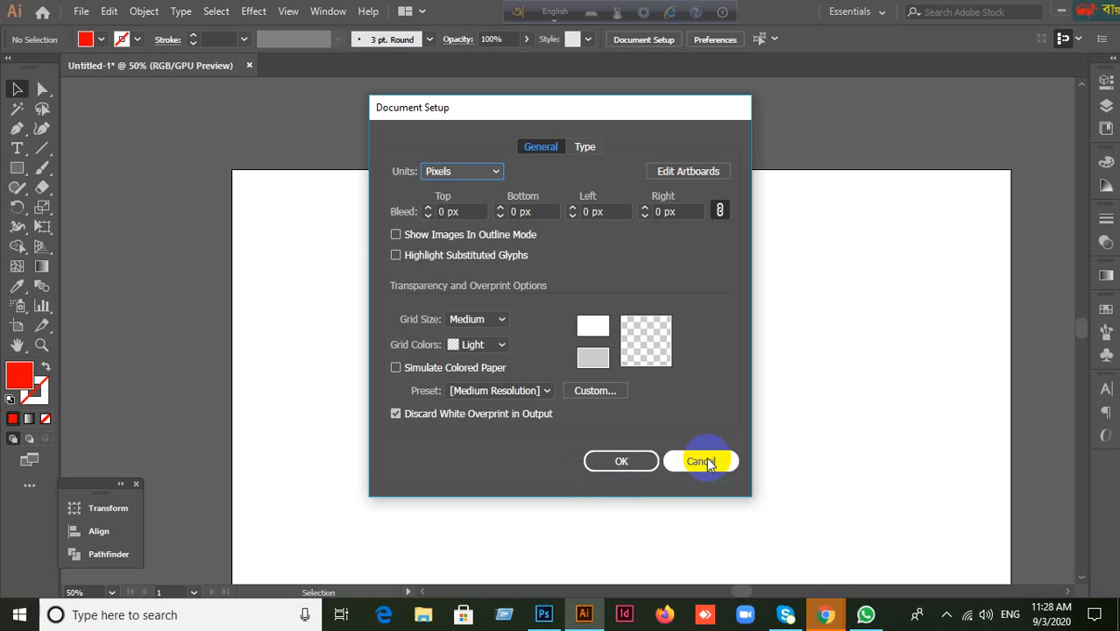
{"action": "left_click", "coordinate": [701, 462]}
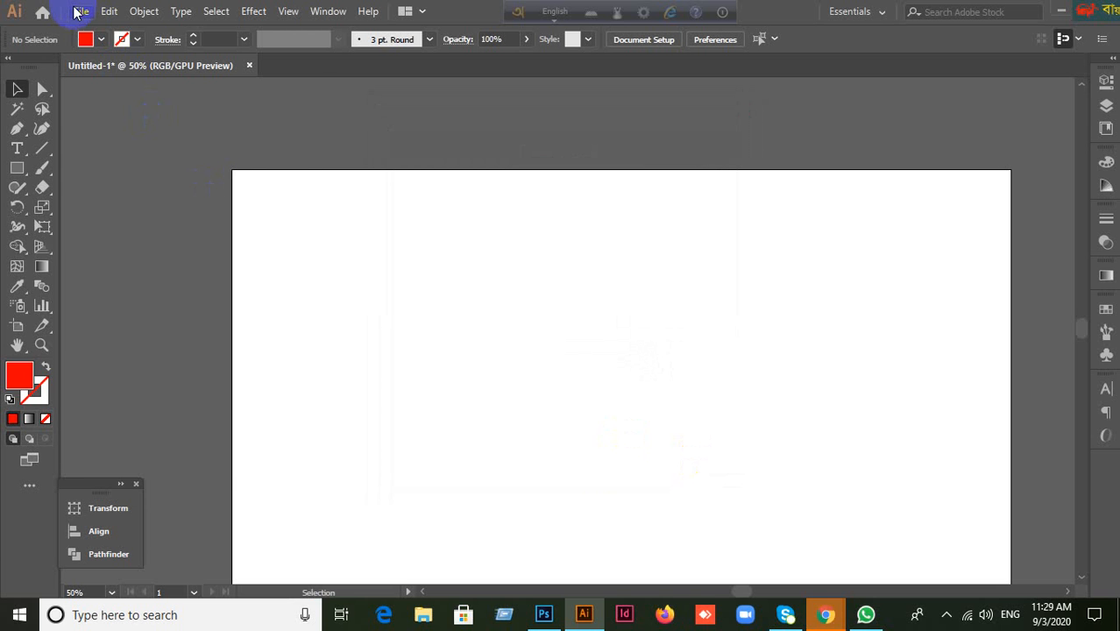
Open the File Handling & Clipboard preferences to examine the data recovery options.
{"action": "left_click", "coordinate": [79, 11]}
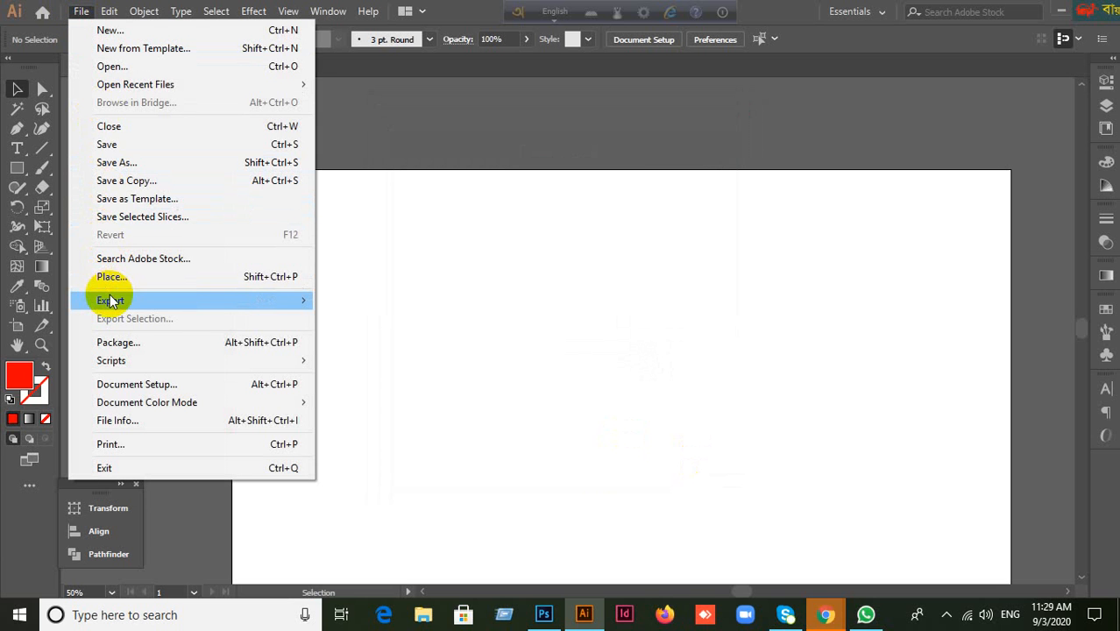
{"action": "mouse_move", "coordinate": [109, 301]}
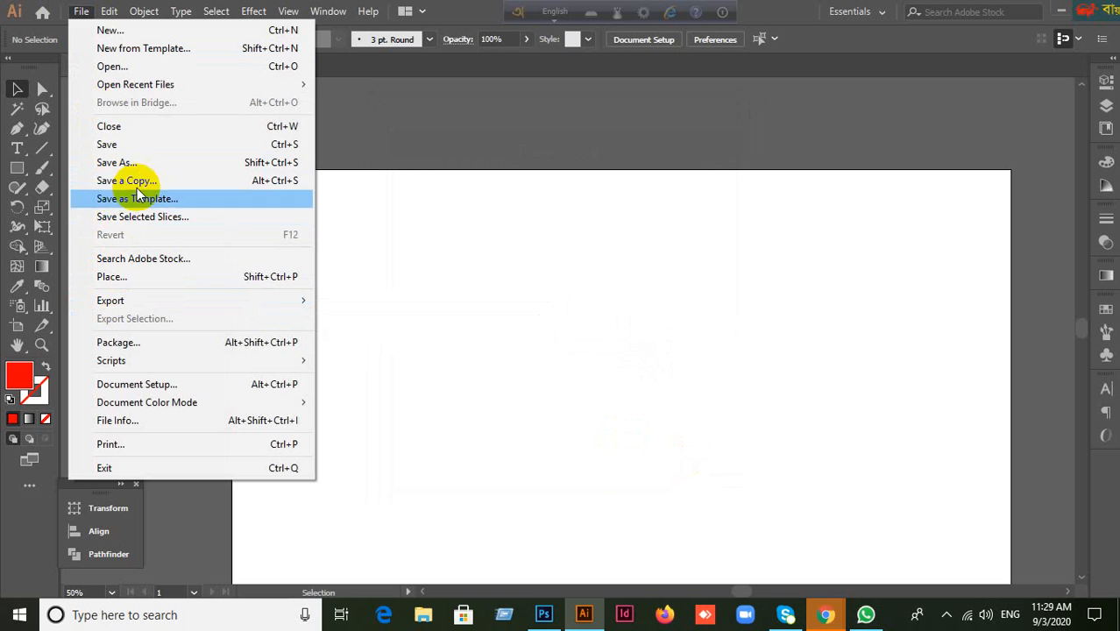
{"action": "left_click", "coordinate": [131, 19]}
{"action": "left_click", "coordinate": [105, 8]}
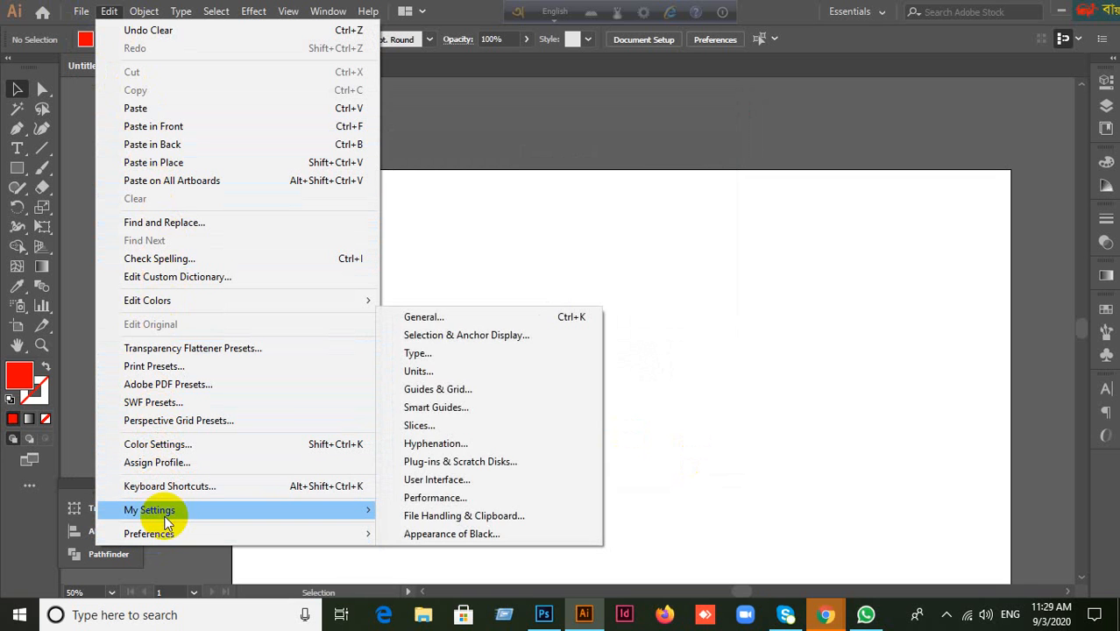
{"action": "mouse_move", "coordinate": [168, 509]}
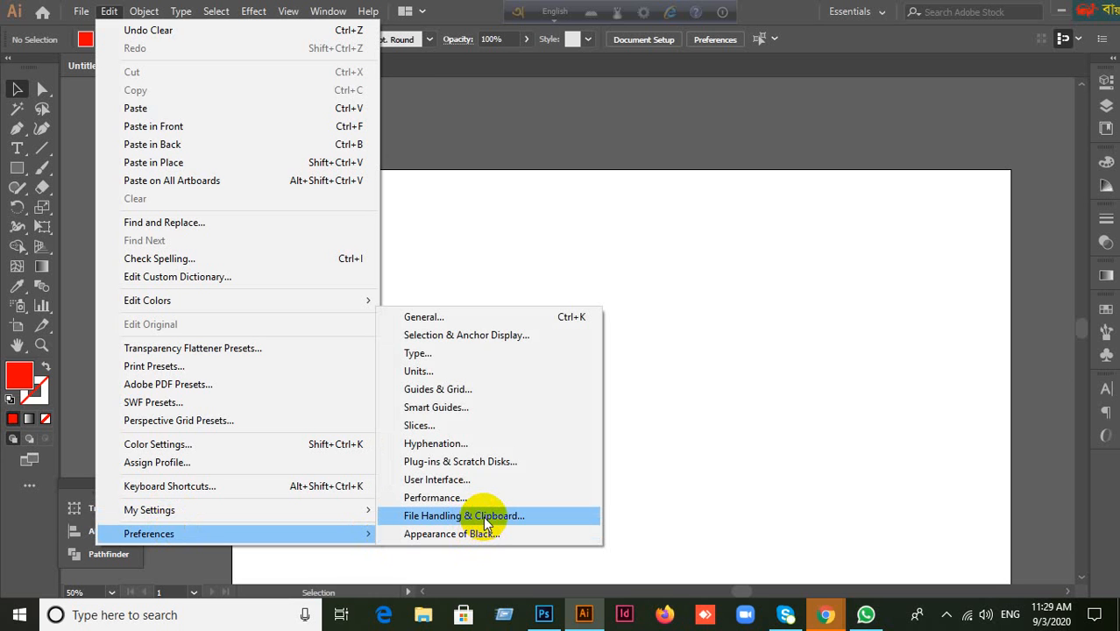
{"action": "left_click", "coordinate": [483, 516]}
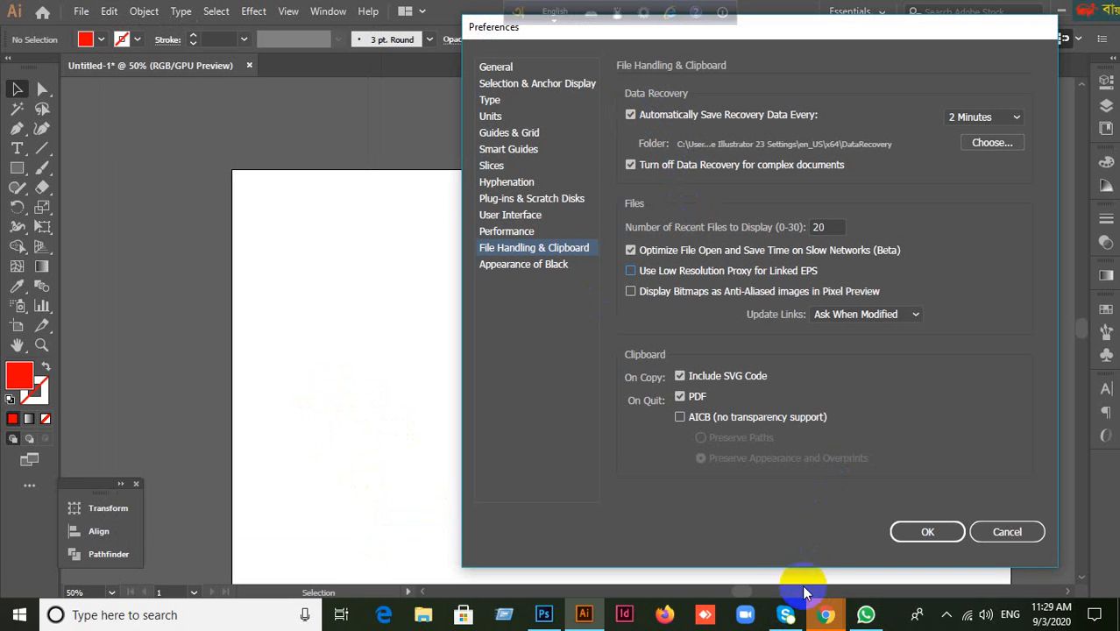
Switch to the Google Meet call in Chrome, admit the waiting participant and return to Illustrator.
{"action": "mouse_move", "coordinate": [824, 617]}
{"action": "left_click", "coordinate": [753, 561]}
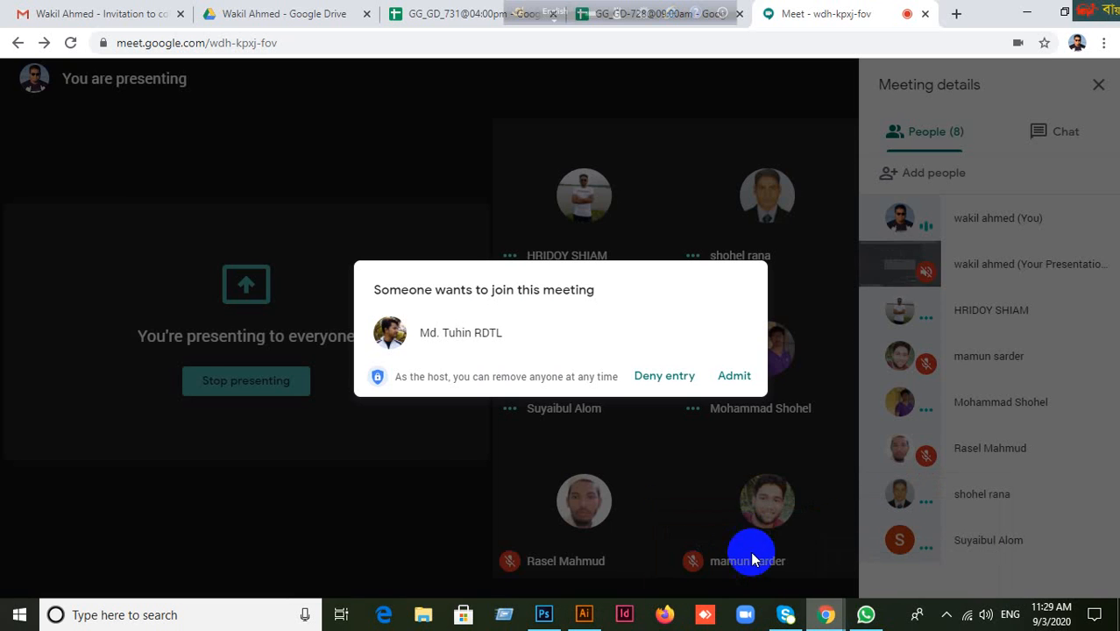
{"action": "left_click", "coordinate": [734, 376]}
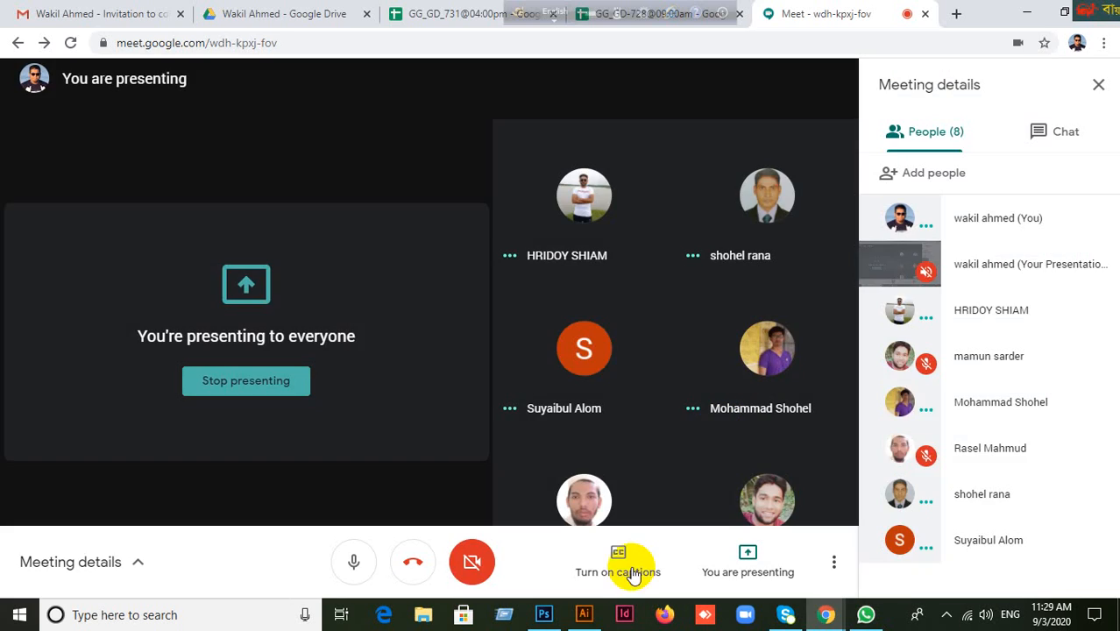
{"action": "left_click", "coordinate": [583, 614]}
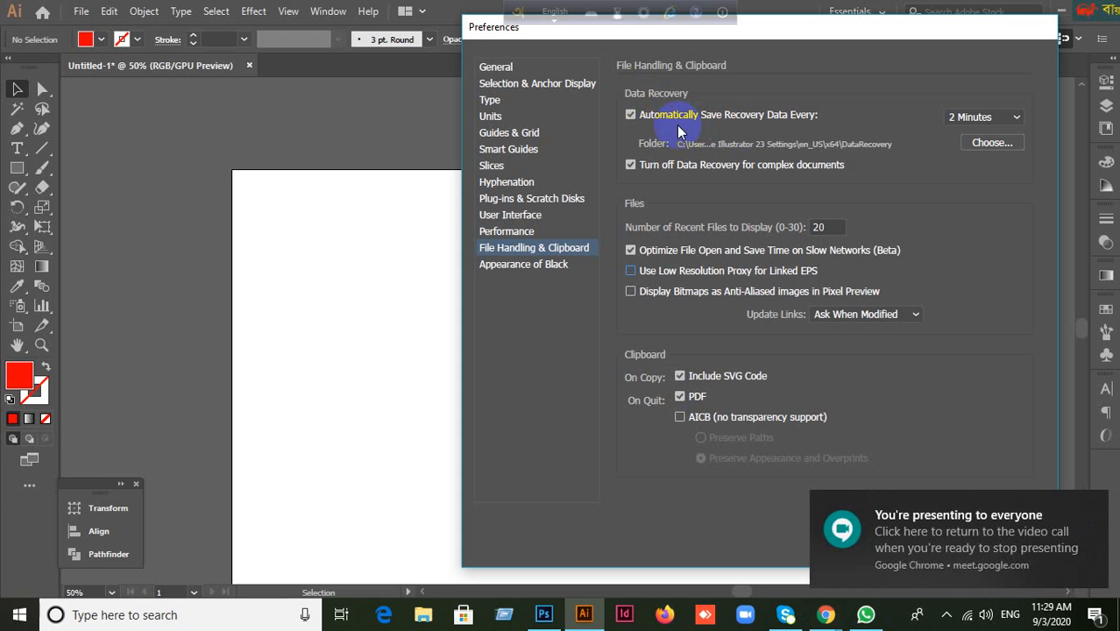
Dismiss the call notification and re-examine the automatic recovery save interval and folder in the File Handling & Clipboard preferences, changing nothing.
{"action": "left_click", "coordinate": [1091, 507]}
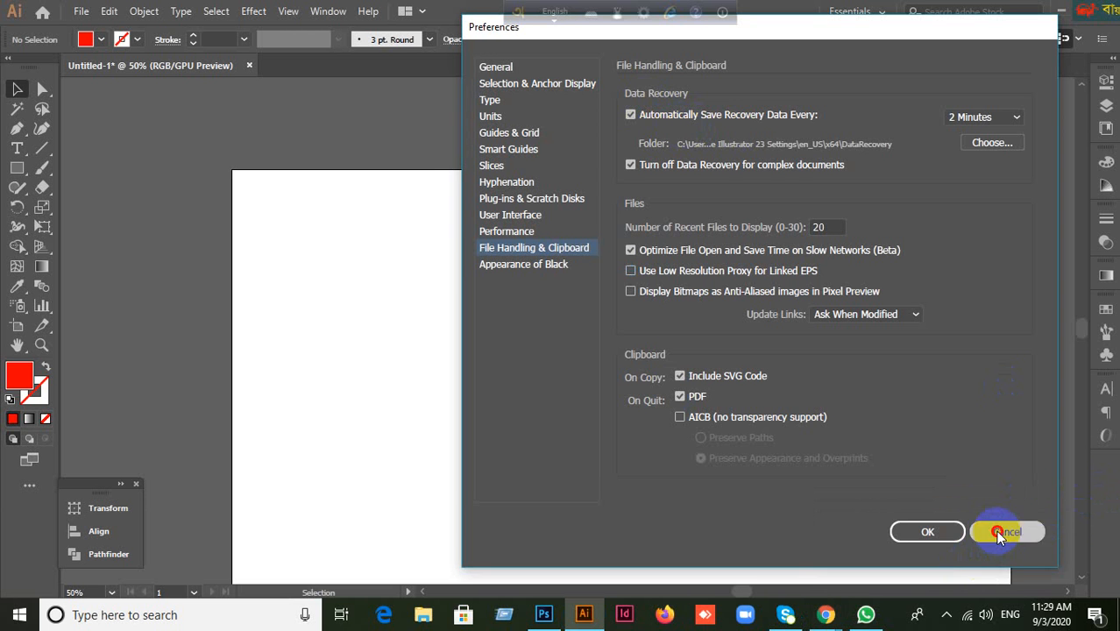
{"action": "left_click", "coordinate": [999, 531]}
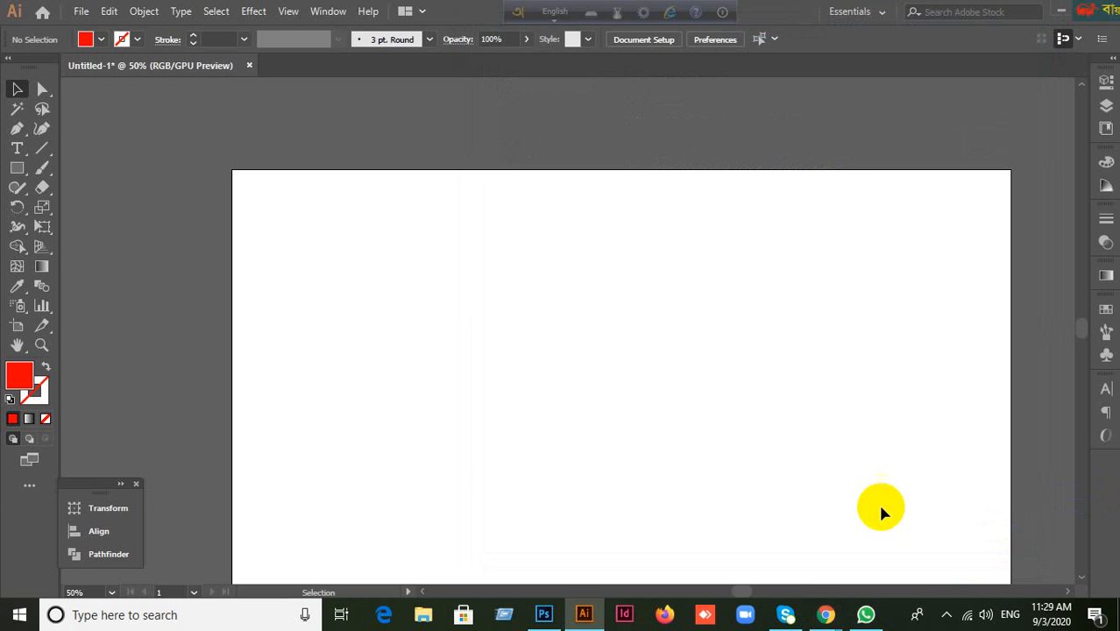
{"action": "left_click", "coordinate": [109, 12]}
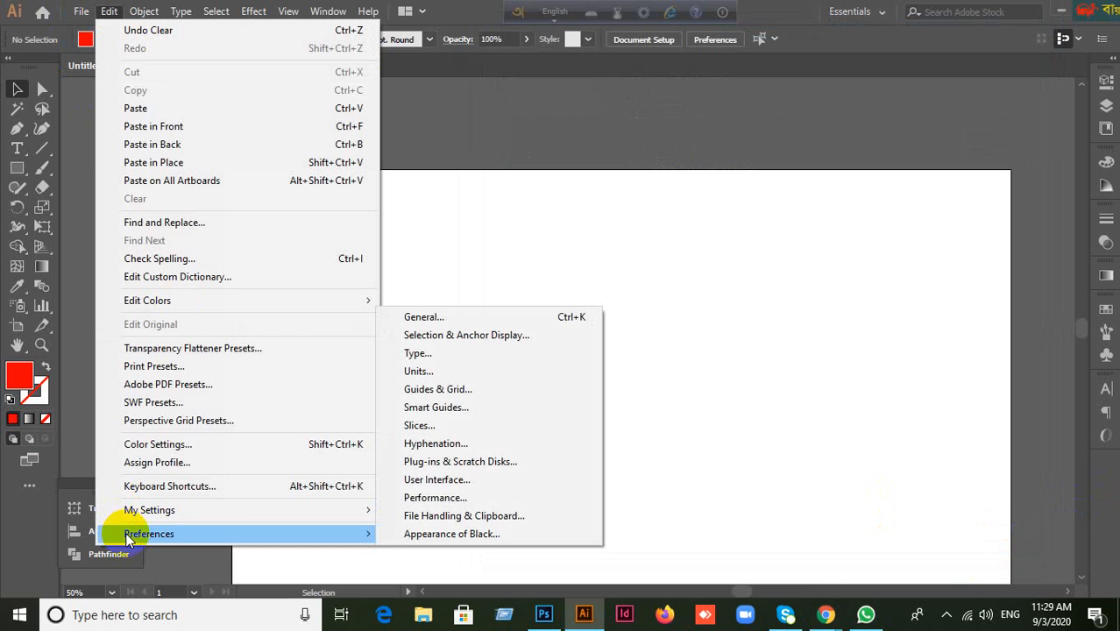
{"action": "mouse_move", "coordinate": [230, 535]}
{"action": "left_click", "coordinate": [495, 516]}
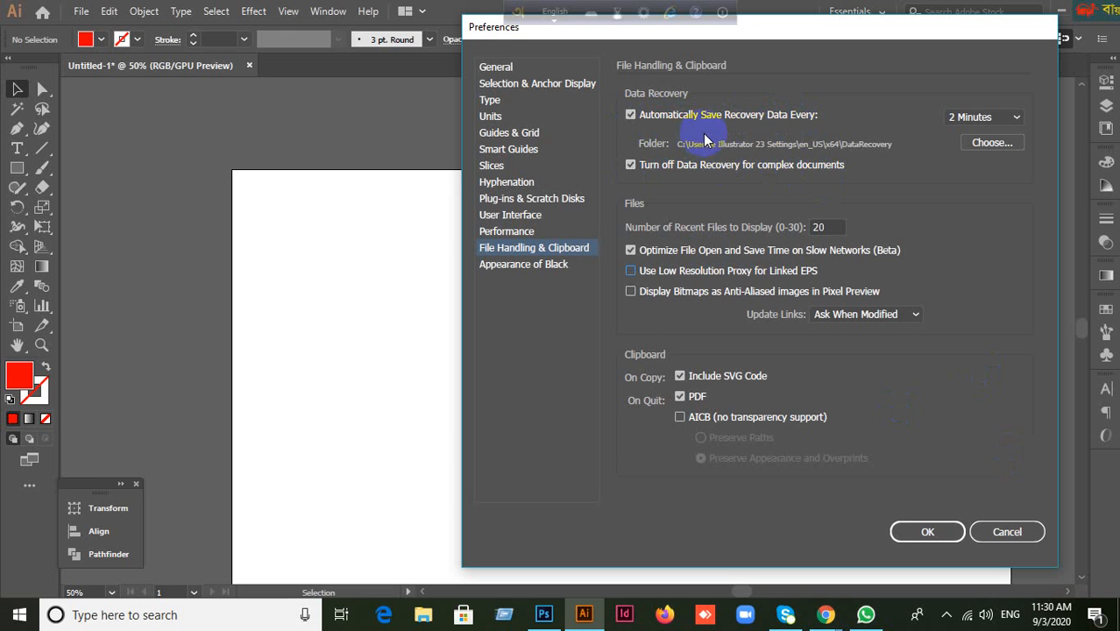
{"action": "left_click", "coordinate": [1006, 531]}
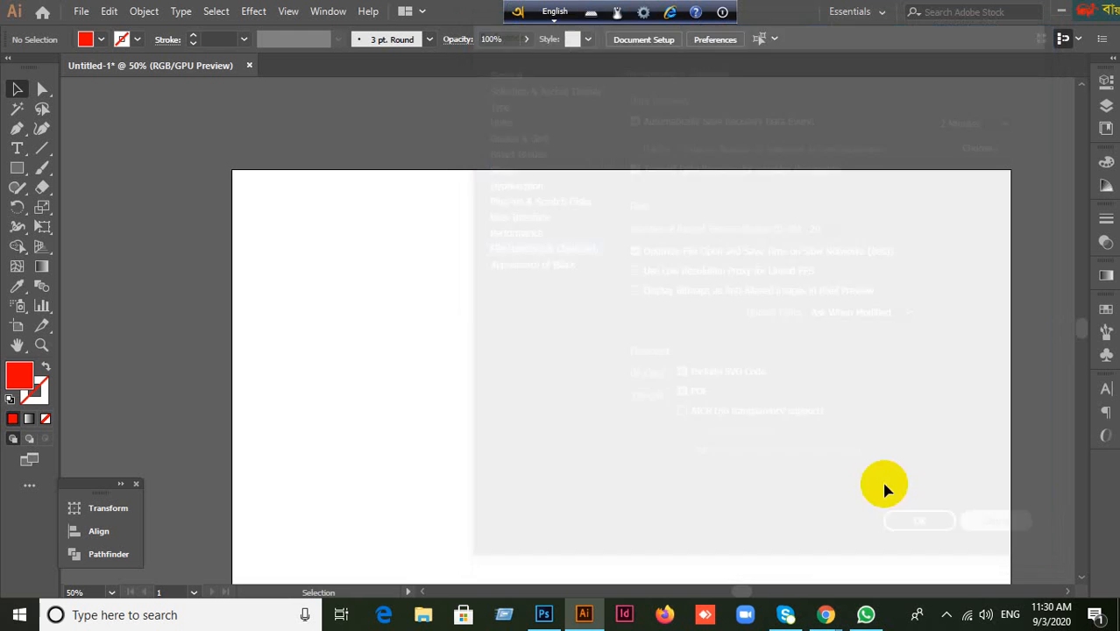
{"action": "scroll", "coordinate": [684, 384], "scroll_direction": "down", "scroll_amount": 3}
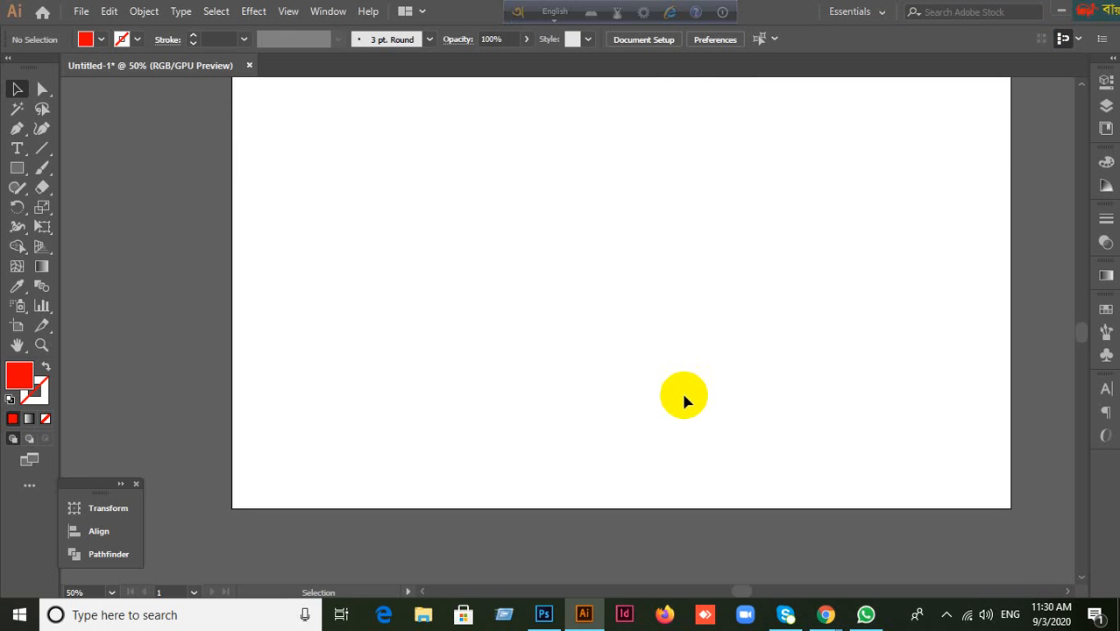
{"action": "scroll", "coordinate": [674, 400], "scroll_direction": "down", "scroll_amount": 2}
{"action": "scroll", "coordinate": [666, 410], "scroll_direction": "up", "scroll_amount": 1}
{"action": "scroll", "coordinate": [667, 410], "scroll_direction": "up", "scroll_amount": 1}
{"action": "left_click_drag", "start_coordinate": [736, 387], "coordinate": [680, 392]}
{"action": "scroll", "coordinate": [680, 394], "scroll_direction": "down", "scroll_amount": 1}
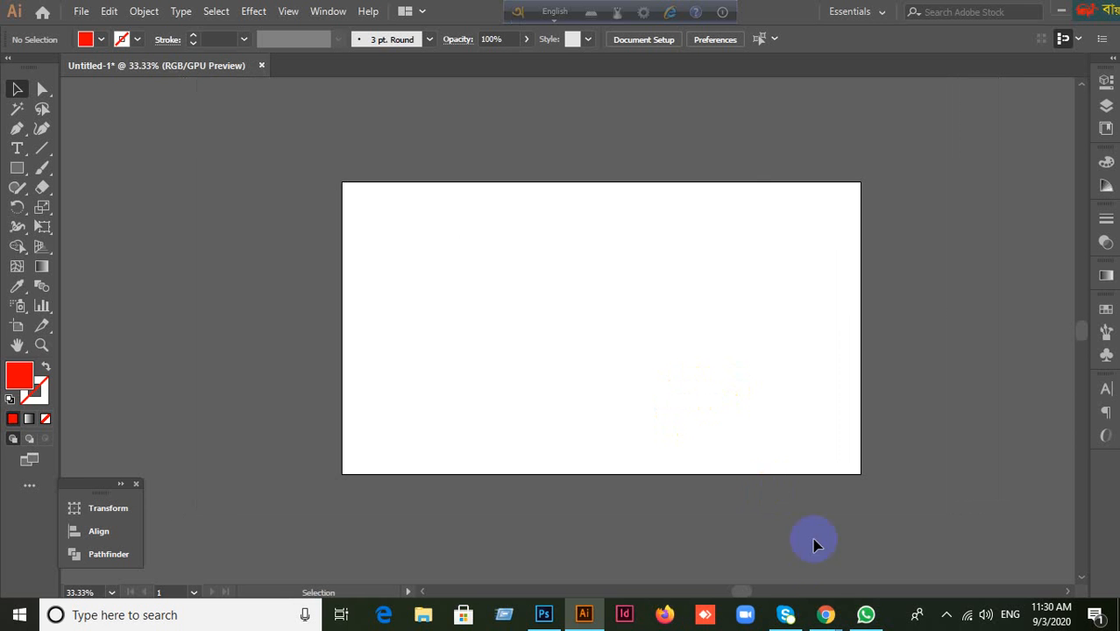
Check the participants in the Google Meet call and return to the whole artboard in Illustrator.
{"action": "mouse_move", "coordinate": [826, 613]}
{"action": "left_click", "coordinate": [669, 506]}
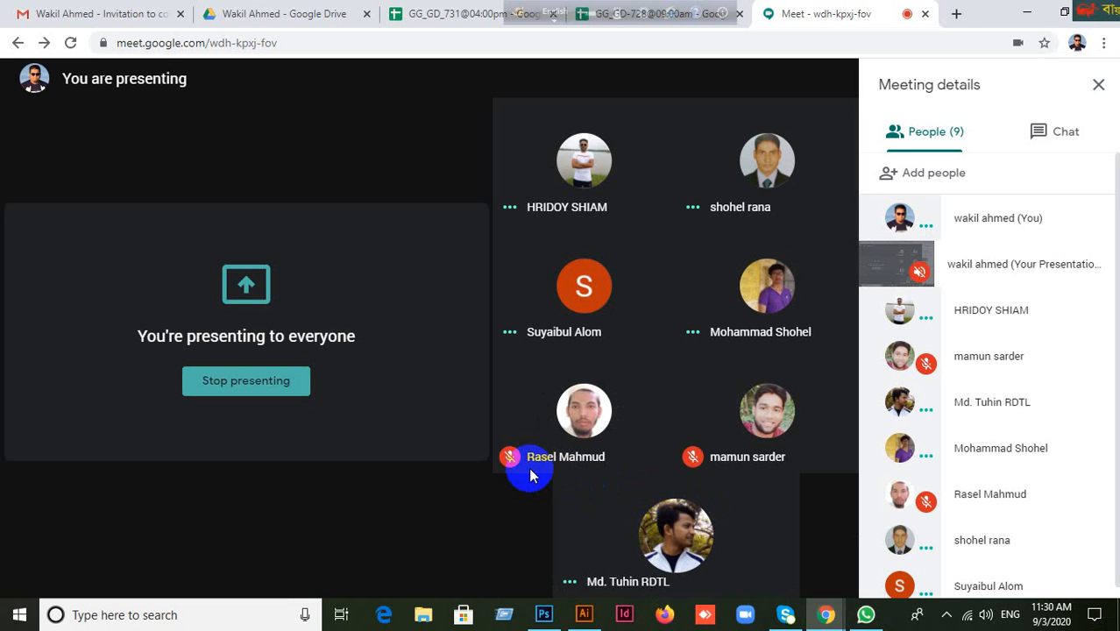
{"action": "left_click", "coordinate": [585, 614]}
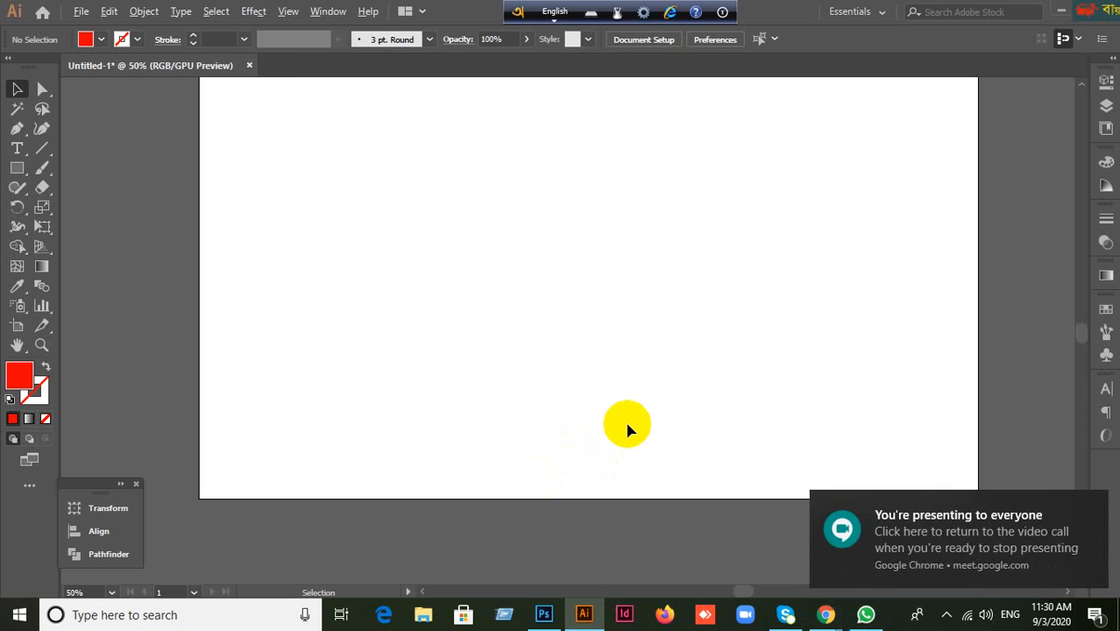
{"action": "scroll", "coordinate": [628, 429], "scroll_direction": "down", "scroll_amount": 1}
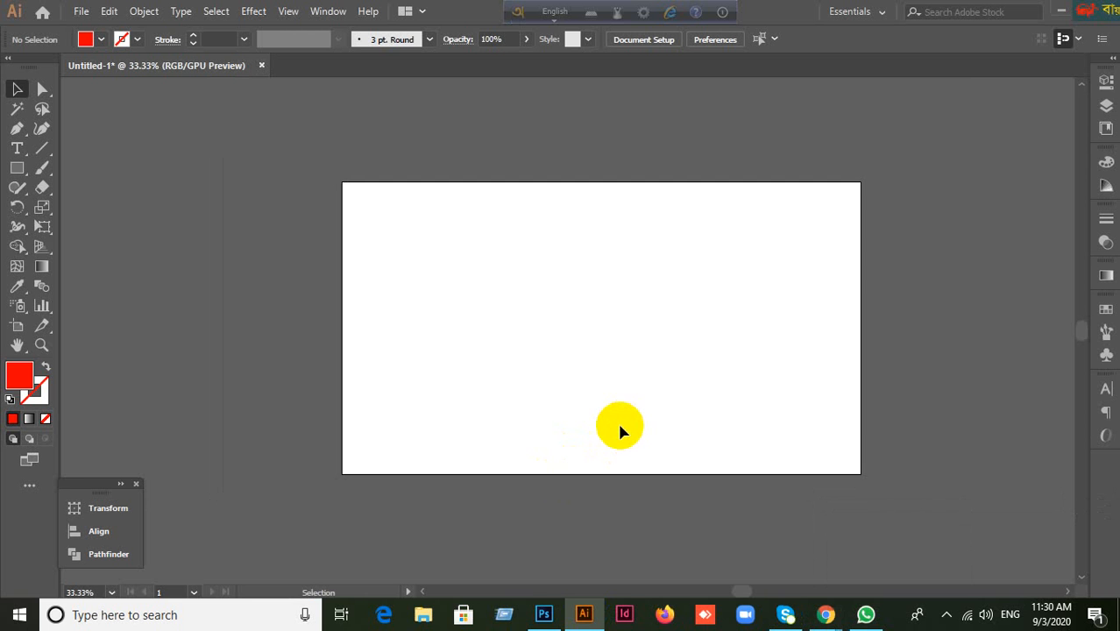
Switch to WhatsApp, view the brochure images in the GD-730 class group chat and return to Illustrator.
{"action": "left_click", "coordinate": [15, 170]}
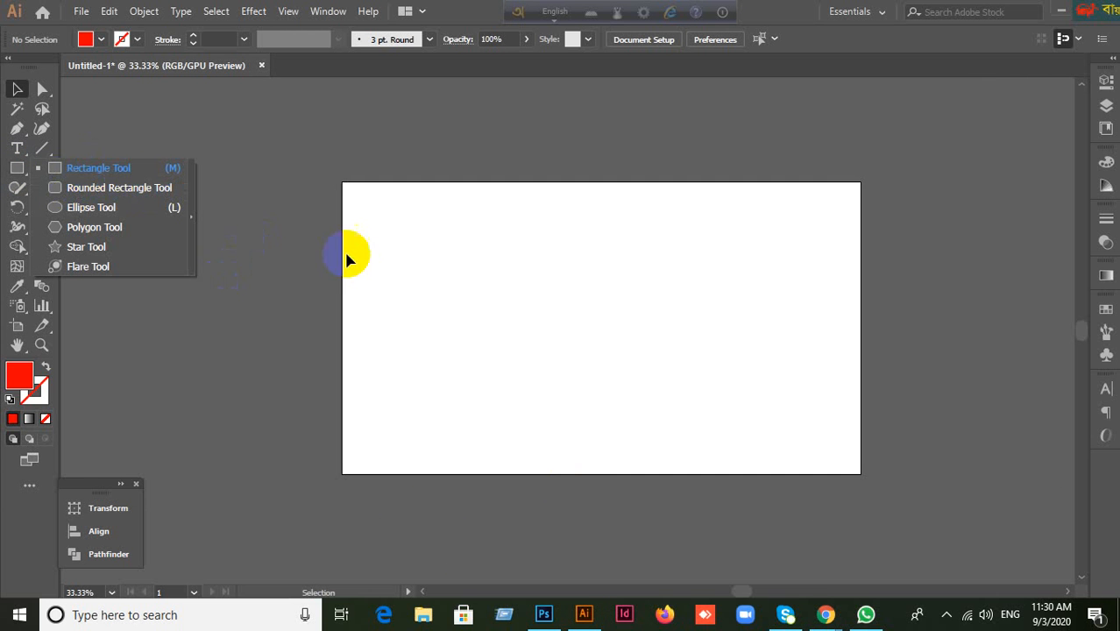
{"action": "left_click", "coordinate": [868, 615]}
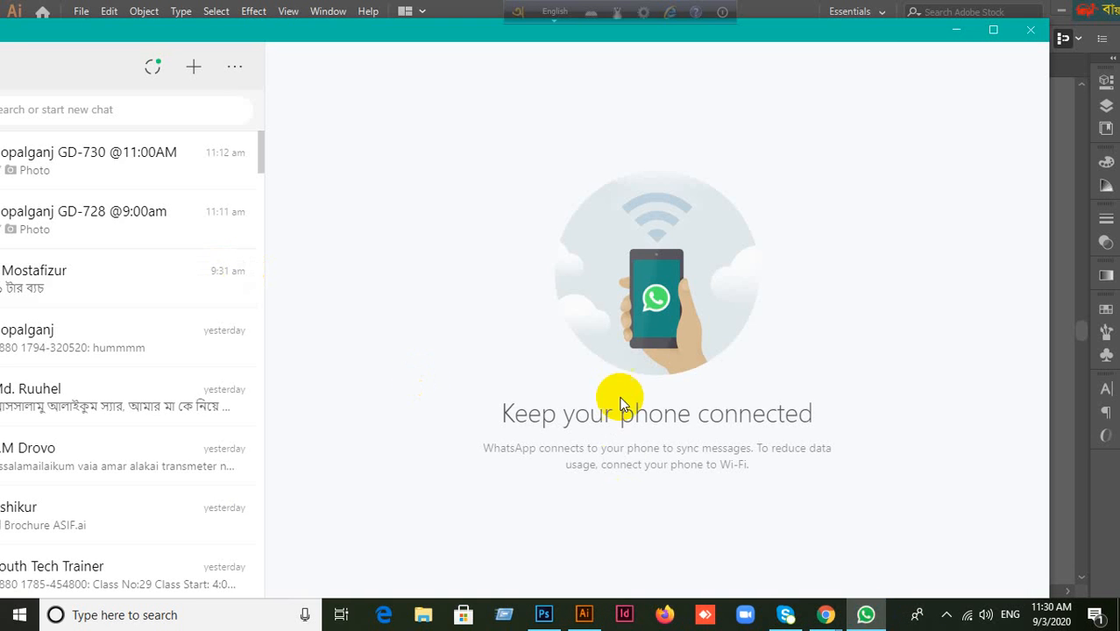
{"action": "left_click", "coordinate": [993, 30]}
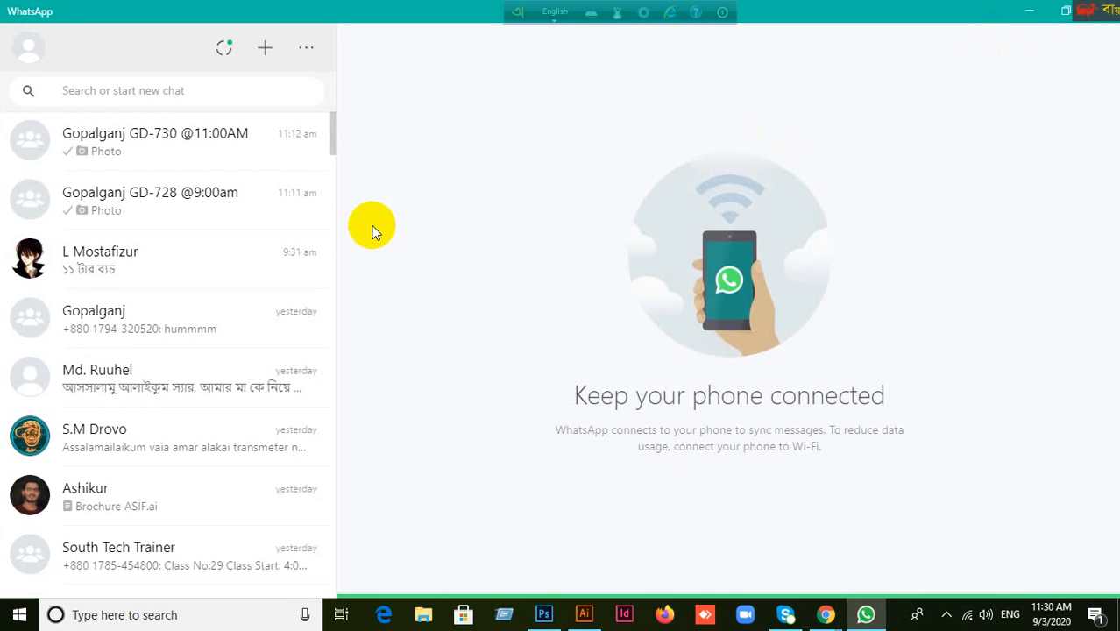
{"action": "left_click", "coordinate": [269, 154]}
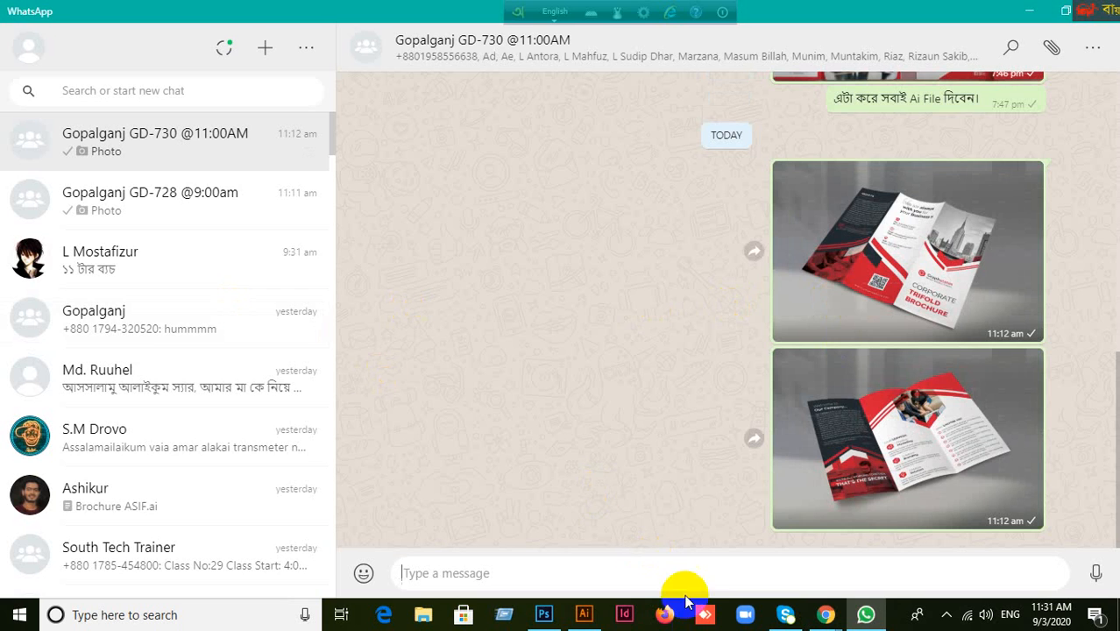
{"action": "left_click", "coordinate": [585, 613]}
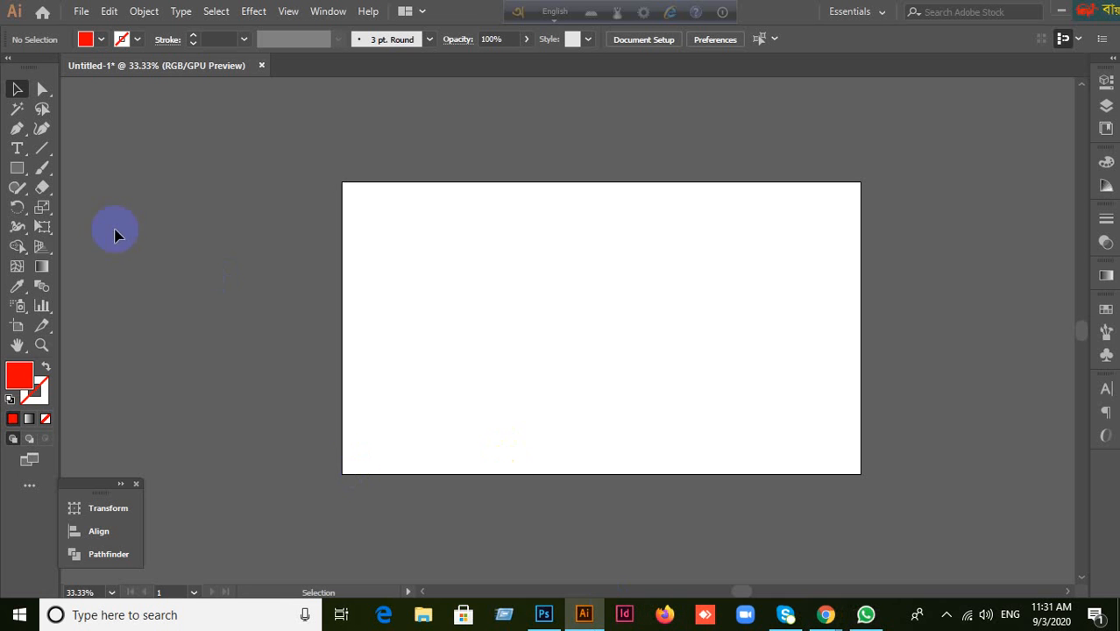
Draw a red square near the middle of the artboard with the Rectangle tool and move it slightly up and left.
{"action": "left_click", "coordinate": [16, 169]}
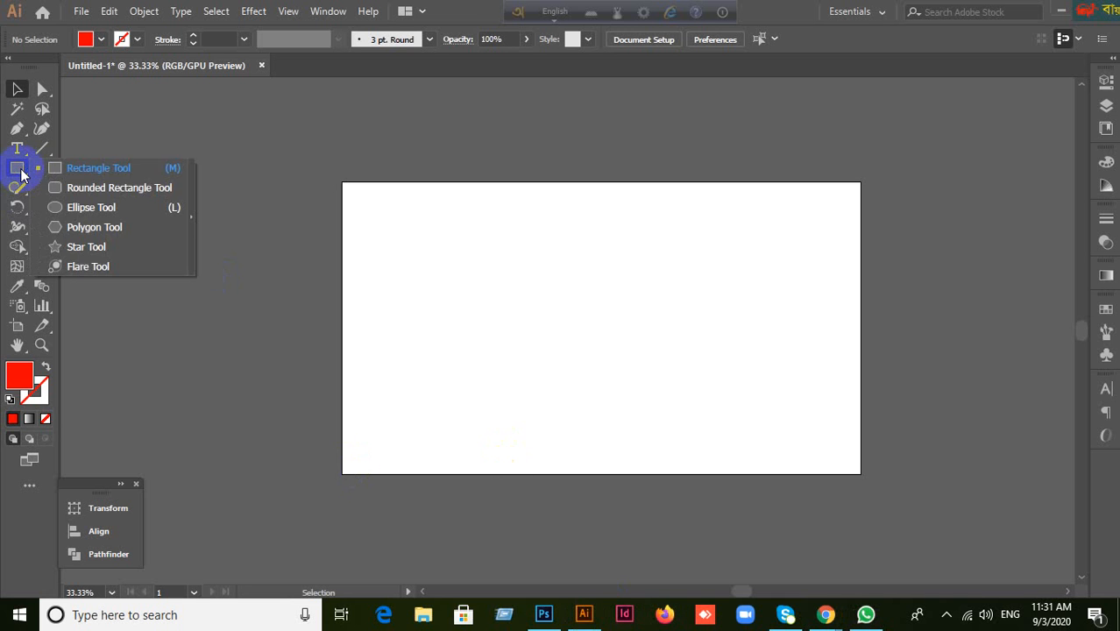
{"action": "left_click", "coordinate": [93, 170]}
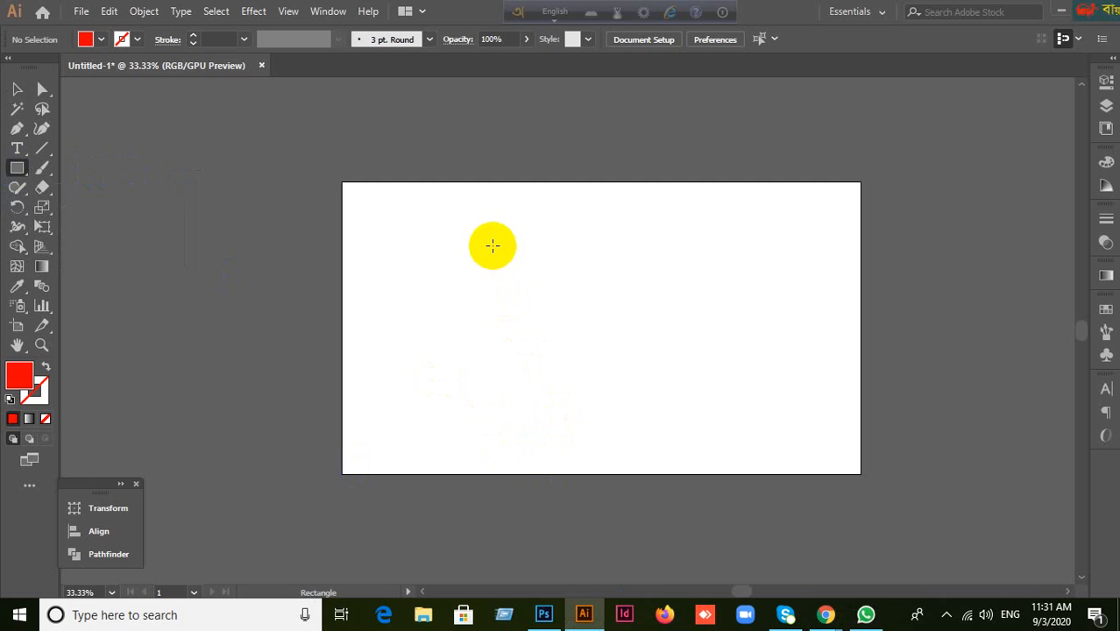
{"action": "left_click_drag", "start_coordinate": [493, 246], "coordinate": [656, 379]}
{"action": "left_click", "coordinate": [17, 89]}
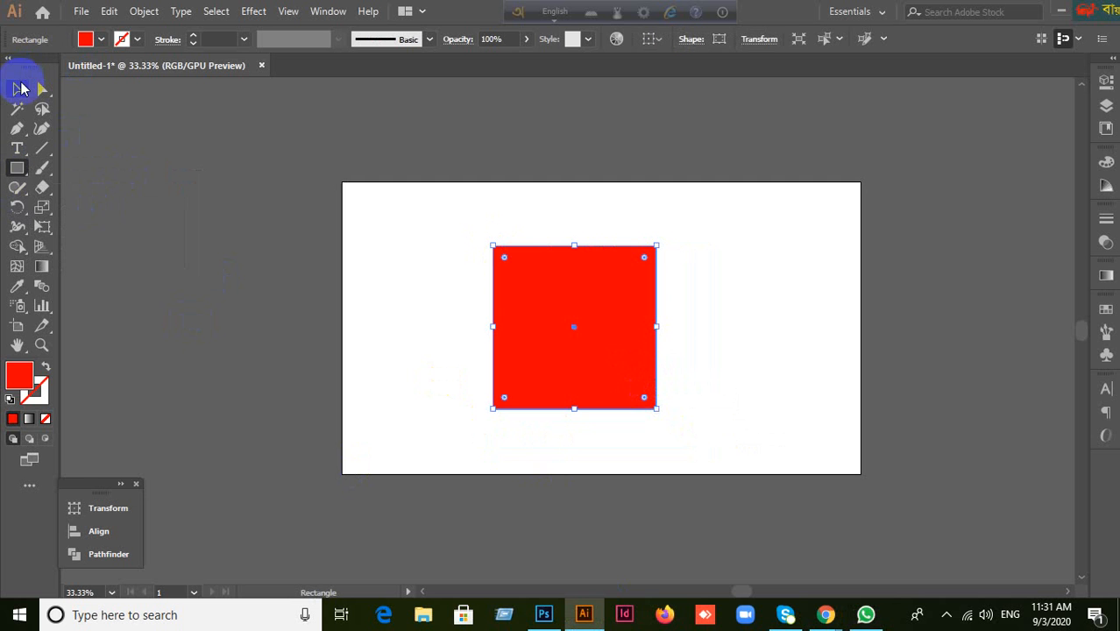
{"action": "left_click", "coordinate": [547, 356]}
{"action": "left_click_drag", "start_coordinate": [547, 356], "coordinate": [509, 339]}
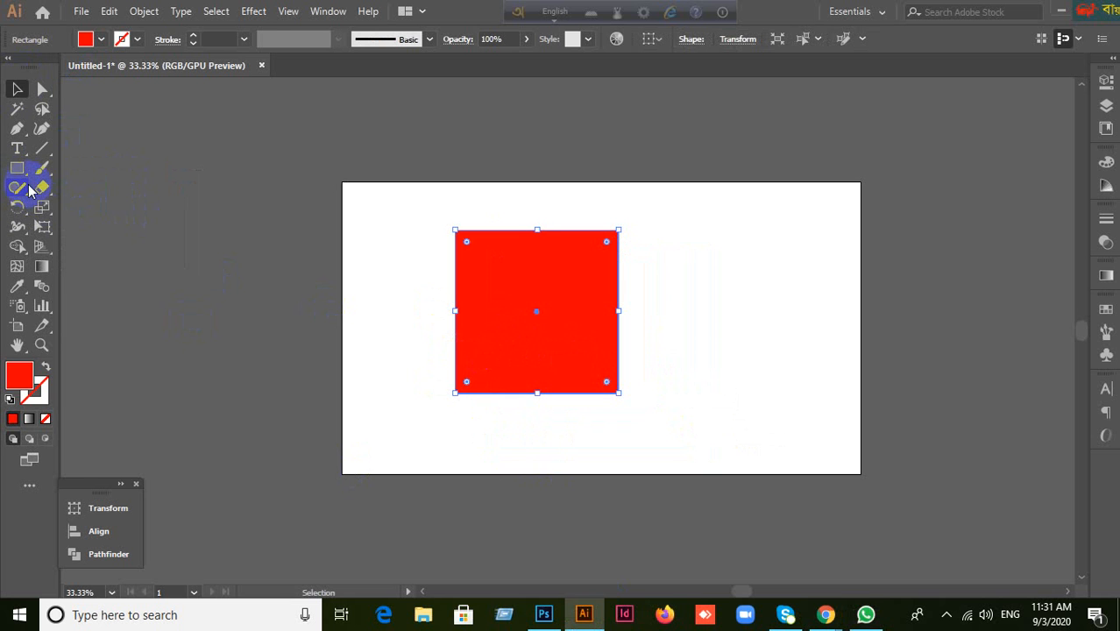
Look through the grouped tools for the paintbrush, rectangle, rotate, free transform and scale tools.
{"action": "left_click", "coordinate": [41, 189]}
{"action": "left_click", "coordinate": [45, 172]}
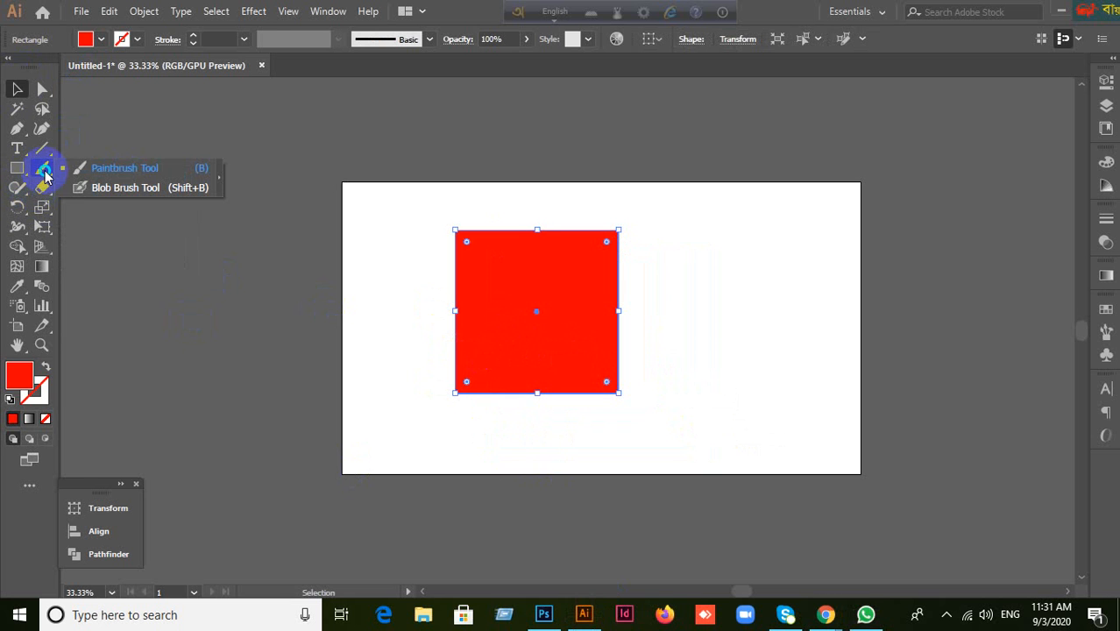
{"action": "left_click", "coordinate": [24, 174]}
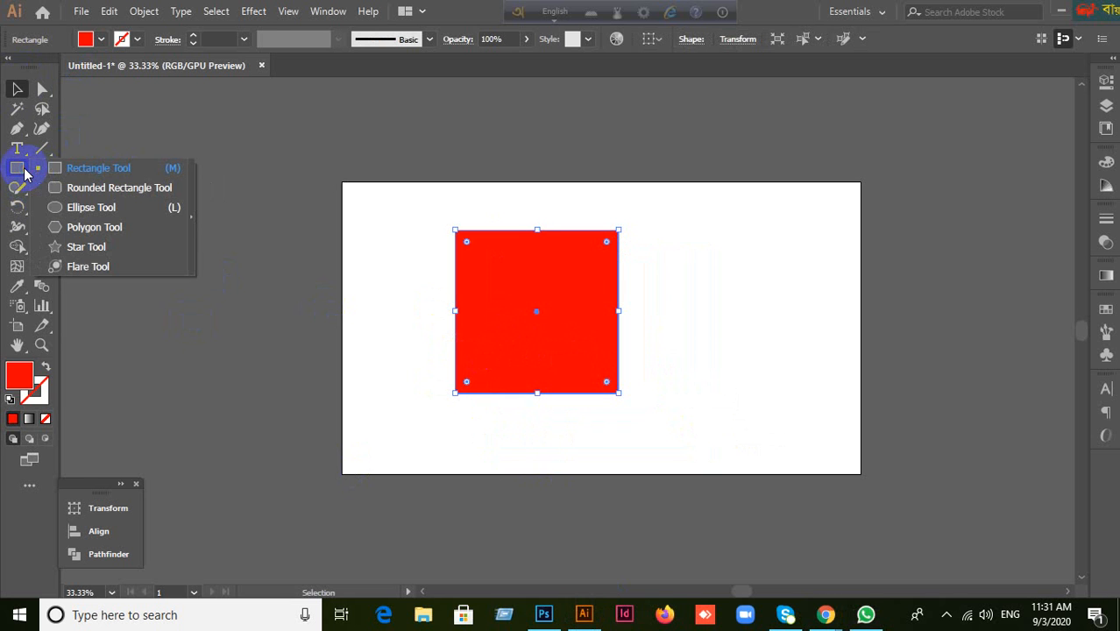
{"action": "left_click", "coordinate": [17, 148]}
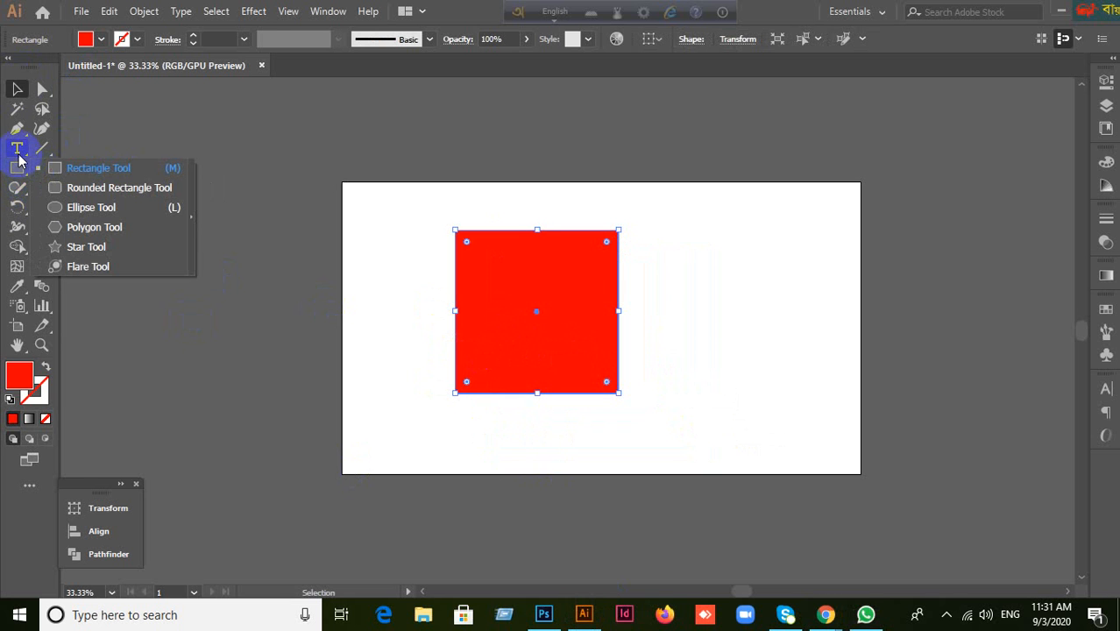
{"action": "left_click", "coordinate": [20, 208]}
{"action": "left_click", "coordinate": [21, 224]}
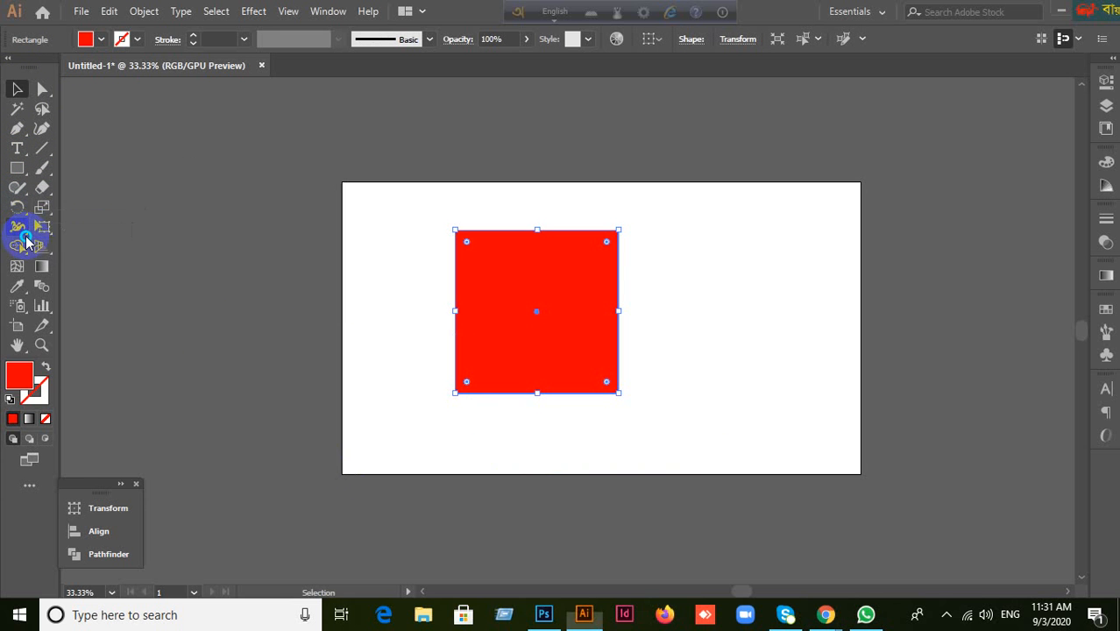
{"action": "left_click", "coordinate": [25, 214]}
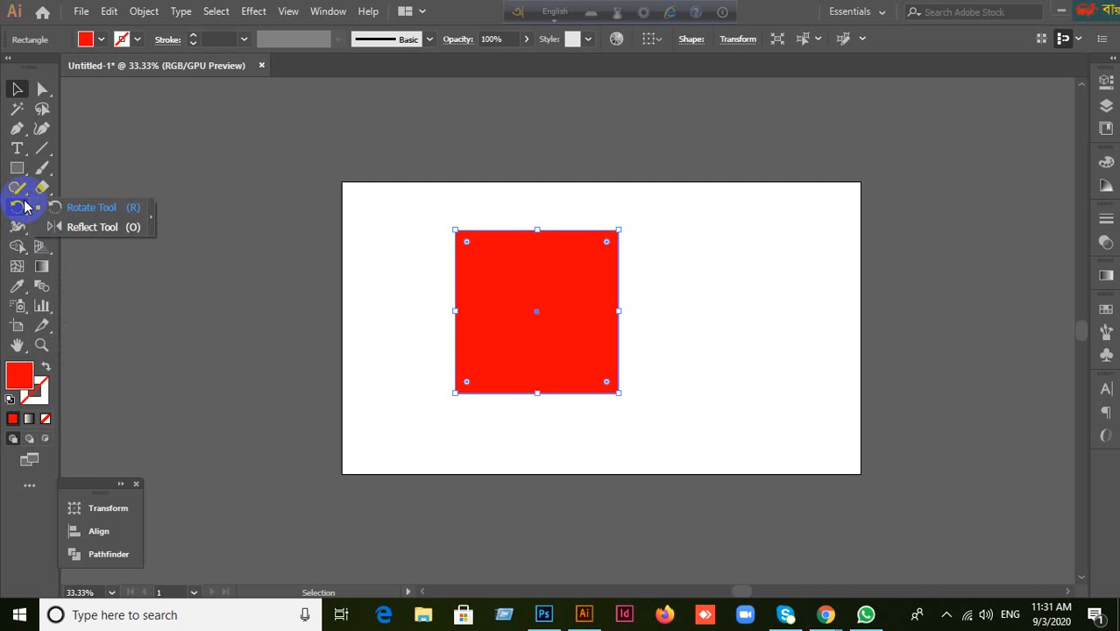
{"action": "left_click", "coordinate": [24, 251]}
{"action": "left_click", "coordinate": [46, 194]}
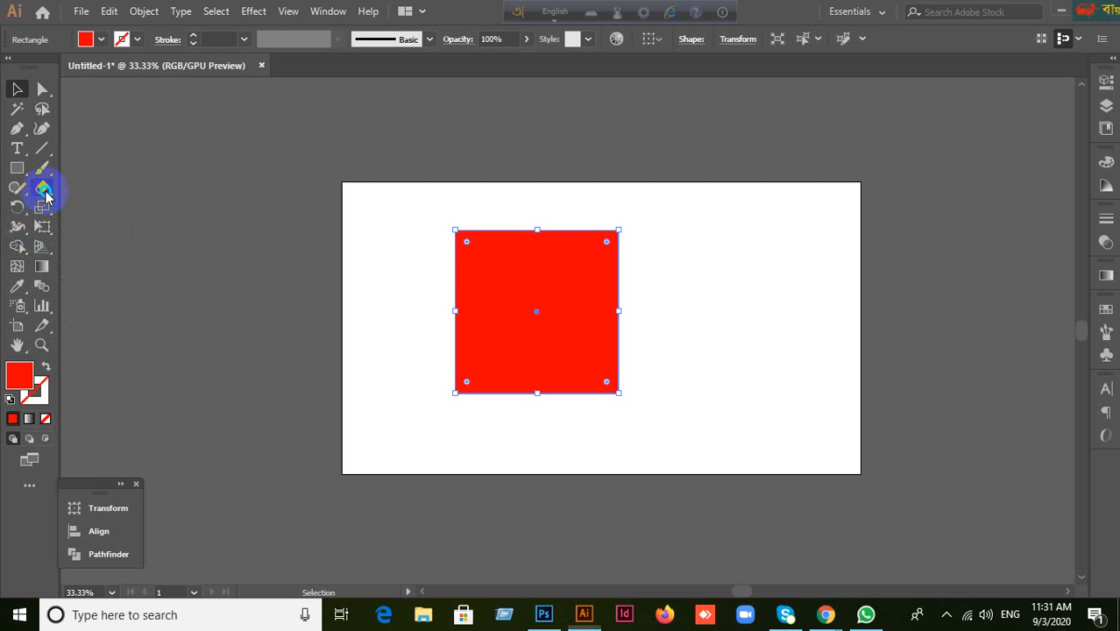
{"action": "left_click", "coordinate": [46, 173]}
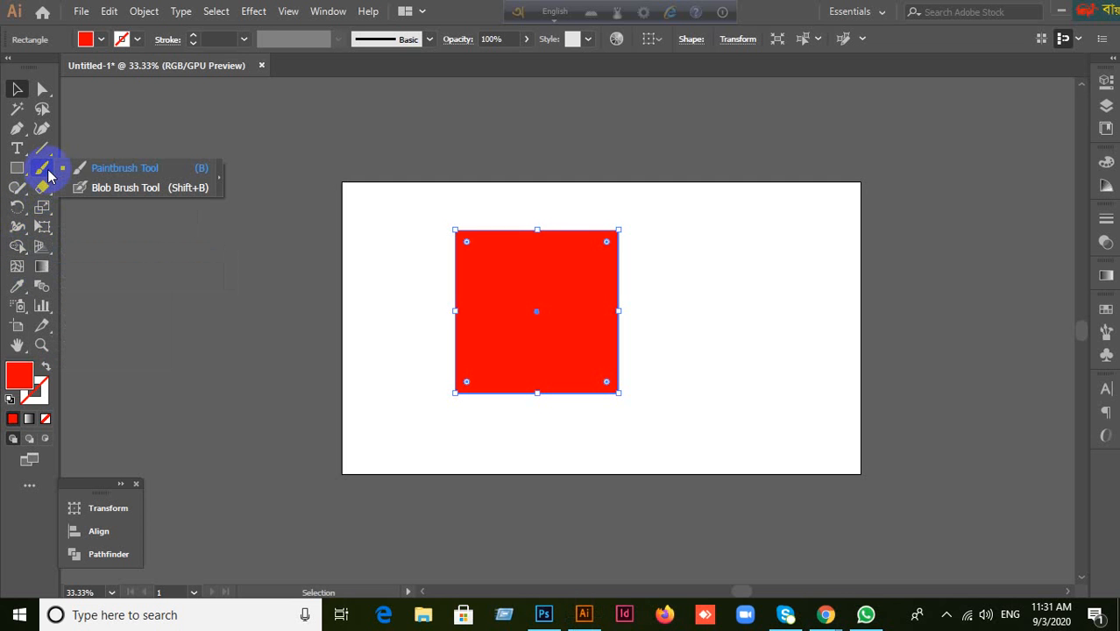
{"action": "left_click", "coordinate": [46, 233]}
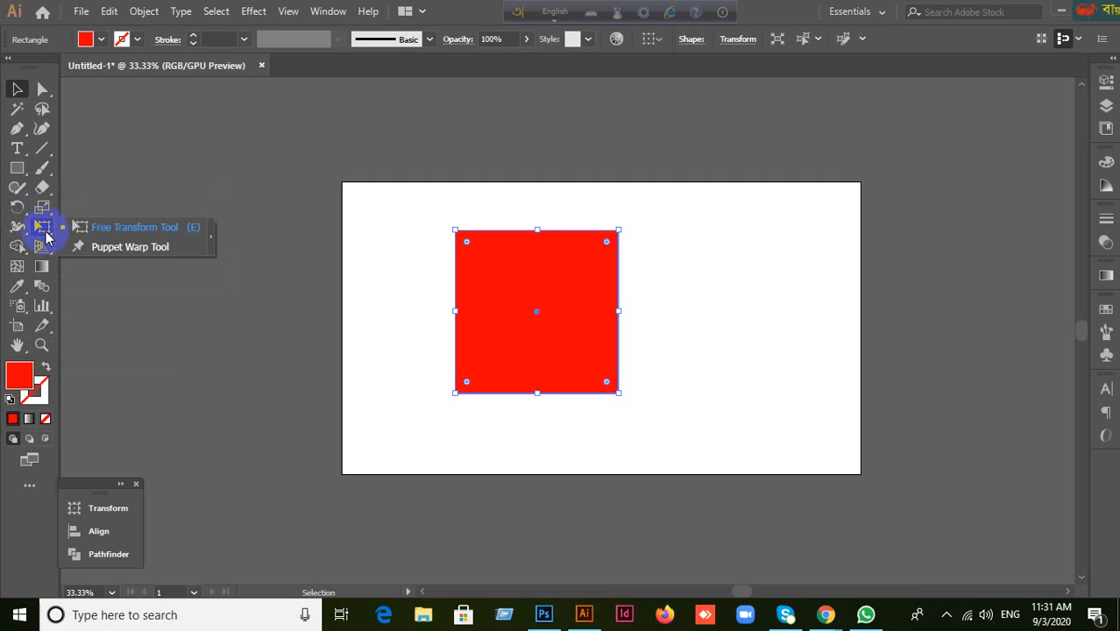
{"action": "left_click", "coordinate": [42, 207]}
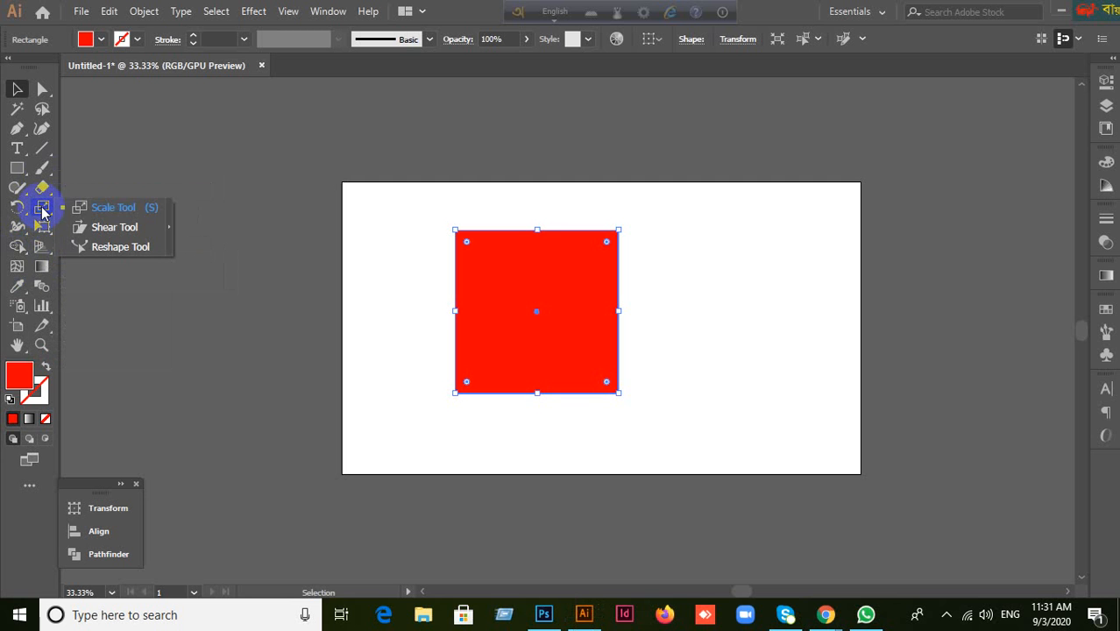
Try enlarging the red square freehand about its center with the Scale tool, and undo the resizes.
{"action": "left_click", "coordinate": [109, 208]}
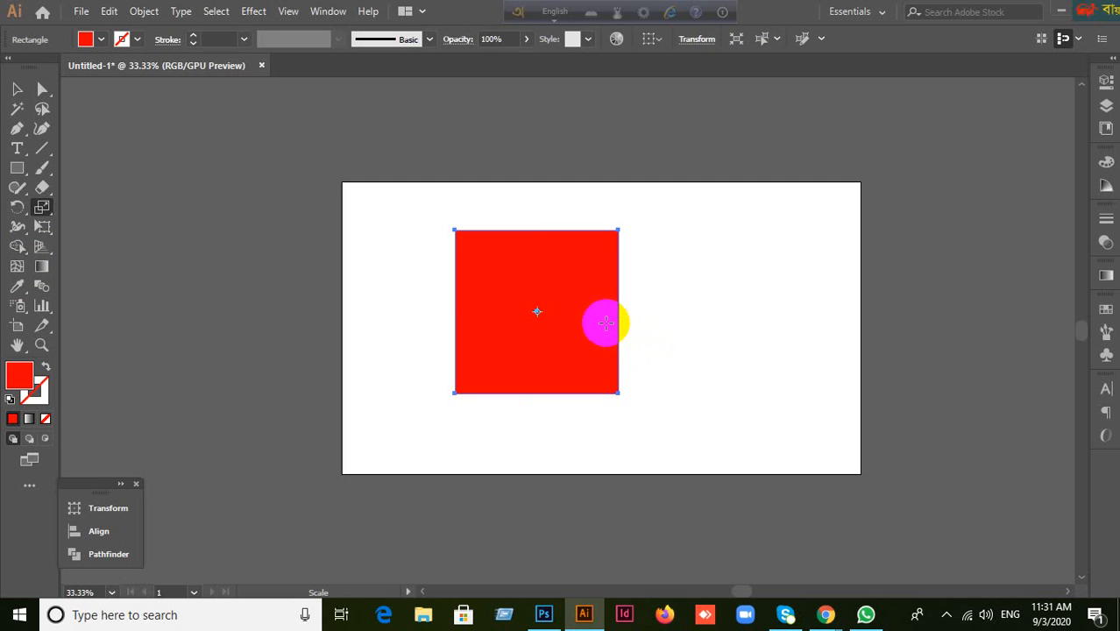
{"action": "left_click_drag", "start_coordinate": [603, 324], "coordinate": [615, 293]}
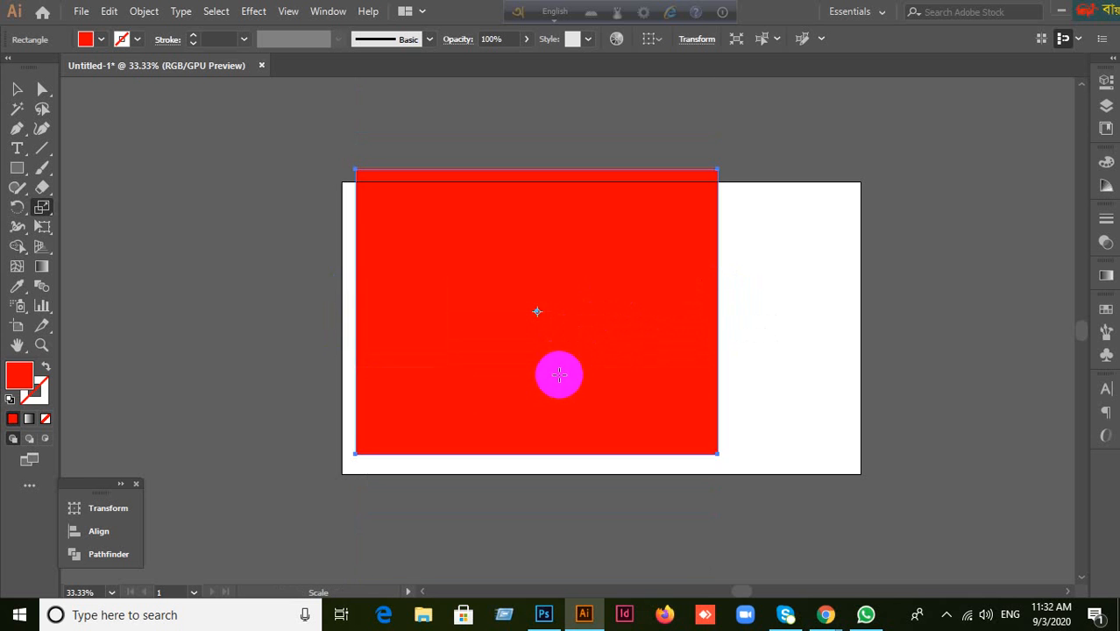
{"action": "left_click_drag", "start_coordinate": [559, 375], "coordinate": [498, 405]}
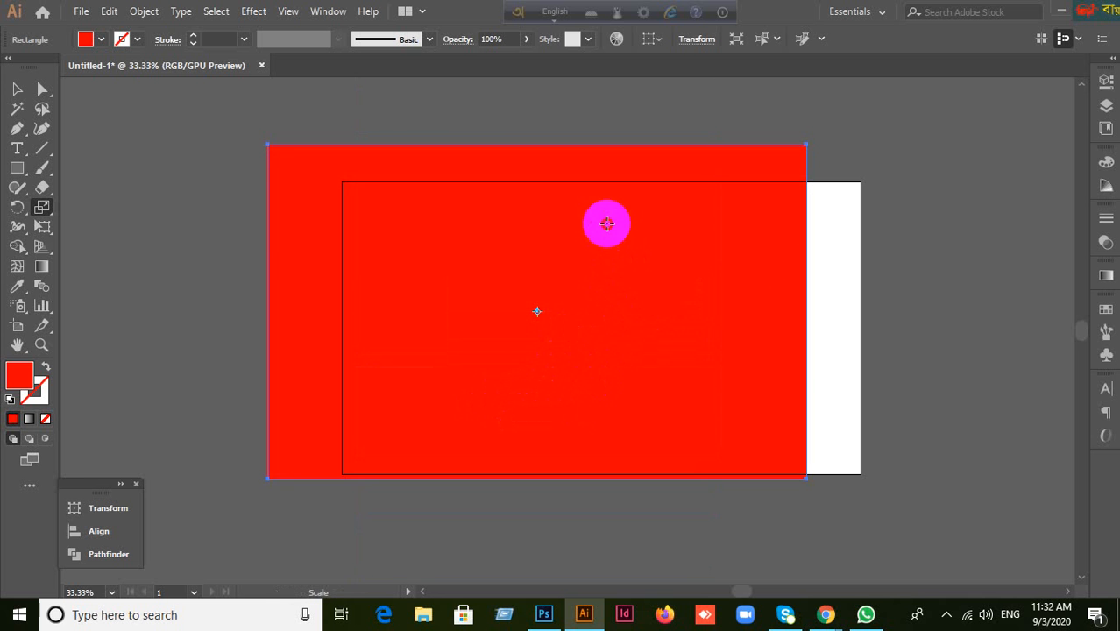
{"action": "left_click_drag", "start_coordinate": [607, 223], "coordinate": [607, 209]}
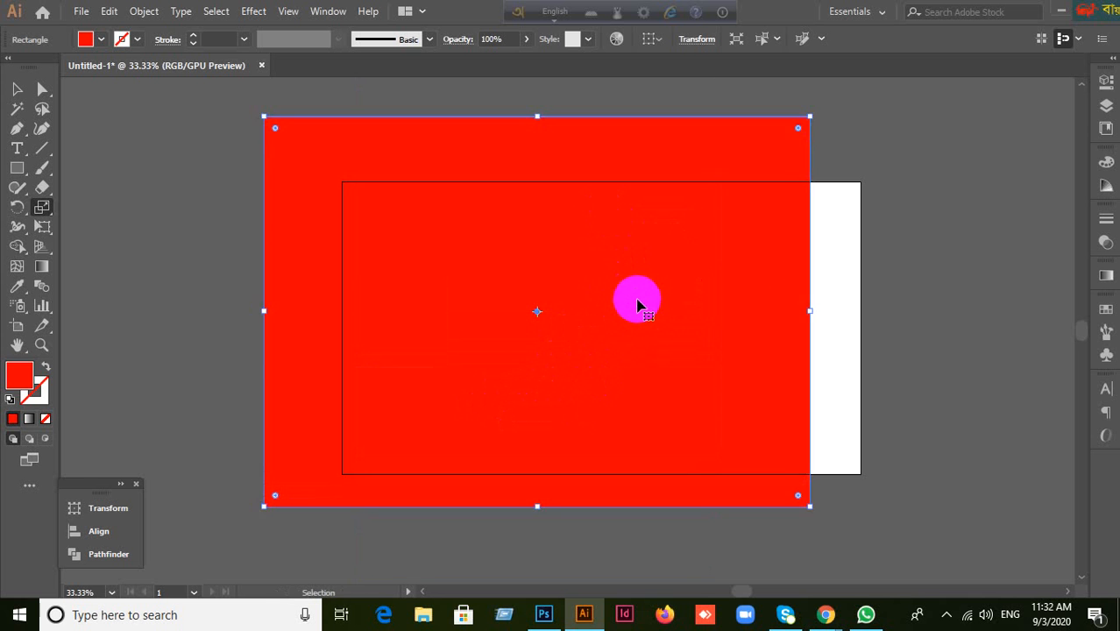
{"action": "key", "text": "ctrl+z"}
{"action": "key", "text": "ctrl+z"}
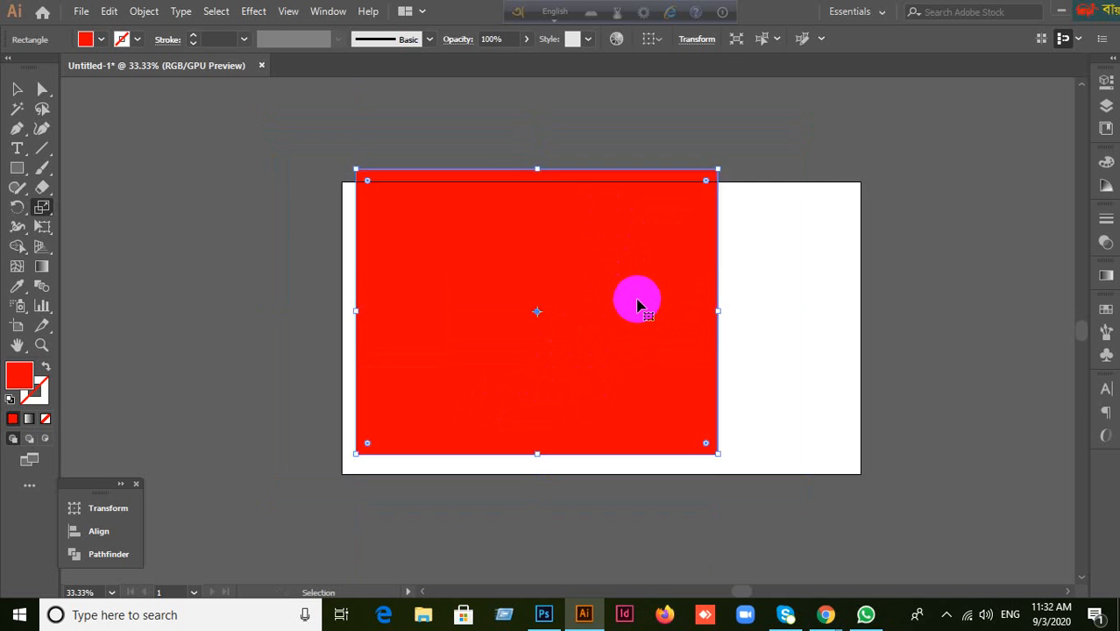
{"action": "key", "text": "ctrl+z"}
{"action": "key", "text": "ctrl+z"}
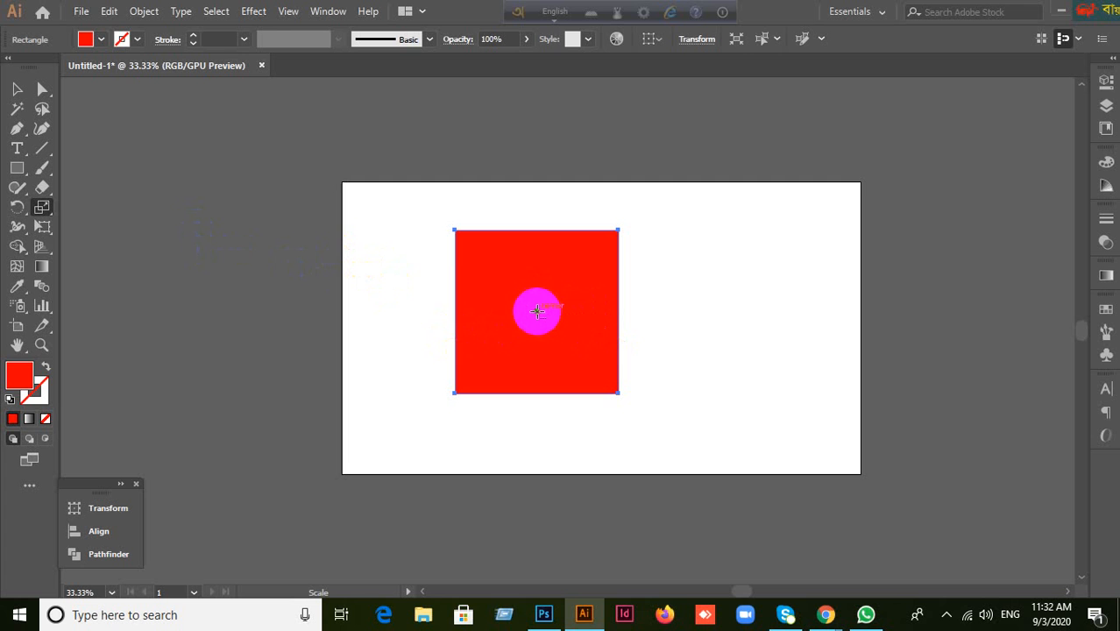
Scale the red square non-uniformly about its center, 200% horizontally and 100% vertically.
{"action": "left_click", "coordinate": [538, 315], "text": "alt"}
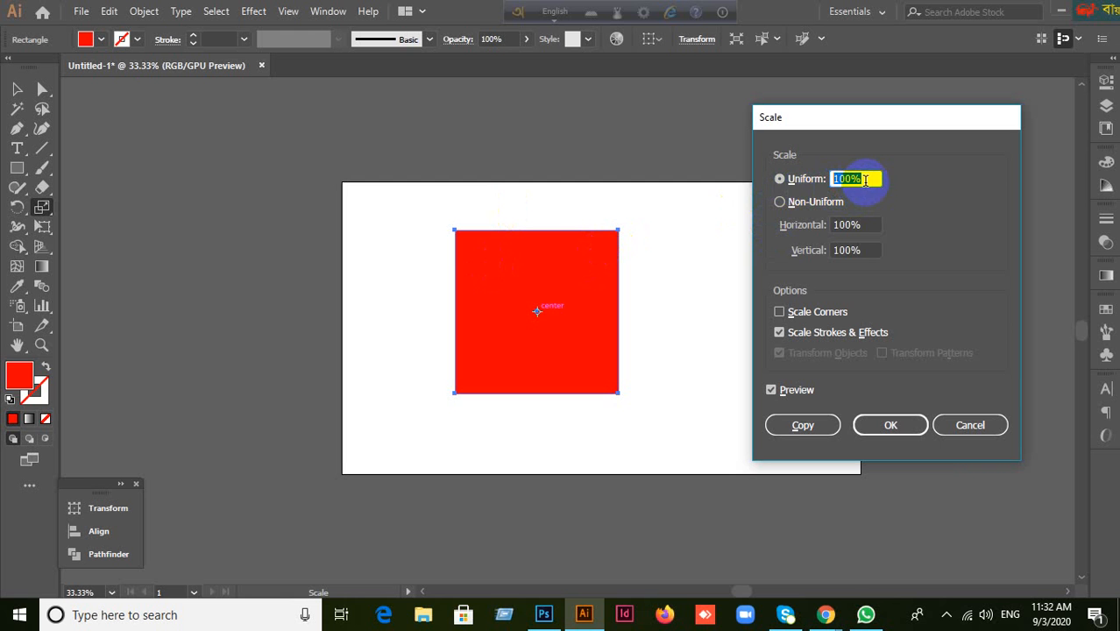
{"action": "left_click", "coordinate": [780, 202]}
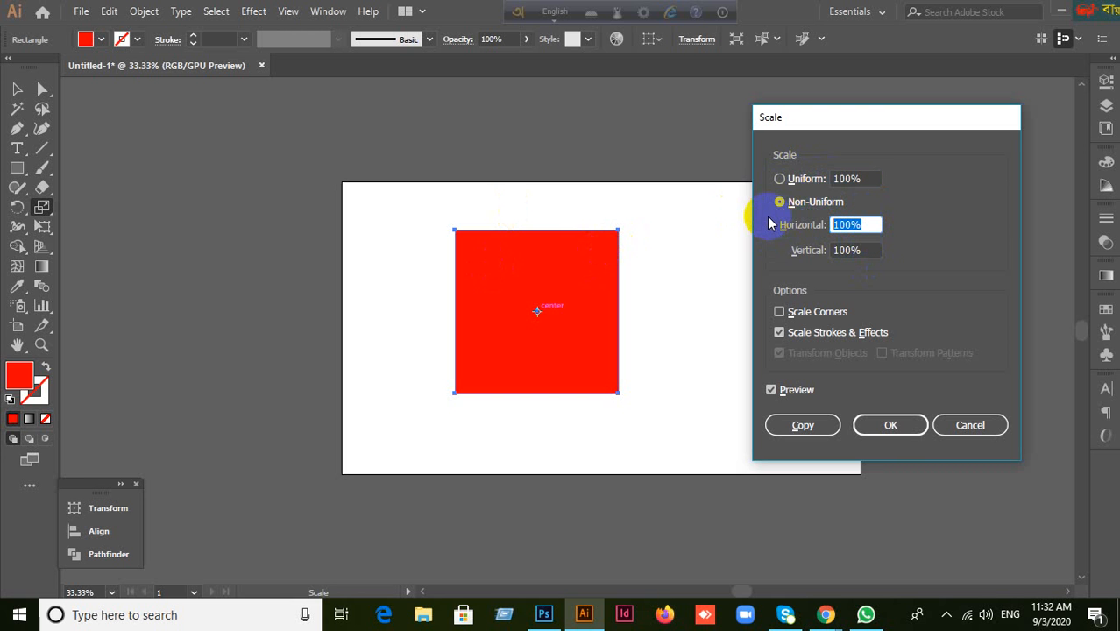
{"action": "type", "text": "200"}
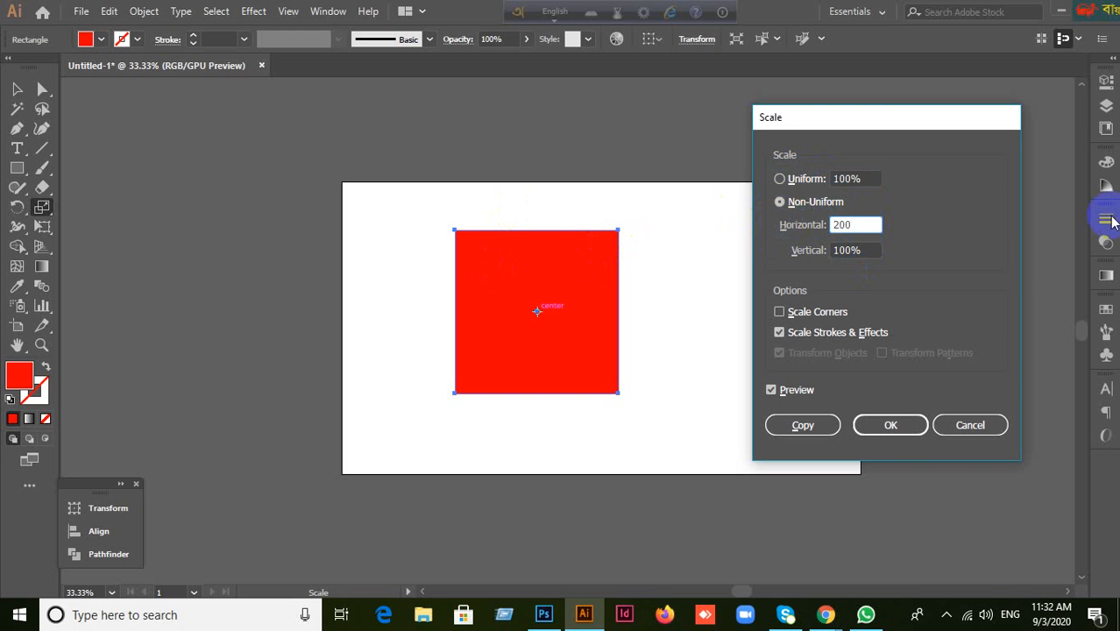
{"action": "left_click", "coordinate": [892, 425]}
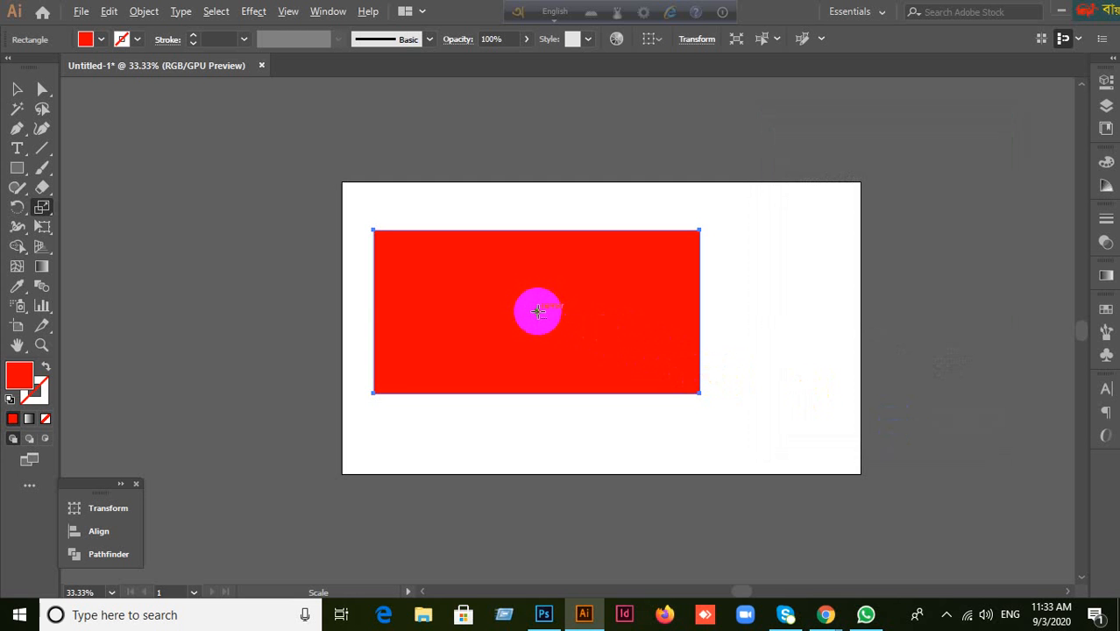
Try scaling the widened rectangle 200% horizontally and 300% vertically about its center, and undo back to the original square.
{"action": "left_click", "coordinate": [537, 312], "text": "alt"}
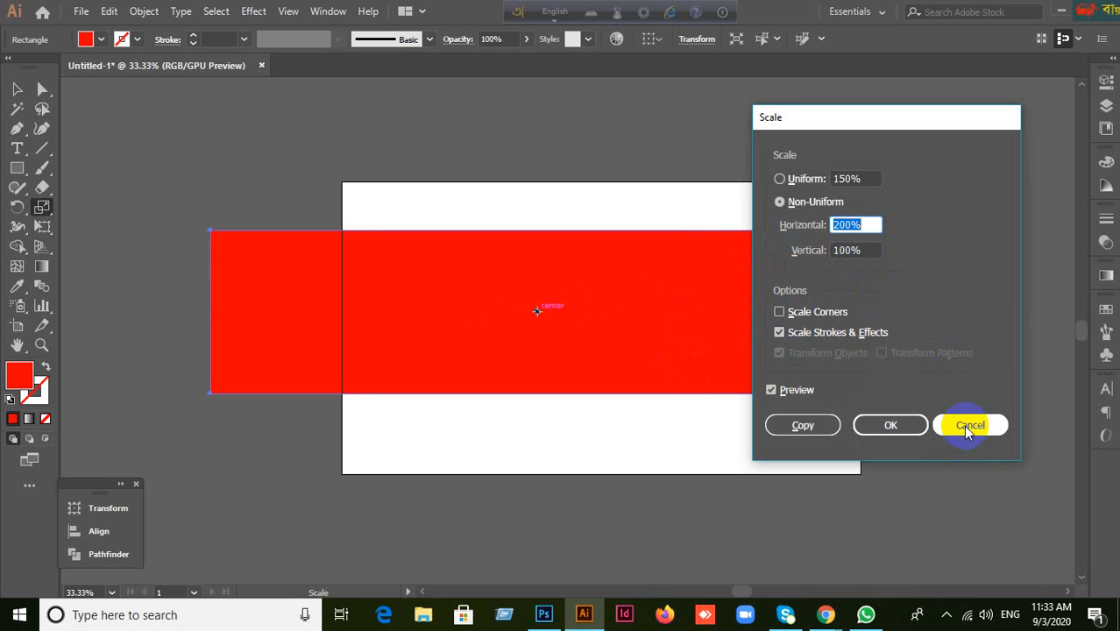
{"action": "left_click", "coordinate": [804, 251]}
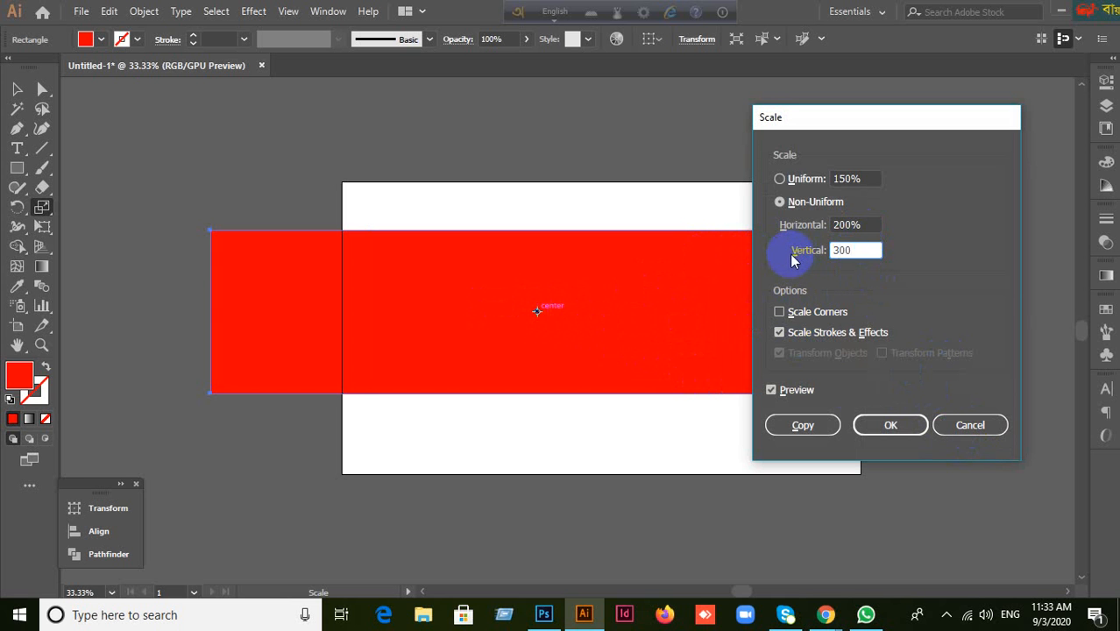
{"action": "type", "text": "300"}
{"action": "left_click", "coordinate": [890, 425]}
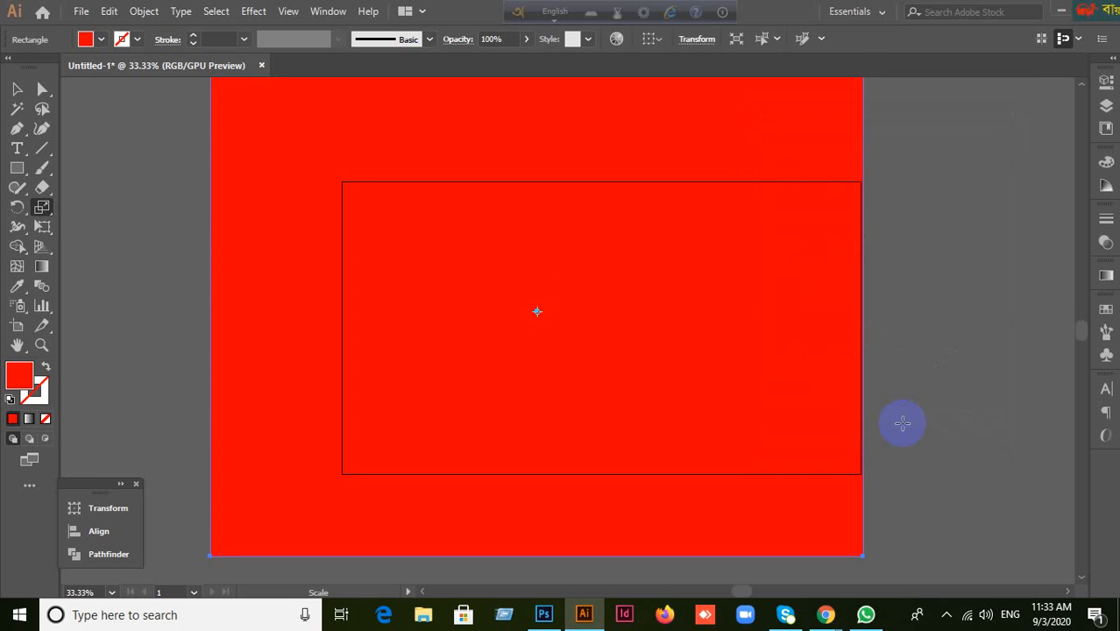
{"action": "key", "text": "ctrl+z"}
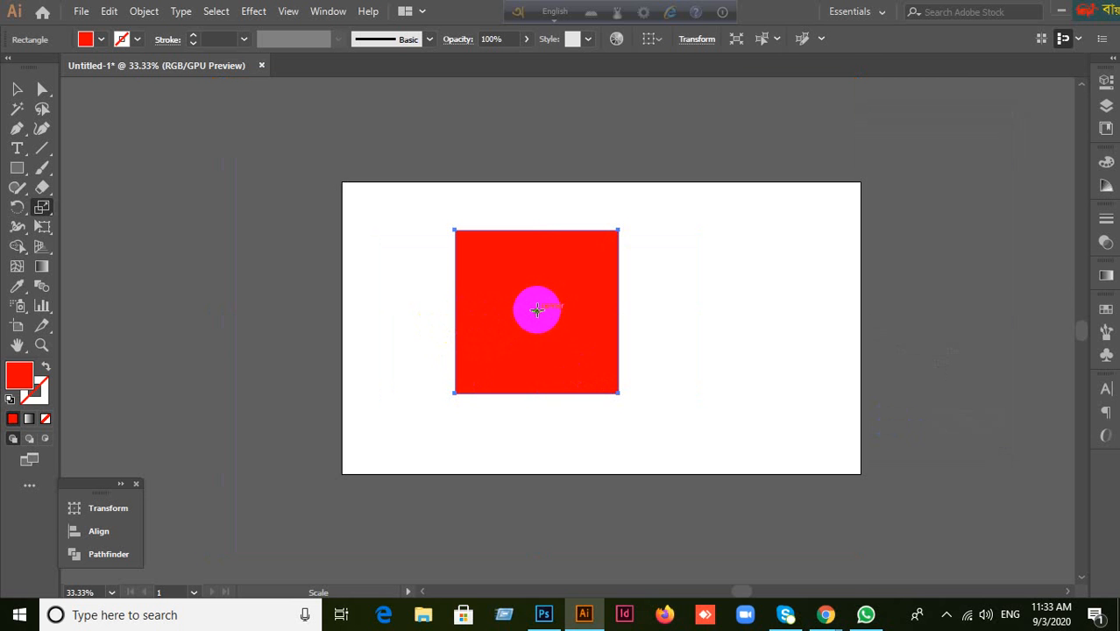
Make a copy of the red square scaled non-uniformly about its center to 50% horizontally and 100% vertically.
{"action": "left_click", "coordinate": [539, 315], "text": "alt"}
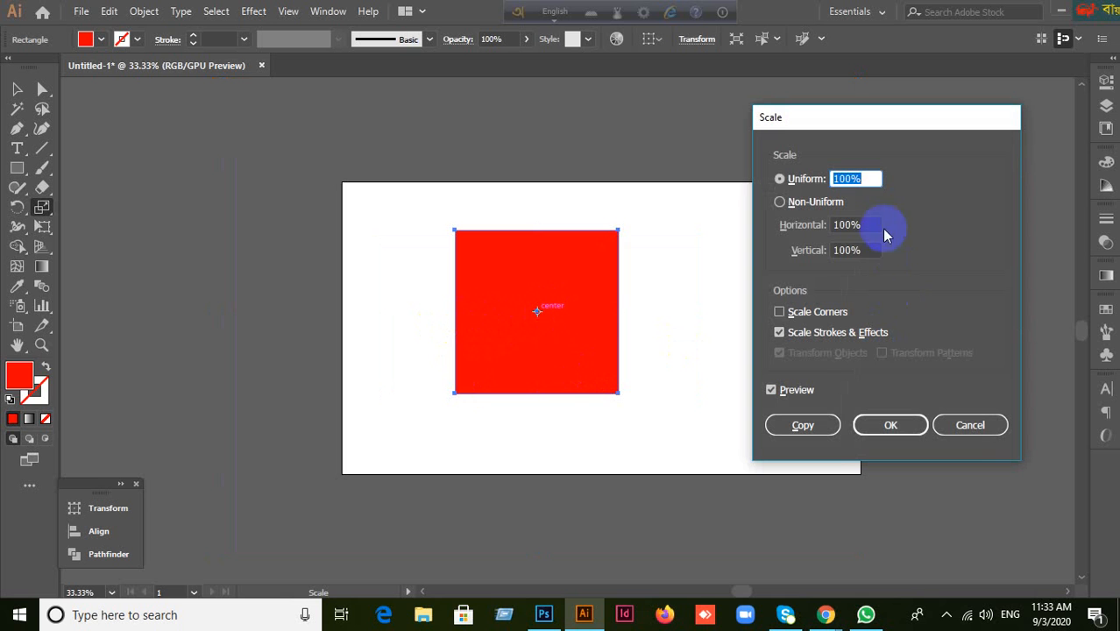
{"action": "left_click", "coordinate": [843, 225]}
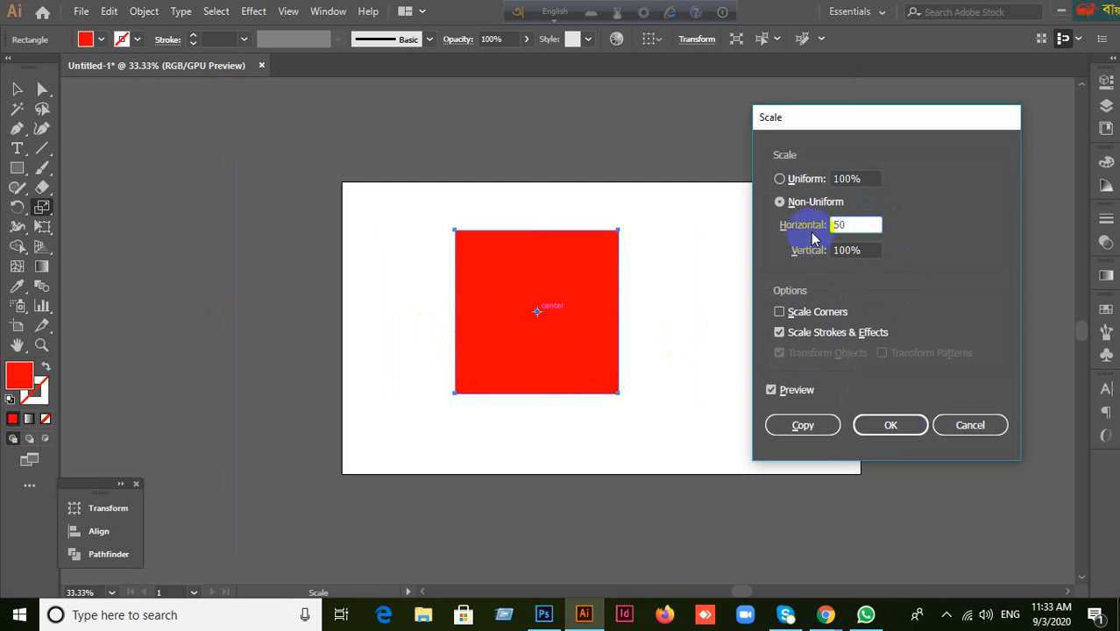
{"action": "left_click", "coordinate": [805, 427]}
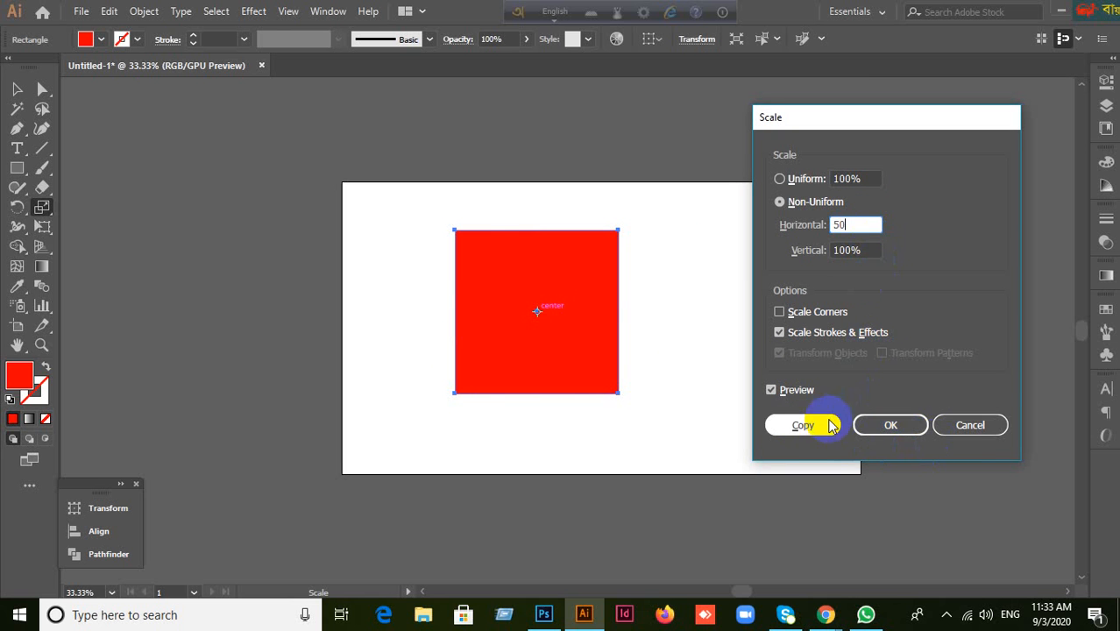
{"action": "left_click", "coordinate": [824, 425]}
Try moving the narrow copy off the square to the artboard's right side, and undo the move.
{"action": "left_click", "coordinate": [17, 89]}
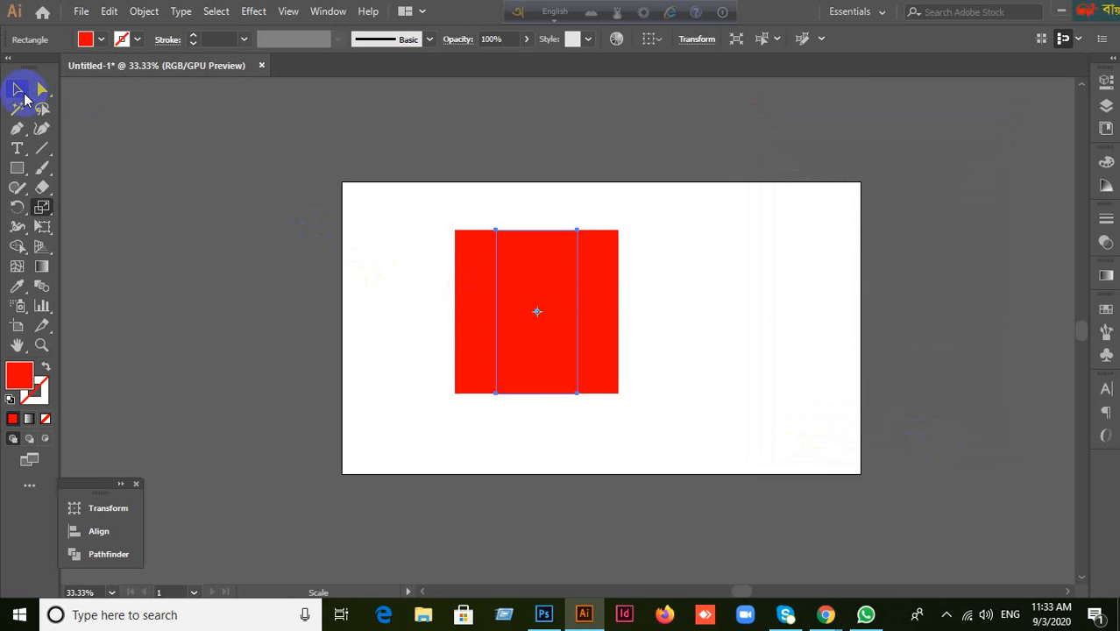
{"action": "left_click_drag", "start_coordinate": [540, 341], "coordinate": [753, 312]}
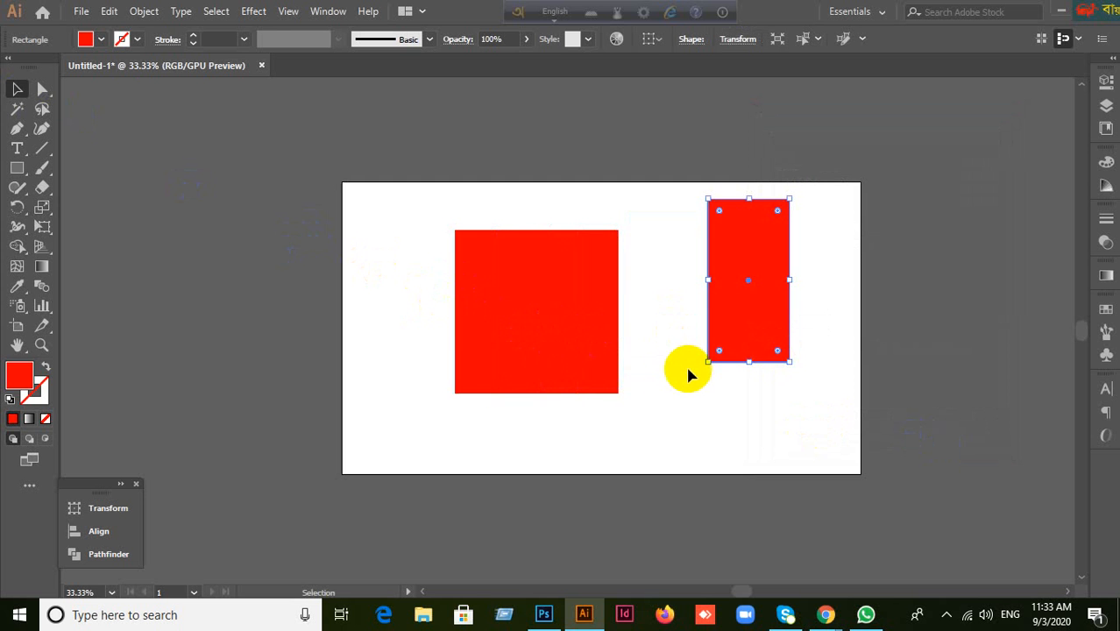
{"action": "key", "text": "ctrl+z"}
Fill the narrow copy with the yellow swatch and move it to the right of the red square.
{"action": "left_click", "coordinate": [570, 350]}
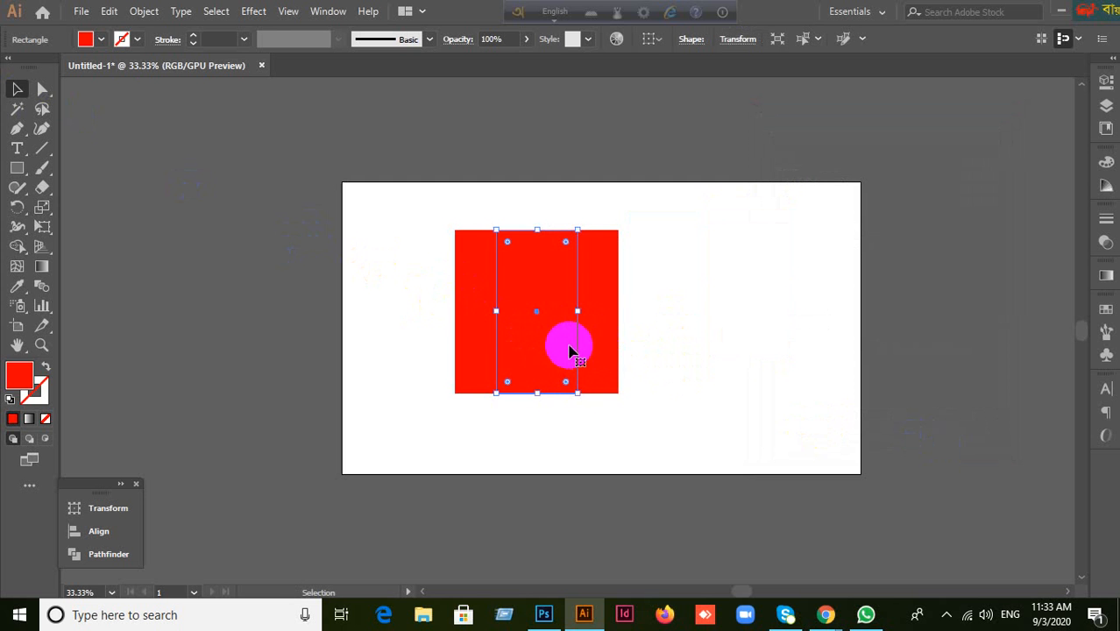
{"action": "left_click", "coordinate": [1105, 308]}
{"action": "left_click", "coordinate": [958, 353]}
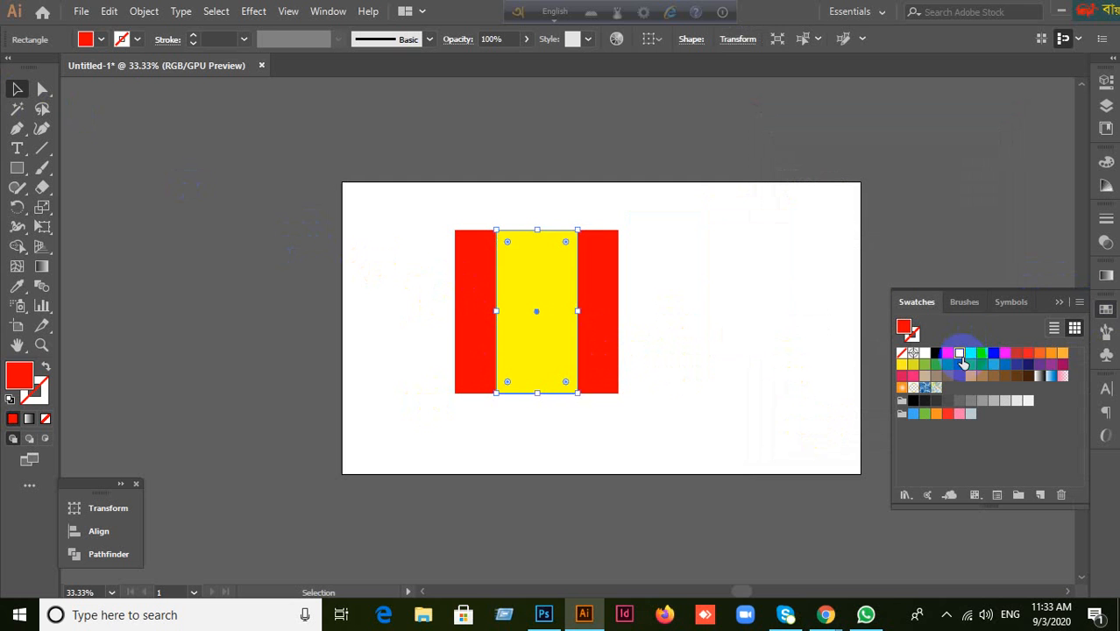
{"action": "left_click", "coordinate": [756, 307]}
{"action": "left_click_drag", "start_coordinate": [555, 342], "coordinate": [689, 343]}
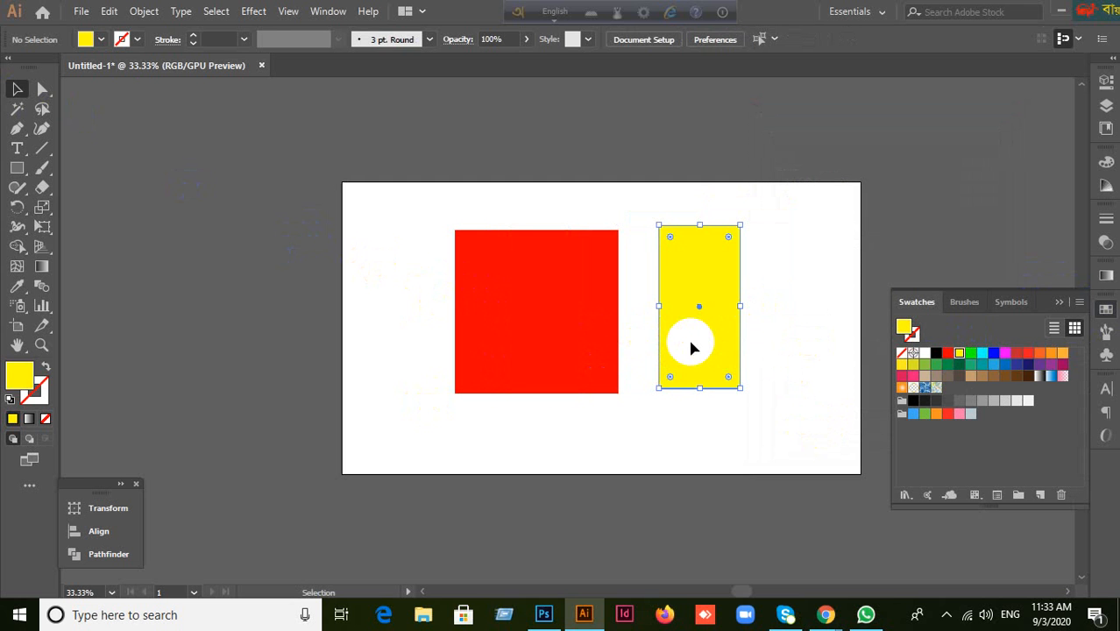
Delete the narrow yellow copy and select the red square.
{"action": "key", "text": "Delete"}
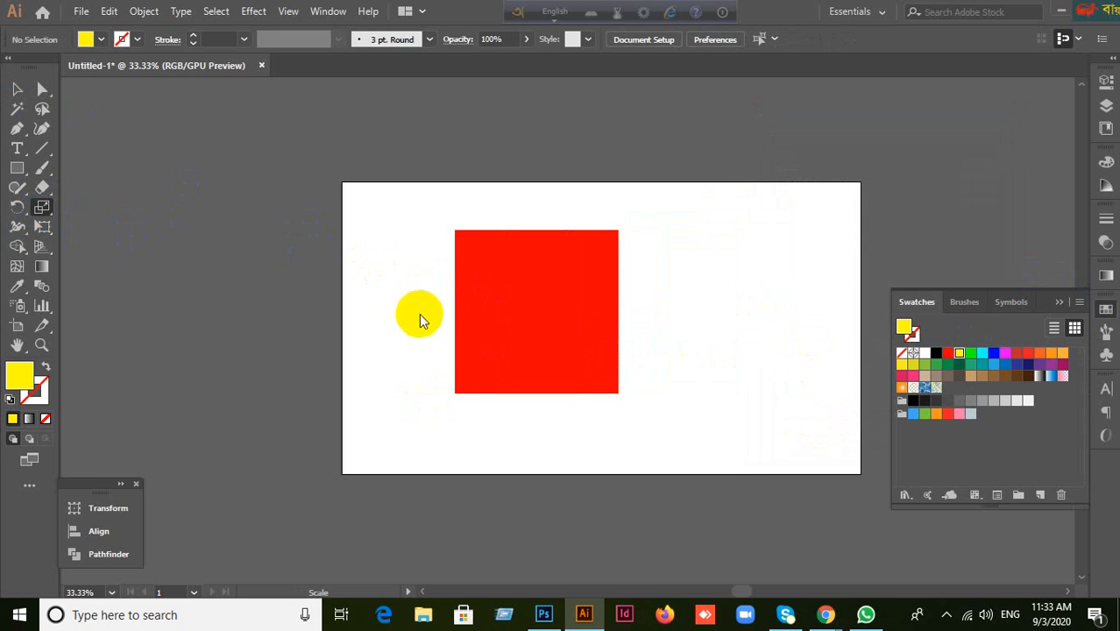
{"action": "left_click", "coordinate": [17, 89]}
{"action": "left_click", "coordinate": [514, 321]}
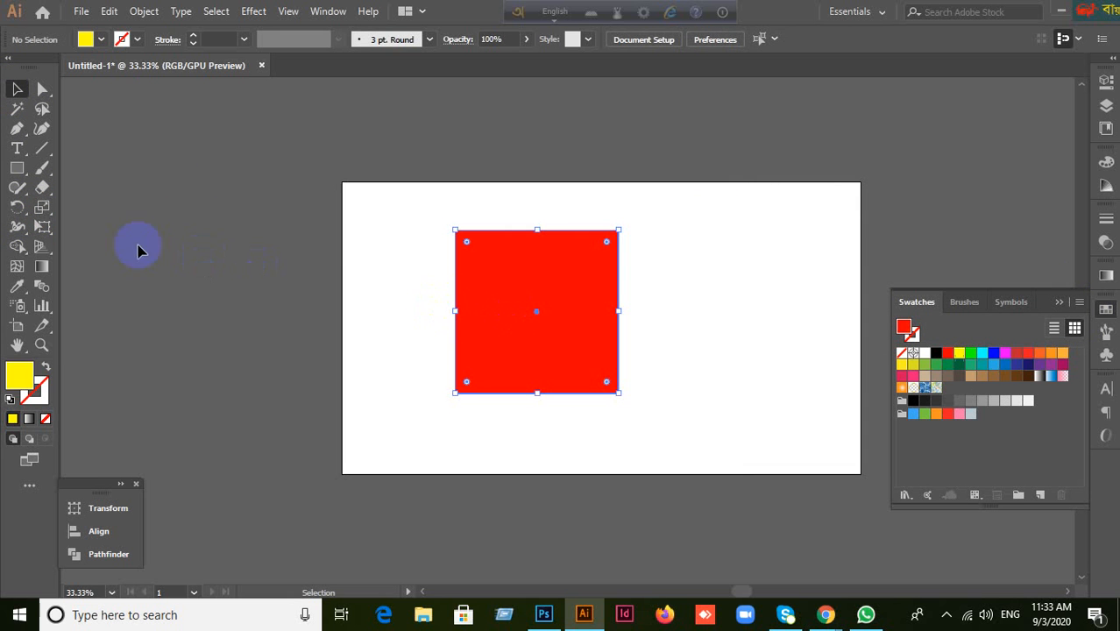
{"action": "left_click", "coordinate": [44, 228]}
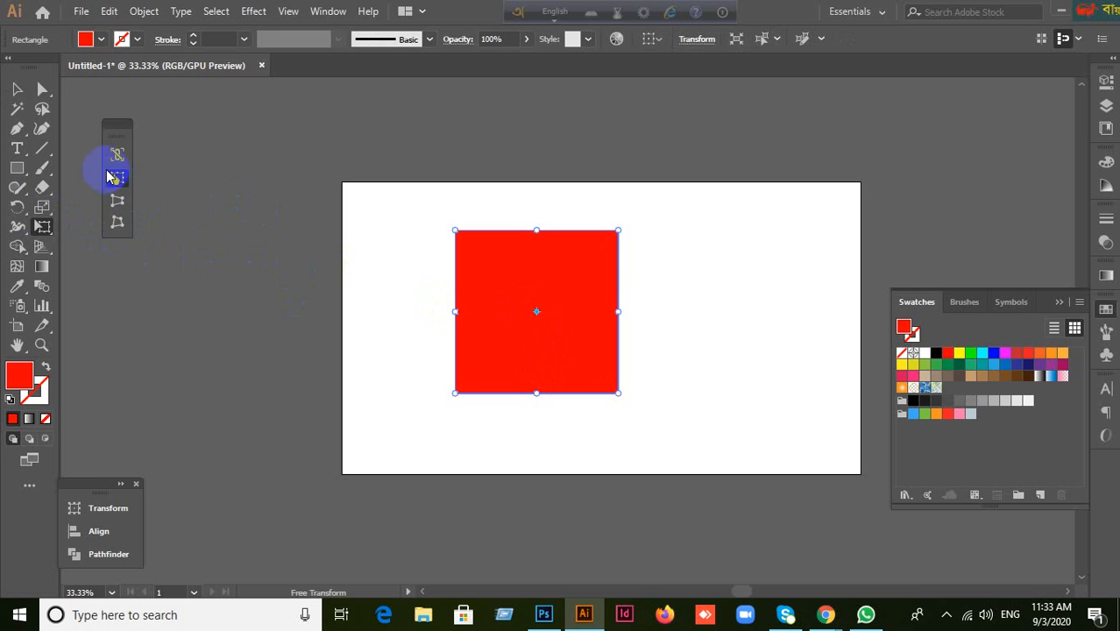
{"action": "left_click", "coordinate": [19, 88]}
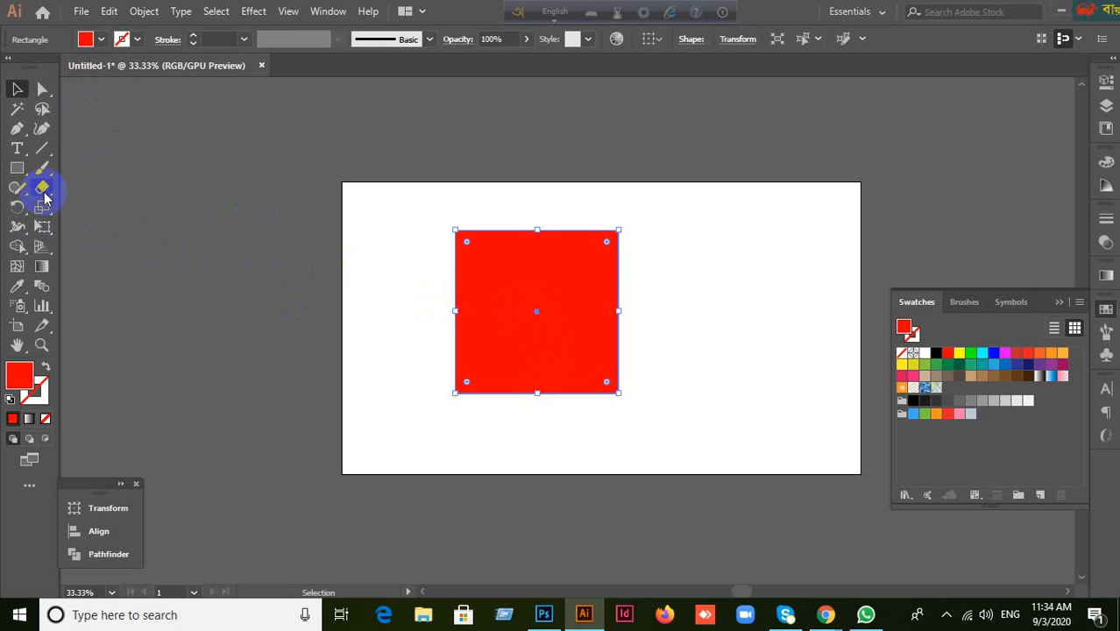
Make a copy of the red square scaled uniformly to 90% about its center, and fill the copy with yellow.
{"action": "left_click_drag", "start_coordinate": [42, 206], "coordinate": [77, 208]}
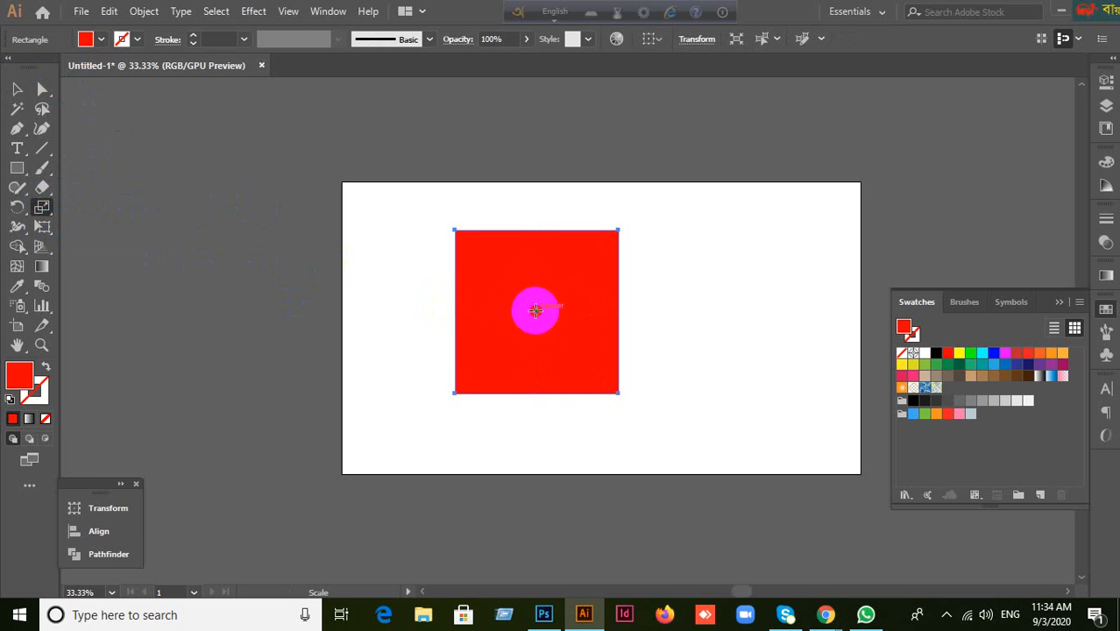
{"action": "left_click", "coordinate": [536, 309], "text": "alt"}
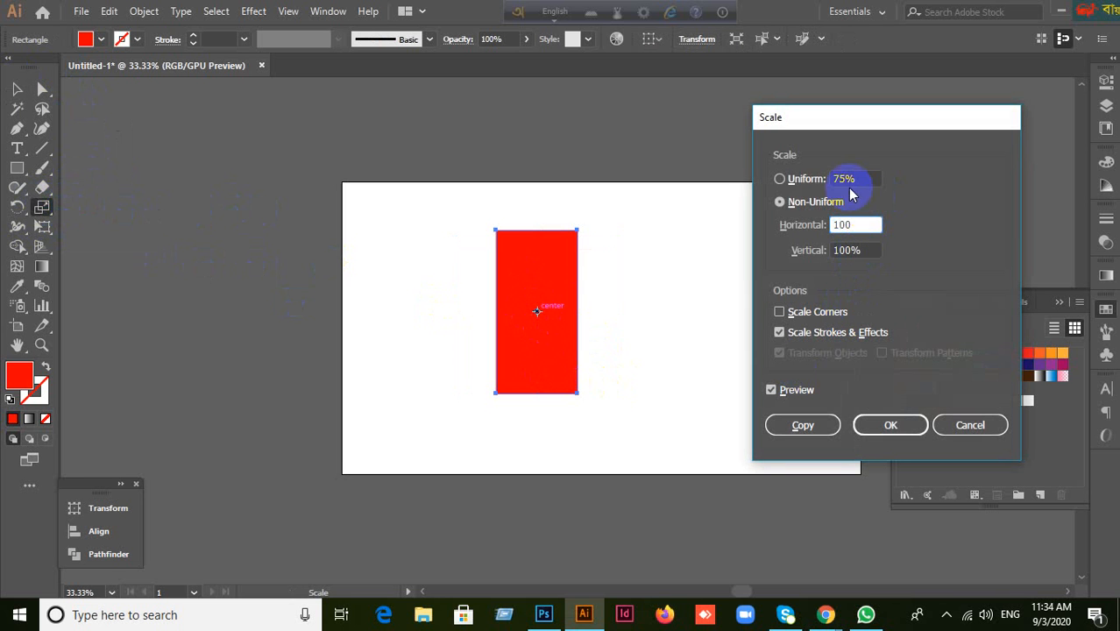
{"action": "left_click", "coordinate": [798, 181]}
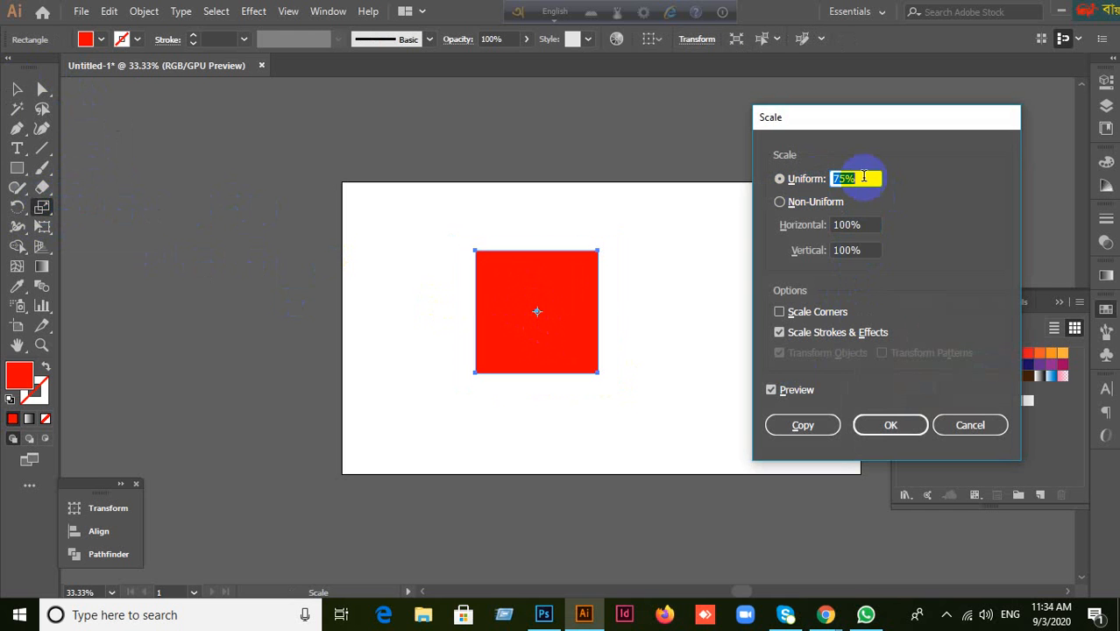
{"action": "scroll", "coordinate": [873, 177], "scroll_direction": "up", "scroll_amount": 20}
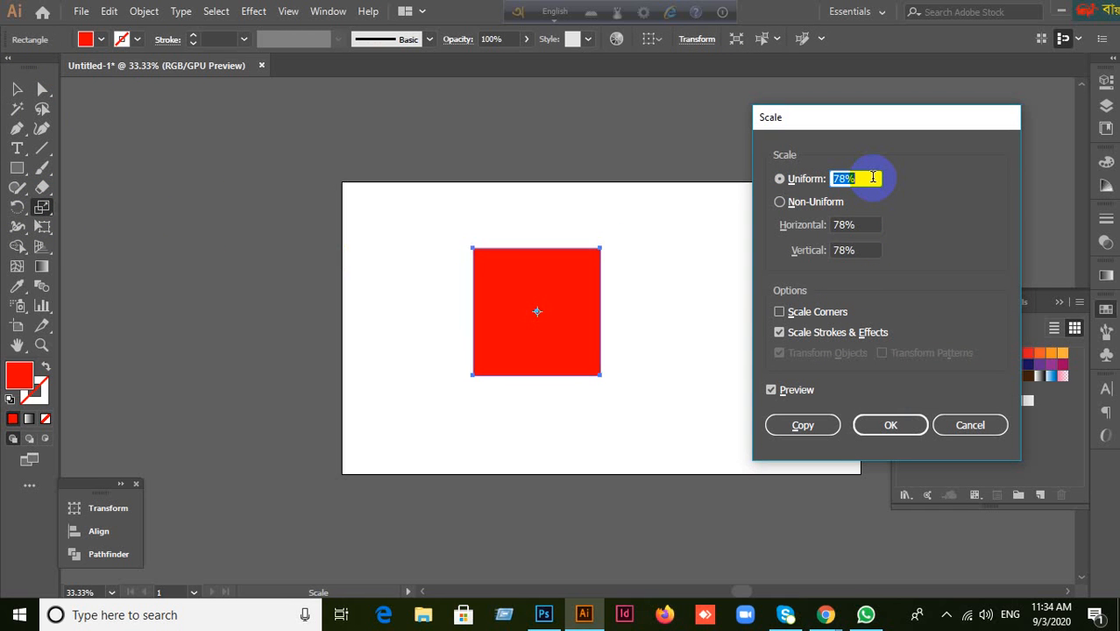
{"action": "scroll", "coordinate": [876, 177], "scroll_direction": "down", "scroll_amount": 20}
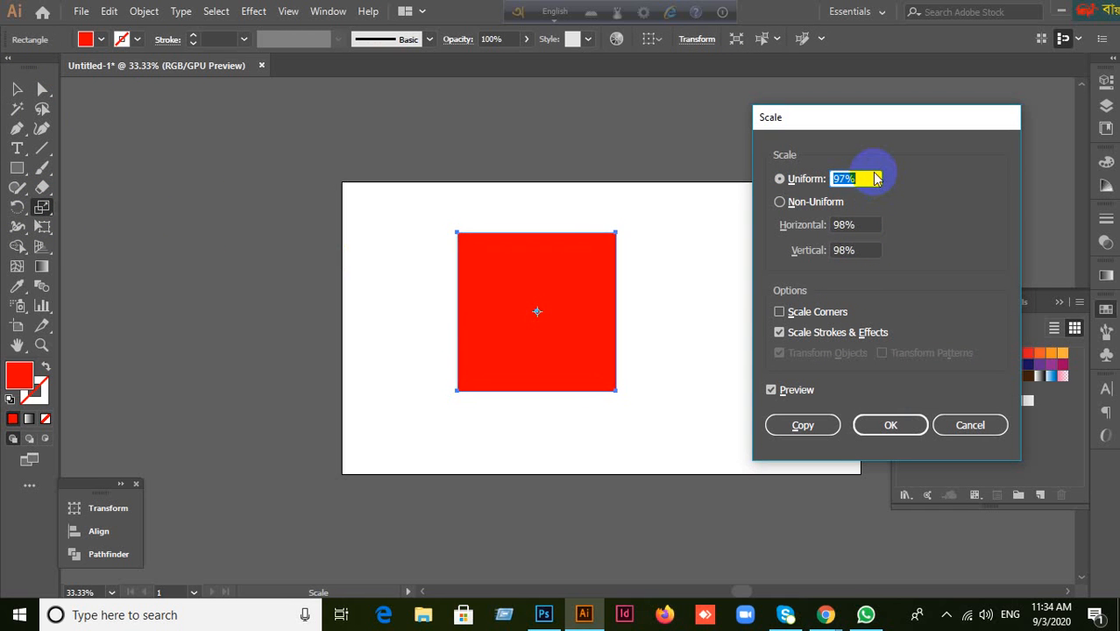
{"action": "scroll", "coordinate": [876, 178], "scroll_direction": "down", "scroll_amount": 4}
{"action": "scroll", "coordinate": [876, 178], "scroll_direction": "up", "scroll_amount": 18}
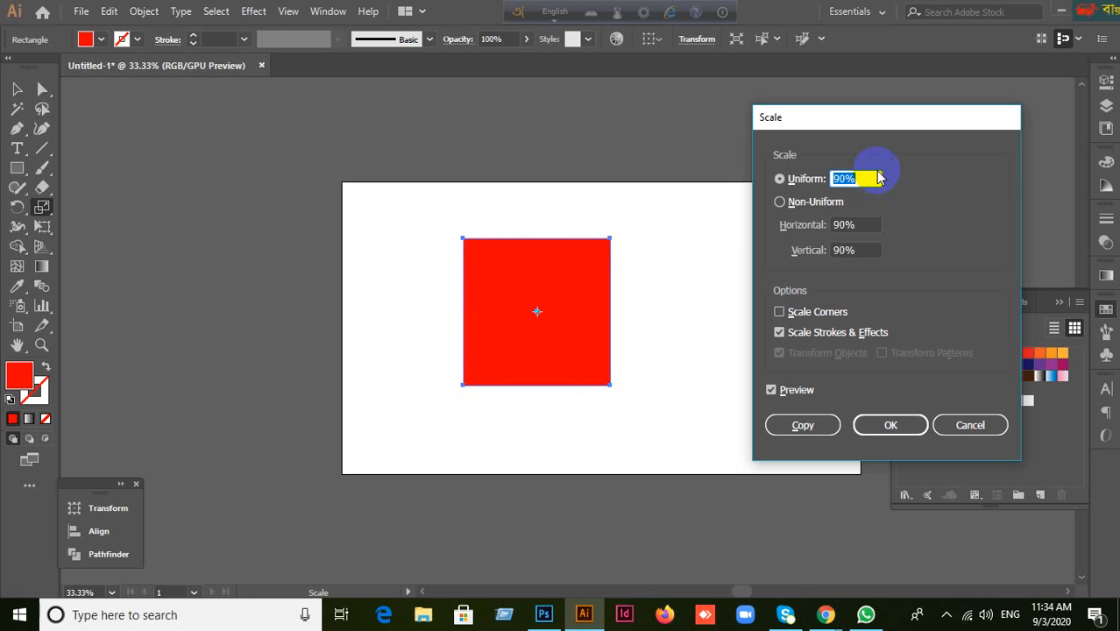
{"action": "scroll", "coordinate": [879, 178], "scroll_direction": "down", "scroll_amount": 2}
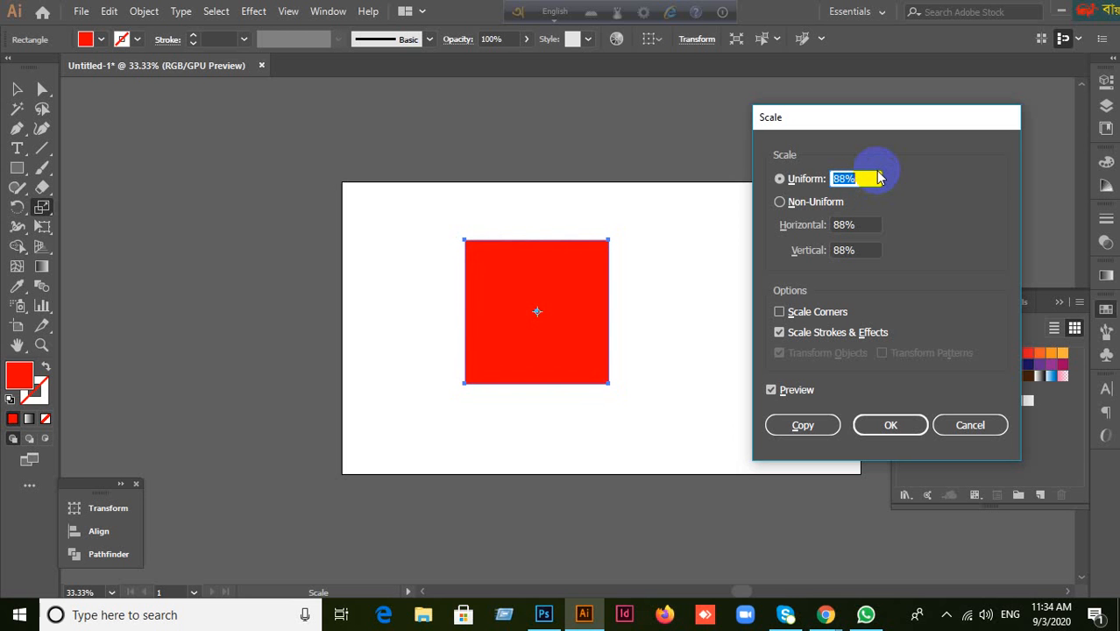
{"action": "scroll", "coordinate": [879, 178], "scroll_direction": "down", "scroll_amount": 2}
{"action": "scroll", "coordinate": [876, 177], "scroll_direction": "up", "scroll_amount": 2}
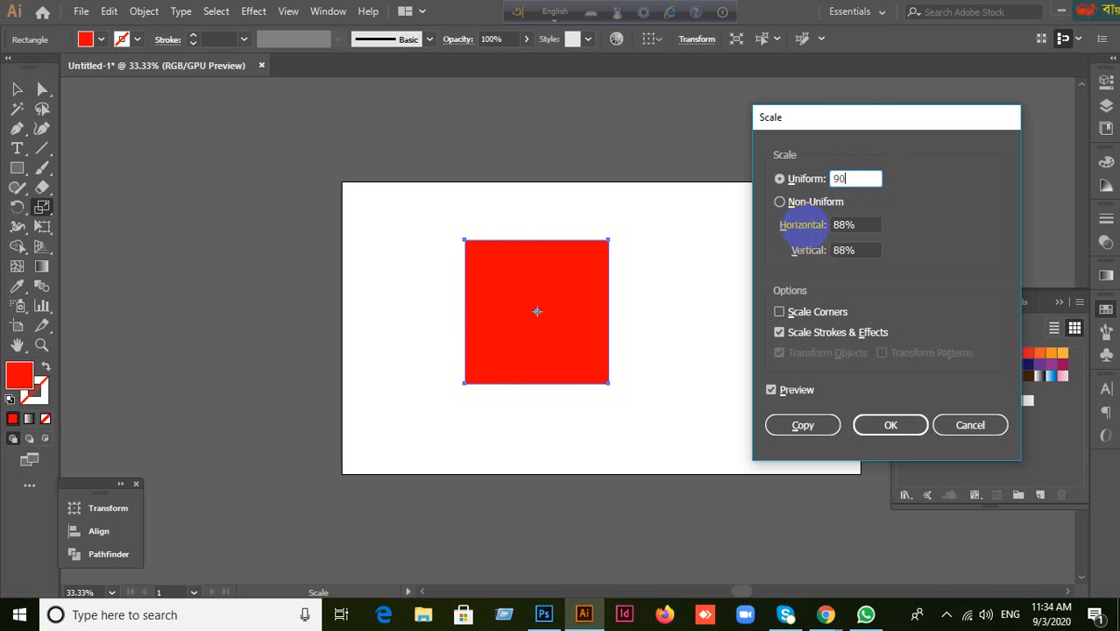
{"action": "left_click", "coordinate": [805, 425]}
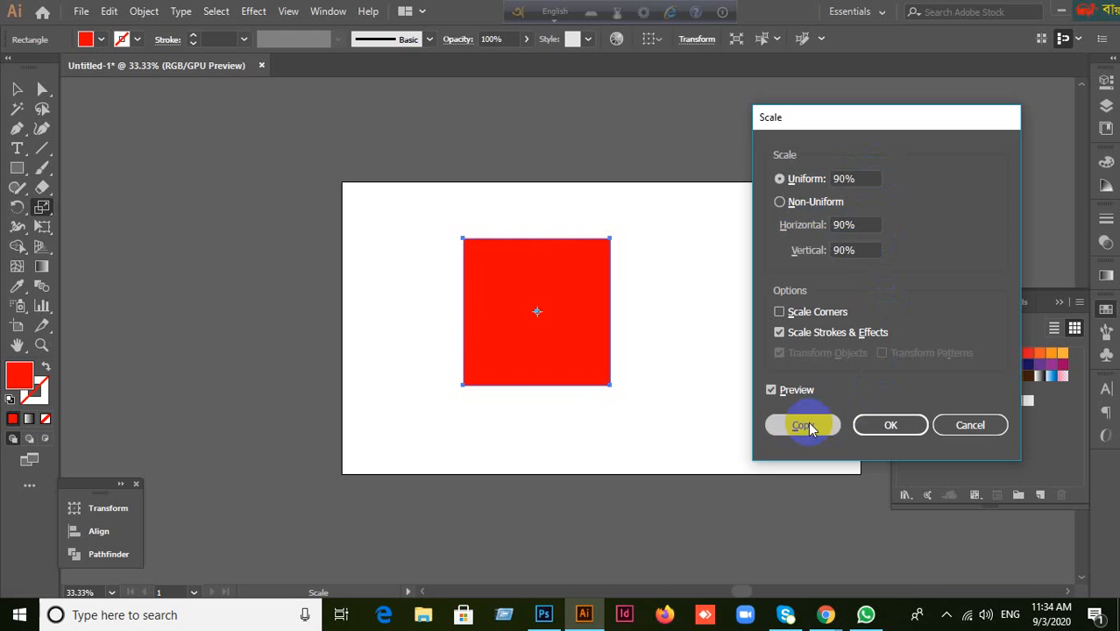
{"action": "left_click", "coordinate": [960, 353]}
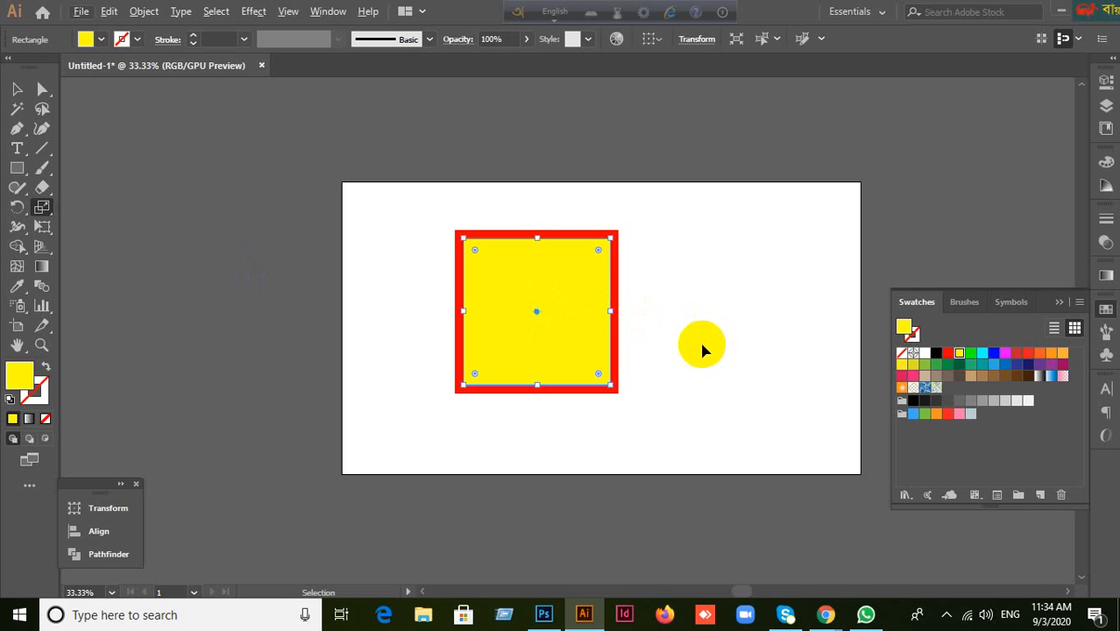
Repeat the 90% scaled copy sixteen times to nest progressively smaller yellow squares around the same center.
{"action": "key", "text": "ctrl+d"}
{"action": "key", "text": "ctrl+d"}
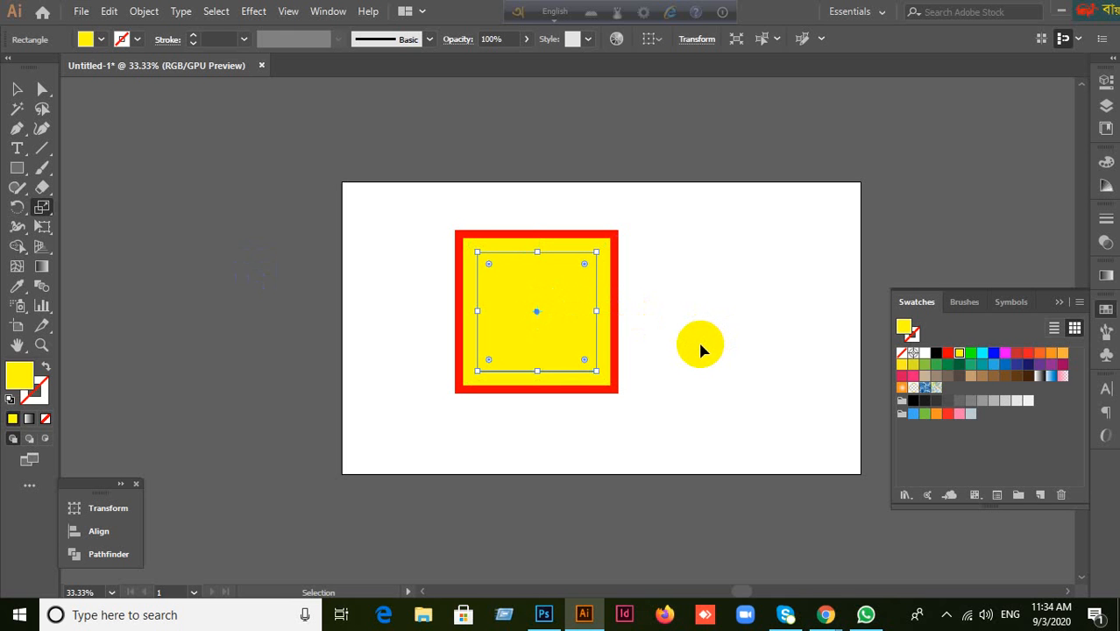
{"action": "key", "text": "ctrl+d"}
{"action": "key", "text": "ctrl+d"}
{"action": "key", "text": "ctrl+d"}
{"action": "key", "text": "ctrl+d"}
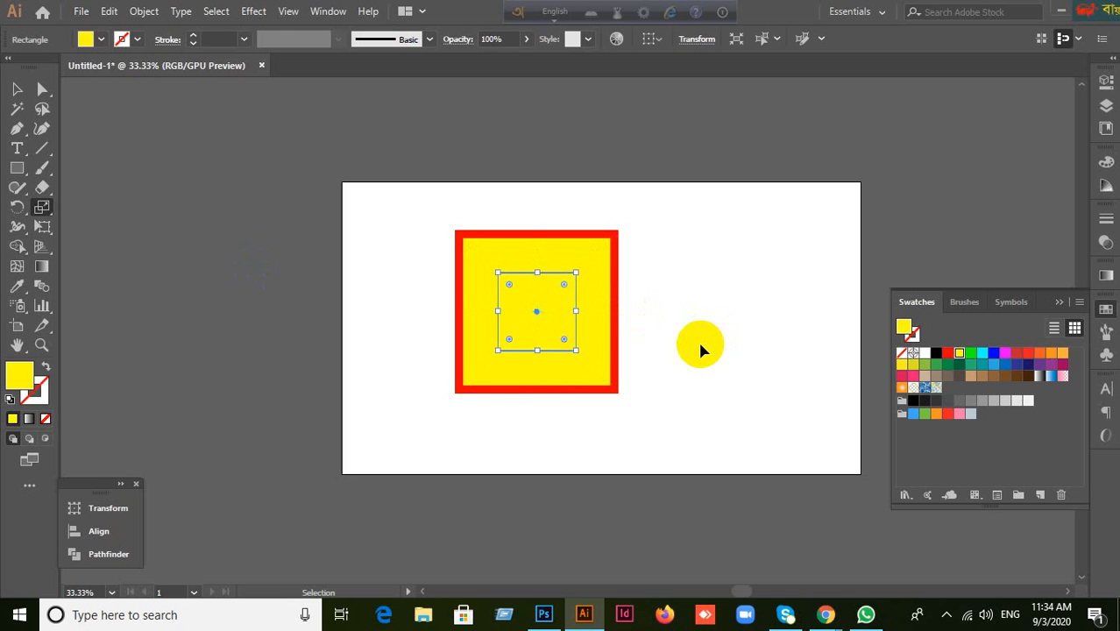
{"action": "key", "text": "ctrl+d"}
{"action": "key", "text": "ctrl+d"}
{"action": "key", "text": "ctrl+d"}
{"action": "key", "text": "ctrl+d"}
{"action": "key", "text": "ctrl+d"}
{"action": "key", "text": "ctrl+d"}
{"action": "key", "text": "ctrl+d"}
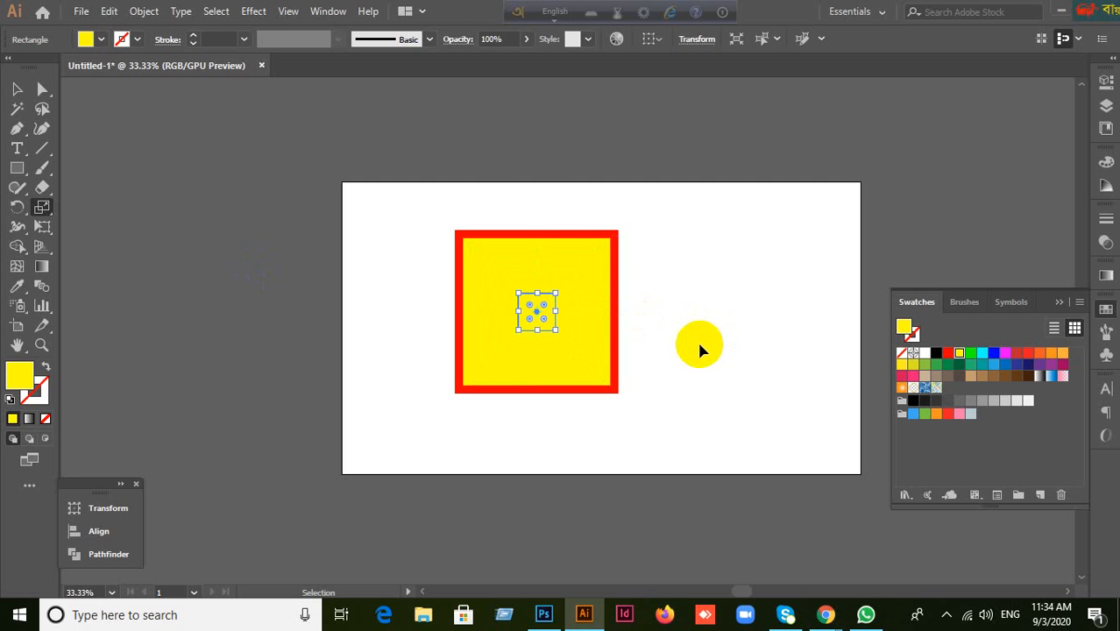
{"action": "key", "text": "ctrl+d"}
{"action": "key", "text": "ctrl+d"}
{"action": "key", "text": "ctrl+d"}
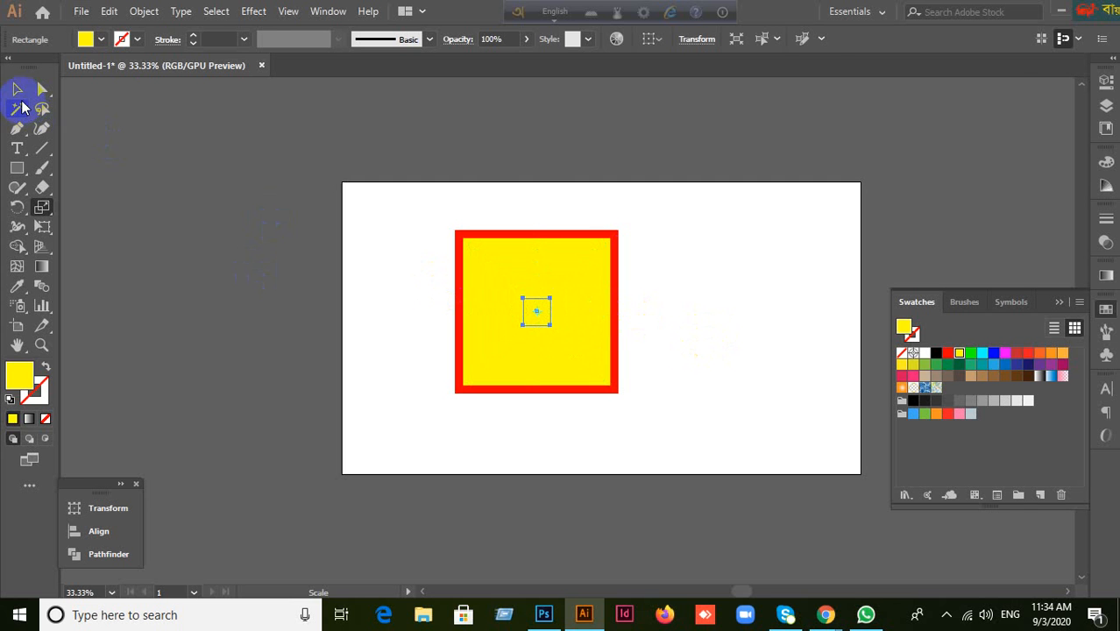
Fill the innermost square with cyan and the next larger square around it with magenta.
{"action": "left_click", "coordinate": [18, 89]}
{"action": "scroll", "coordinate": [699, 349], "scroll_direction": "up", "scroll_amount": 1}
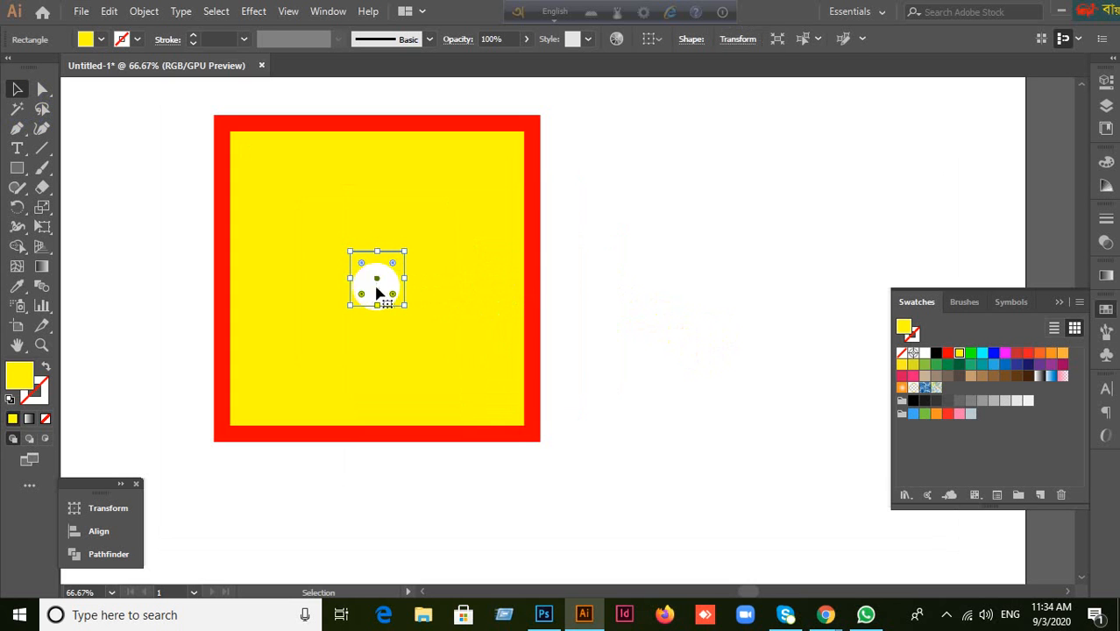
{"action": "left_click", "coordinate": [982, 354]}
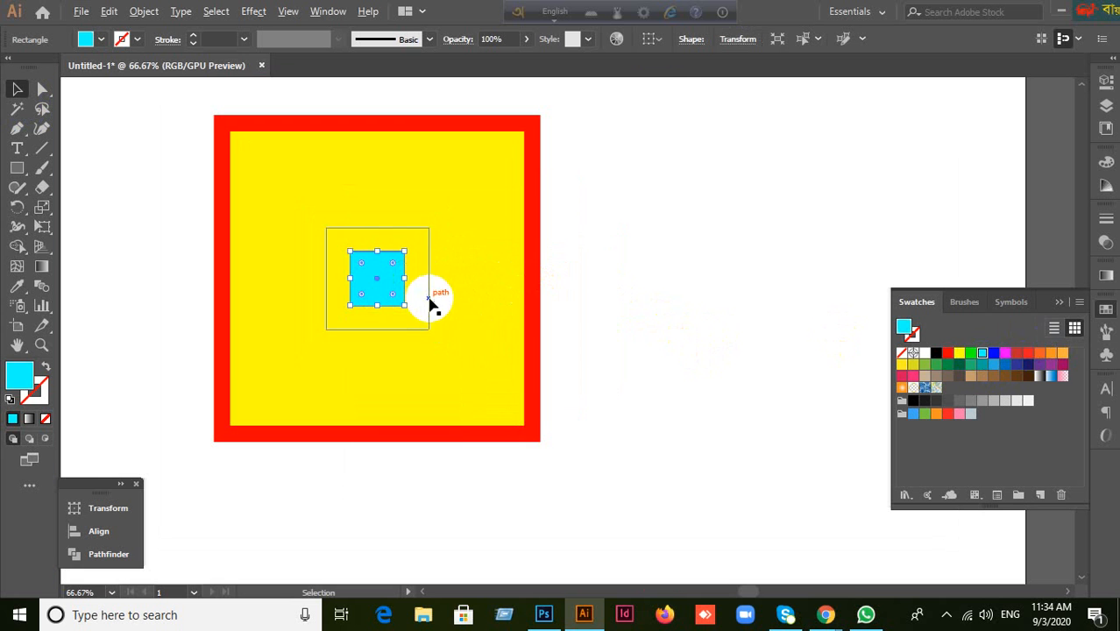
{"action": "scroll", "coordinate": [430, 299], "scroll_direction": "up", "scroll_amount": 2}
{"action": "left_click", "coordinate": [379, 288]}
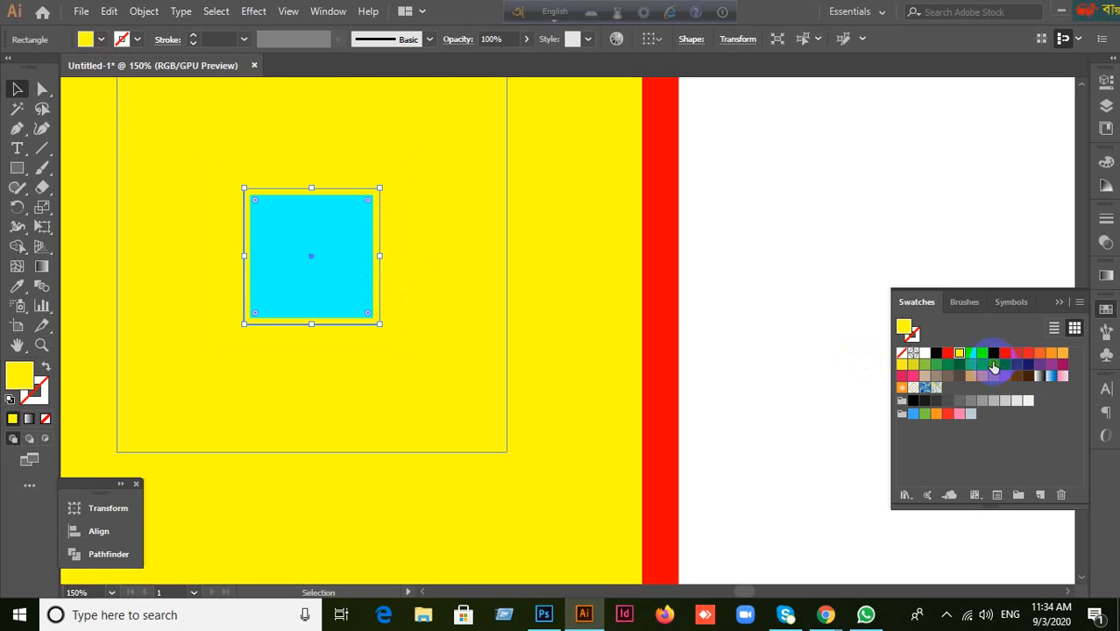
{"action": "left_click", "coordinate": [1004, 353]}
{"action": "left_click", "coordinate": [391, 280]}
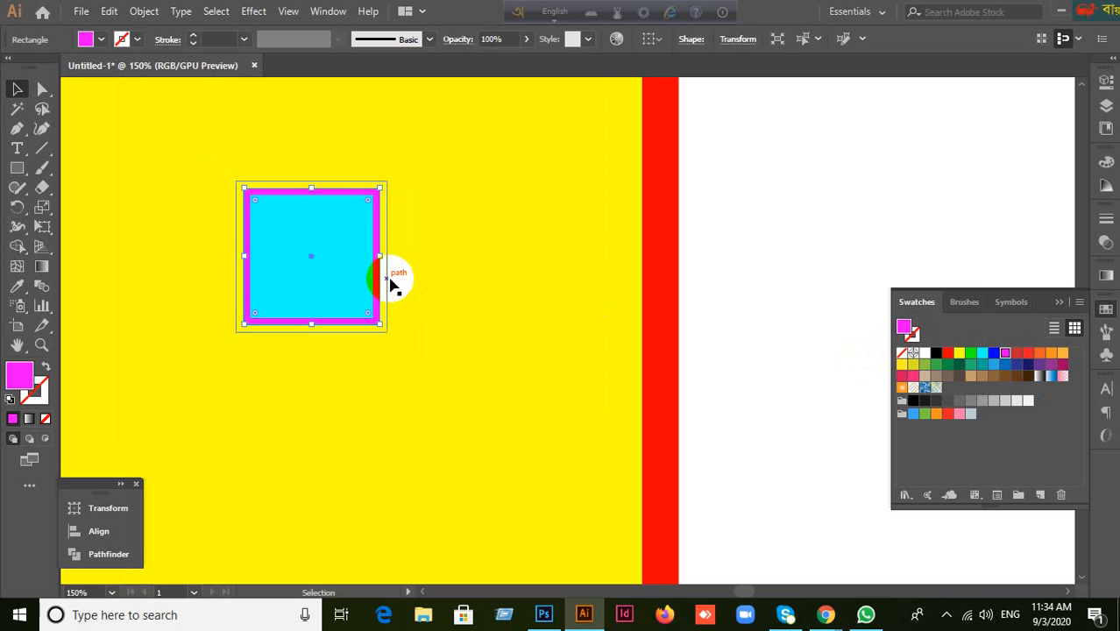
{"action": "left_click", "coordinate": [389, 281]}
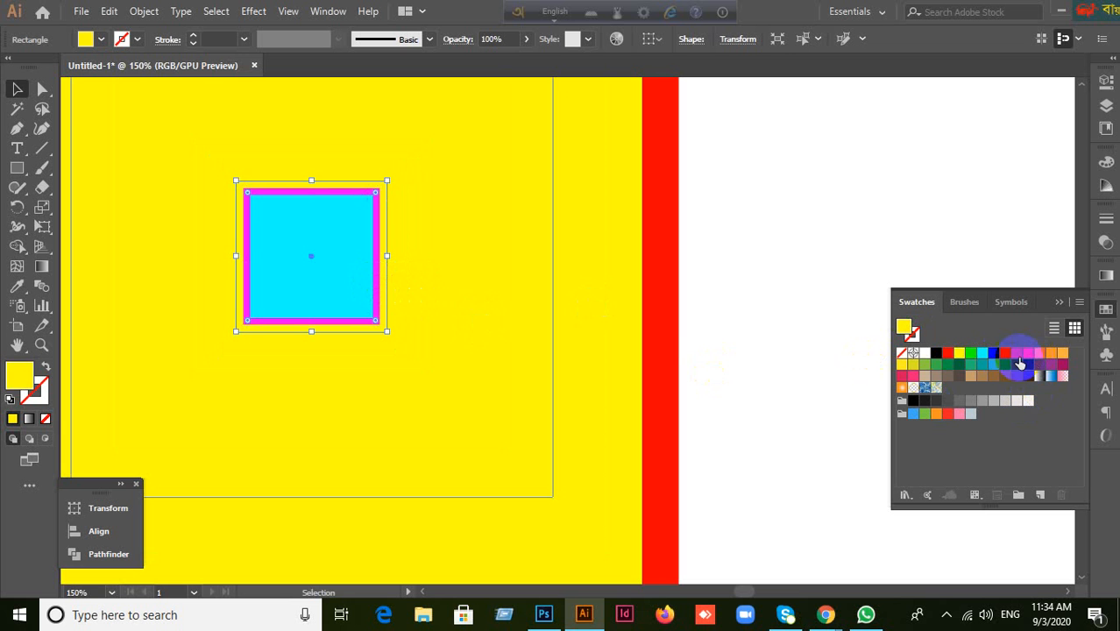
{"action": "scroll", "coordinate": [675, 318], "scroll_direction": "down", "scroll_amount": 2}
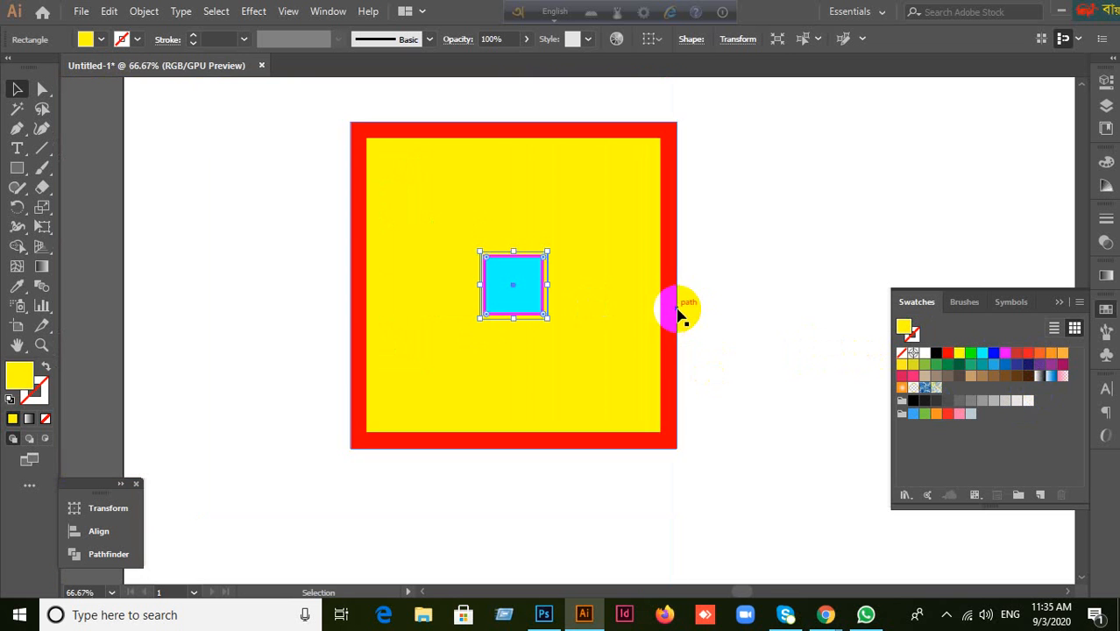
Fill the largest yellow square, directly inside the red one, with magenta.
{"action": "left_click", "coordinate": [656, 341]}
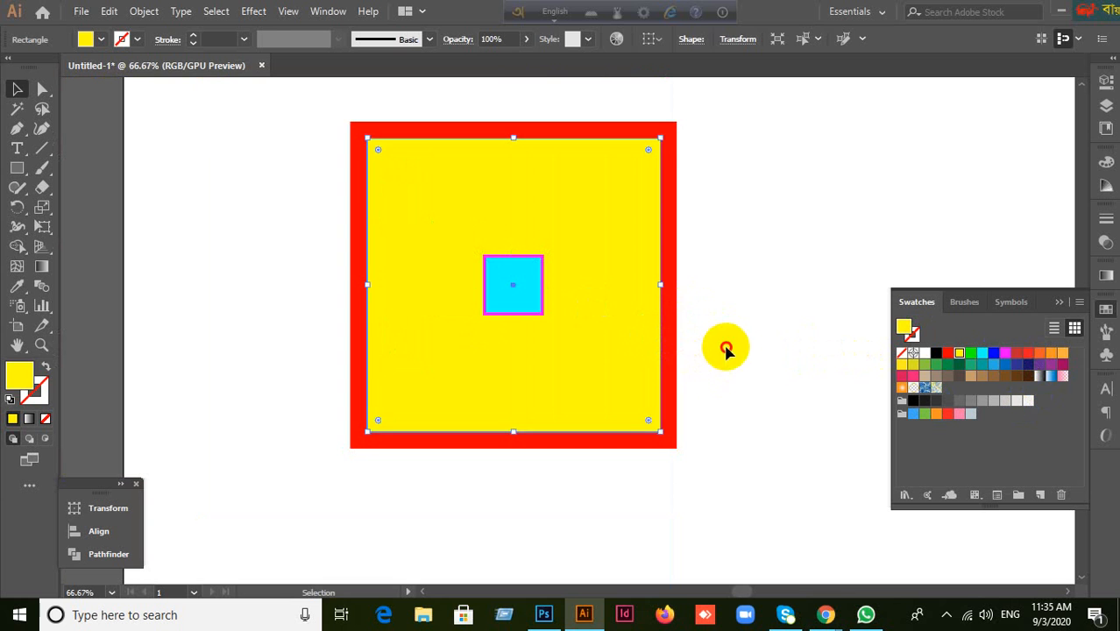
{"action": "left_click", "coordinate": [725, 345]}
{"action": "left_click", "coordinate": [659, 278]}
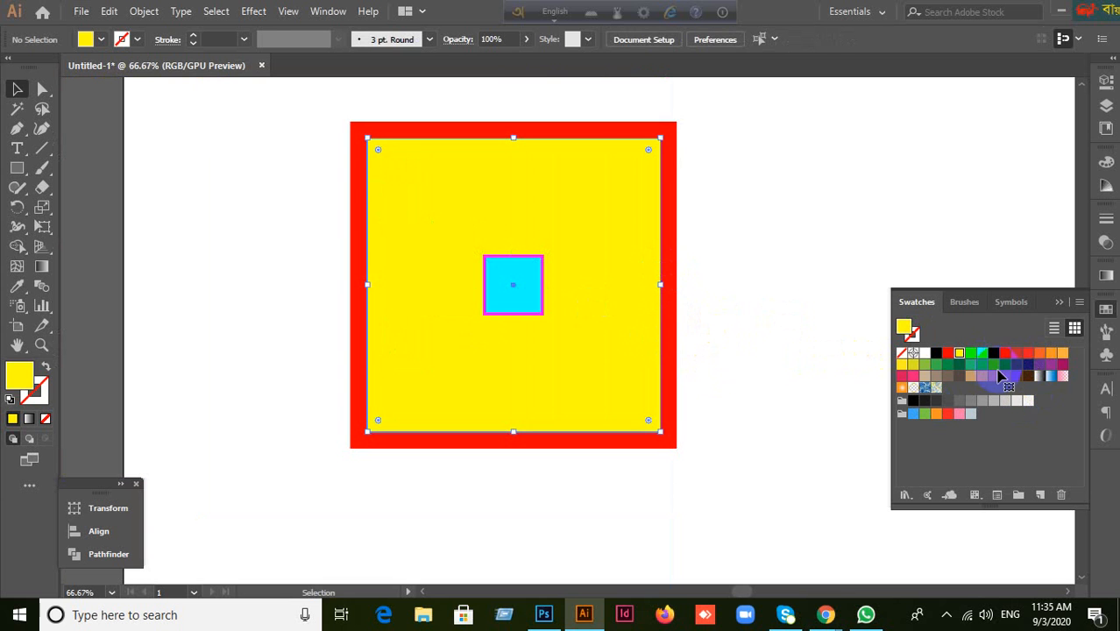
{"action": "left_click", "coordinate": [1005, 354]}
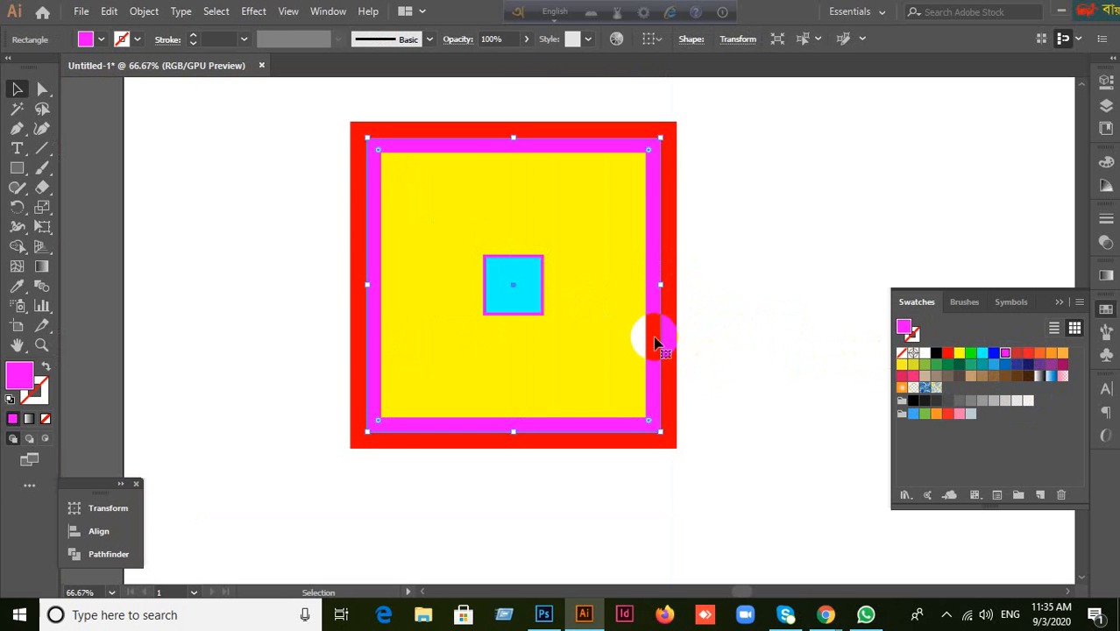
{"action": "key", "text": "ctrl+z"}
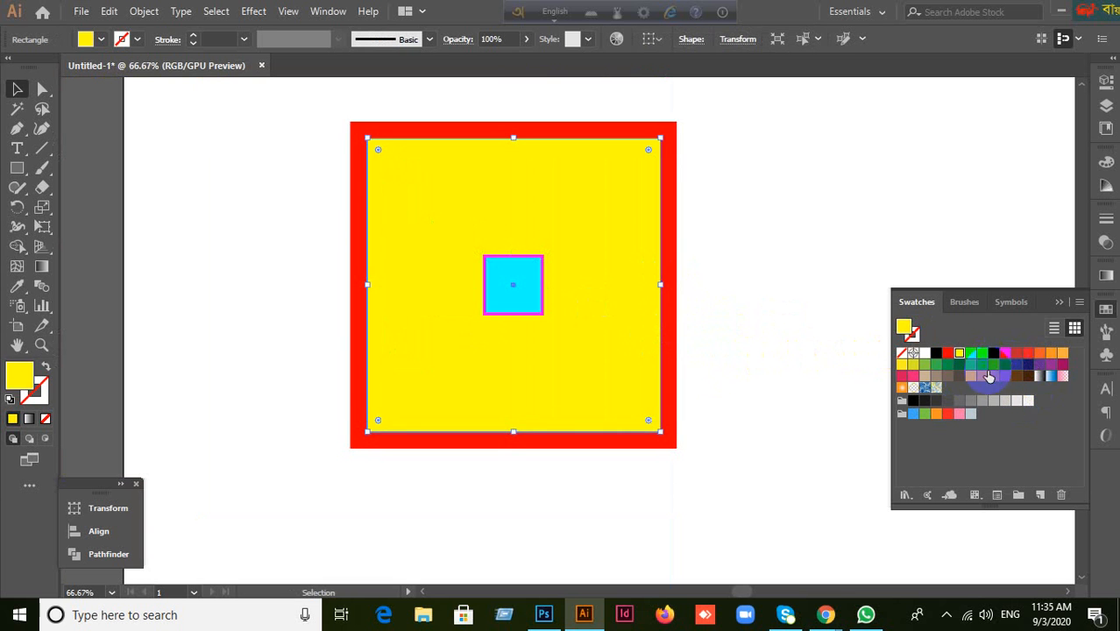
{"action": "left_click", "coordinate": [1005, 353]}
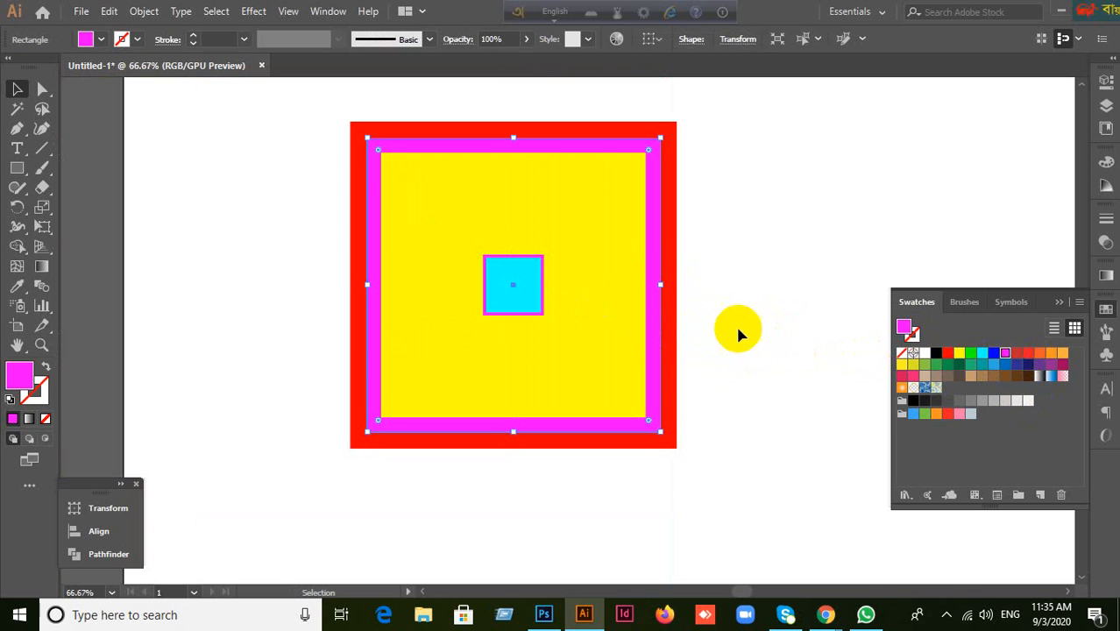
Fill the next three yellow squares, working inward, with orange, magenta and green.
{"action": "left_click", "coordinate": [638, 326]}
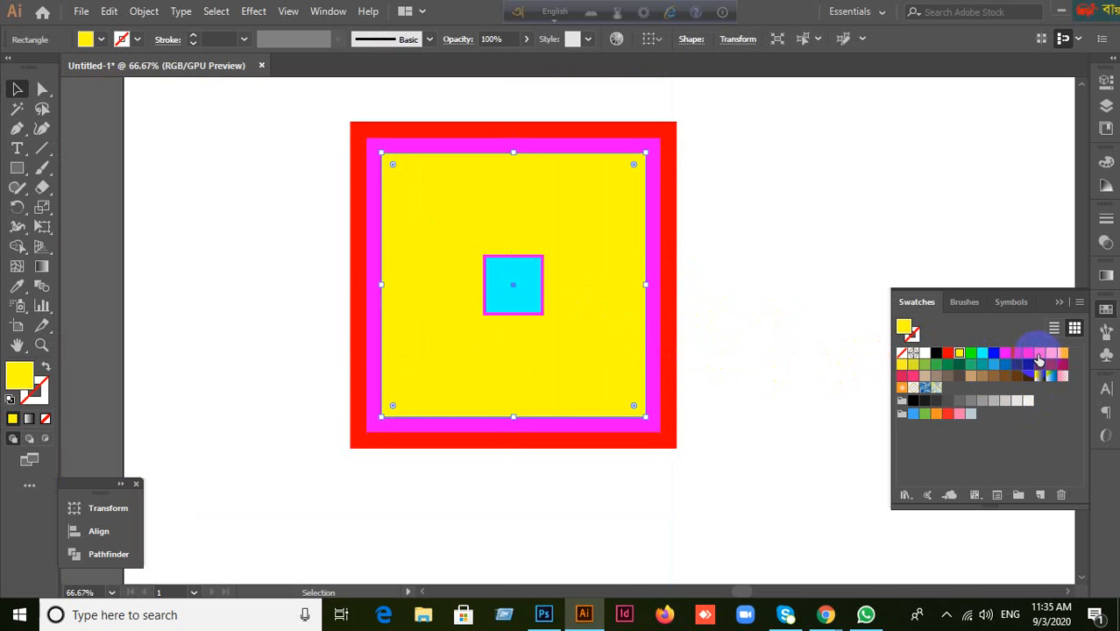
{"action": "left_click", "coordinate": [1039, 353]}
{"action": "left_click", "coordinate": [635, 354]}
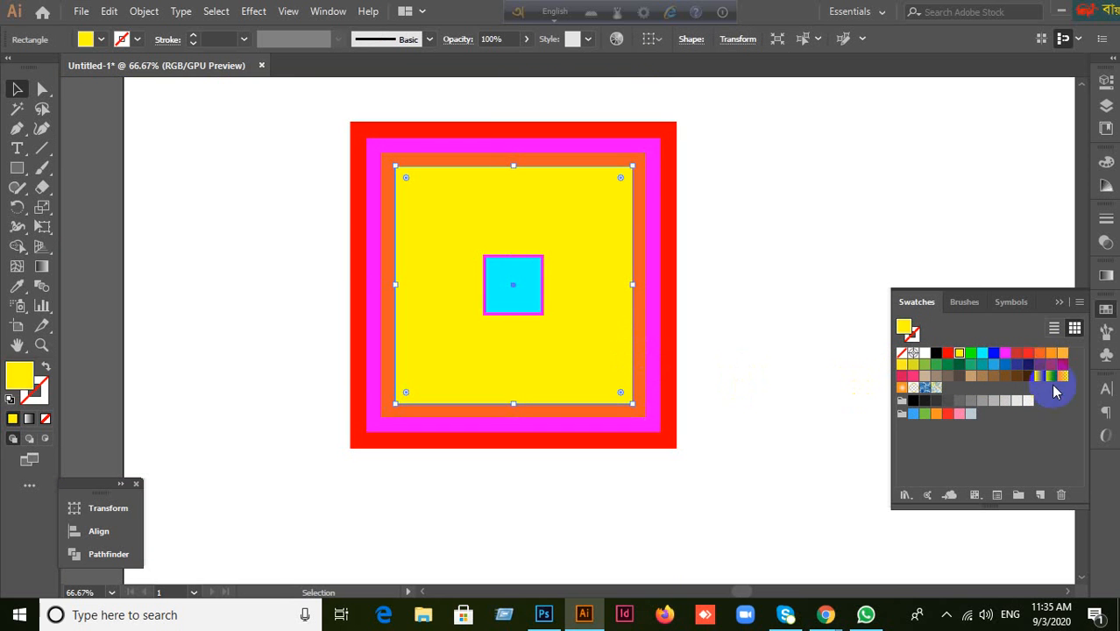
{"action": "left_click", "coordinate": [1005, 353]}
{"action": "left_click", "coordinate": [624, 333]}
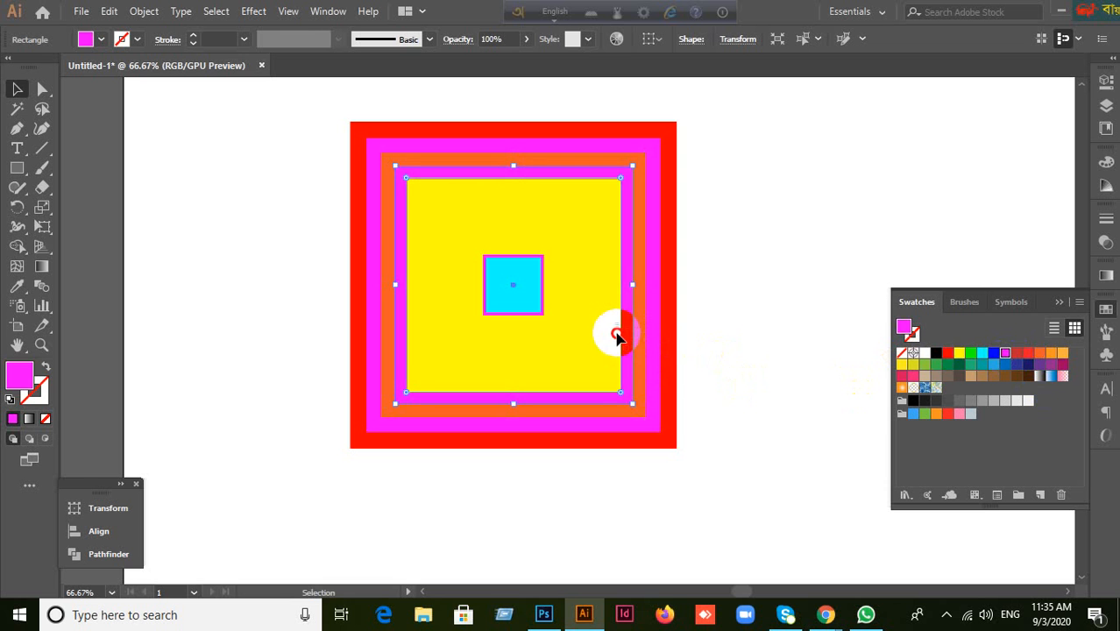
{"action": "left_click", "coordinate": [972, 354]}
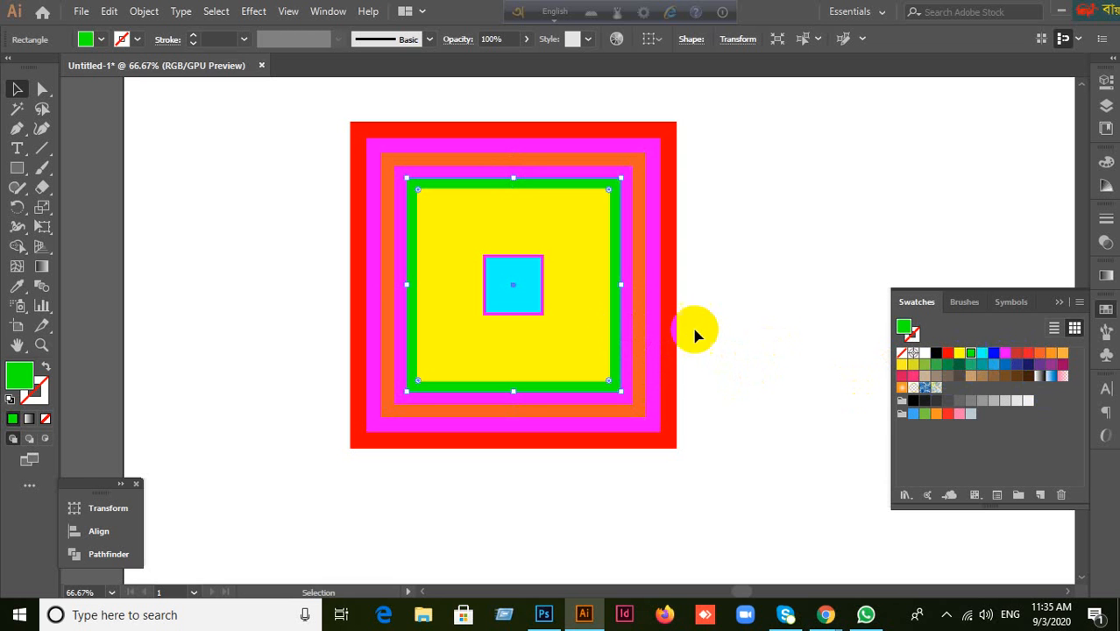
Fill the second yellow square inside the green frame with green, leaving a yellow band between them.
{"action": "left_click", "coordinate": [604, 334]}
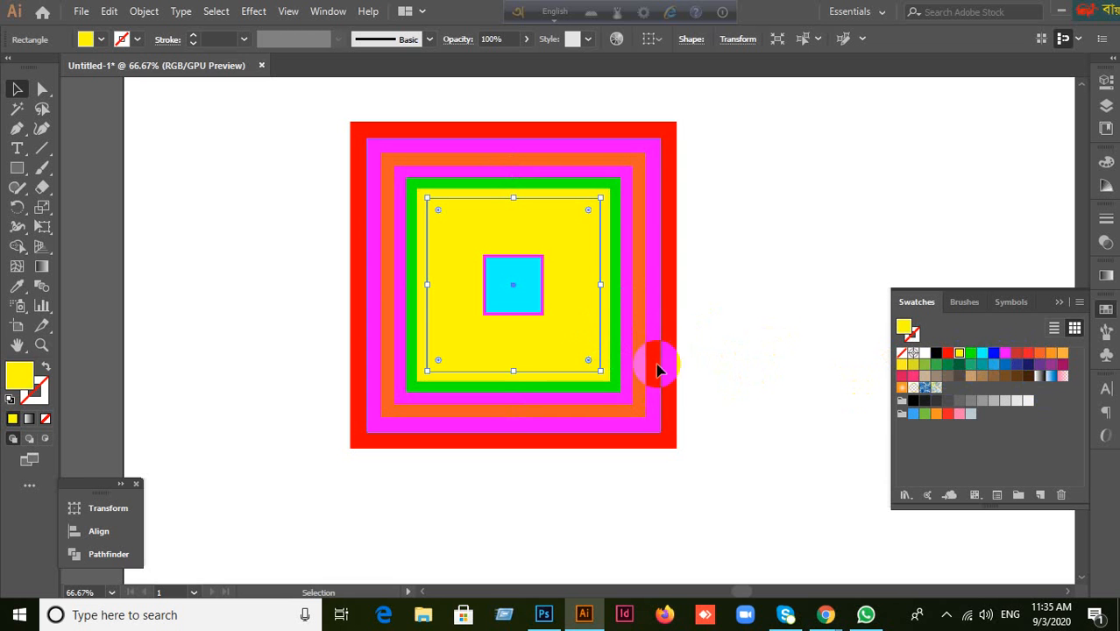
{"action": "left_click", "coordinate": [976, 367]}
{"action": "left_click", "coordinate": [604, 319]}
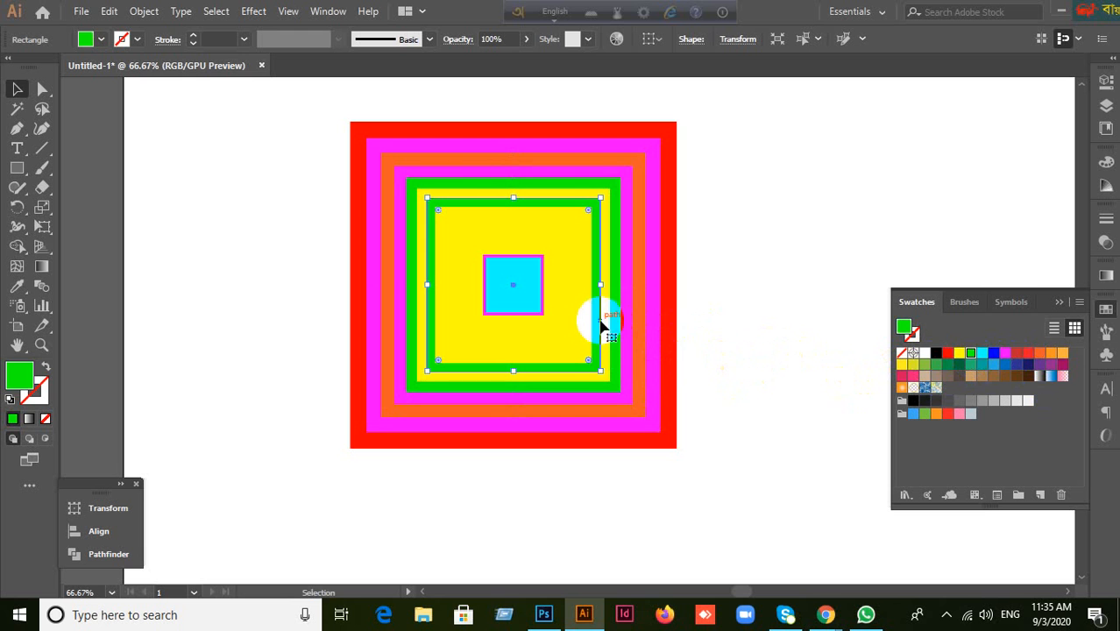
Fill the yellow square between the two innermost green bands with red and the next yellow square inward with orange.
{"action": "left_click", "coordinate": [931, 398]}
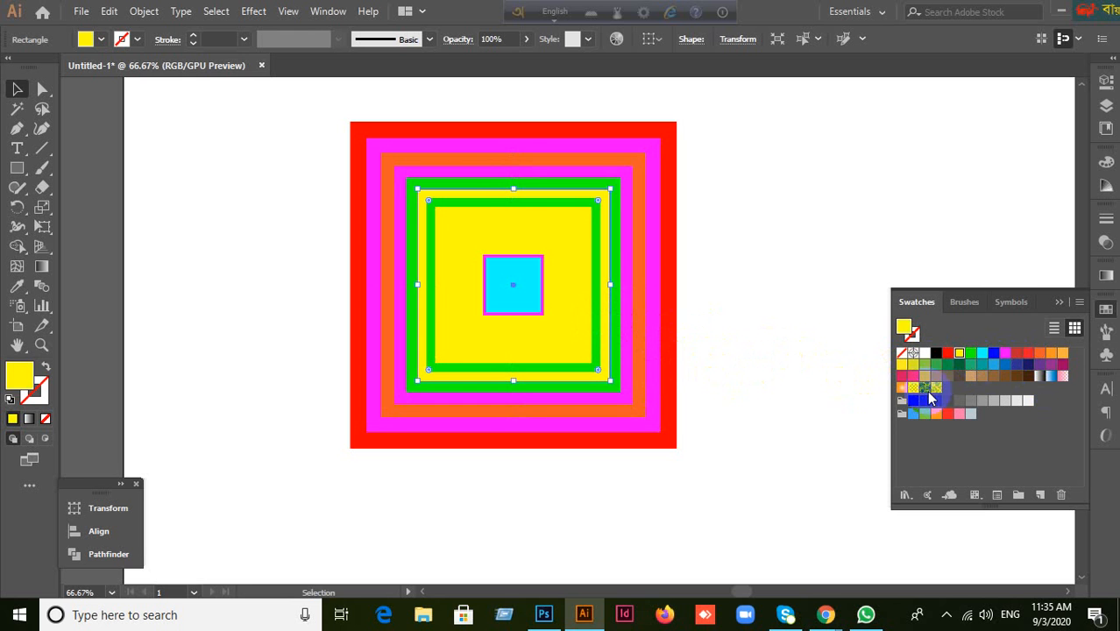
{"action": "left_click", "coordinate": [947, 353]}
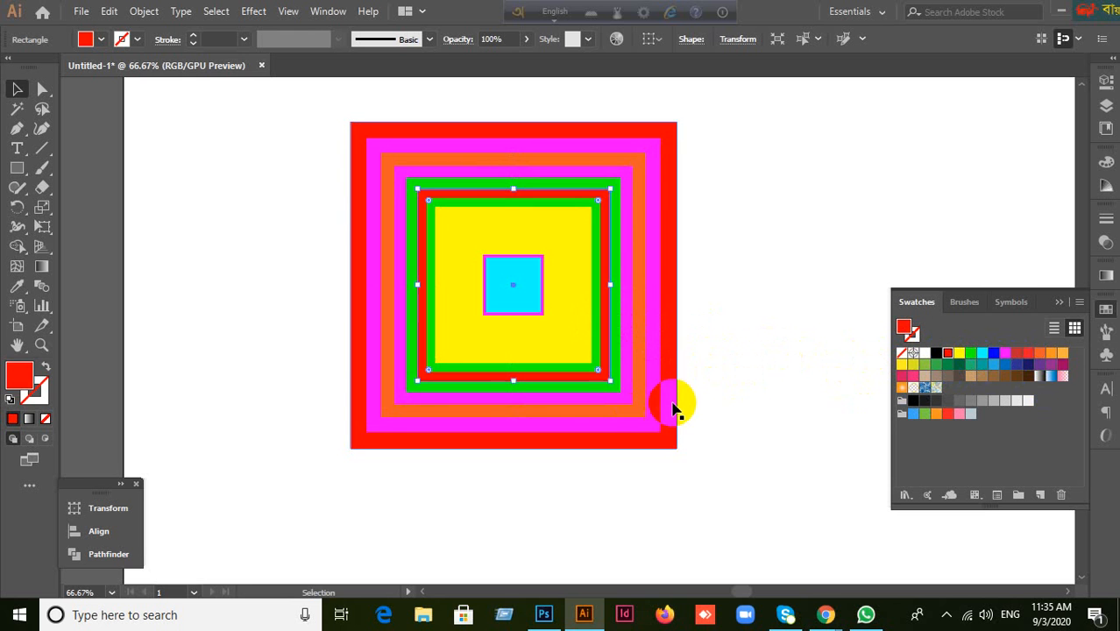
{"action": "left_click", "coordinate": [586, 350]}
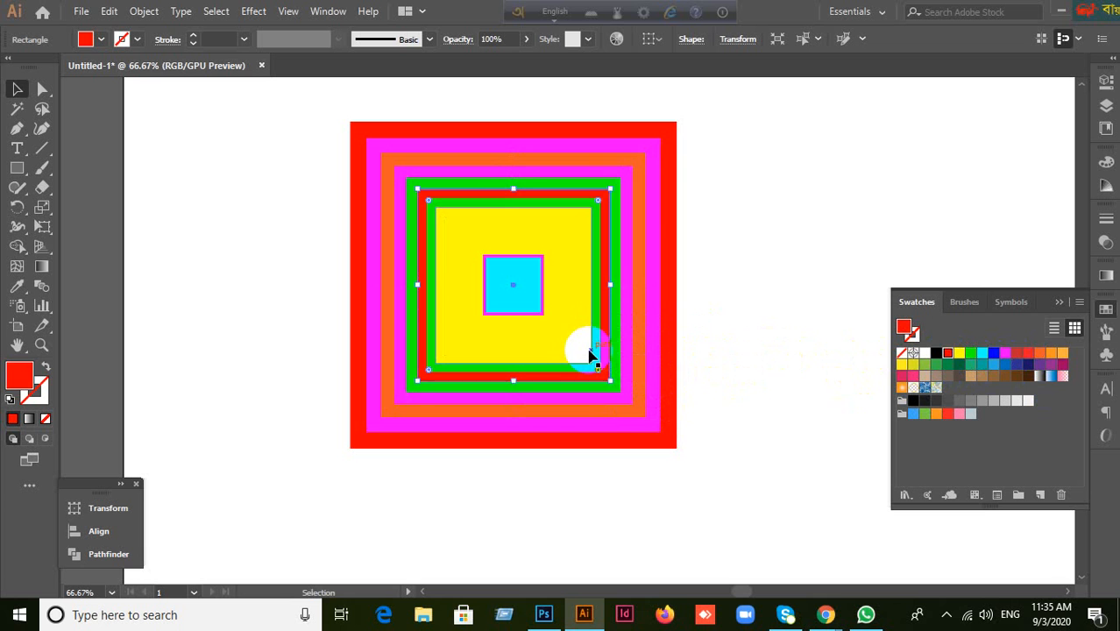
{"action": "left_click", "coordinate": [1051, 353]}
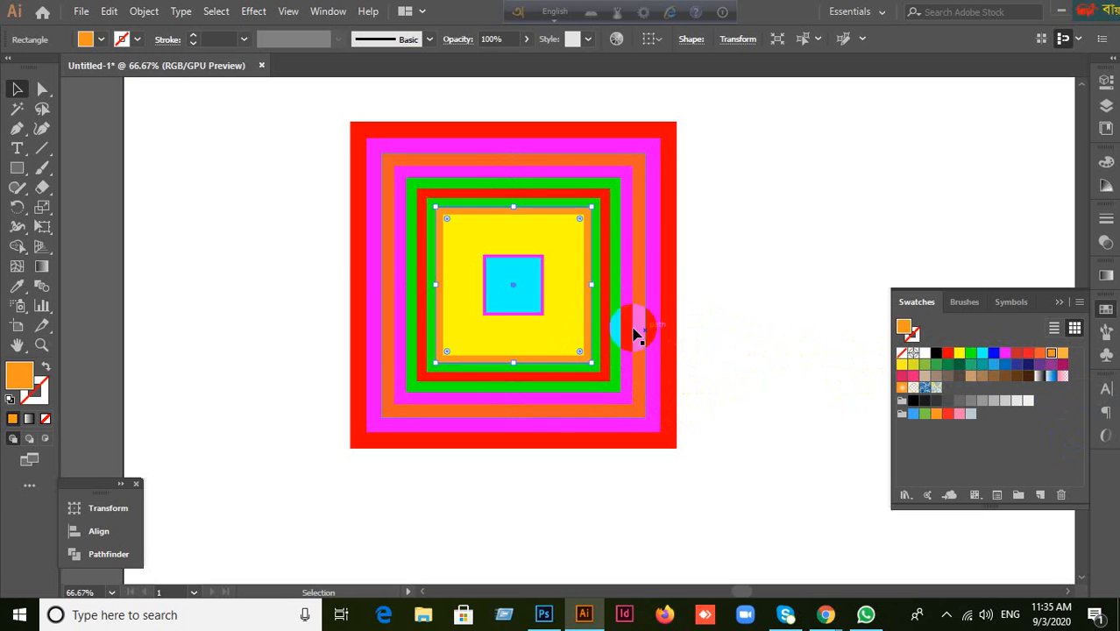
Fill the next two yellow squares, working inward from the orange one, with dark green and mustard yellow.
{"action": "left_click", "coordinate": [585, 331]}
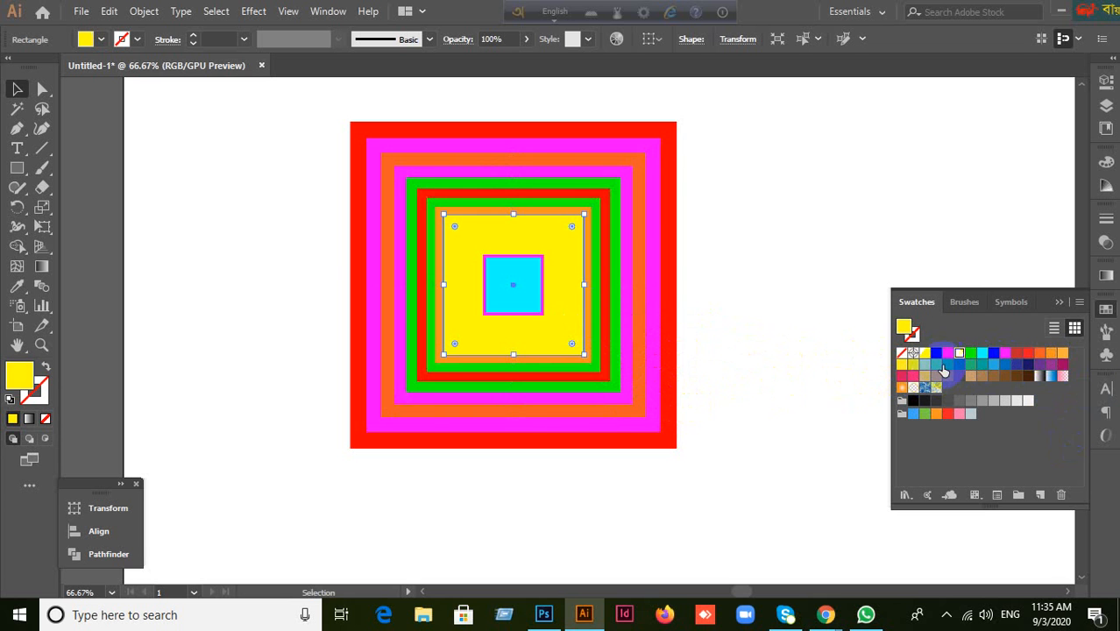
{"action": "left_click", "coordinate": [941, 375]}
{"action": "left_click", "coordinate": [579, 329]}
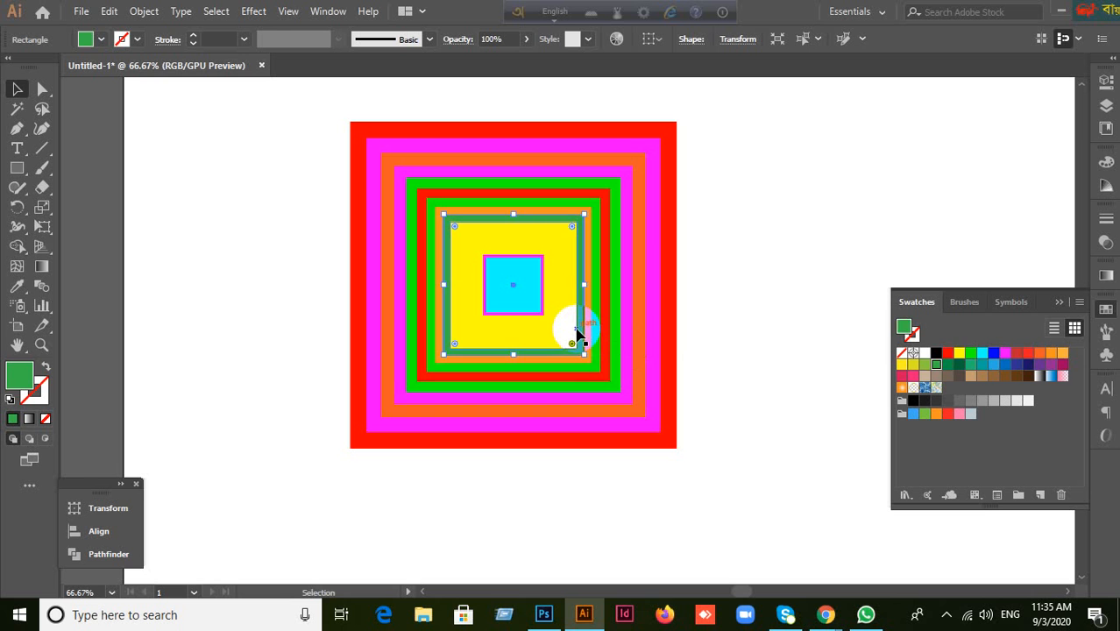
{"action": "left_click", "coordinate": [914, 363]}
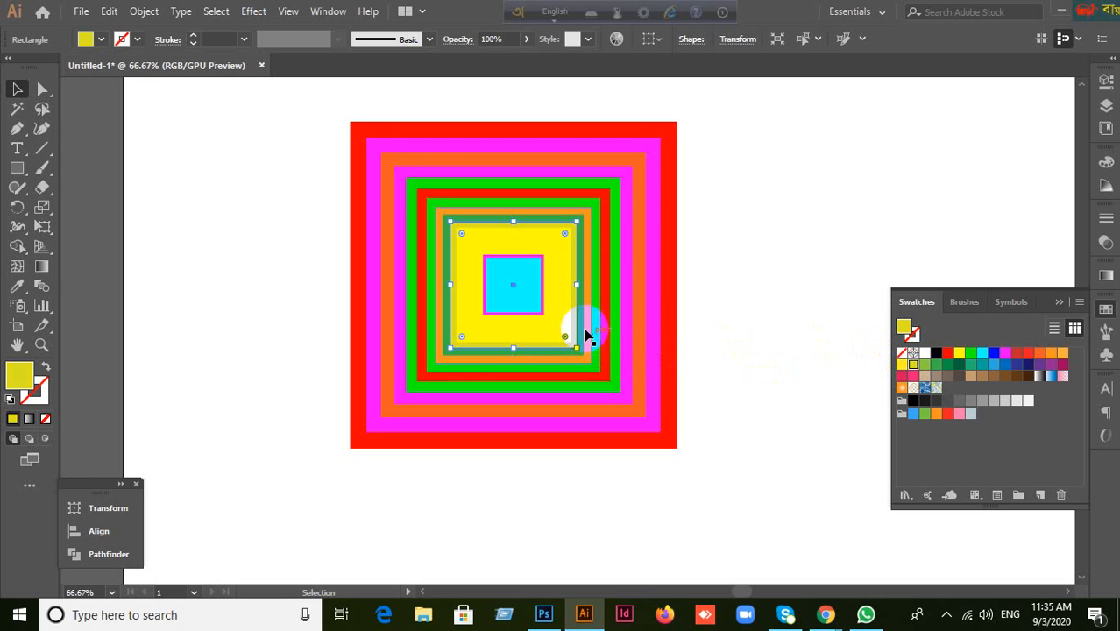
Fill the next two bright yellow squares inside the mustard one with crimson pink and dark red.
{"action": "left_click", "coordinate": [572, 326]}
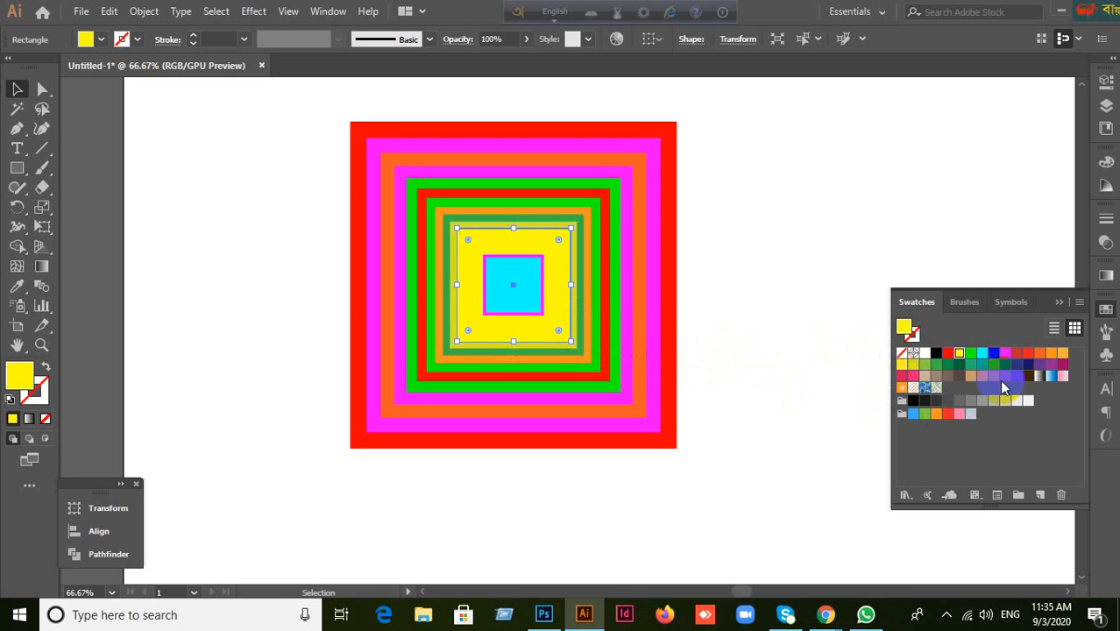
{"action": "left_click", "coordinate": [902, 375]}
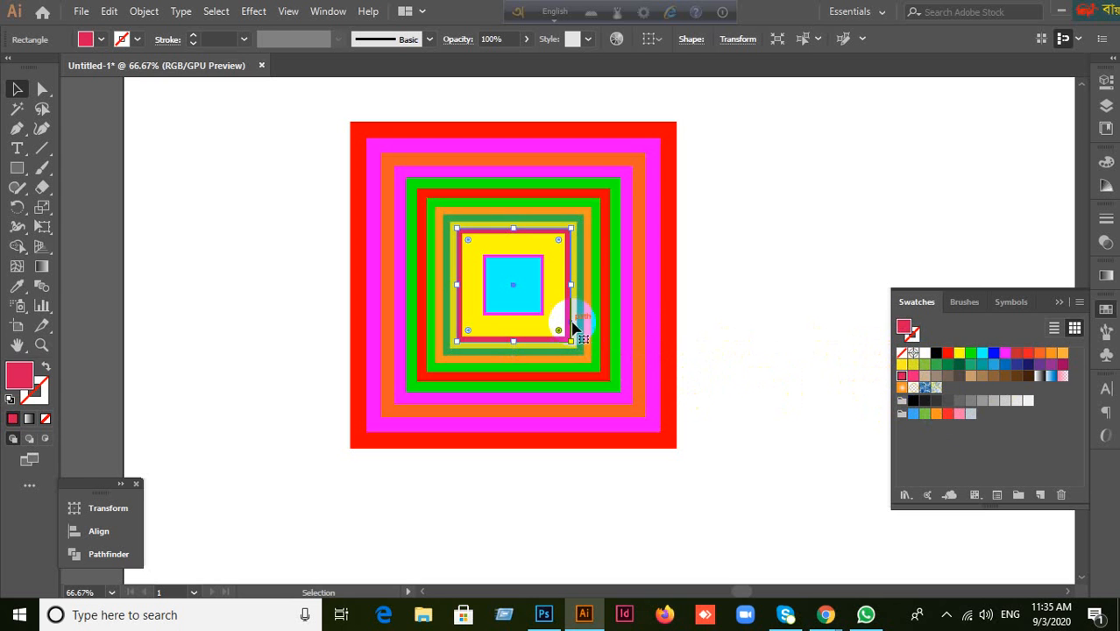
{"action": "left_click", "coordinate": [565, 326]}
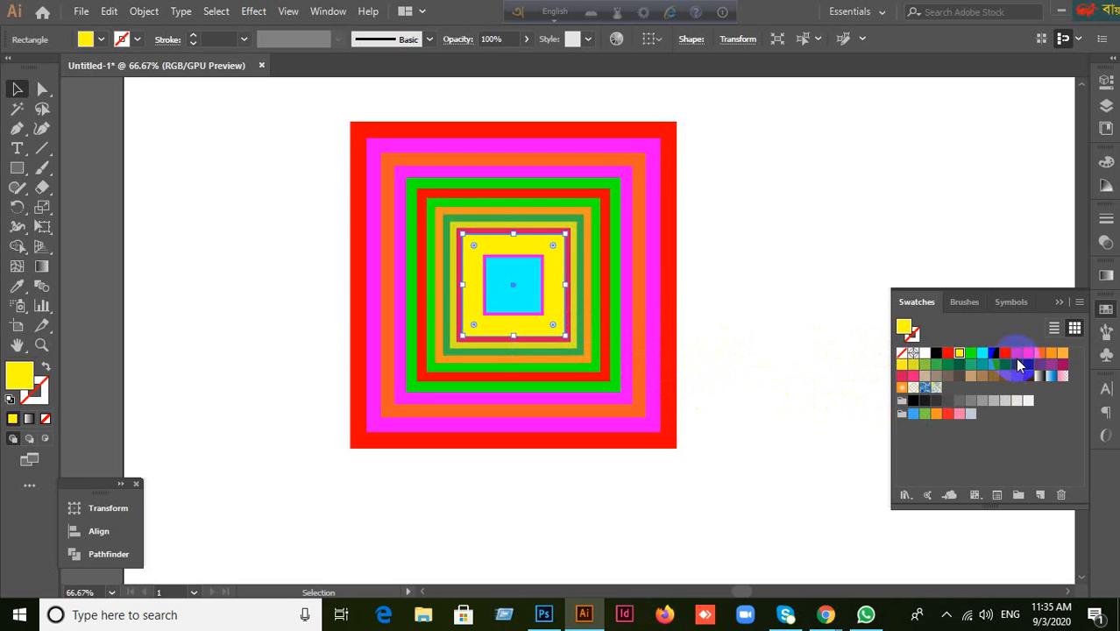
{"action": "left_click", "coordinate": [1017, 353]}
Fill the largest remaining bright yellow square, directly inside the dark red one, with dark red as well.
{"action": "left_click", "coordinate": [557, 300]}
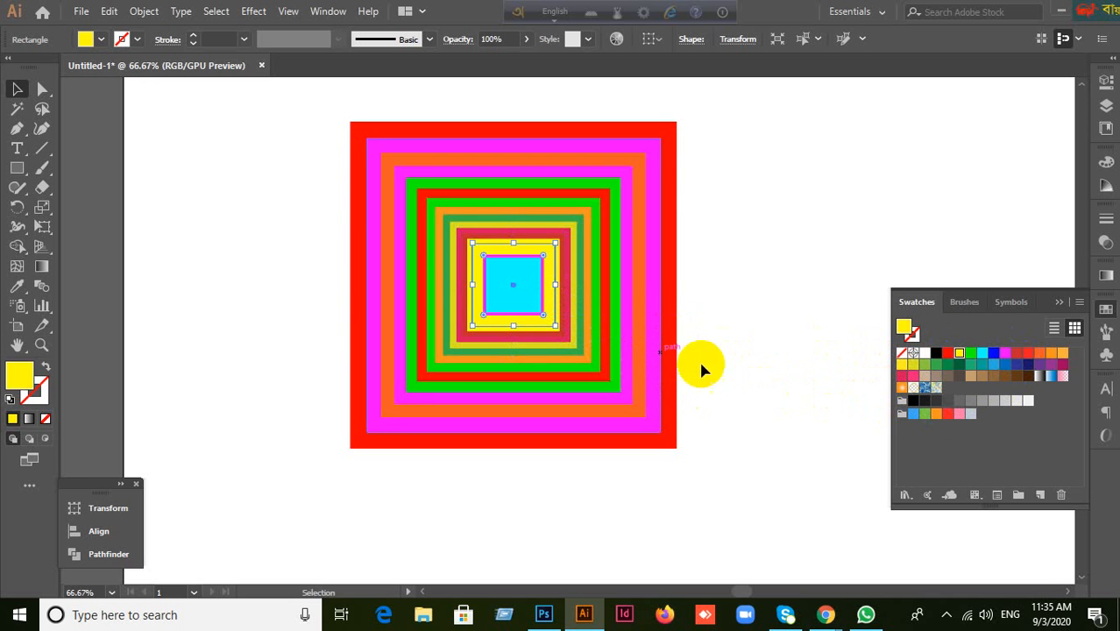
{"action": "scroll", "coordinate": [638, 328], "scroll_direction": "up", "scroll_amount": 1}
{"action": "scroll", "coordinate": [636, 324], "scroll_direction": "up", "scroll_amount": 1}
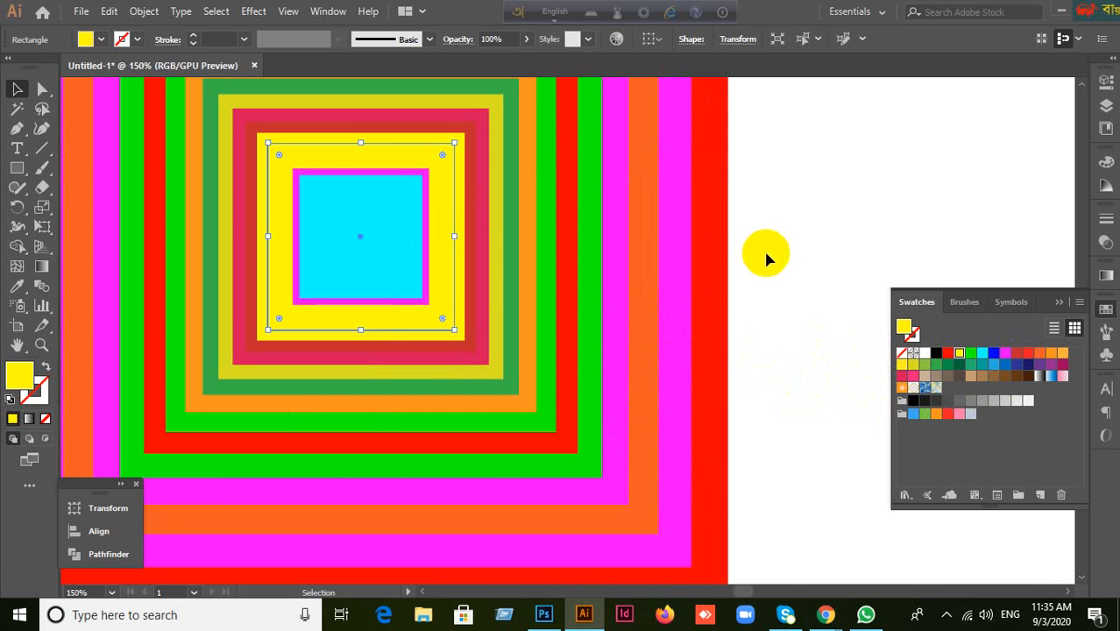
{"action": "left_click", "coordinate": [764, 251]}
{"action": "left_click", "coordinate": [462, 257]}
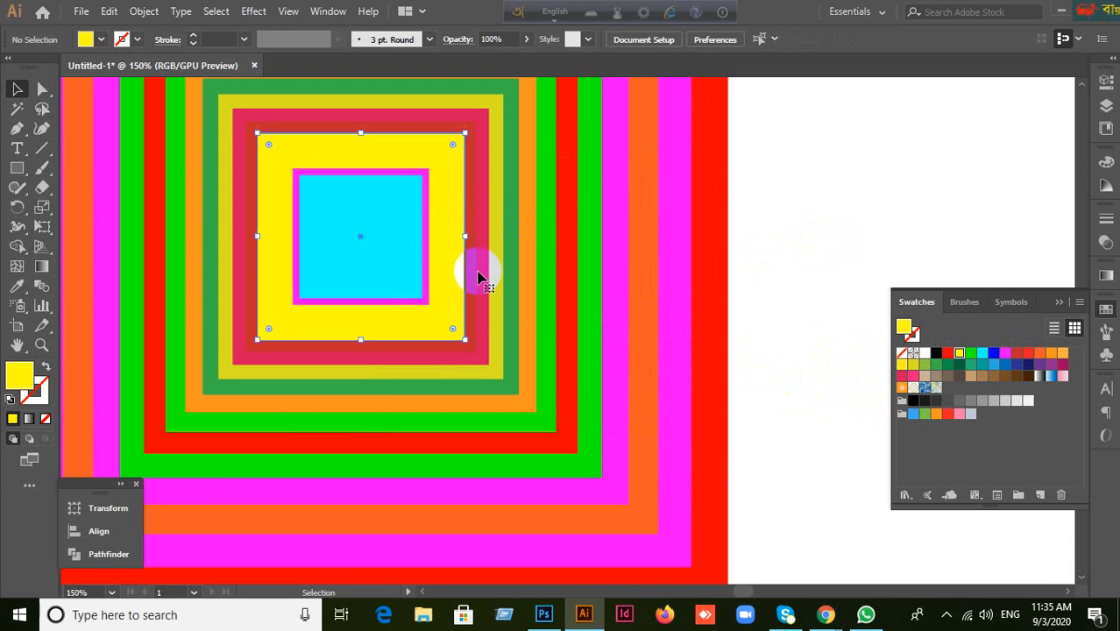
{"action": "left_click", "coordinate": [1017, 353]}
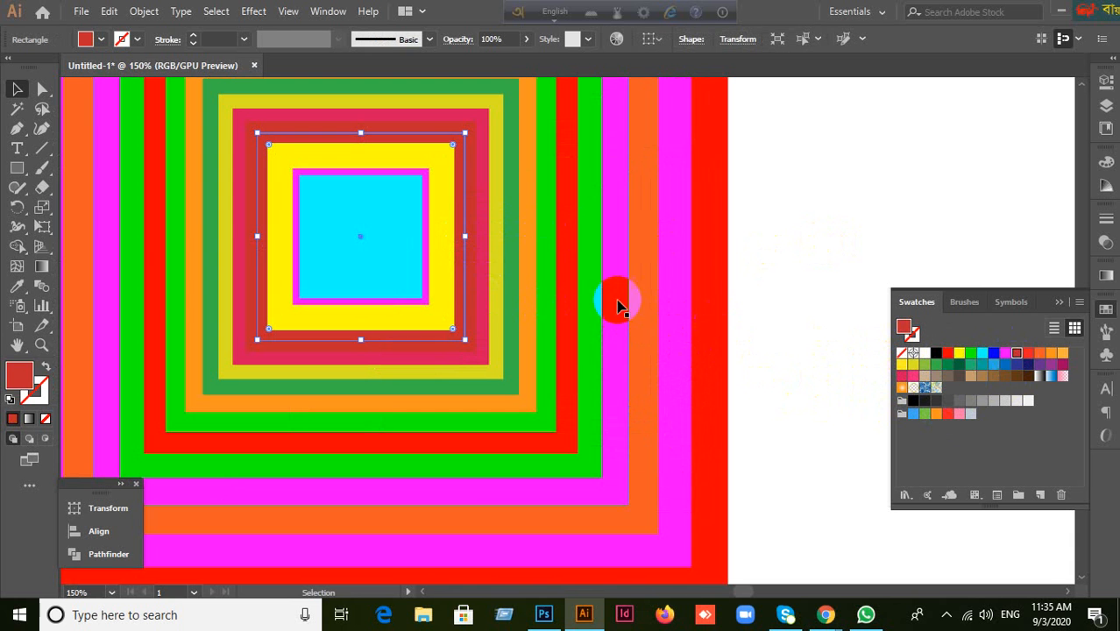
Fill the next bright yellow square inside the dark red ones with cyan and deselect it.
{"action": "left_click", "coordinate": [449, 281]}
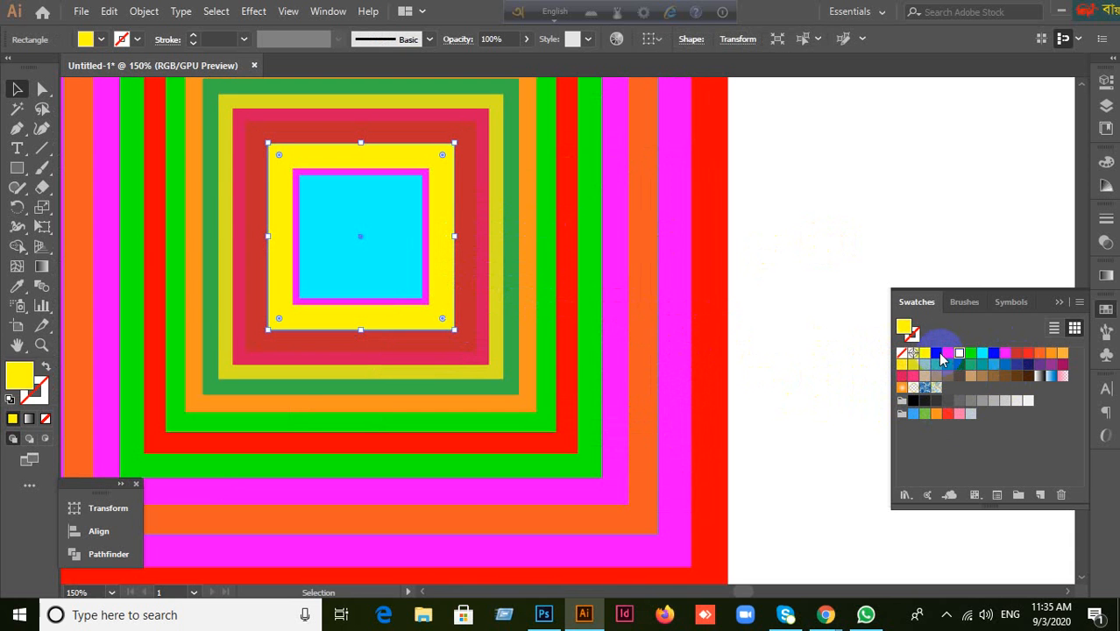
{"action": "left_click_drag", "start_coordinate": [941, 359], "coordinate": [993, 359]}
{"action": "left_click", "coordinate": [984, 354]}
{"action": "left_click", "coordinate": [822, 237]}
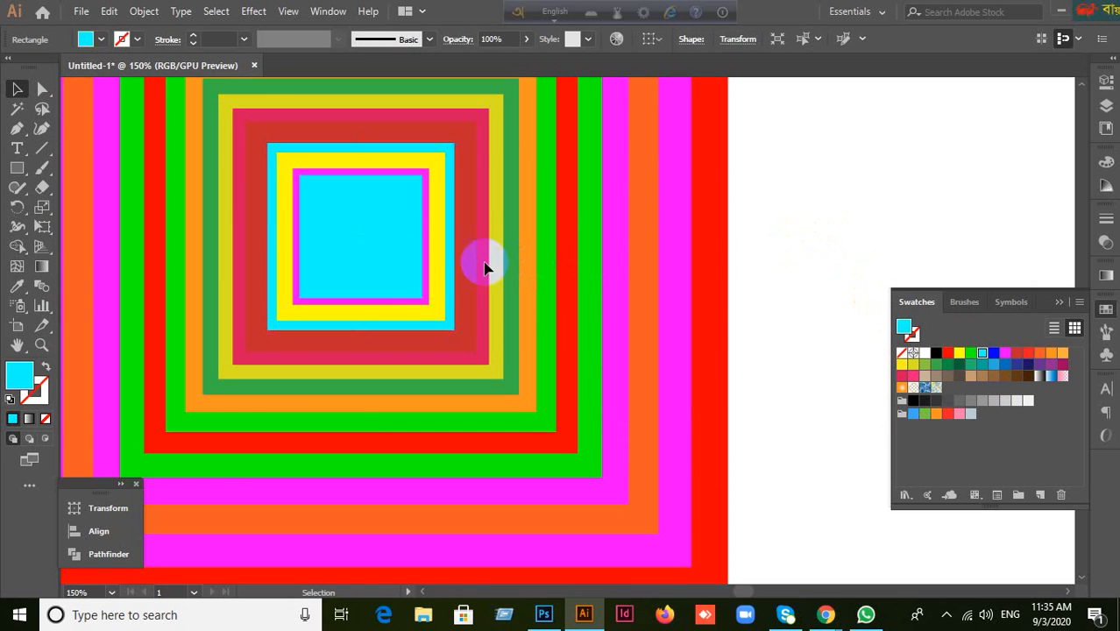
Fill the yellow square directly around the magenta one with tan brown and the last yellow square with light orange.
{"action": "left_click", "coordinate": [436, 275]}
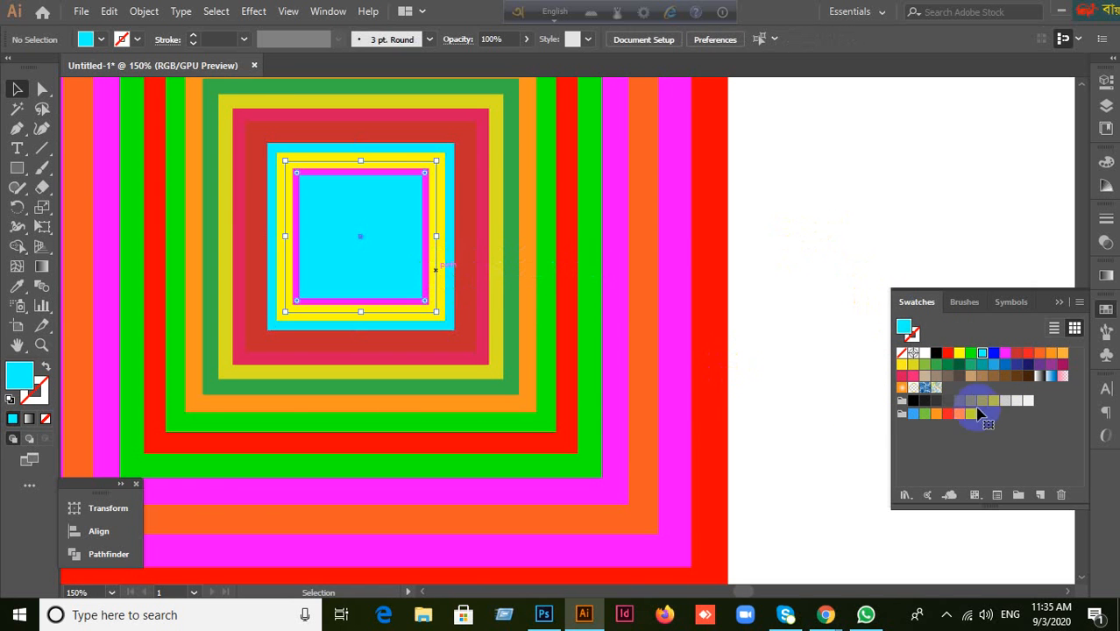
{"action": "left_click", "coordinate": [982, 375]}
{"action": "left_click", "coordinate": [796, 293]}
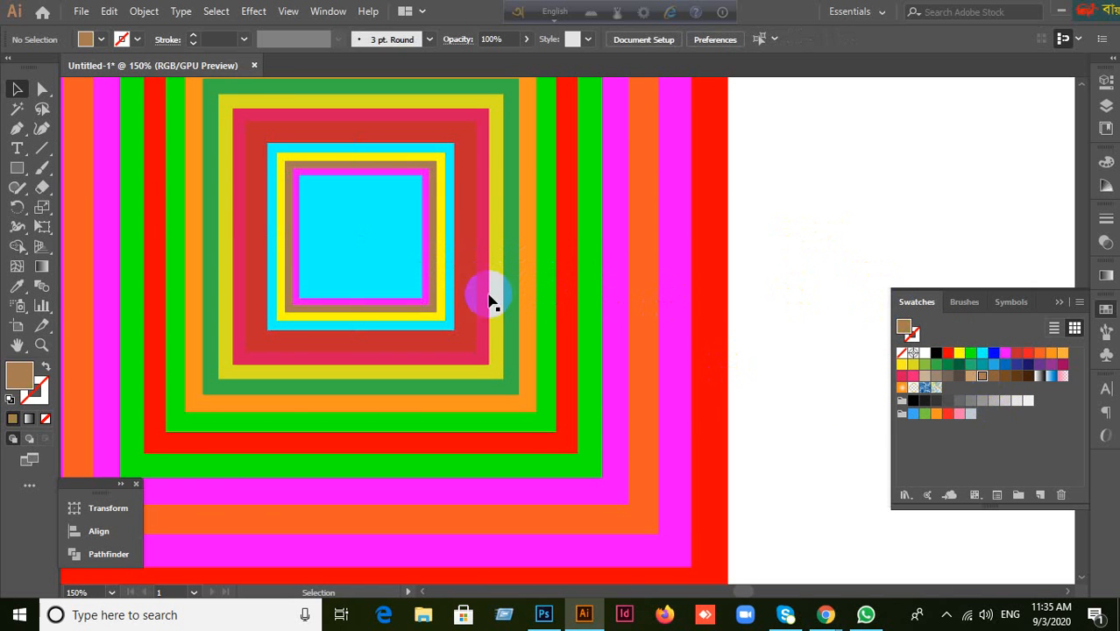
{"action": "left_click", "coordinate": [447, 312]}
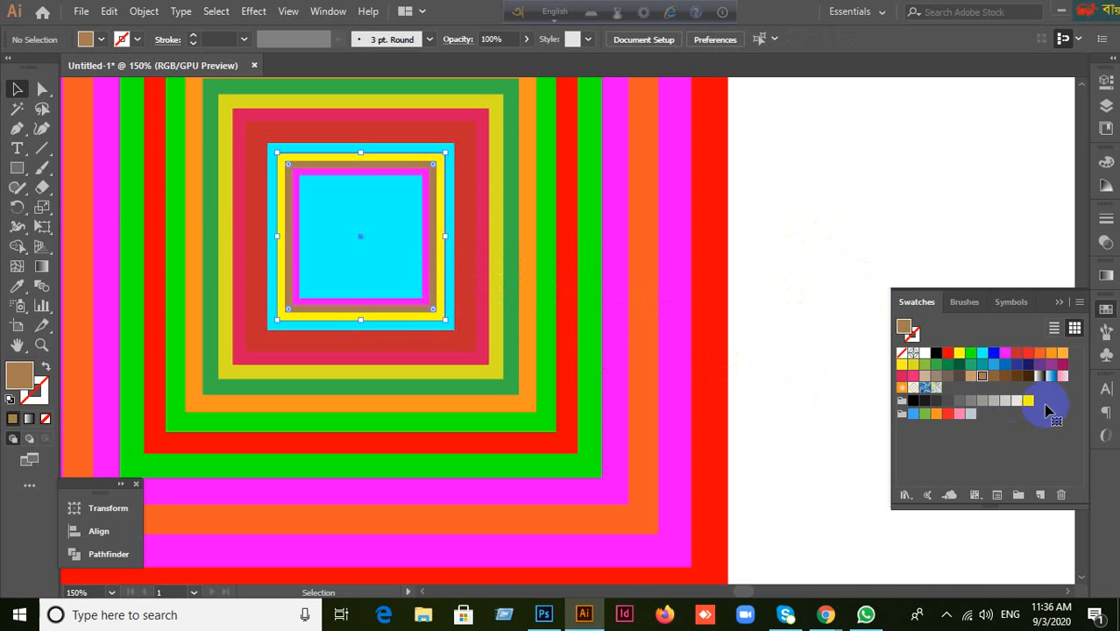
{"action": "left_click", "coordinate": [1062, 353]}
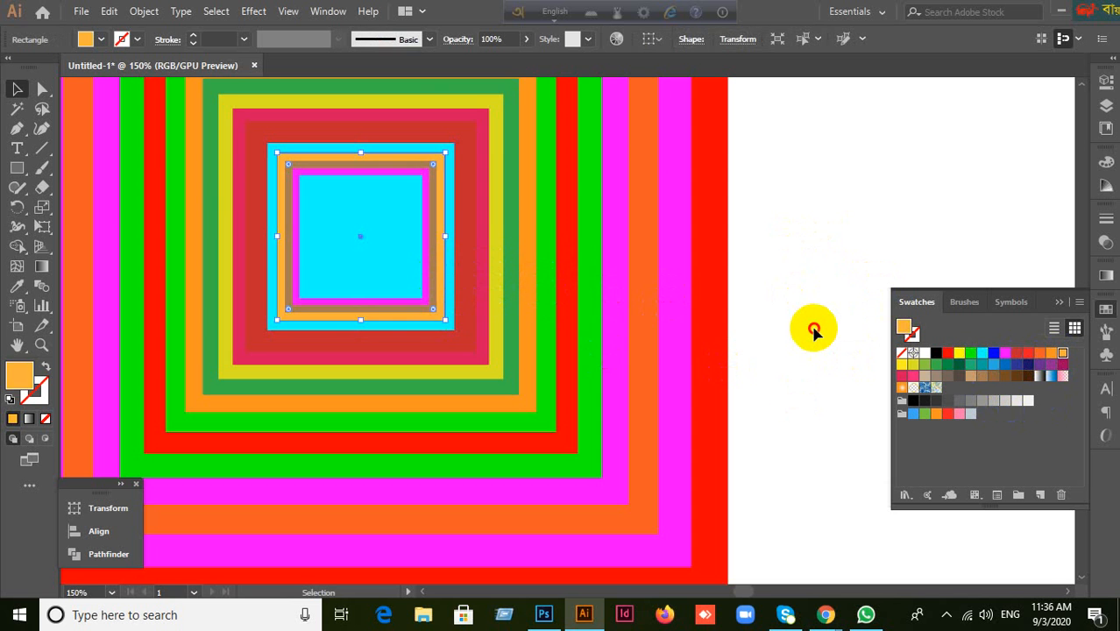
{"action": "left_click", "coordinate": [812, 325]}
{"action": "key", "text": "ctrl+0"}
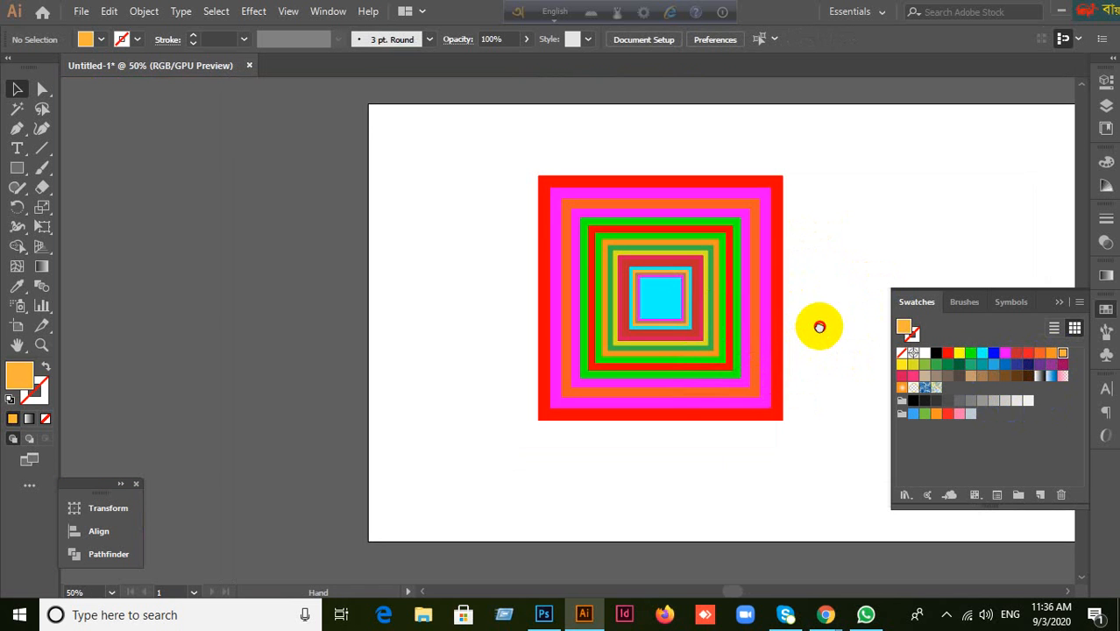
Move the whole set of multicolored nested squares to the left so it lies mostly off the artboard.
{"action": "left_click_drag", "start_coordinate": [317, 176], "coordinate": [192, 342]}
{"action": "key", "text": "ctrl+z"}
{"action": "left_click", "coordinate": [590, 367]}
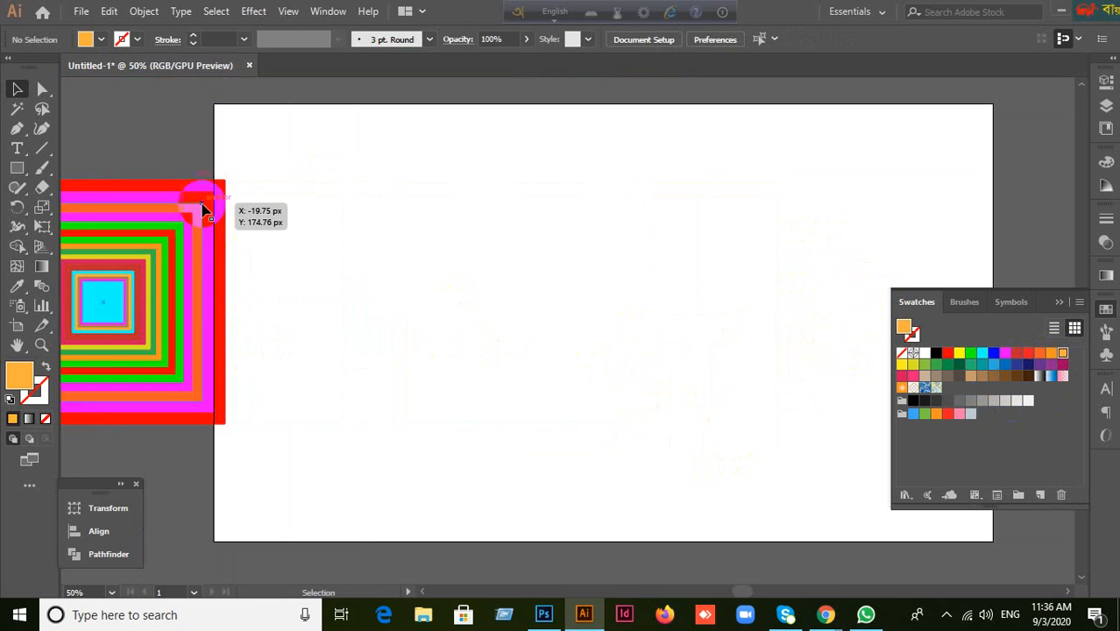
Draw a light orange square near the middle of the artboard and make a uniform 90% scaled copy about its center.
{"action": "left_click", "coordinate": [17, 166]}
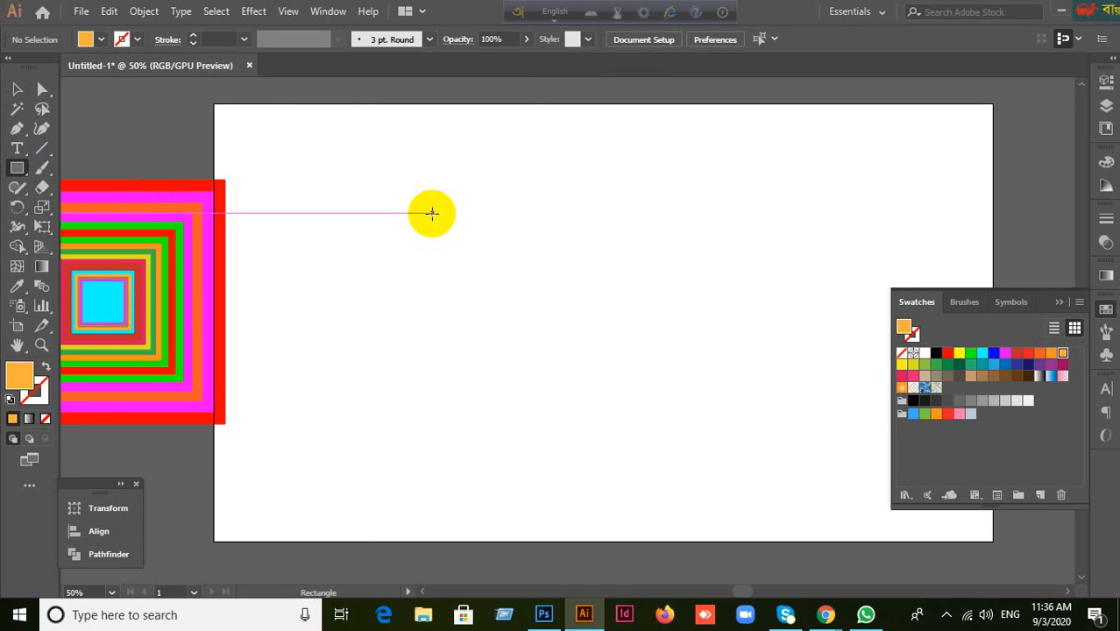
{"action": "left_click_drag", "start_coordinate": [430, 204], "coordinate": [638, 343]}
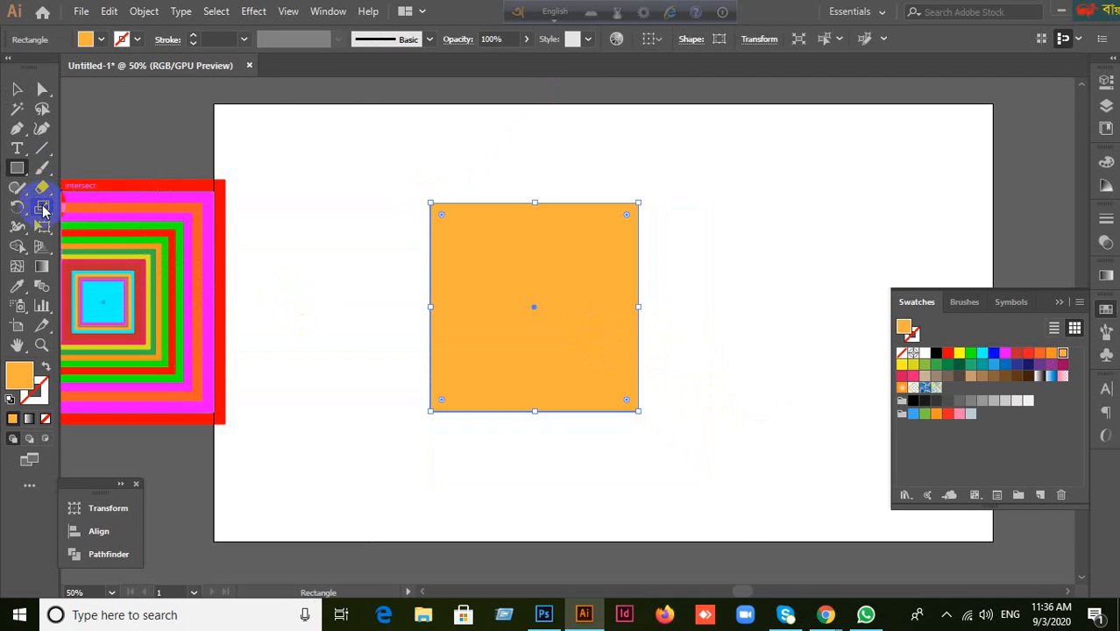
{"action": "left_click_drag", "start_coordinate": [43, 211], "coordinate": [95, 200]}
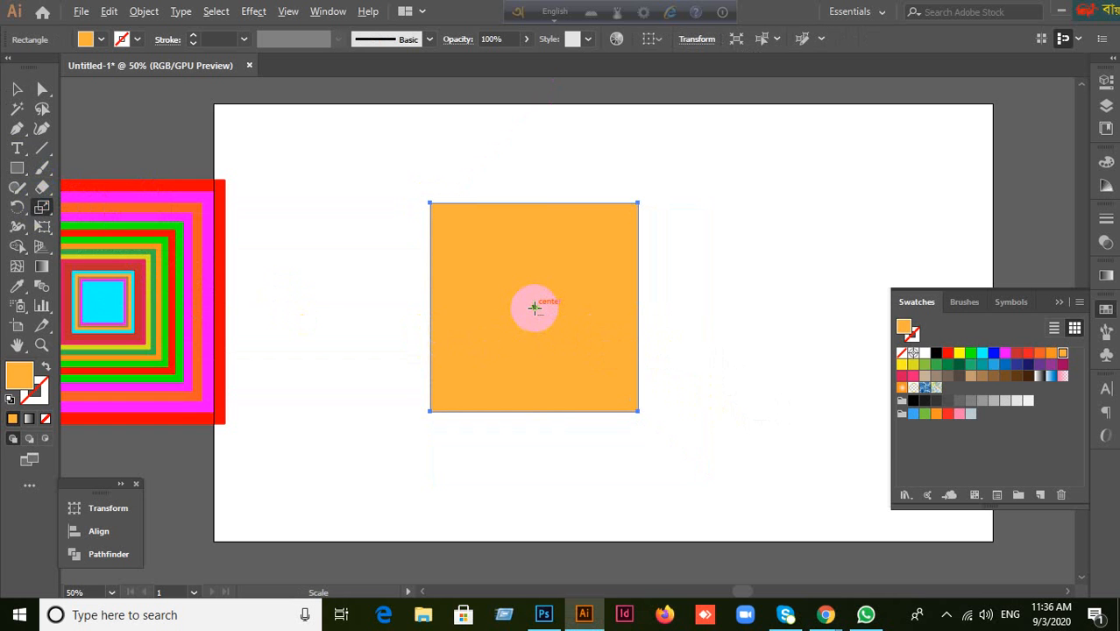
{"action": "left_click", "coordinate": [535, 306], "text": "alt"}
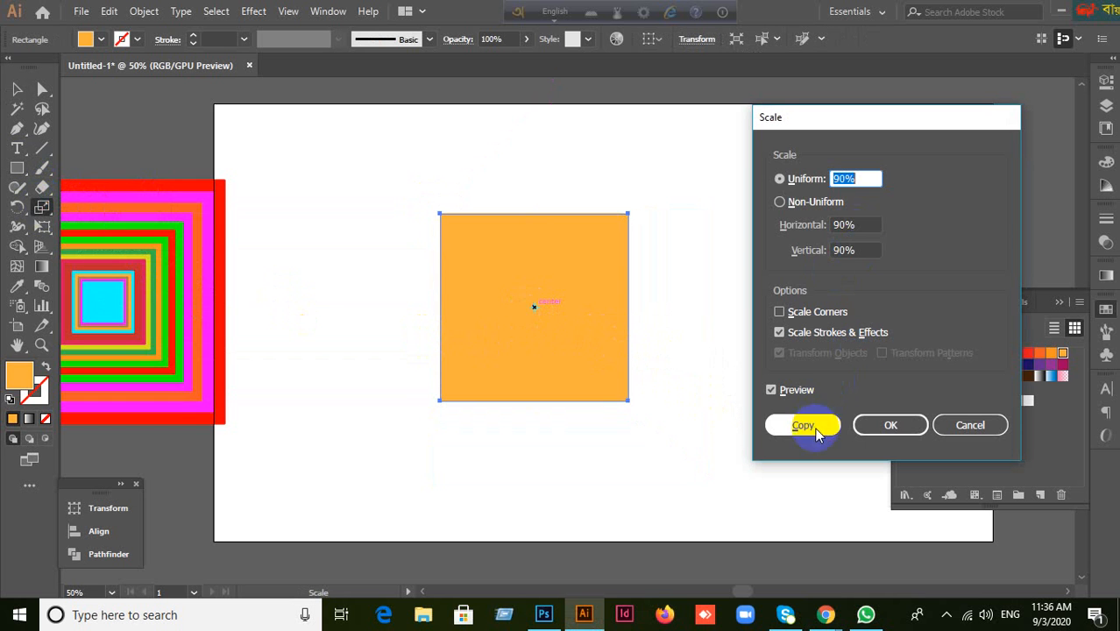
{"action": "left_click", "coordinate": [816, 433]}
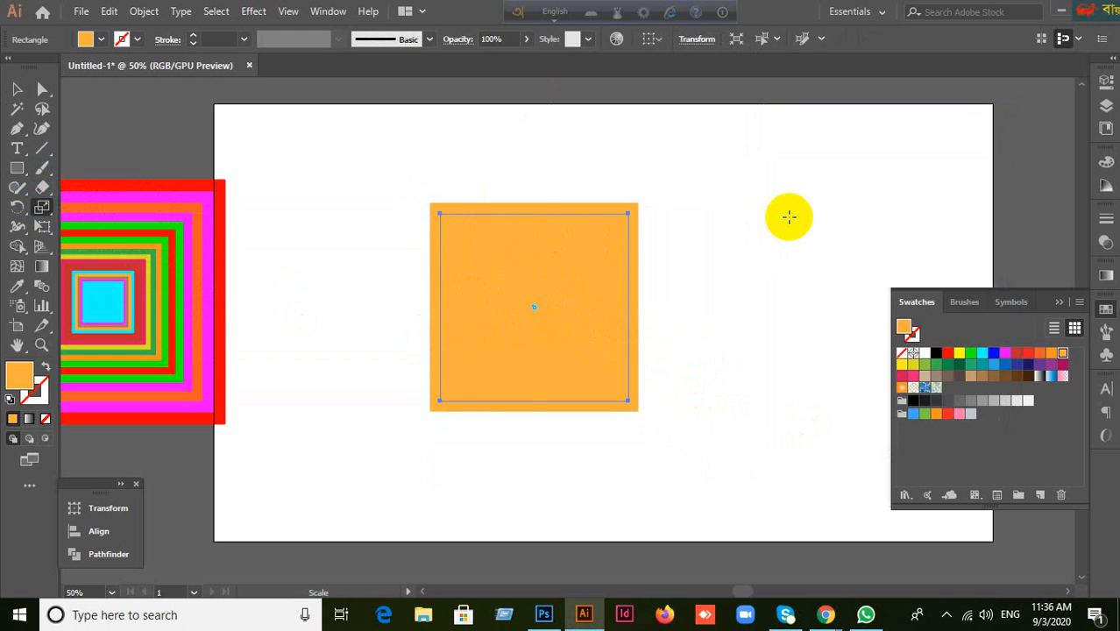
Repeat the scaled copy of the orange square until a tiny square remains at the center.
{"action": "key", "text": "ctrl+d"}
{"action": "key", "text": "ctrl+d"}
{"action": "key", "text": "ctrl+d"}
{"action": "key", "text": "ctrl+d"}
{"action": "key", "text": "ctrl+d"}
{"action": "key", "text": "ctrl+d"}
{"action": "key", "text": "ctrl+d"}
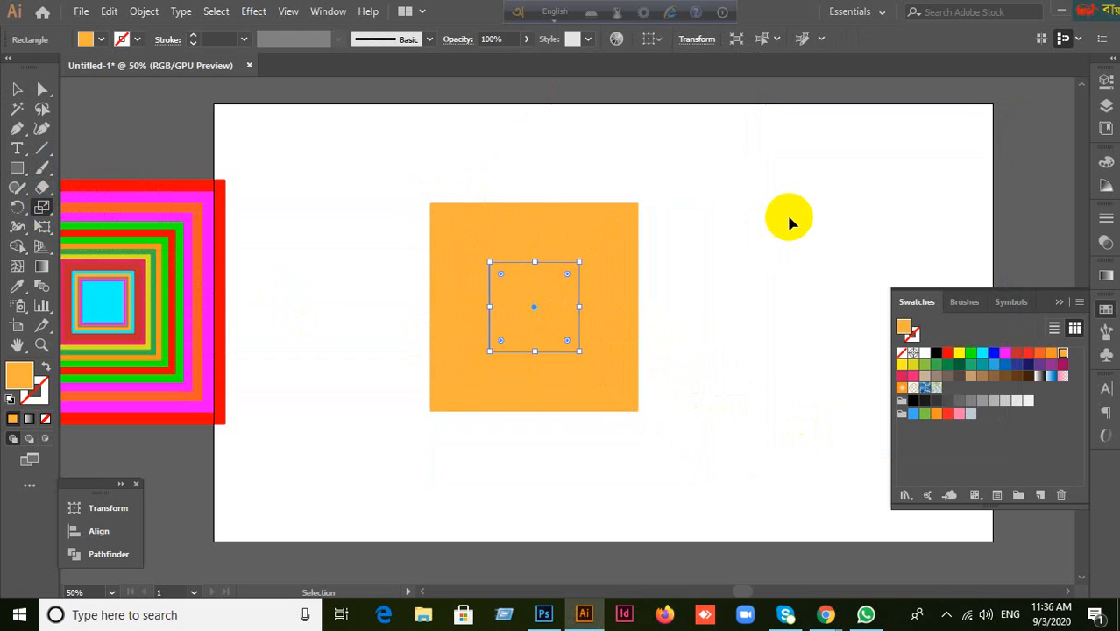
{"action": "key", "text": "ctrl+d"}
{"action": "key", "text": "ctrl+d"}
{"action": "key", "text": "ctrl+d"}
{"action": "key", "text": "ctrl+d"}
{"action": "key", "text": "ctrl+d"}
{"action": "key", "text": "ctrl+d"}
{"action": "key", "text": "ctrl+d"}
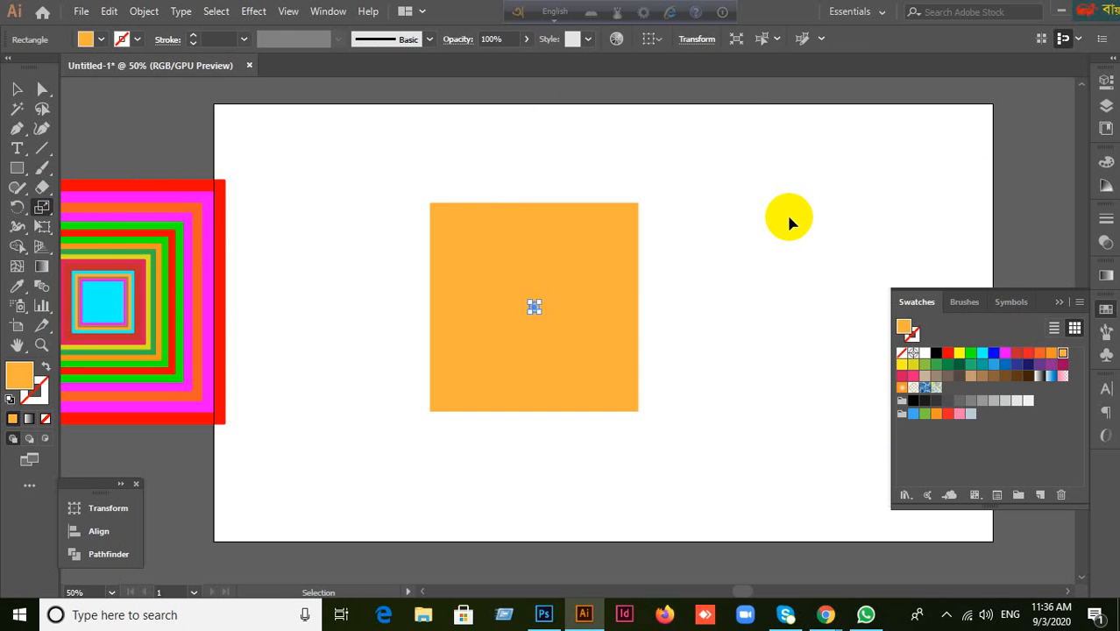
Fill the tiny innermost square with cyan and deselect it.
{"action": "key", "text": "s"}
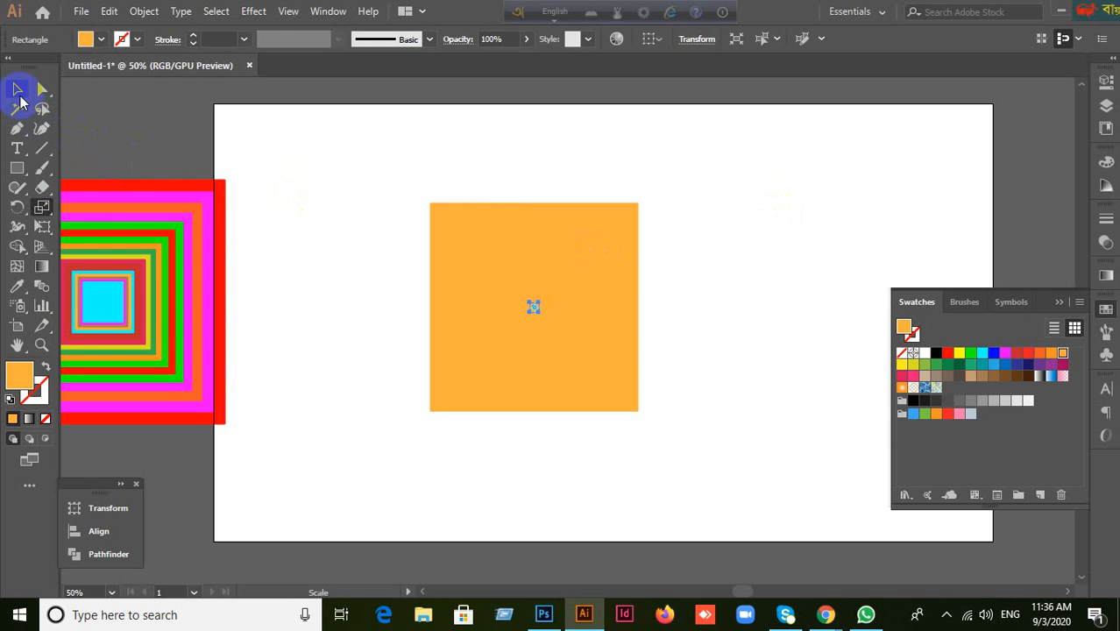
{"action": "left_click", "coordinate": [981, 352]}
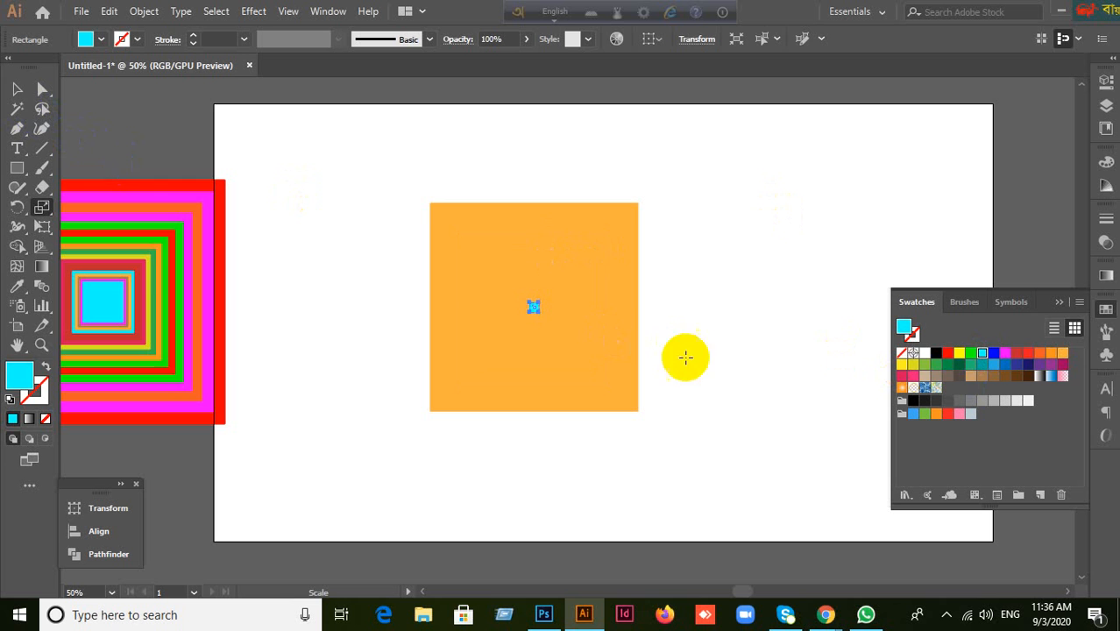
{"action": "left_click", "coordinate": [17, 89]}
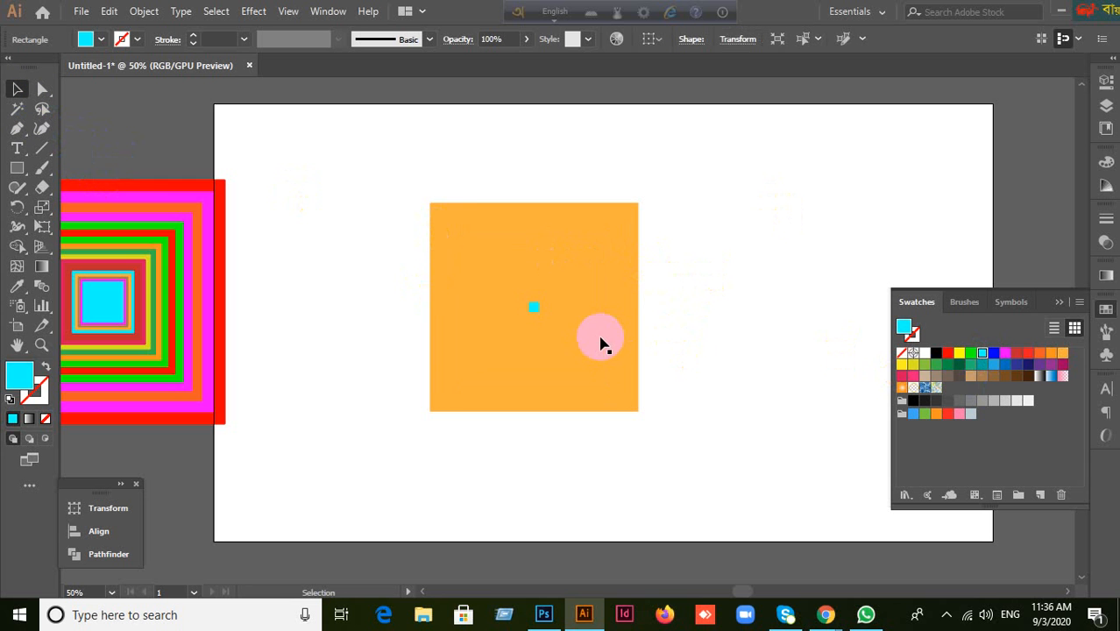
{"action": "key", "text": "ctrl+shift+a"}
Move the largest orange square up and to the right of the stack and select all the remaining nested squares.
{"action": "left_click", "coordinate": [637, 203]}
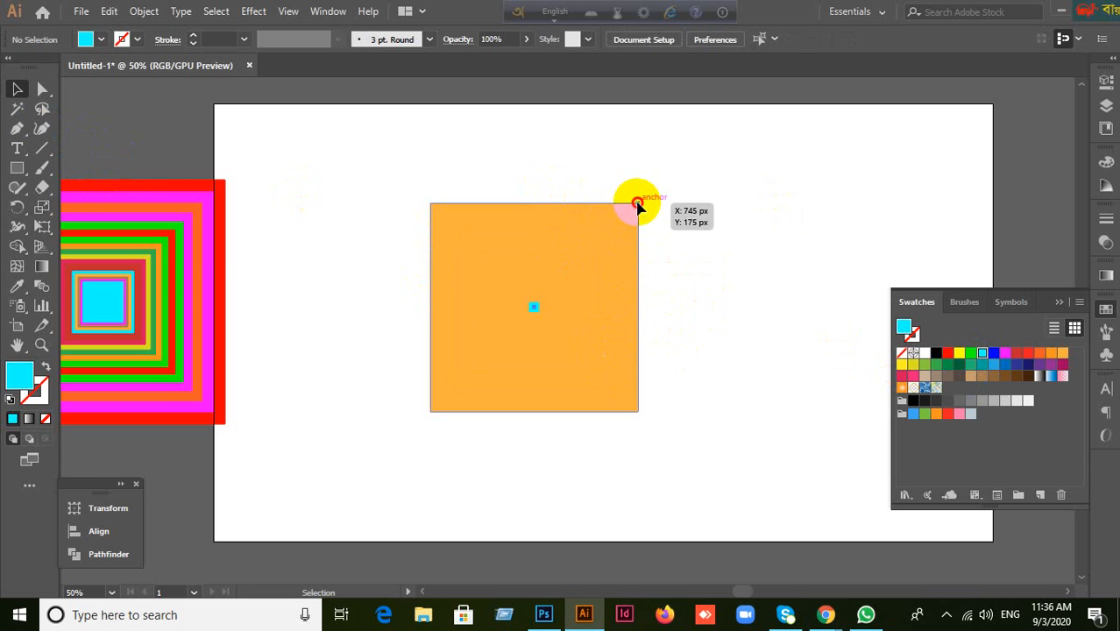
{"action": "left_click_drag", "start_coordinate": [637, 203], "coordinate": [810, 146]}
{"action": "left_click_drag", "start_coordinate": [363, 192], "coordinate": [582, 453]}
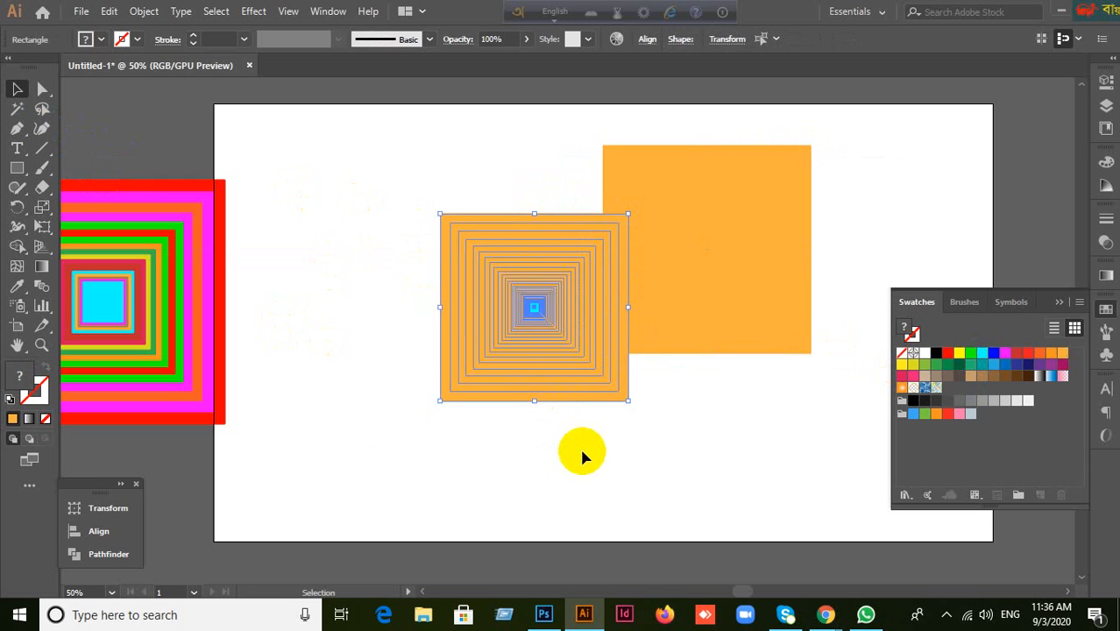
{"action": "left_click", "coordinate": [579, 447]}
{"action": "mouse_move", "coordinate": [445, 201]}
{"action": "left_mouse_down"}
{"action": "mouse_move", "coordinate": [587, 400]}
{"action": "mouse_move", "coordinate": [591, 458]}
{"action": "left_mouse_up"}
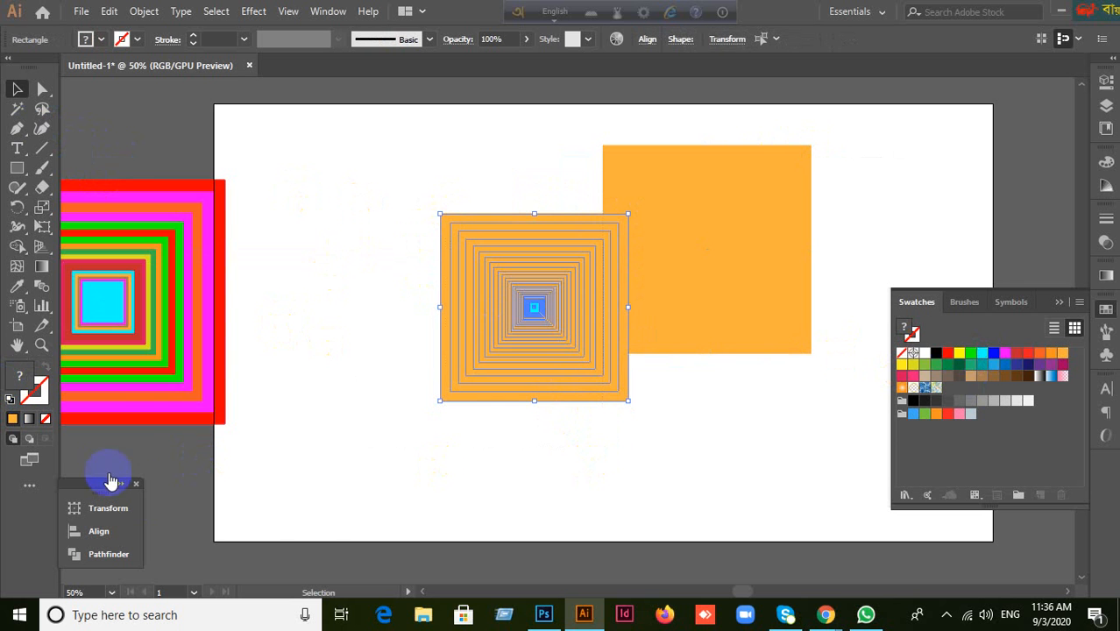
Set the fill color to yellow with nothing selected, and reselect all the nested squares of the orange stack.
{"action": "left_click", "coordinate": [281, 510]}
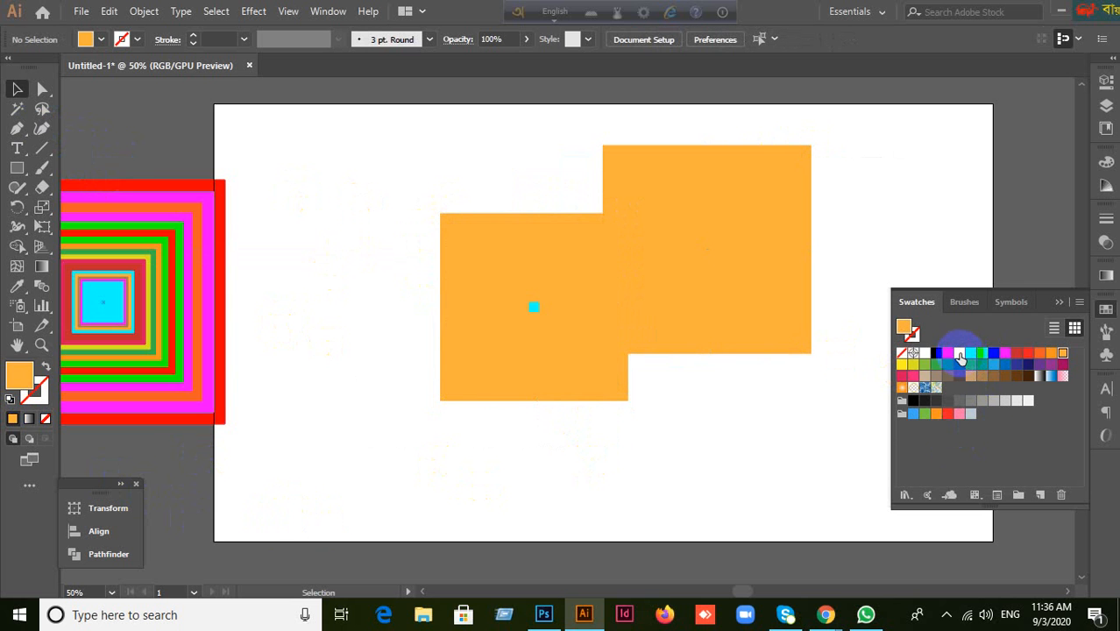
{"action": "left_click", "coordinate": [959, 353]}
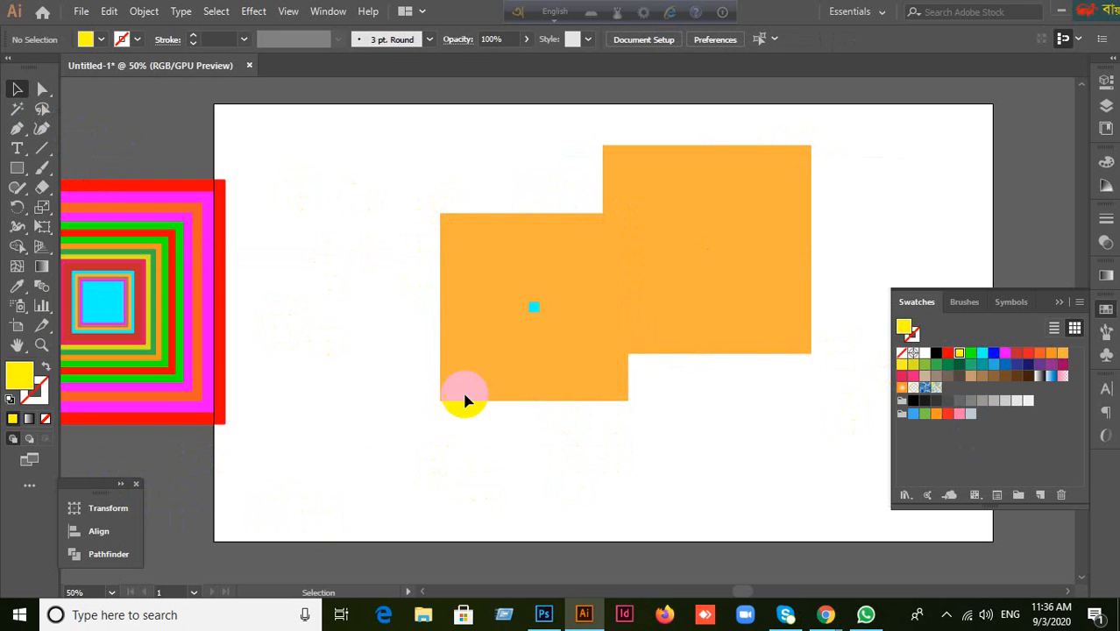
{"action": "left_click_drag", "start_coordinate": [405, 184], "coordinate": [569, 405]}
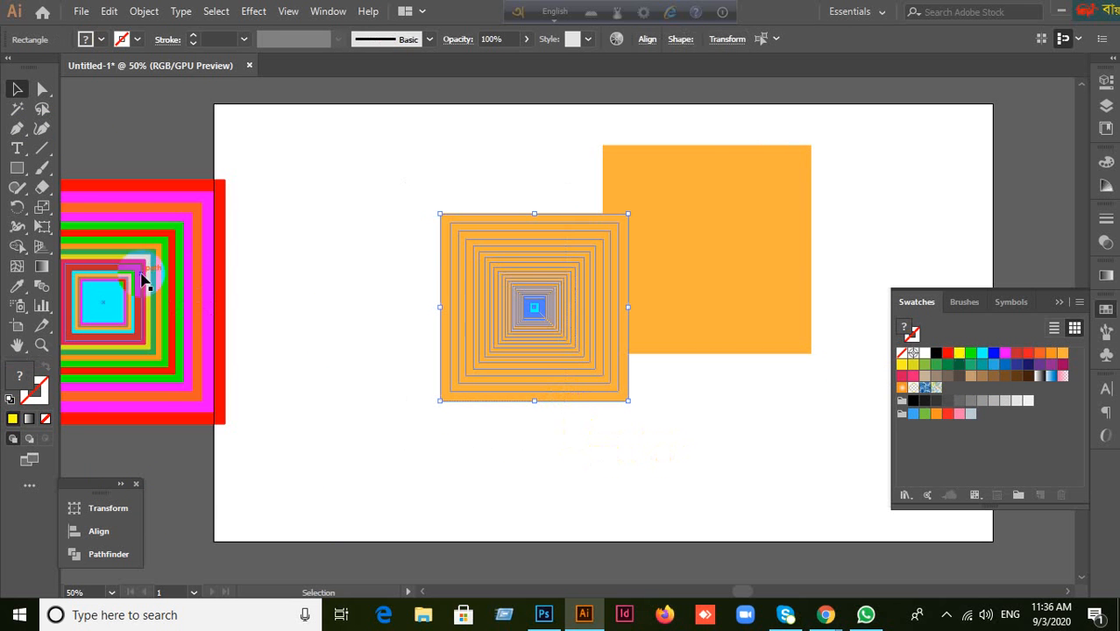
Look through the hidden tool groups, including the symbol, transform, scale, Shape Builder, eyedropper, perspective, eraser, brush and shape tools.
{"action": "left_click", "coordinate": [21, 305]}
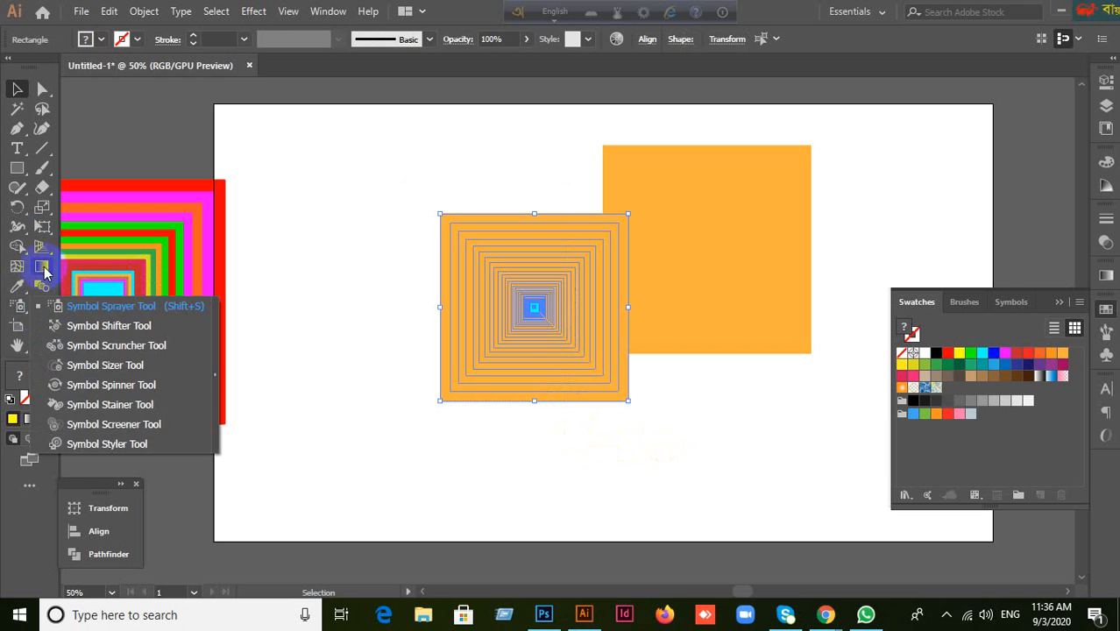
{"action": "left_click", "coordinate": [41, 247]}
{"action": "left_click", "coordinate": [42, 229]}
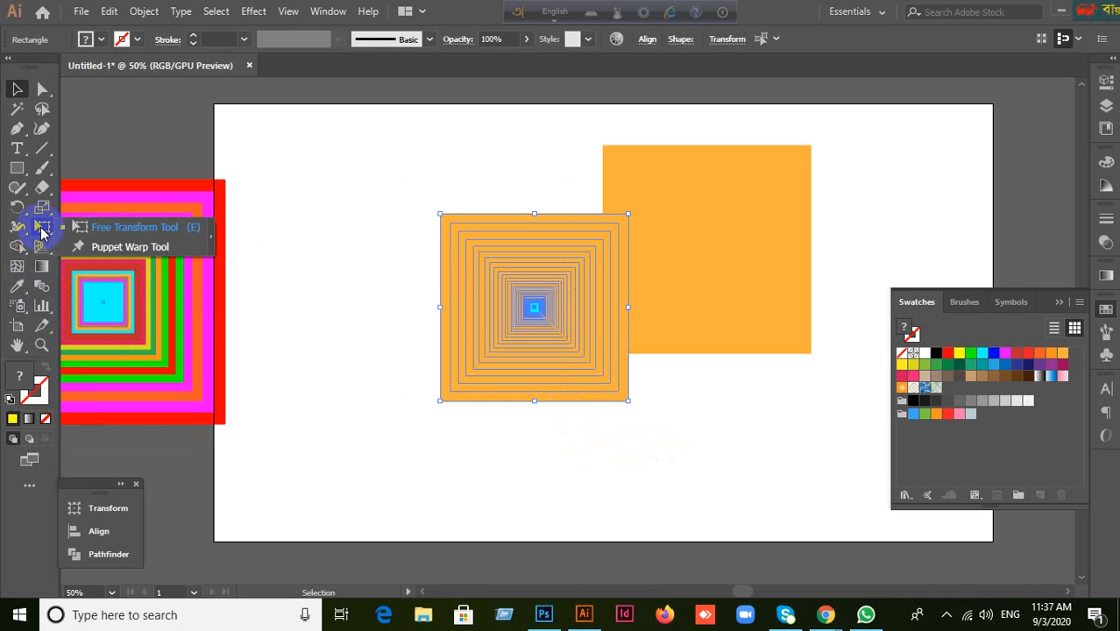
{"action": "left_click", "coordinate": [42, 208]}
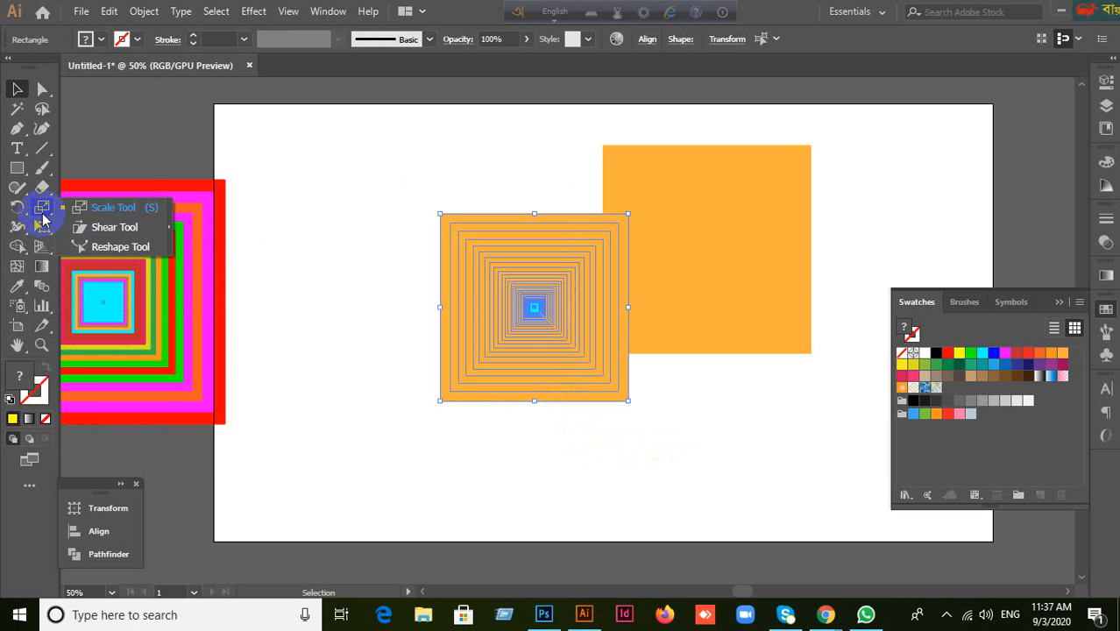
{"action": "left_click", "coordinate": [21, 259]}
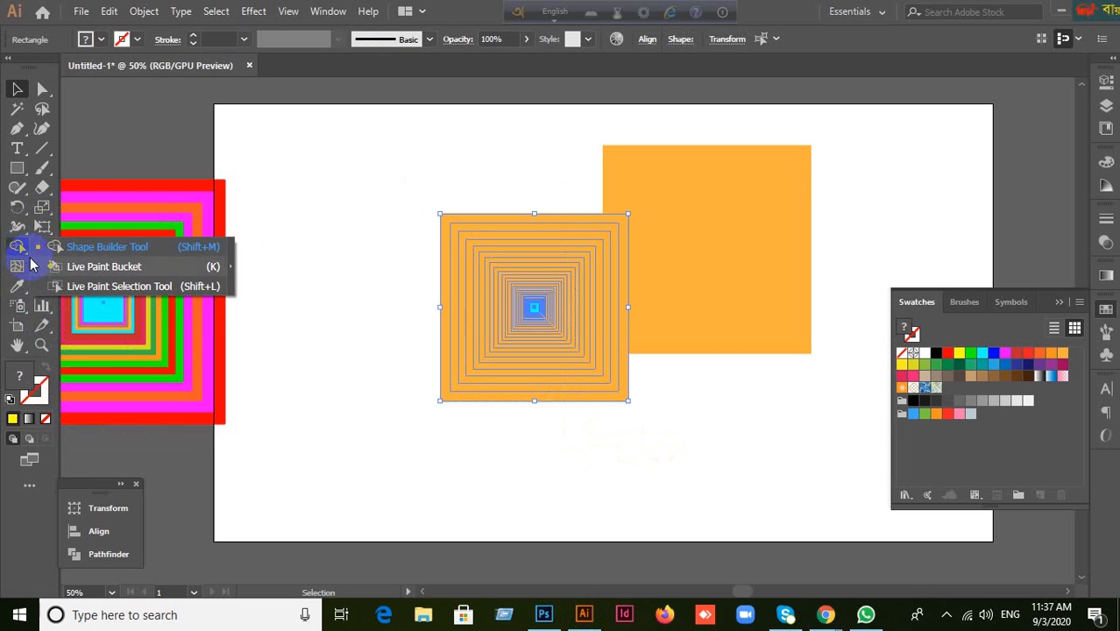
{"action": "left_click", "coordinate": [19, 285]}
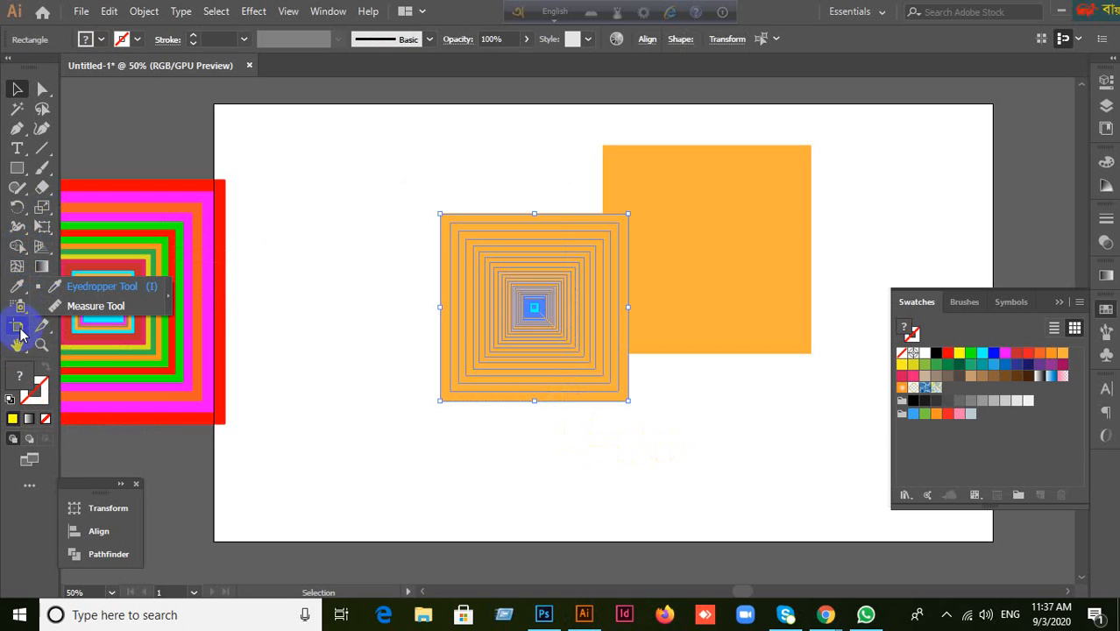
{"action": "left_click", "coordinate": [43, 329]}
{"action": "left_click", "coordinate": [42, 305]}
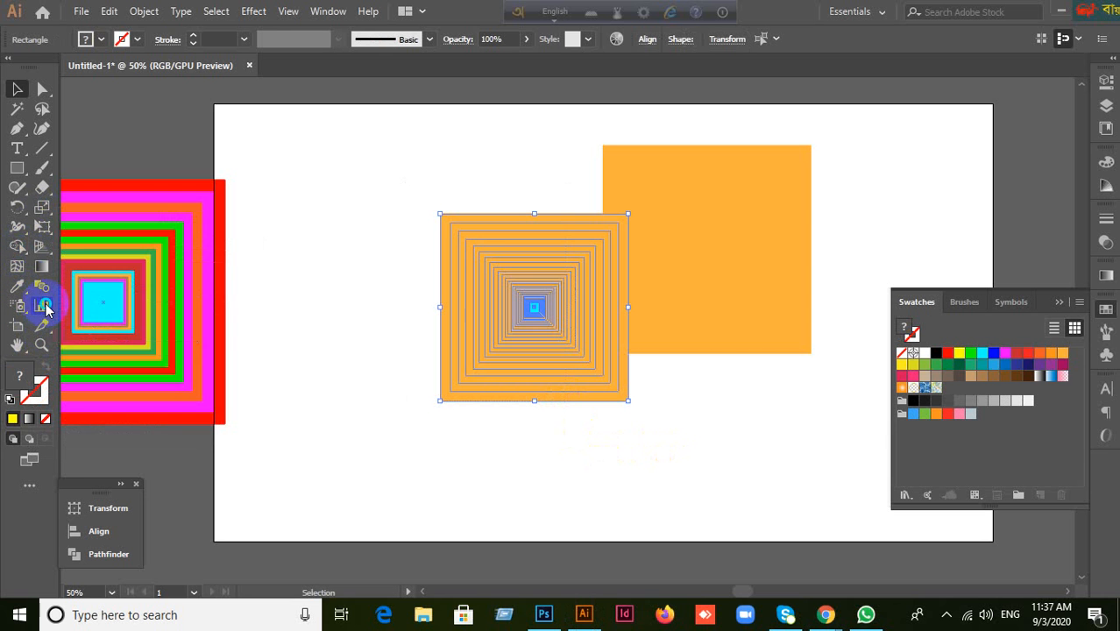
{"action": "left_click", "coordinate": [46, 254]}
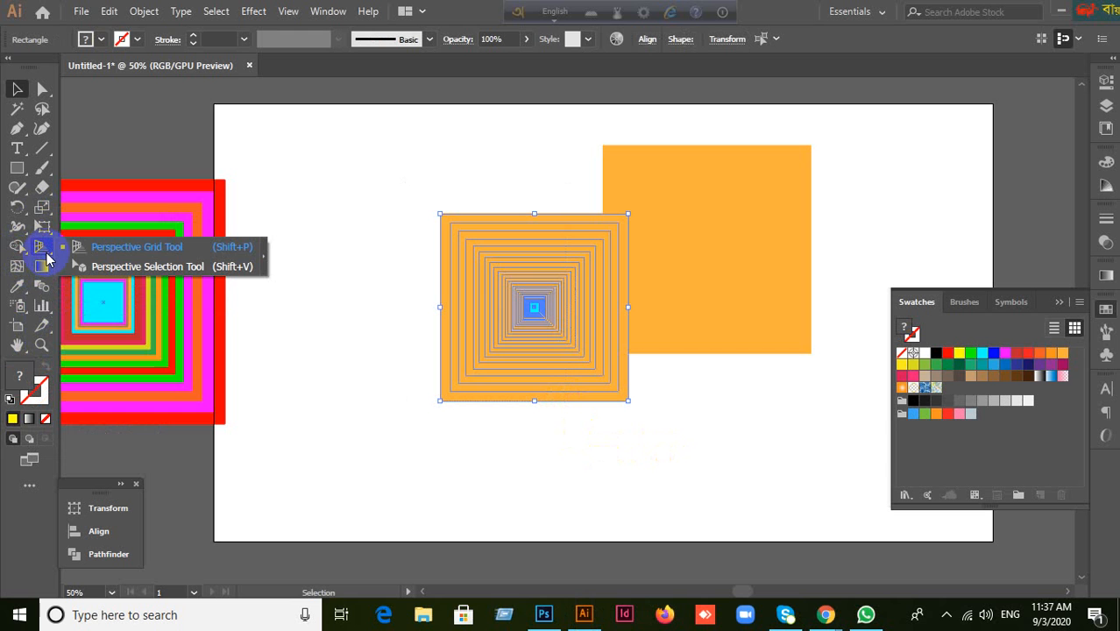
{"action": "left_click", "coordinate": [47, 230]}
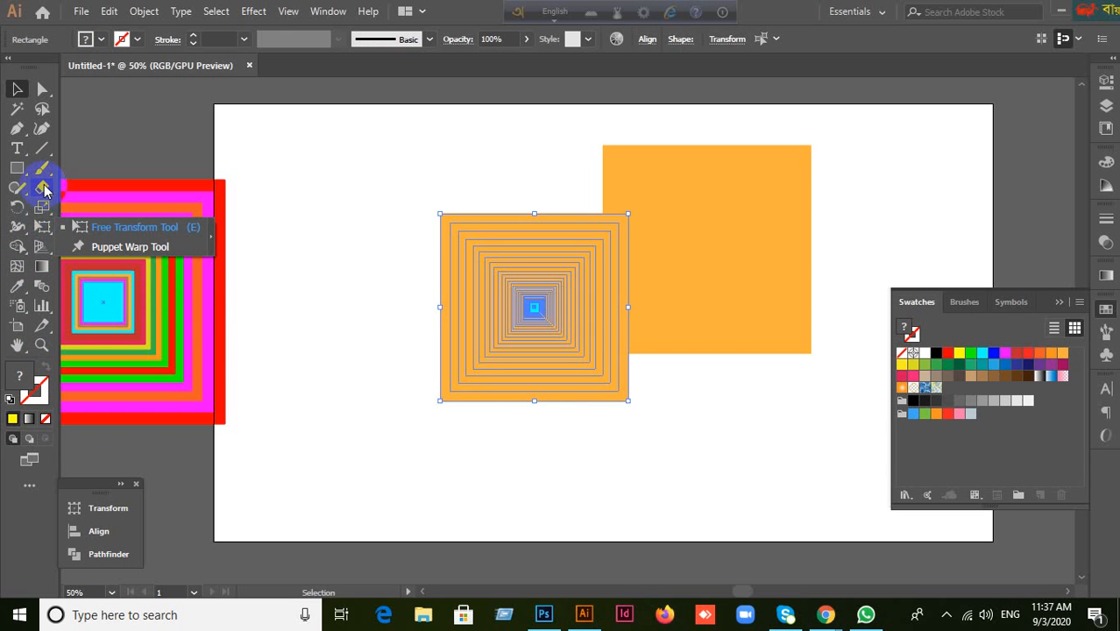
{"action": "left_click", "coordinate": [43, 190]}
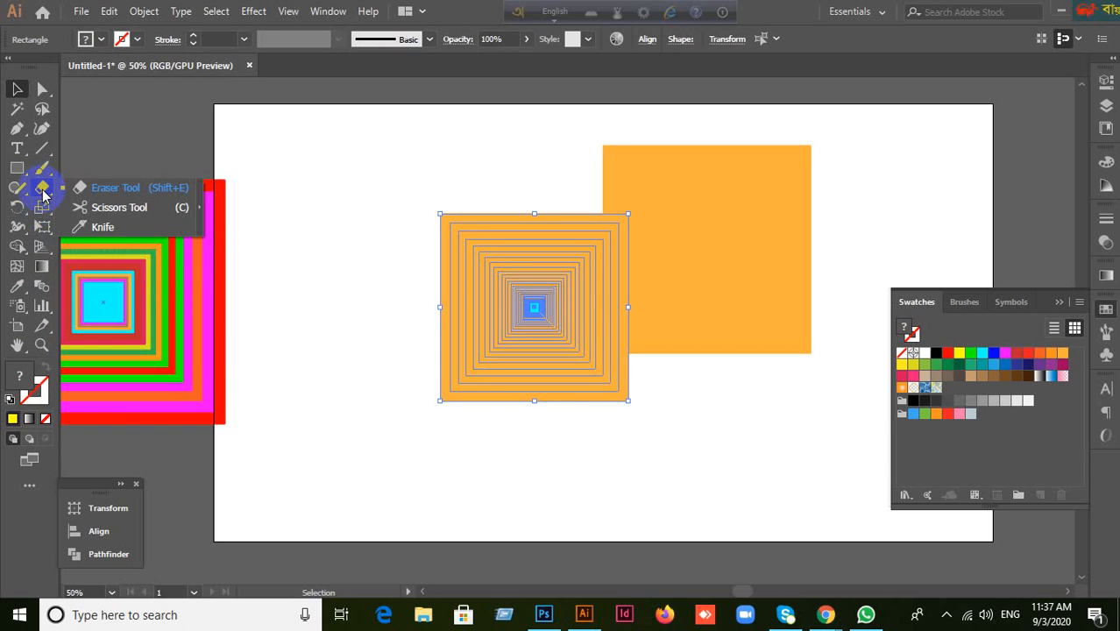
{"action": "left_click", "coordinate": [45, 173]}
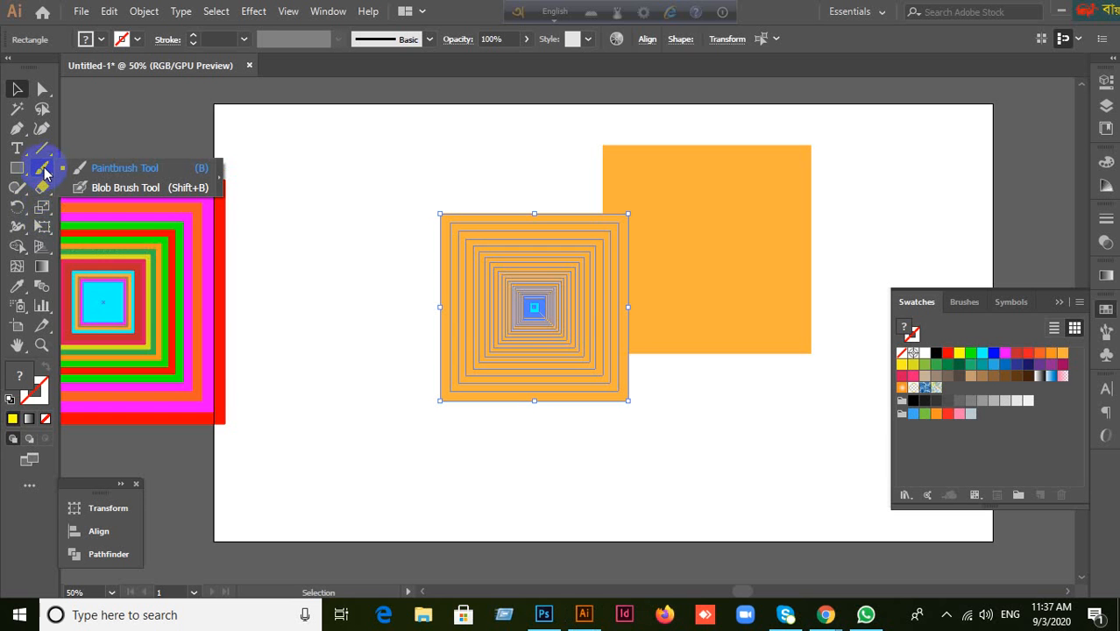
{"action": "left_click", "coordinate": [27, 176]}
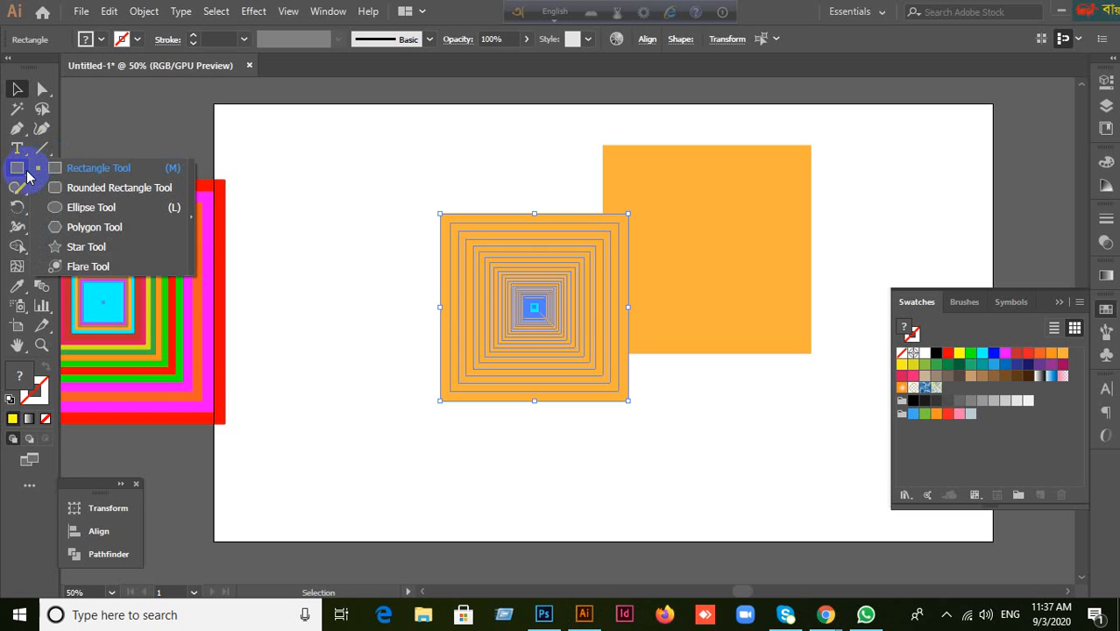
Examine the nested tool groups in the toolbox, including the shape, pen, width, symbol, graph, perspective and eraser variants.
{"action": "left_click", "coordinate": [22, 192]}
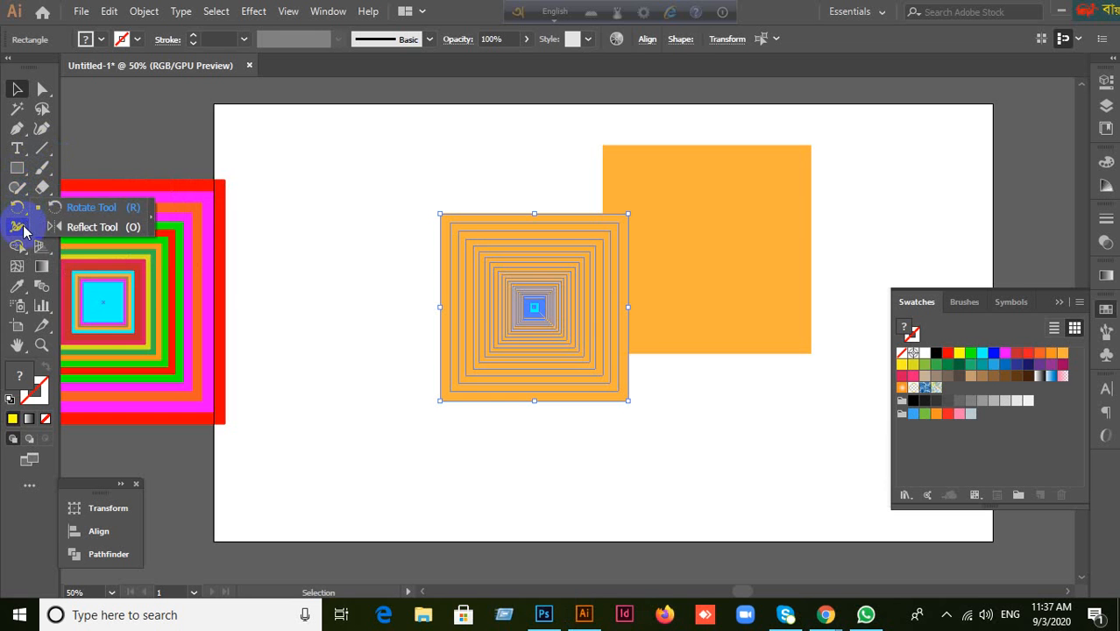
{"action": "left_click", "coordinate": [21, 229]}
{"action": "left_click", "coordinate": [22, 250]}
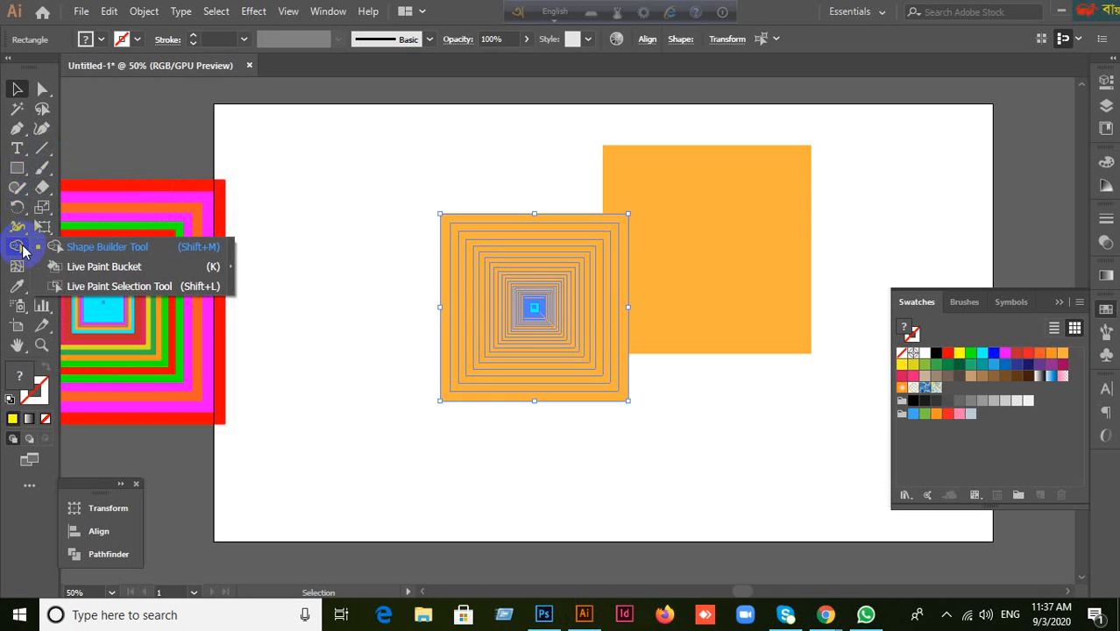
{"action": "left_click", "coordinate": [19, 290]}
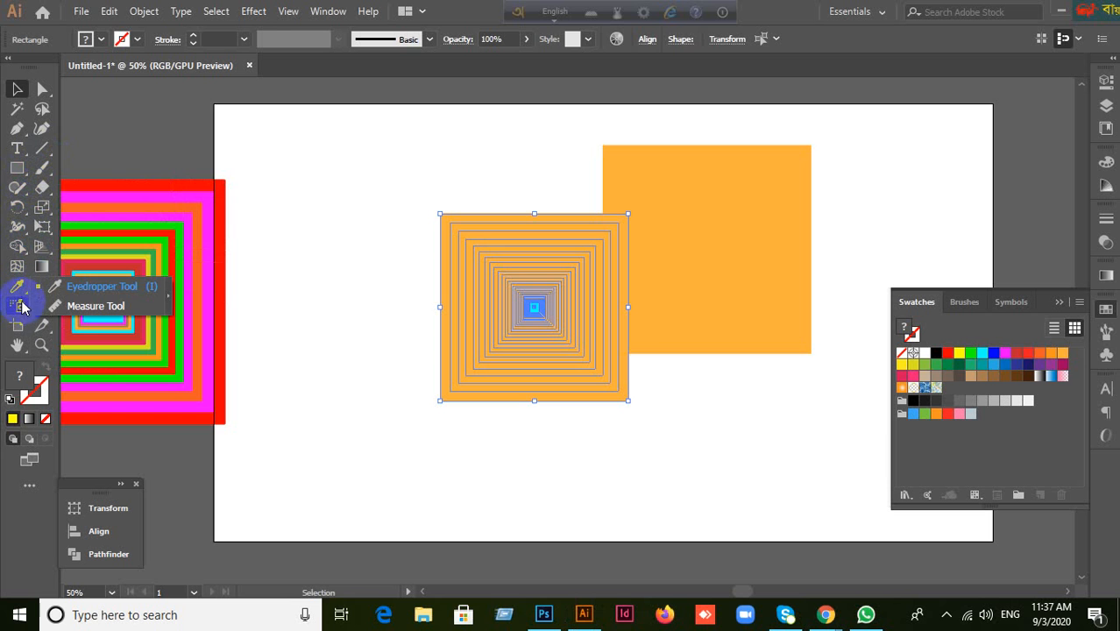
{"action": "left_click", "coordinate": [20, 298]}
{"action": "left_click", "coordinate": [19, 298]}
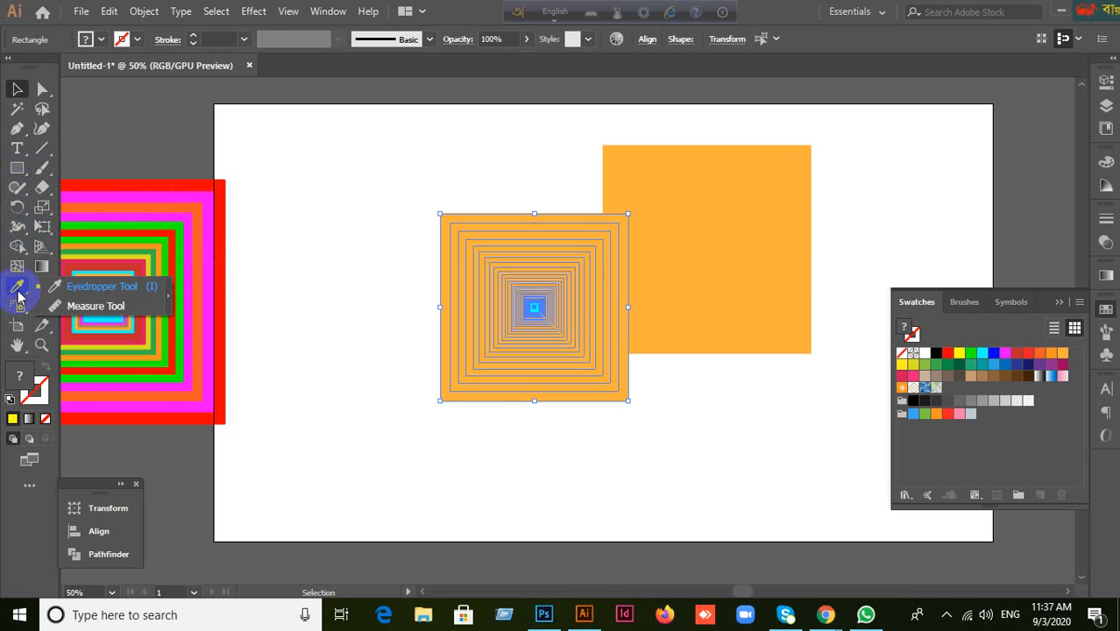
{"action": "left_click", "coordinate": [22, 307]}
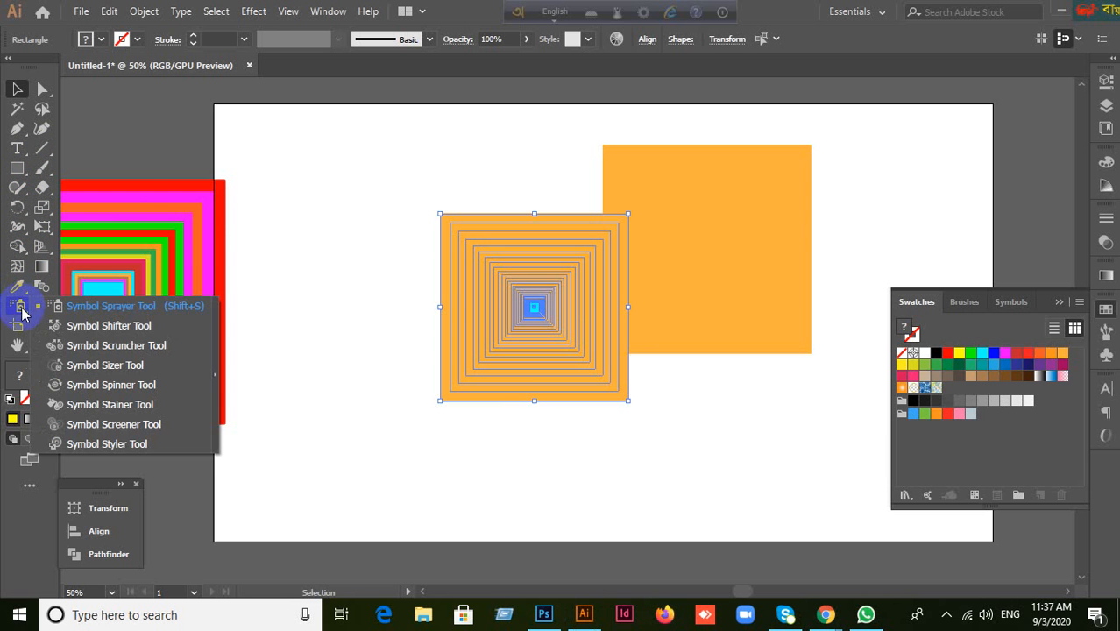
{"action": "left_click", "coordinate": [22, 330]}
{"action": "left_click", "coordinate": [26, 351]}
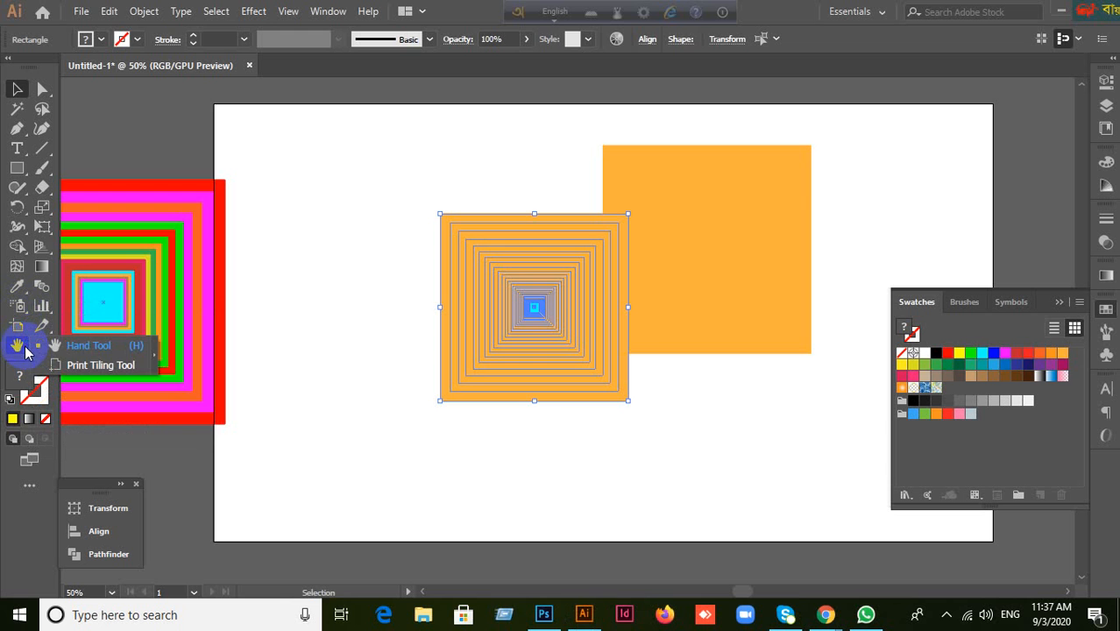
{"action": "left_click", "coordinate": [44, 326]}
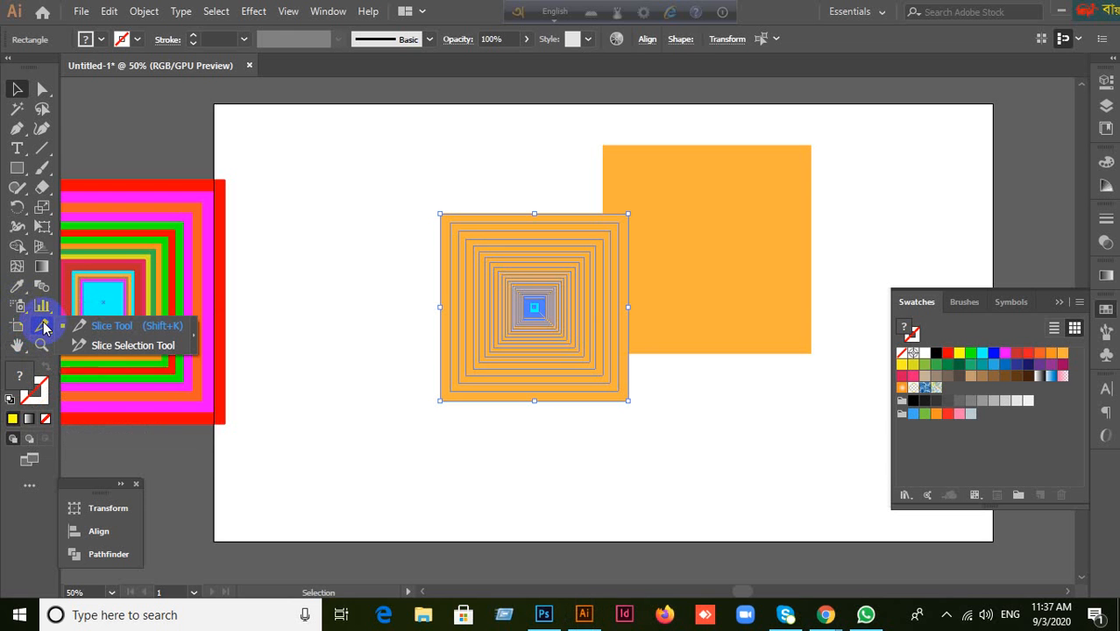
{"action": "left_click", "coordinate": [44, 307]}
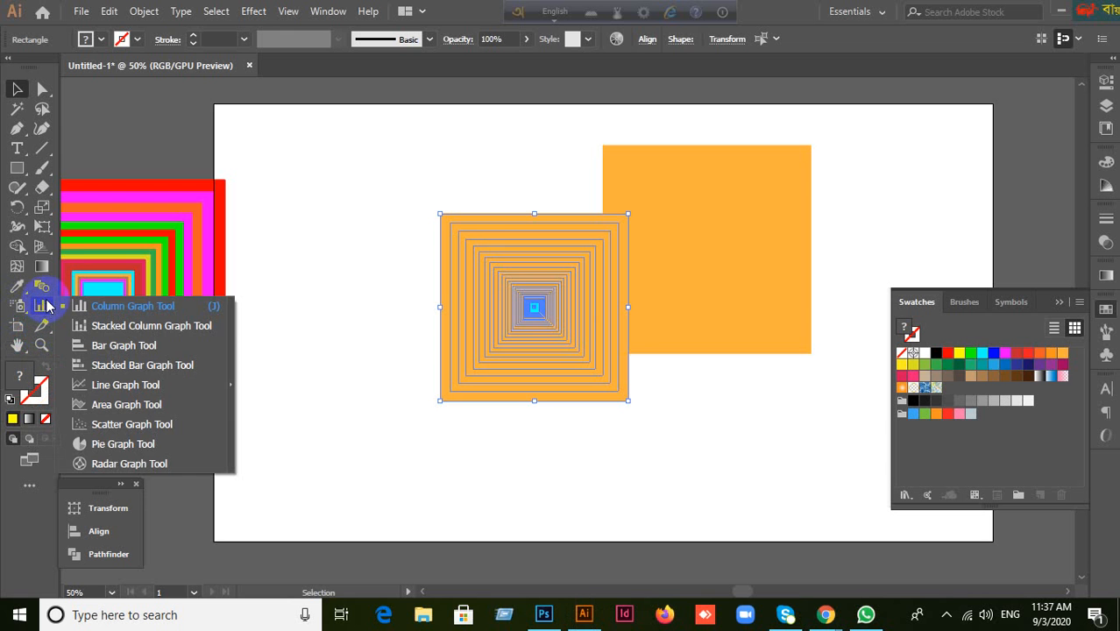
{"action": "left_click", "coordinate": [49, 254]}
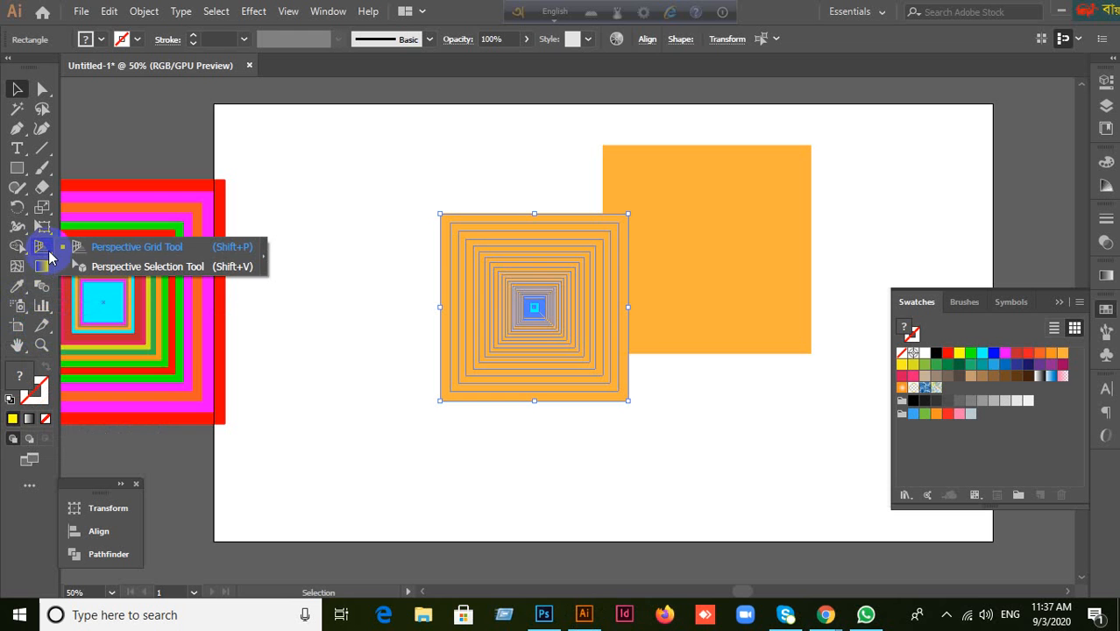
{"action": "left_click", "coordinate": [48, 237]}
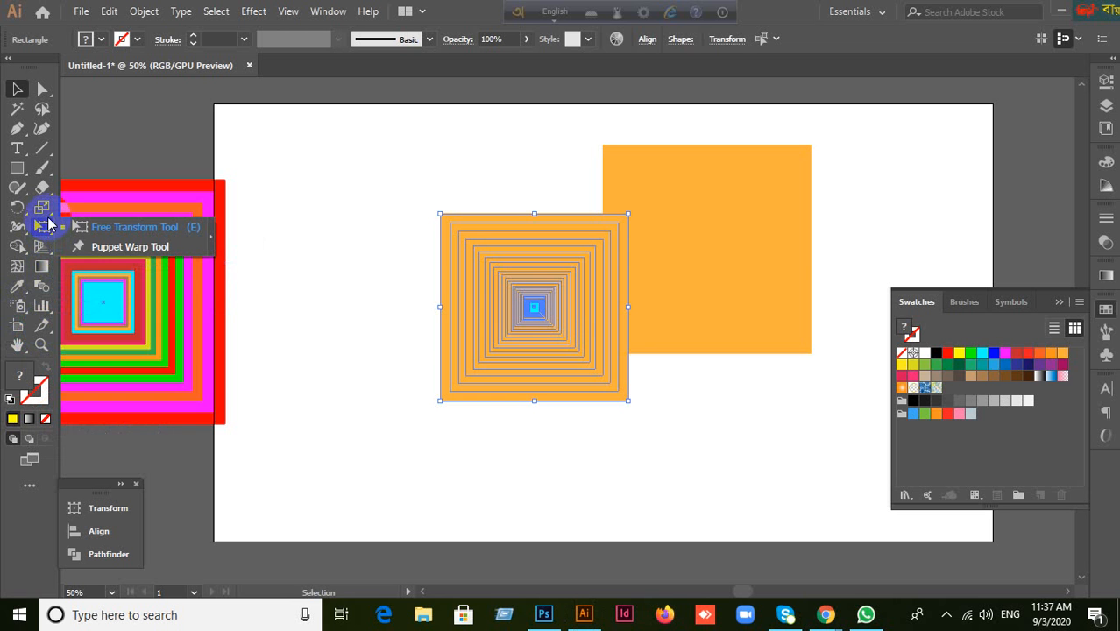
{"action": "left_click", "coordinate": [48, 191]}
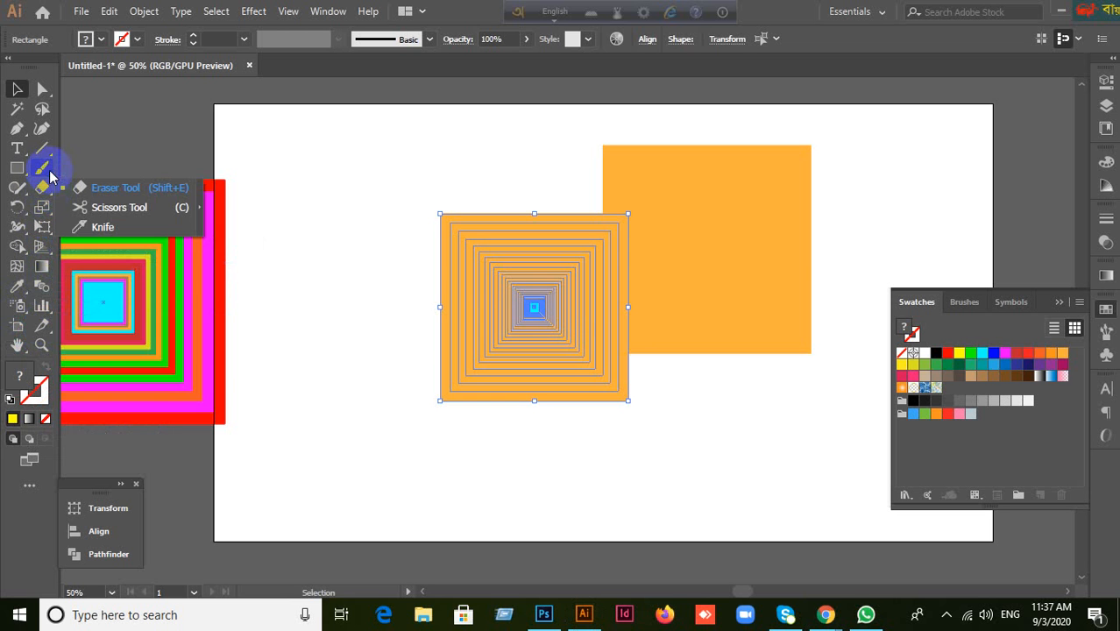
{"action": "left_click", "coordinate": [49, 167]}
{"action": "left_click", "coordinate": [50, 158]}
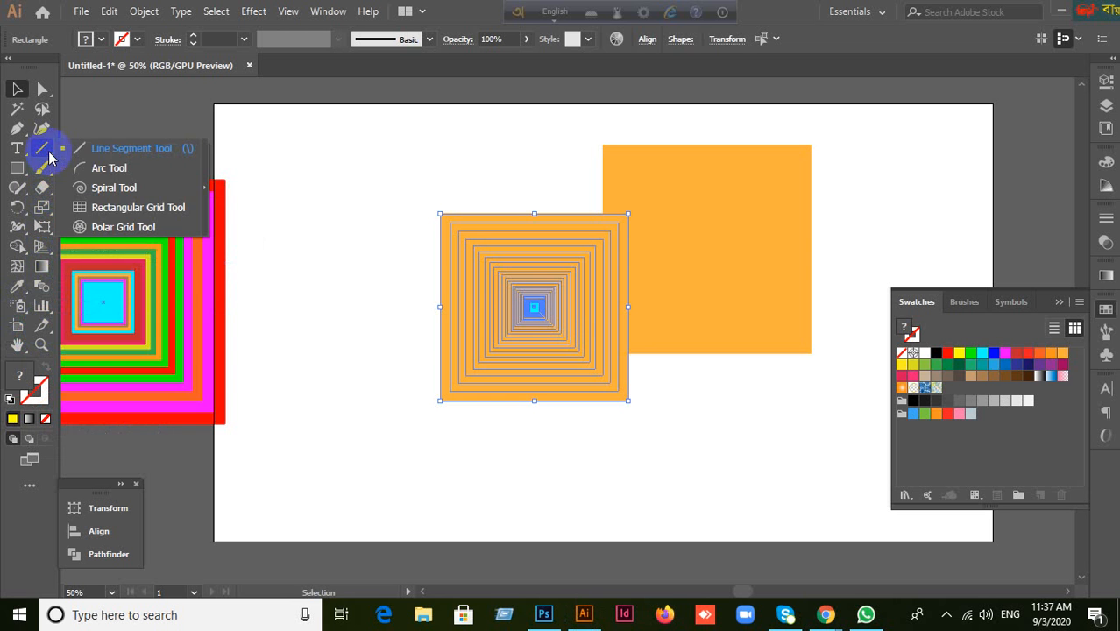
{"action": "left_click", "coordinate": [48, 136]}
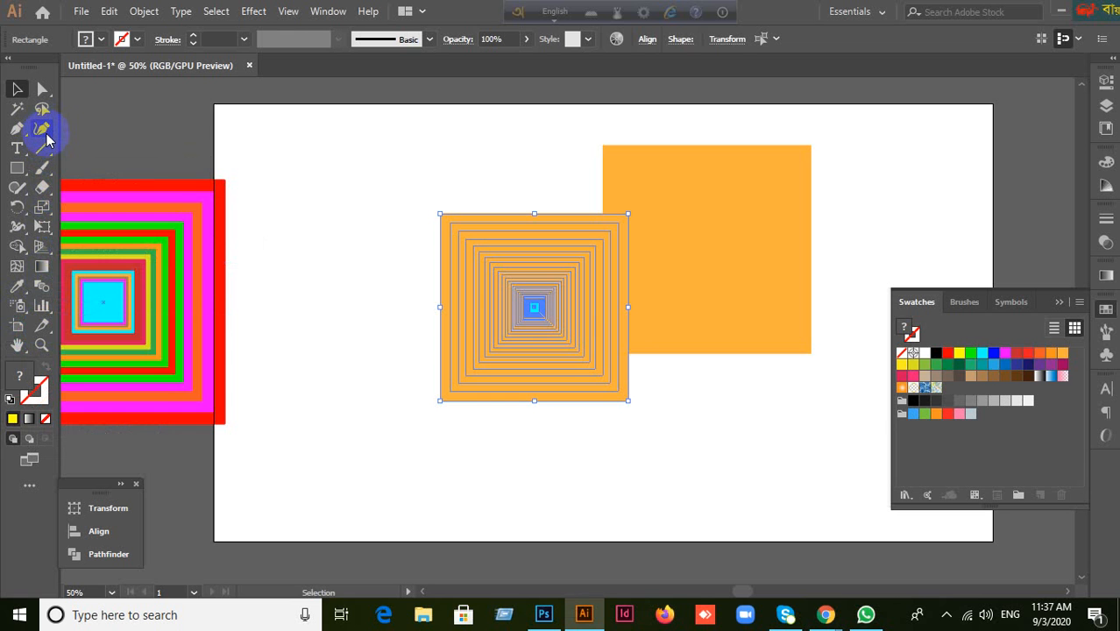
{"action": "left_click", "coordinate": [48, 101]}
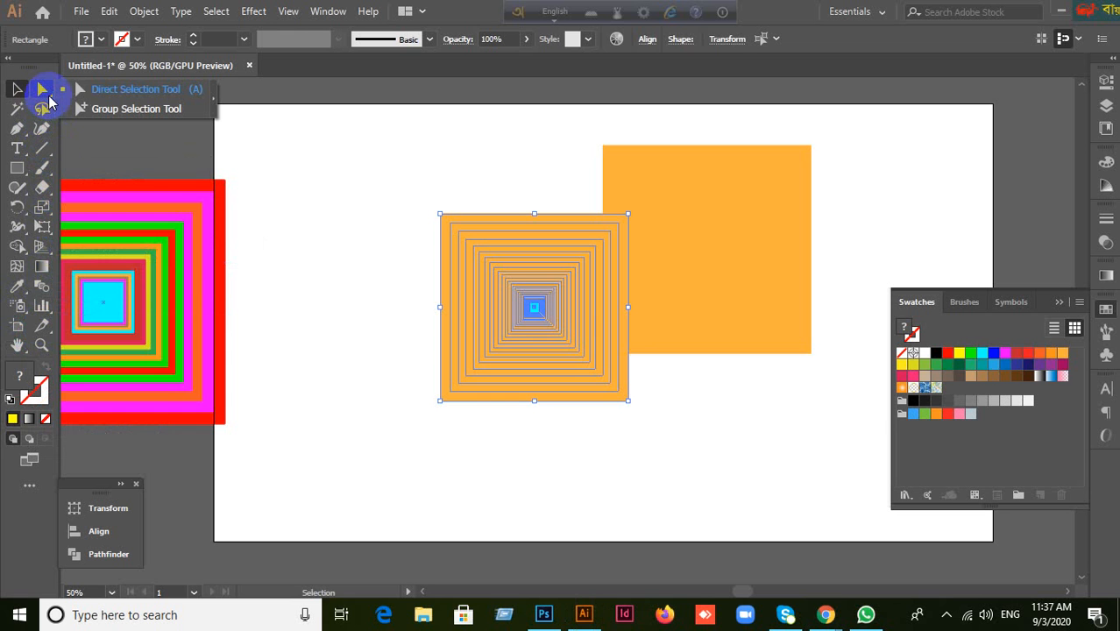
{"action": "left_click", "coordinate": [18, 133]}
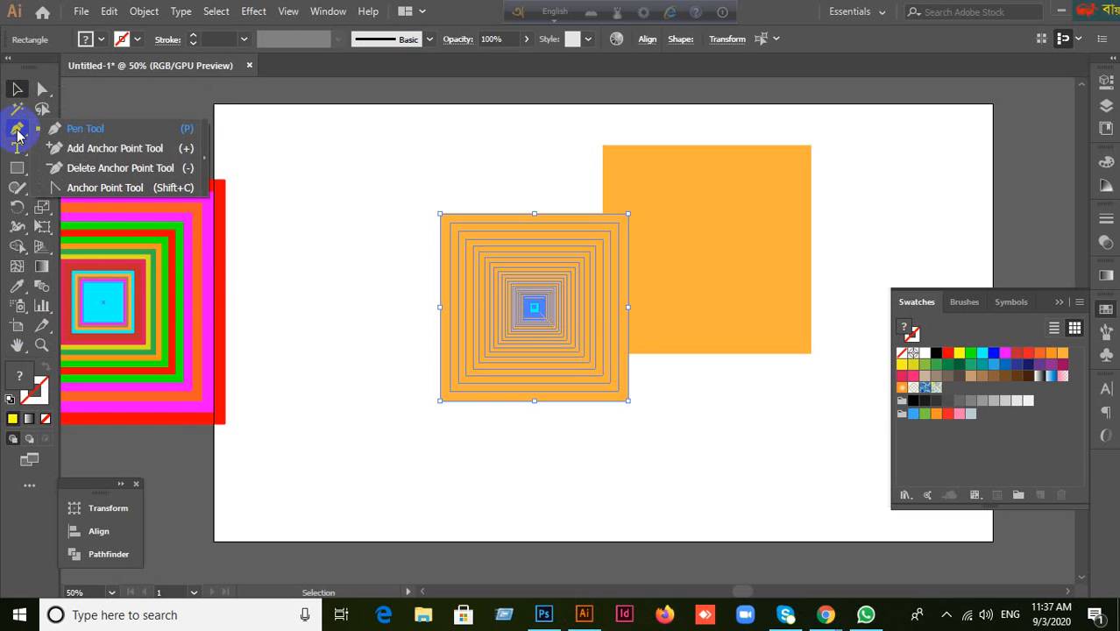
{"action": "left_click", "coordinate": [19, 175]}
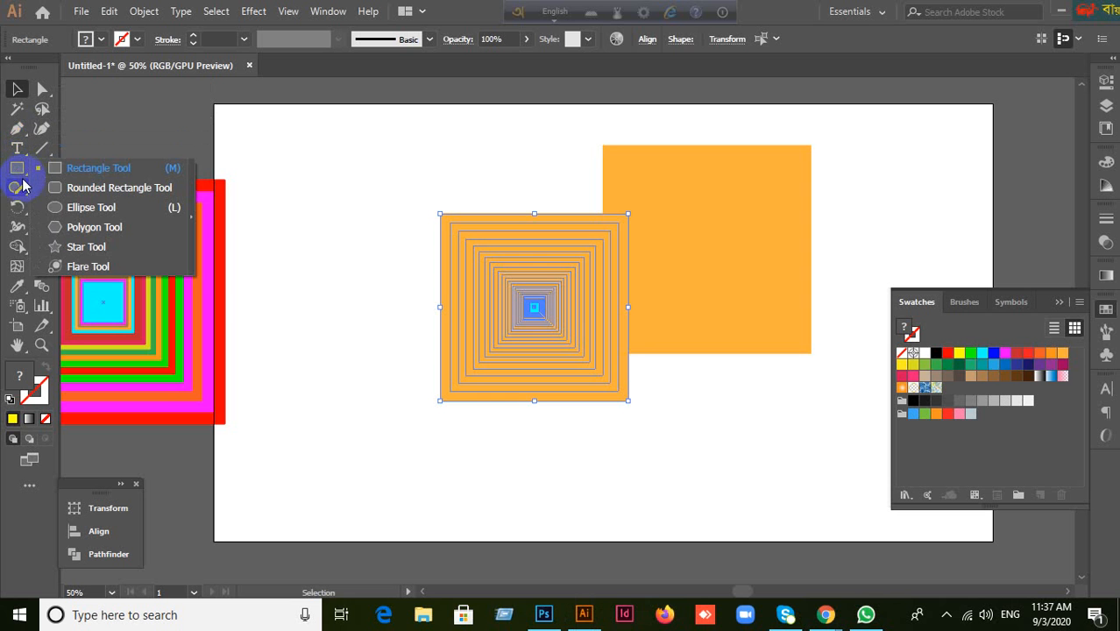
{"action": "left_click", "coordinate": [18, 230]}
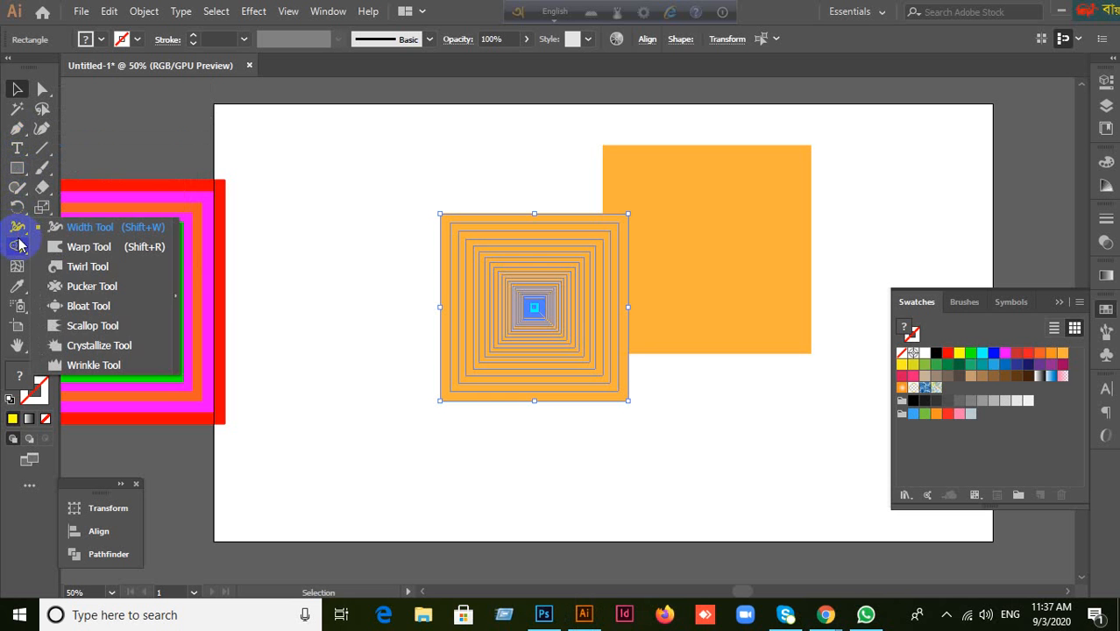
{"action": "left_click", "coordinate": [21, 306]}
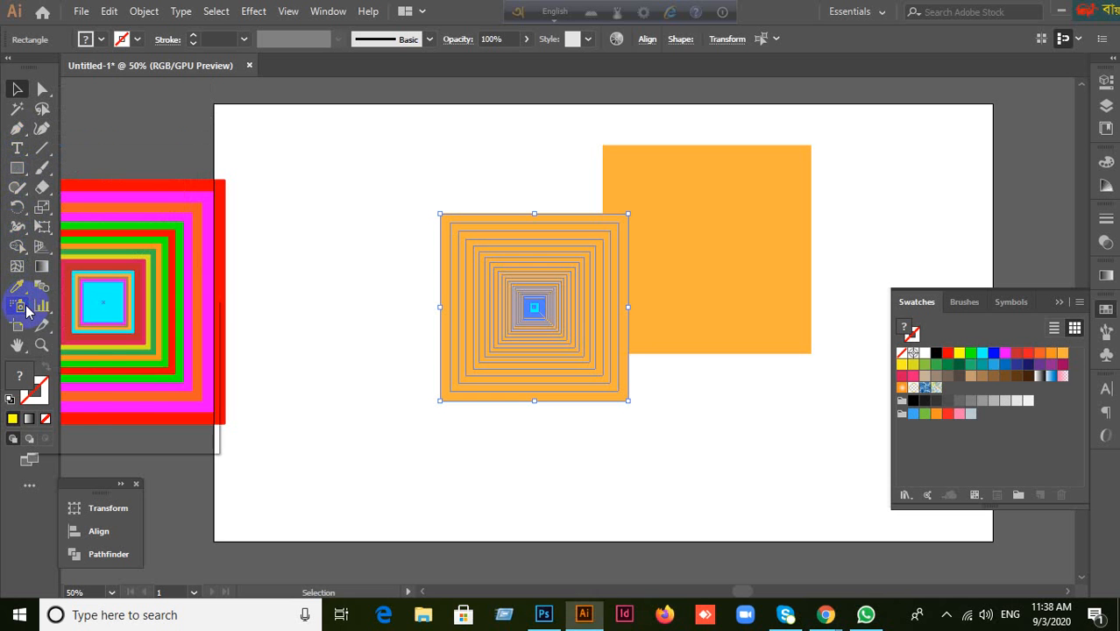
{"action": "left_click", "coordinate": [16, 348]}
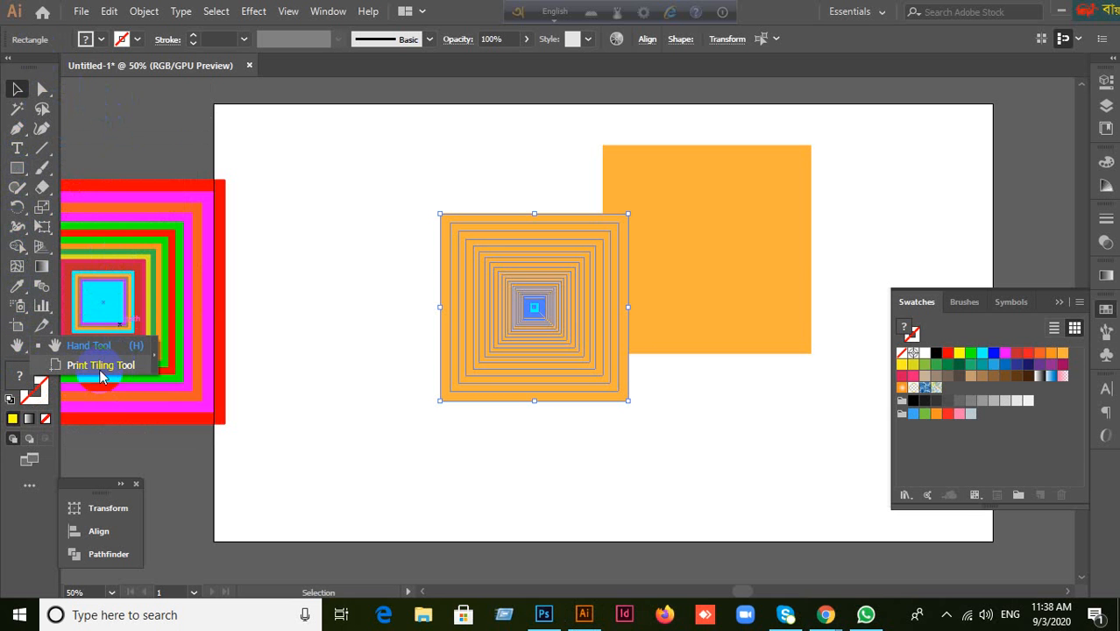
{"action": "left_click", "coordinate": [45, 316]}
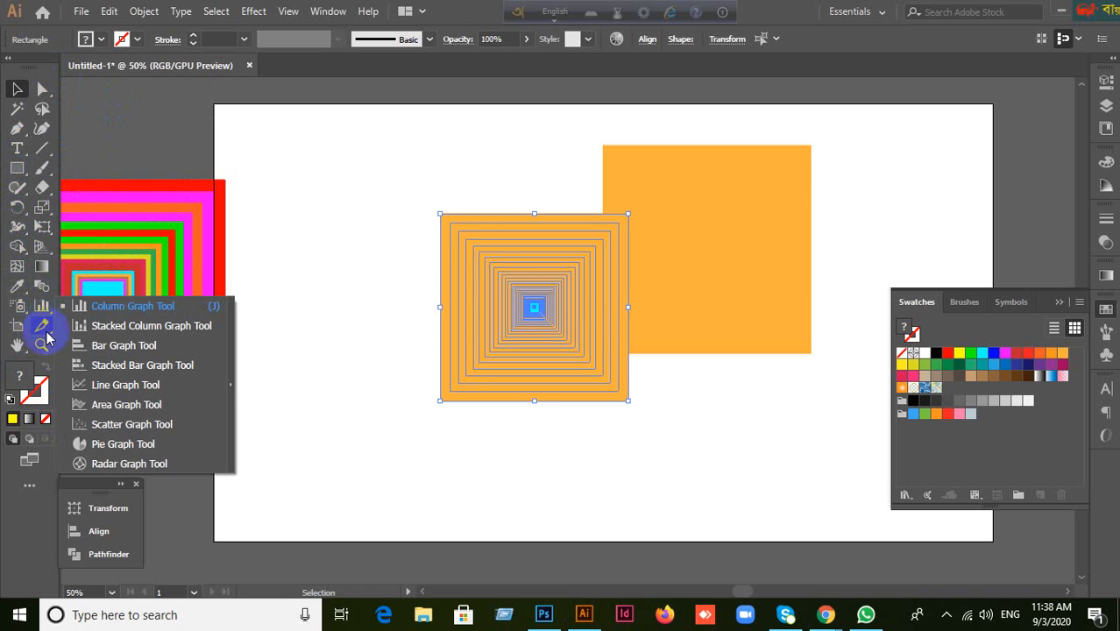
{"action": "left_click", "coordinate": [44, 254]}
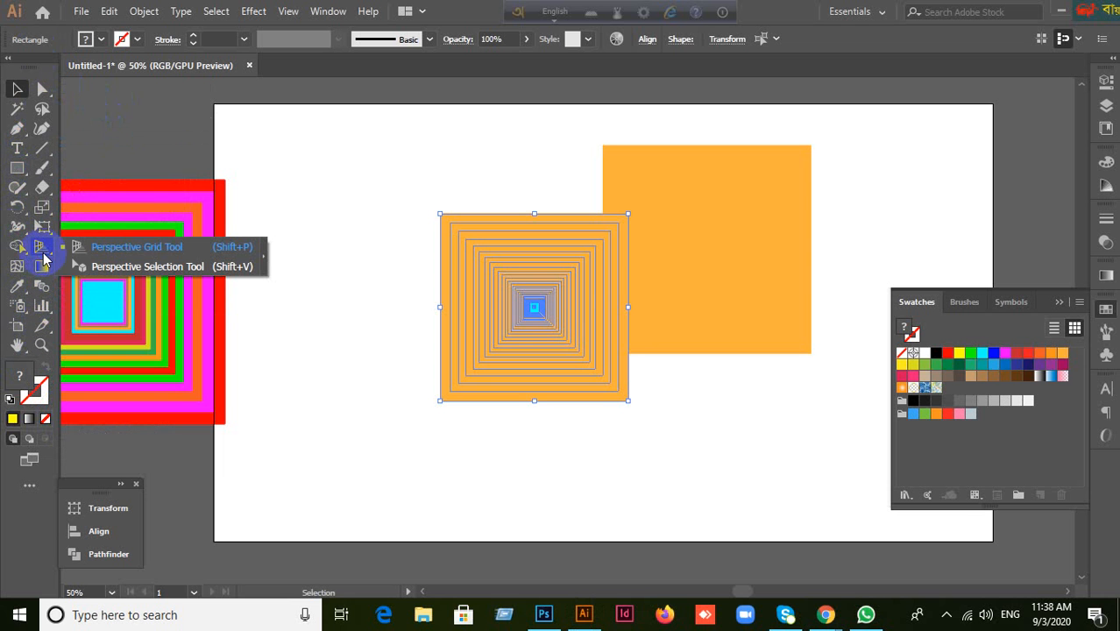
Select the whole stack of nested orange squares on the artboard and delete it, keeping the single plain square.
{"action": "left_click", "coordinate": [16, 88]}
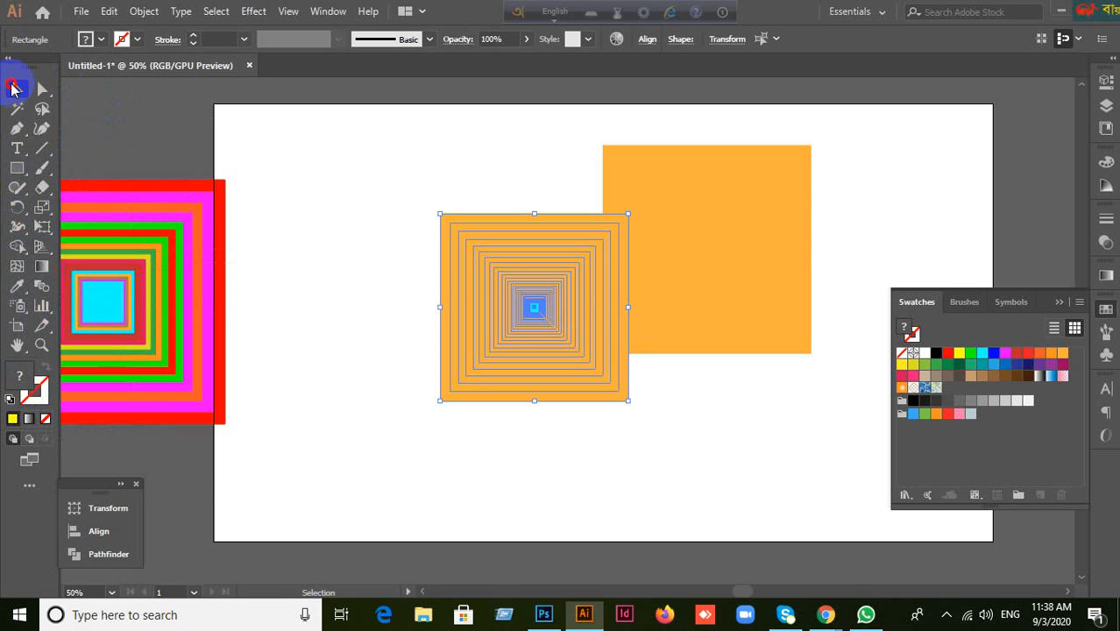
{"action": "left_click", "coordinate": [369, 256]}
{"action": "left_click_drag", "start_coordinate": [400, 195], "coordinate": [544, 402]}
{"action": "left_click_drag", "start_coordinate": [496, 365], "coordinate": [382, 315]}
{"action": "left_click_drag", "start_coordinate": [283, 141], "coordinate": [499, 371]}
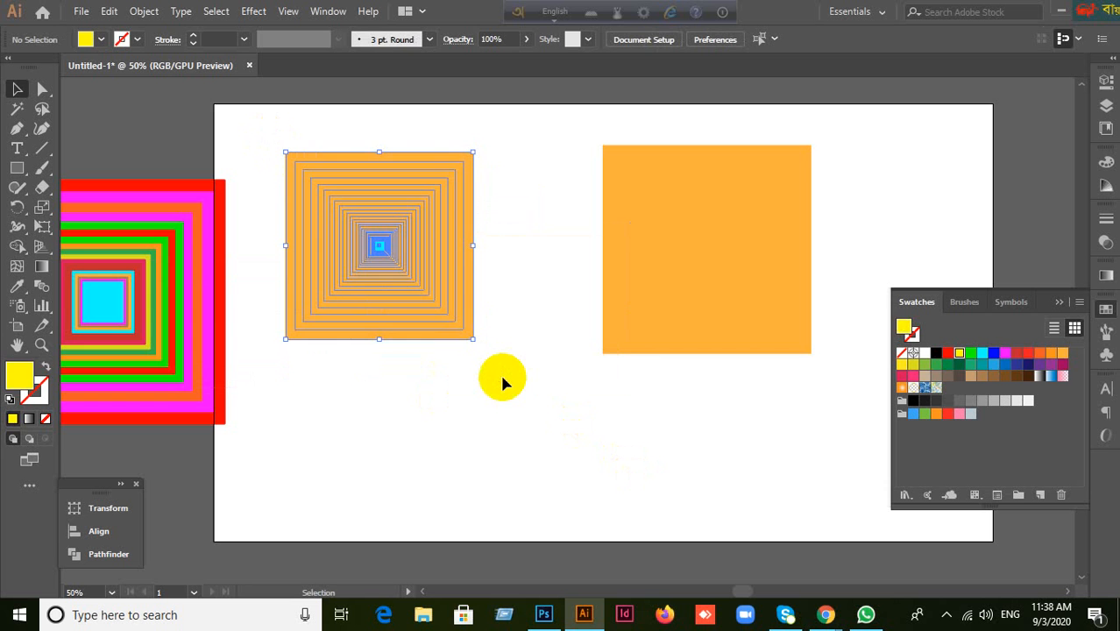
{"action": "key", "text": "Delete"}
Move the plain orange square toward the middle of the artboard and preview a uniform 110% scale about its center.
{"action": "left_click", "coordinate": [713, 233]}
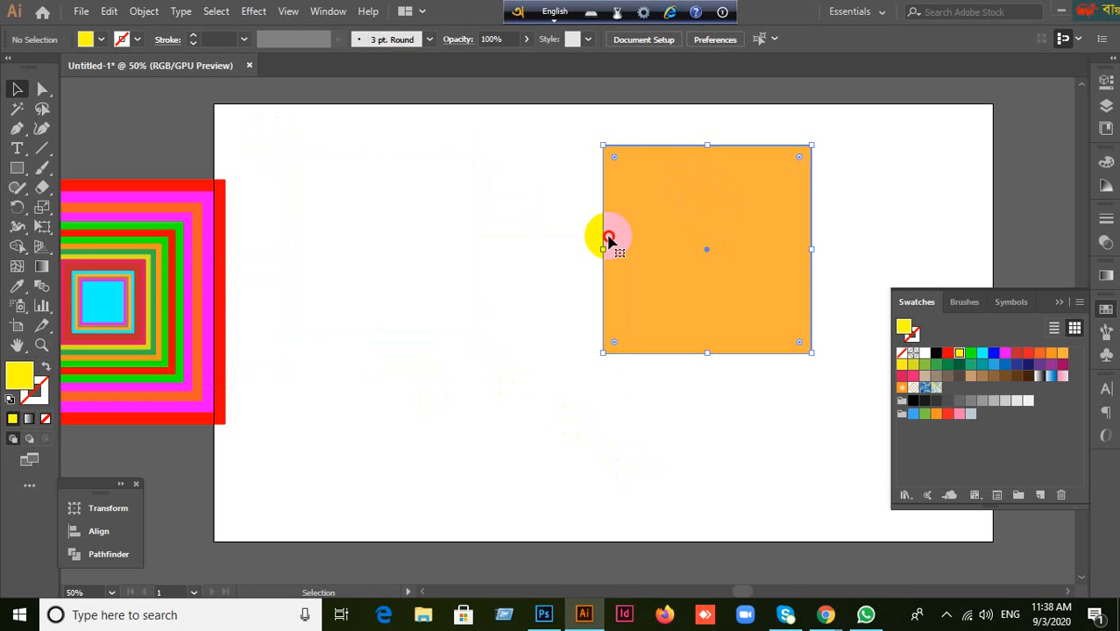
{"action": "left_click_drag", "start_coordinate": [704, 282], "coordinate": [530, 303]}
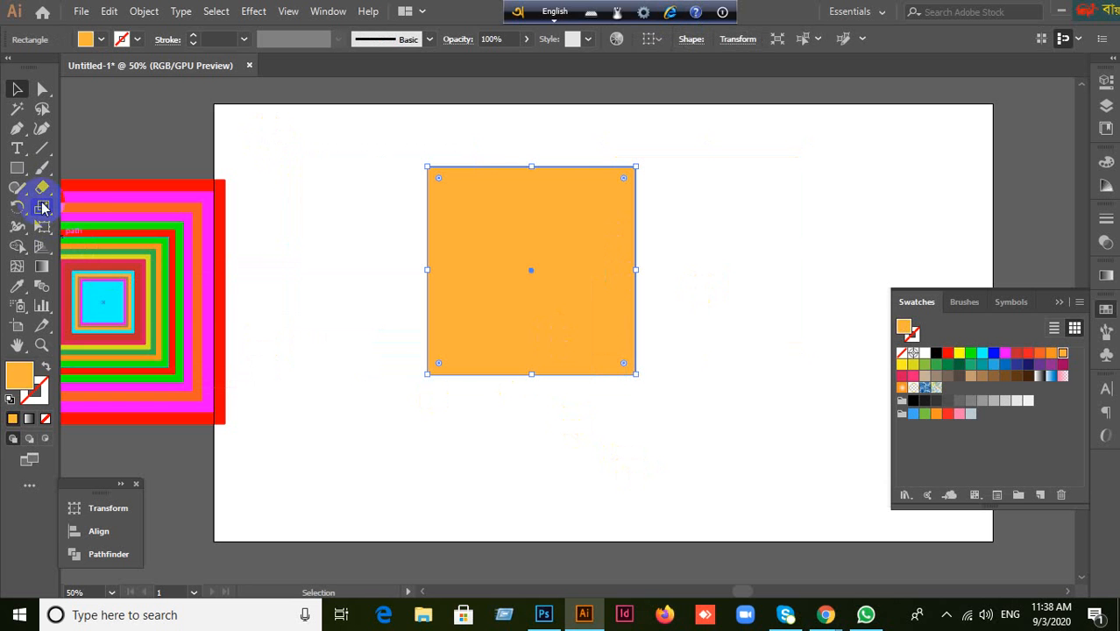
{"action": "left_click", "coordinate": [42, 209]}
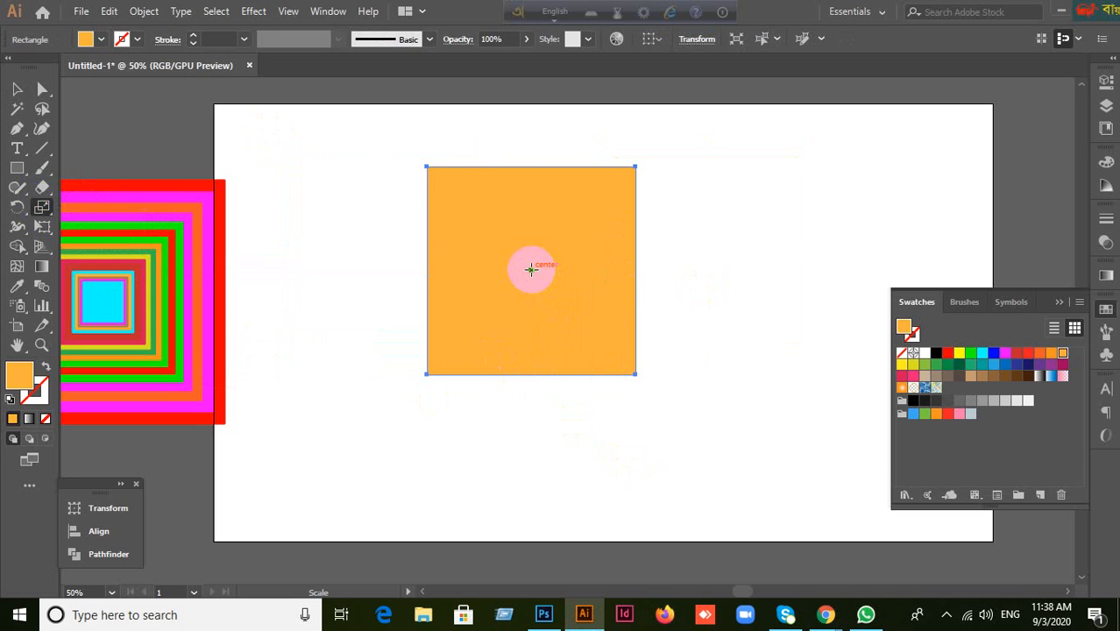
{"action": "left_click", "coordinate": [531, 269], "text": "alt"}
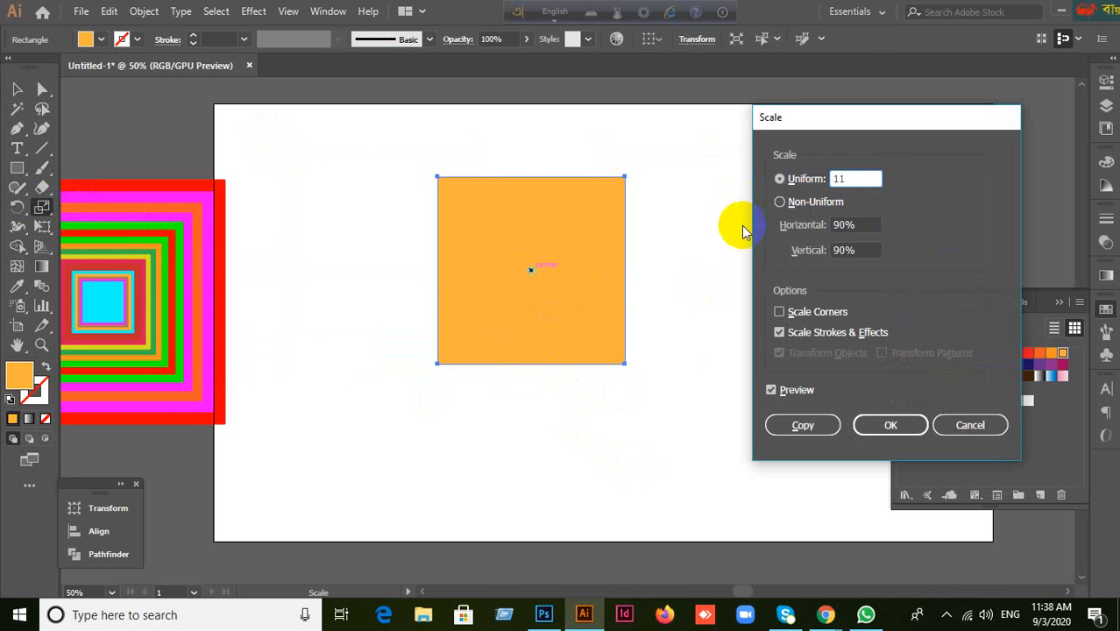
{"action": "left_click", "coordinate": [771, 389]}
{"action": "left_click", "coordinate": [771, 389]}
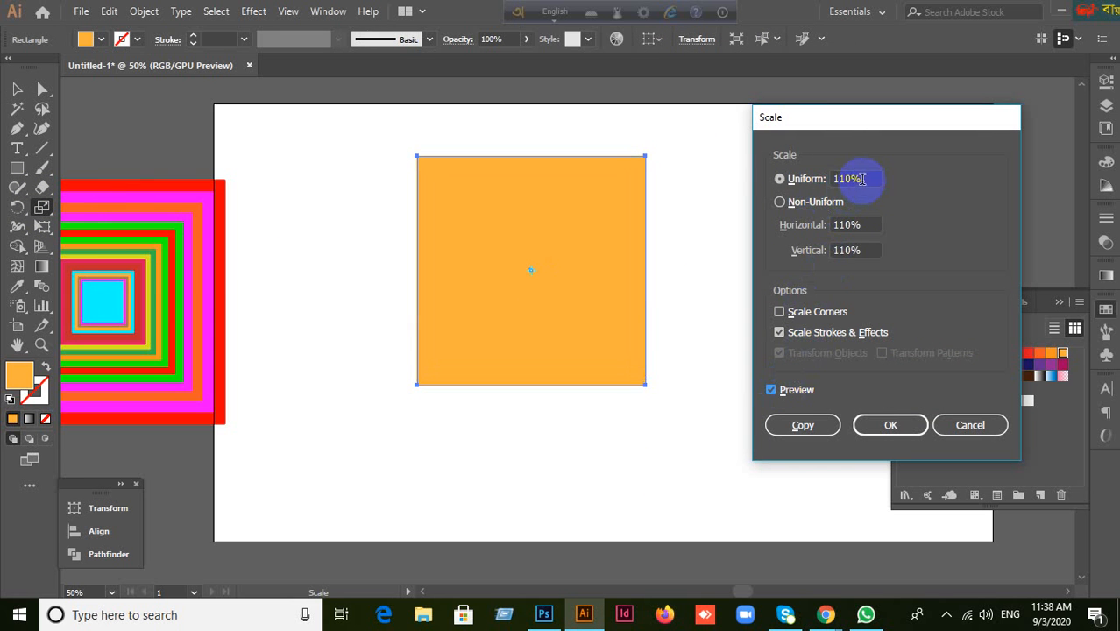
Set the uniform scale to 90% and create a scaled copy of the orange square about its center.
{"action": "left_click", "coordinate": [800, 183]}
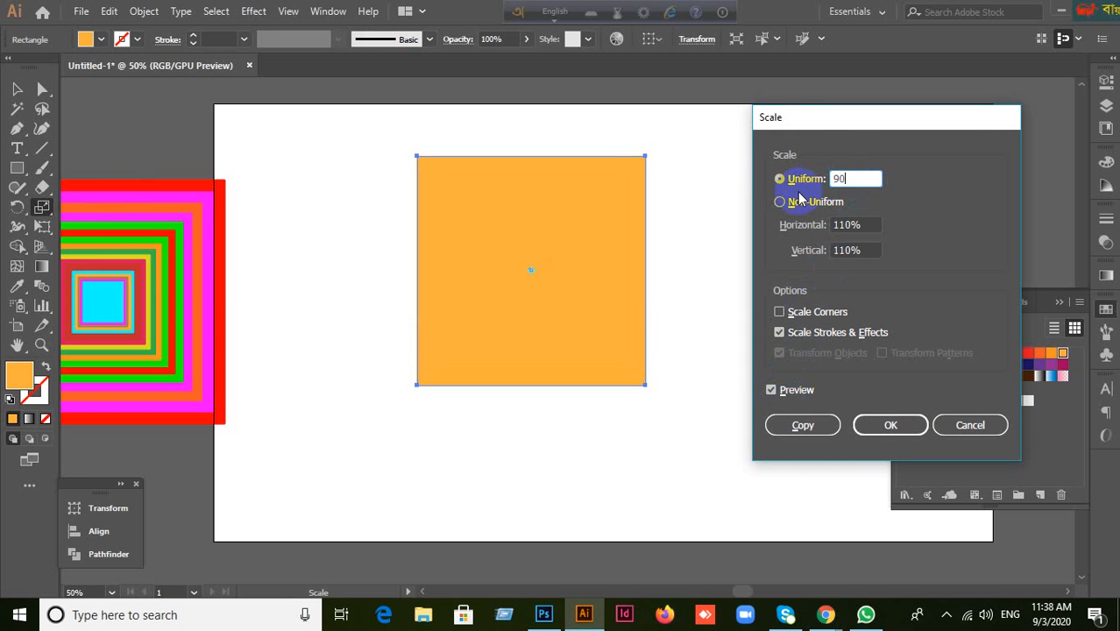
{"action": "type", "text": "90"}
{"action": "left_click", "coordinate": [773, 389]}
{"action": "left_click", "coordinate": [773, 389]}
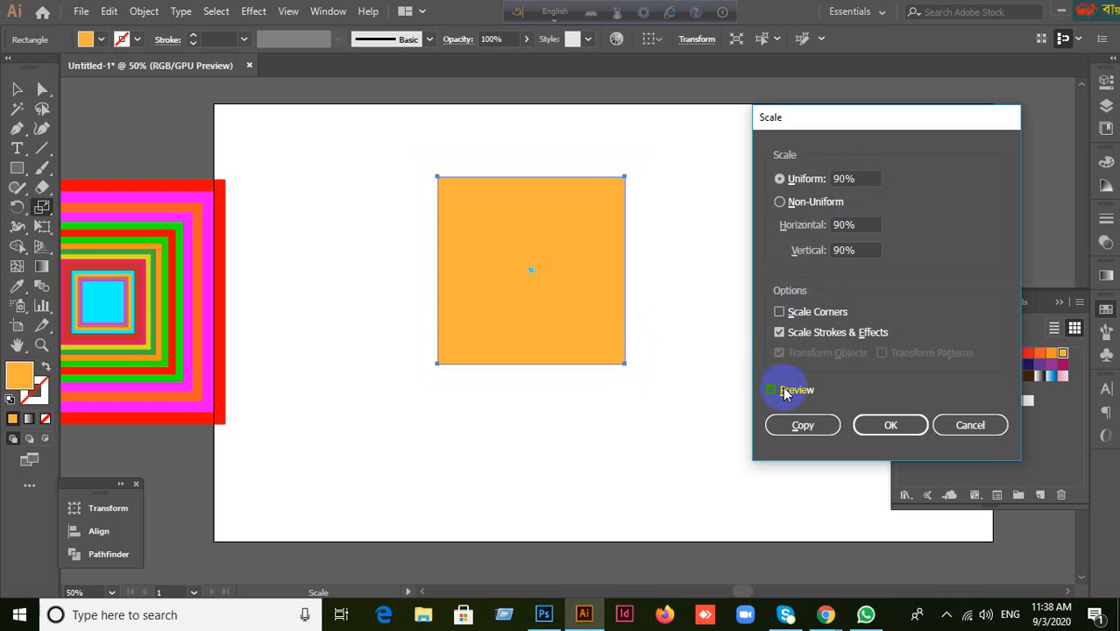
{"action": "left_click", "coordinate": [888, 429]}
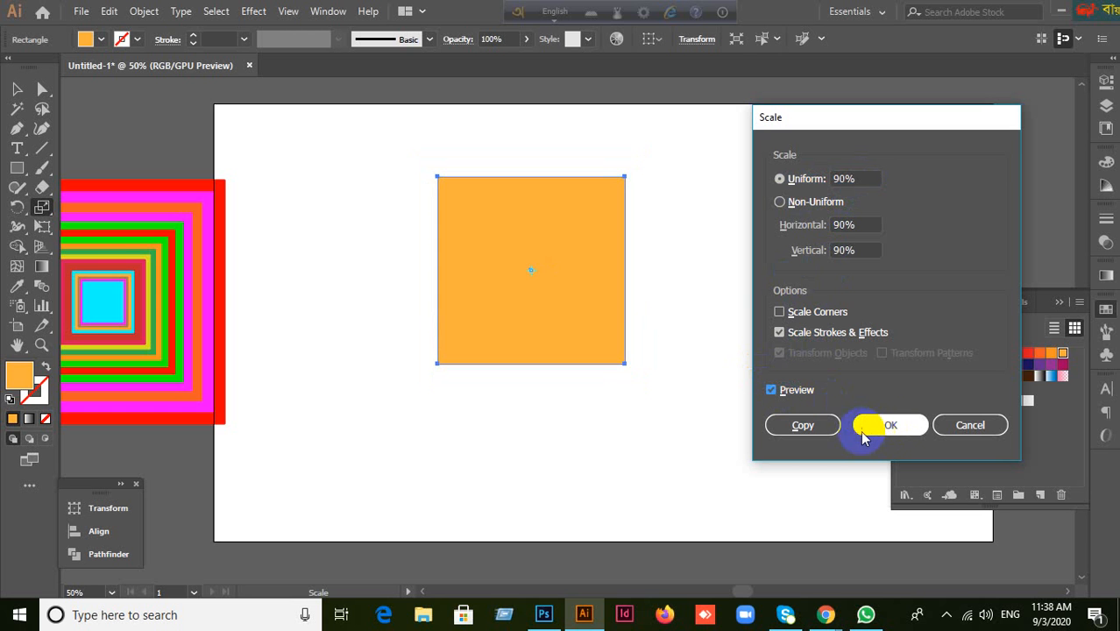
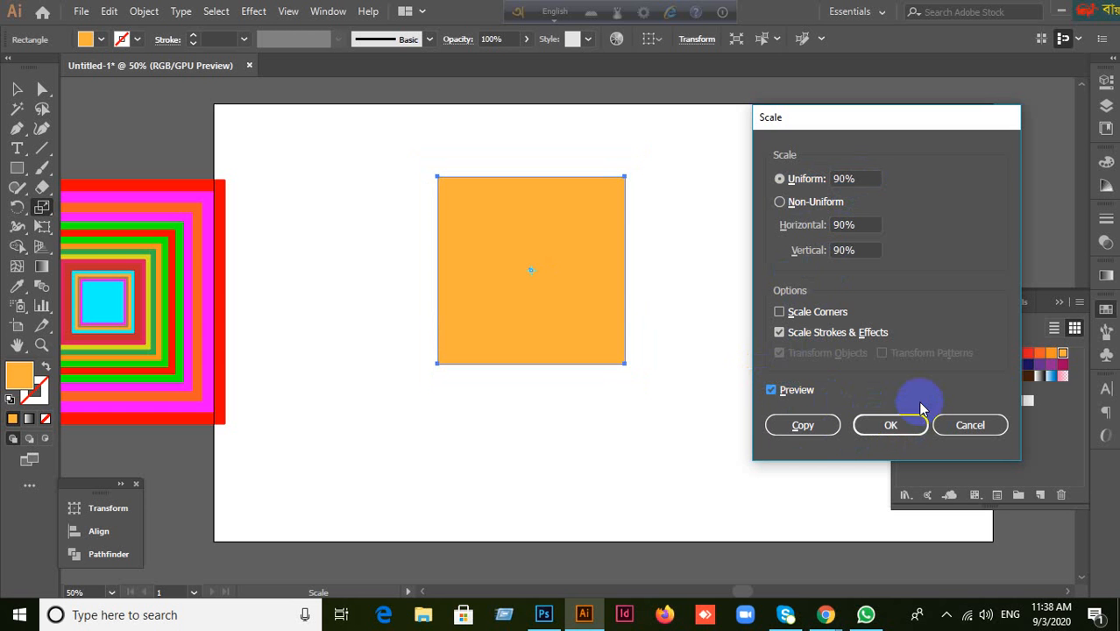
{"action": "left_click", "coordinate": [802, 425]}
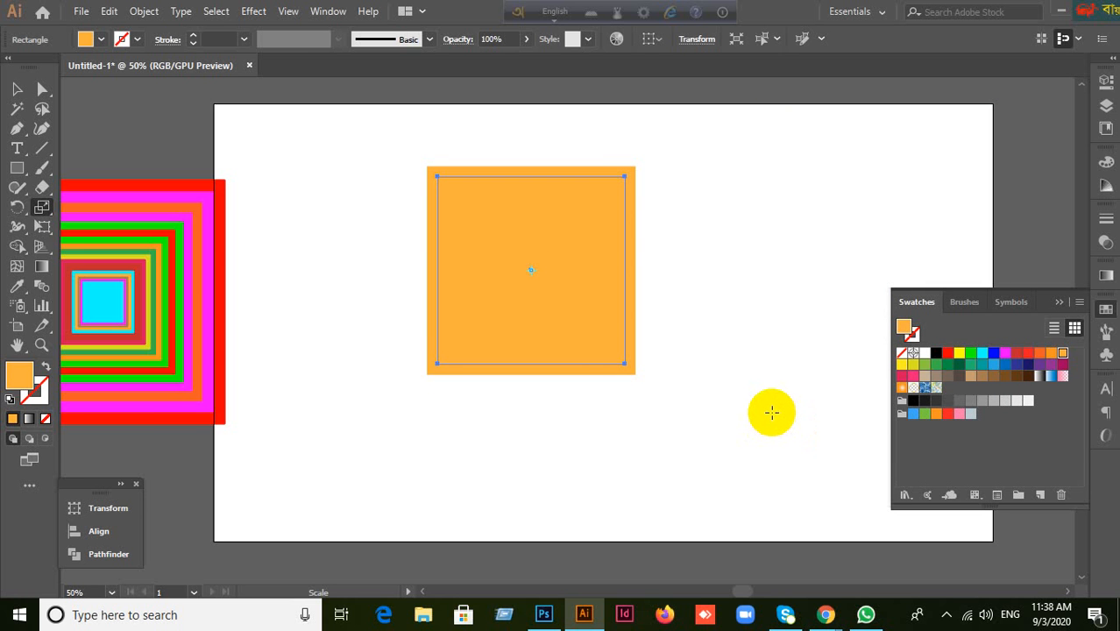
Repeat the 90% scaled copy many times to nest ever smaller concentric squares inside the orange square.
{"action": "key", "text": "ctrl+d"}
{"action": "key", "text": "ctrl+d"}
{"action": "key", "text": "ctrl+d"}
{"action": "key", "text": "ctrl+d"}
{"action": "key", "text": "ctrl+d"}
{"action": "key", "text": "ctrl+d"}
{"action": "key", "text": "ctrl+d"}
{"action": "key", "text": "ctrl+d"}
{"action": "key", "text": "ctrl+d"}
{"action": "key", "text": "ctrl+d"}
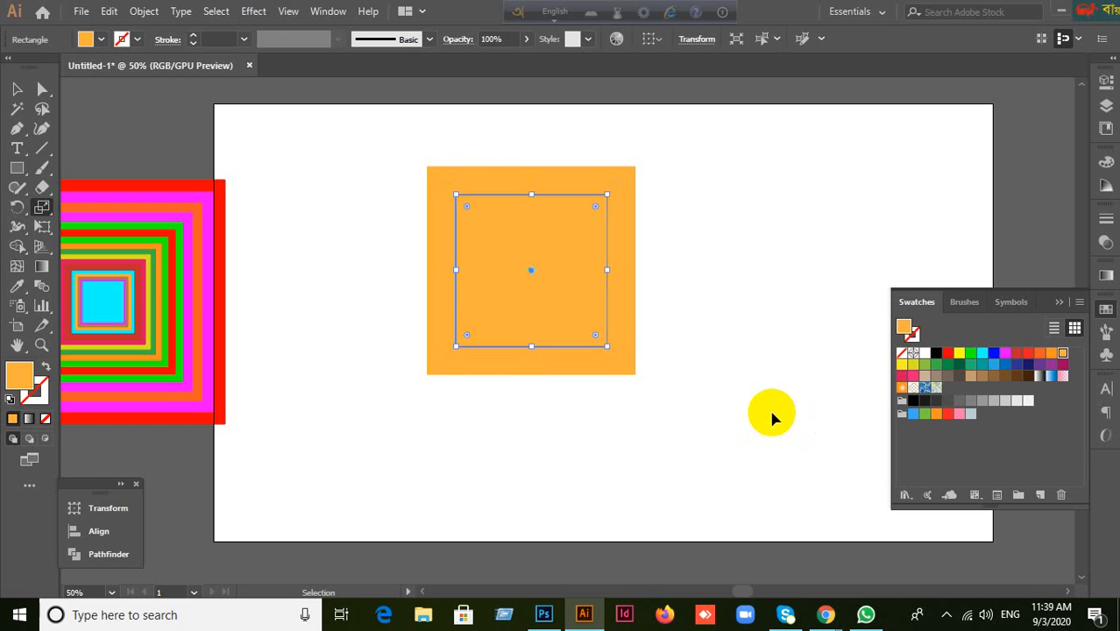
{"action": "key", "text": "ctrl+d"}
{"action": "key", "text": "ctrl+d"}
{"action": "key", "text": "ctrl+d"}
{"action": "key", "text": "ctrl+d"}
{"action": "key", "text": "ctrl+d"}
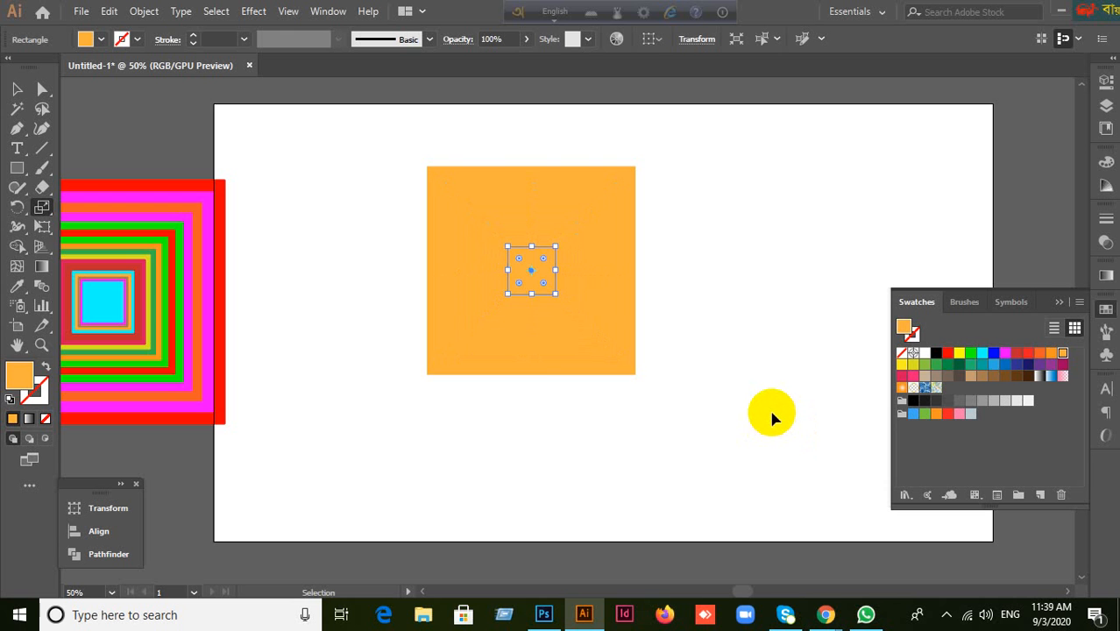
Continue repeating the 90% scaled copy until the innermost square is only a tiny shape at the center.
{"action": "key", "text": "ctrl+d"}
{"action": "key", "text": "ctrl+d"}
{"action": "key", "text": "ctrl+d"}
{"action": "key", "text": "ctrl+d"}
{"action": "key", "text": "ctrl+d"}
{"action": "key", "text": "ctrl+d"}
{"action": "key", "text": "ctrl+d"}
{"action": "key", "text": "ctrl+d"}
{"action": "key", "text": "ctrl+d"}
{"action": "key", "text": "ctrl+d"}
{"action": "key", "text": "ctrl+d"}
Select the nested orange squares at different magnifications to examine the outlines of the scaled copies.
{"action": "left_click", "coordinate": [17, 89]}
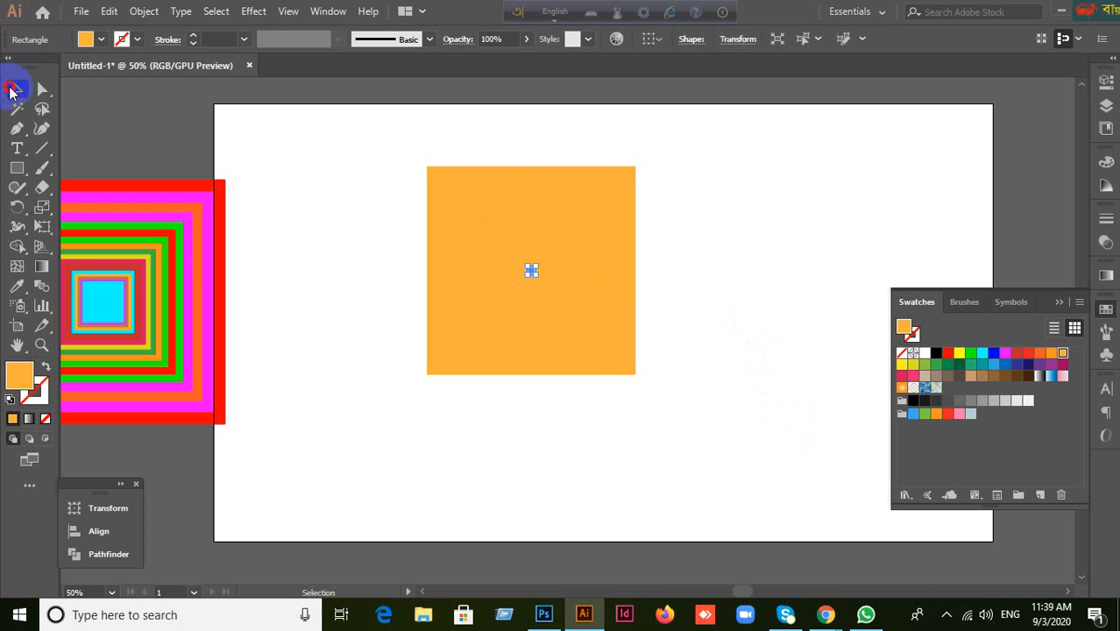
{"action": "left_click_drag", "start_coordinate": [305, 139], "coordinate": [587, 360]}
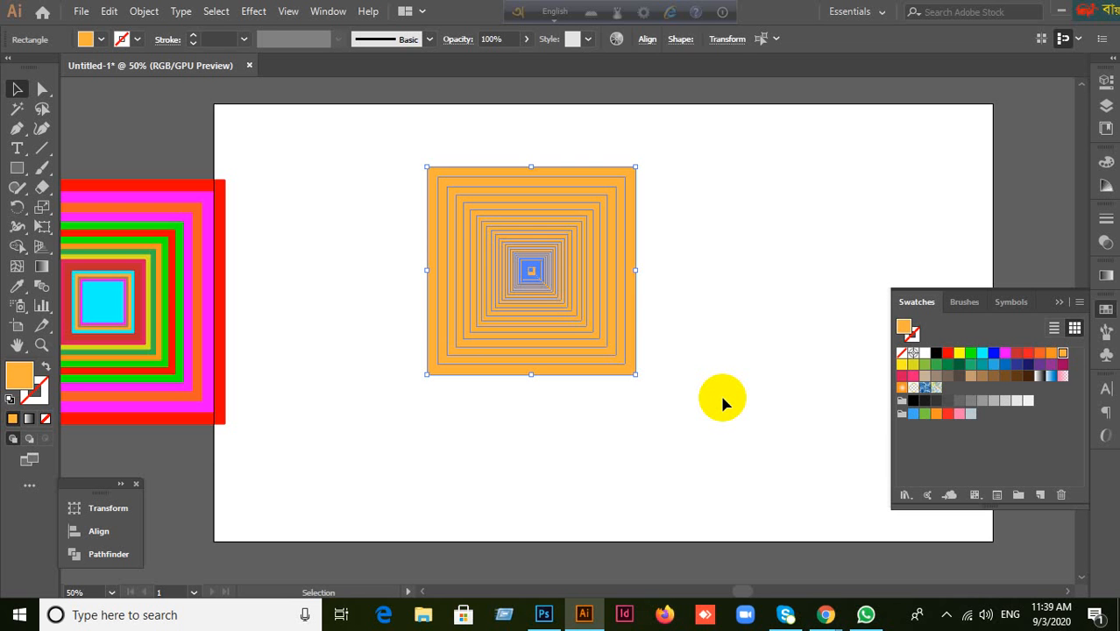
{"action": "left_click", "coordinate": [722, 308]}
{"action": "scroll", "coordinate": [655, 171], "scroll_direction": "up", "scroll_amount": 2}
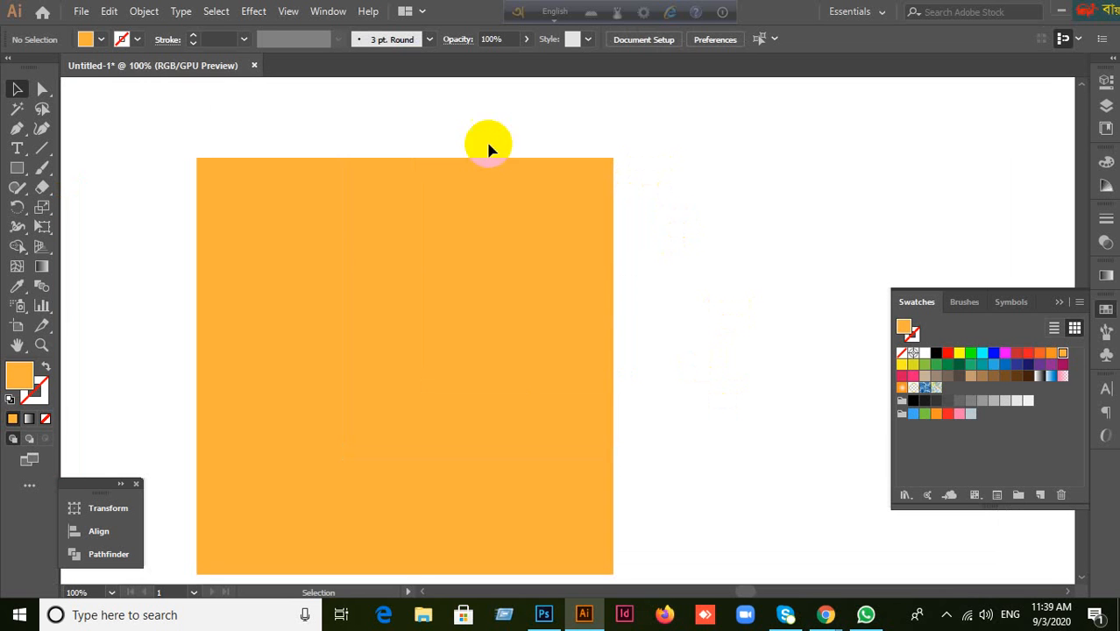
{"action": "left_click_drag", "start_coordinate": [448, 118], "coordinate": [605, 305]}
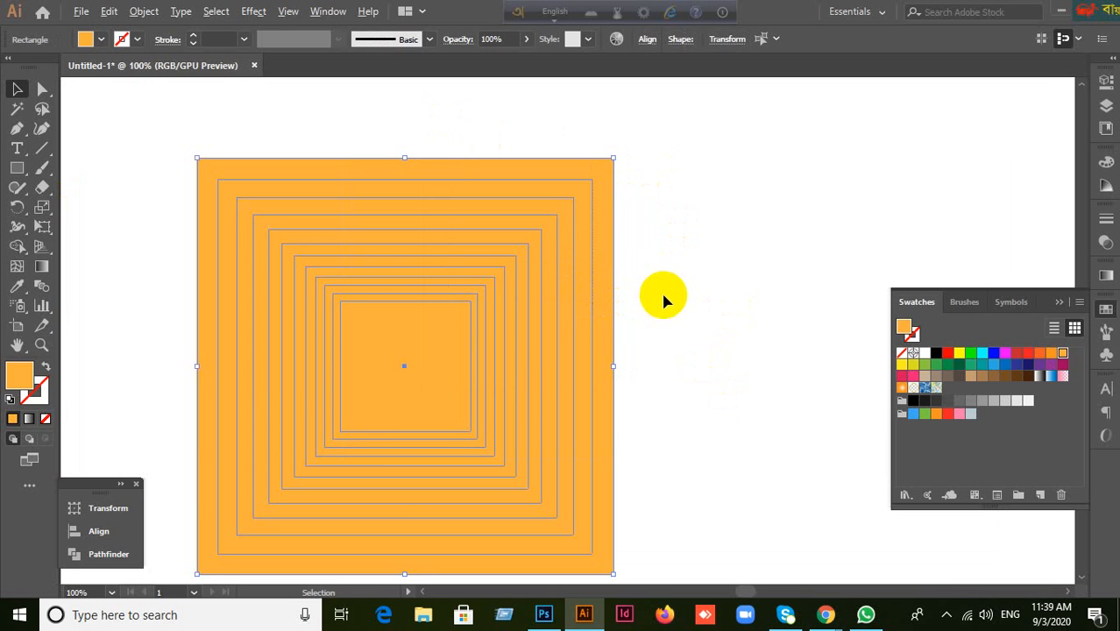
{"action": "scroll", "coordinate": [663, 296], "scroll_direction": "down", "scroll_amount": 1}
{"action": "left_click", "coordinate": [717, 328]}
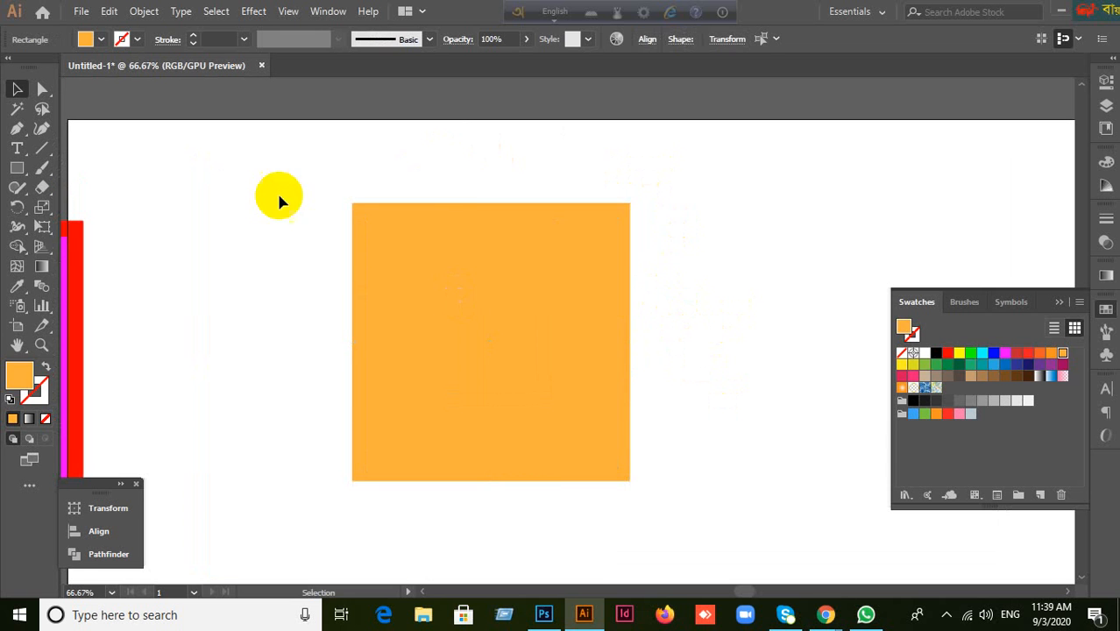
Select all the nested orange squares and fill the whole stack with red.
{"action": "left_click_drag", "start_coordinate": [231, 158], "coordinate": [668, 430]}
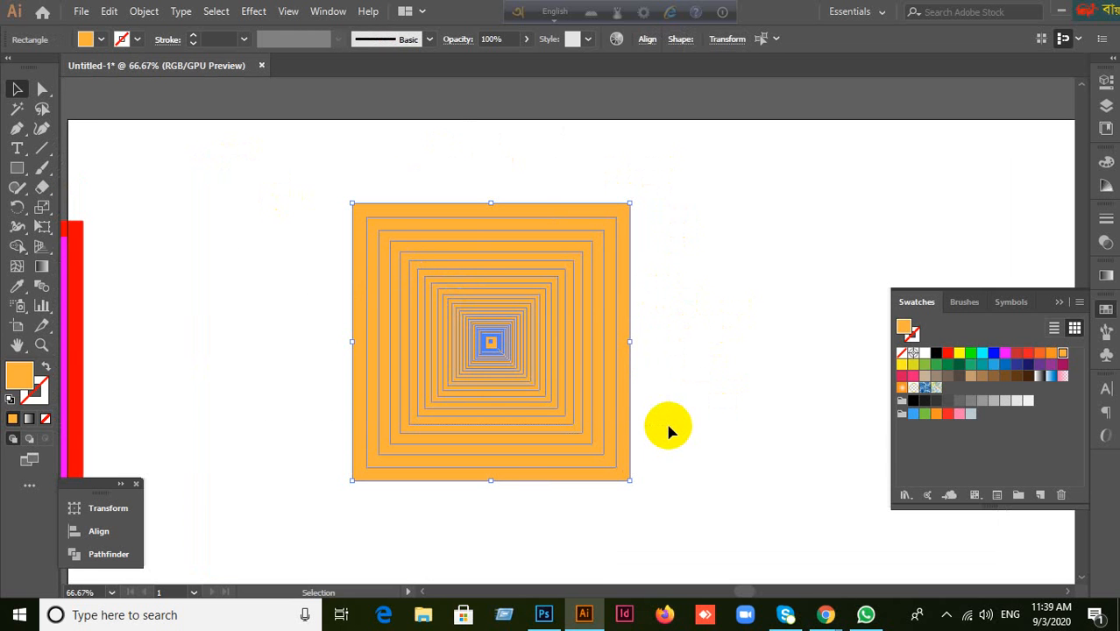
{"action": "left_click_drag", "start_coordinate": [44, 88], "coordinate": [97, 109]}
{"action": "left_click", "coordinate": [603, 215]}
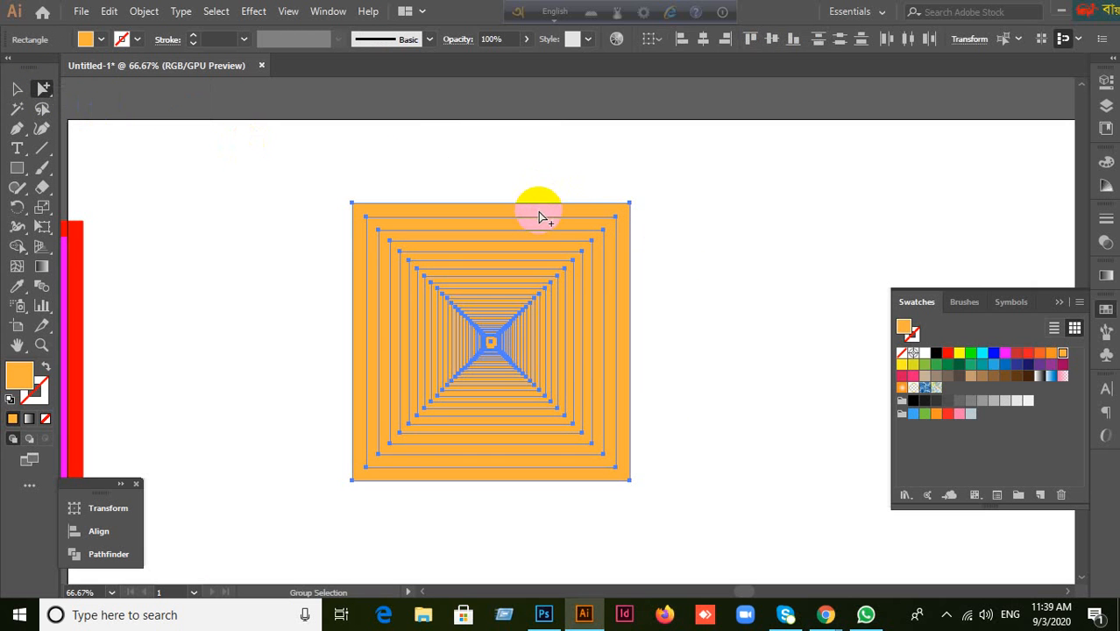
{"action": "left_click", "coordinate": [539, 212]}
{"action": "left_click", "coordinate": [955, 358]}
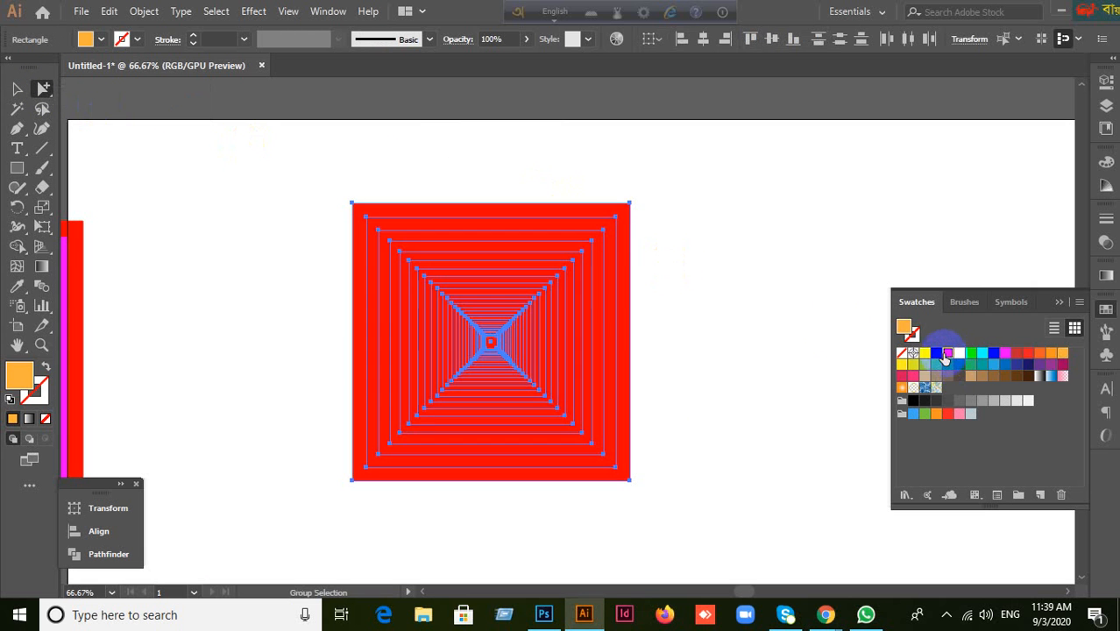
Try to fill a single square of the red stack with yellow, and clear the selection.
{"action": "key", "text": "ctrl"}
{"action": "left_click", "coordinate": [612, 272]}
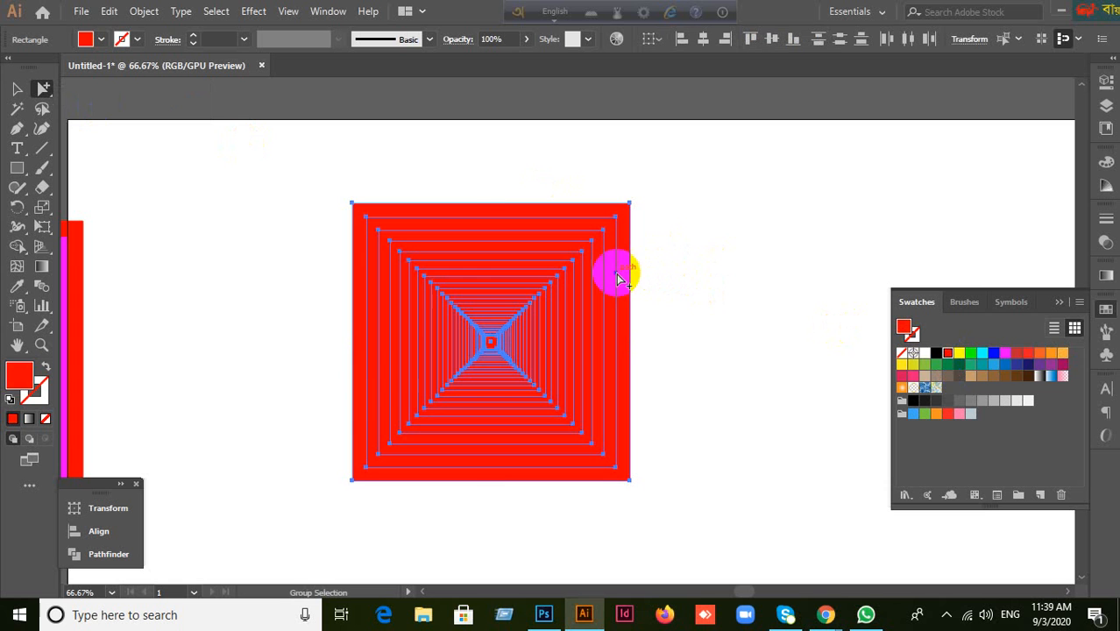
{"action": "left_click", "coordinate": [958, 355]}
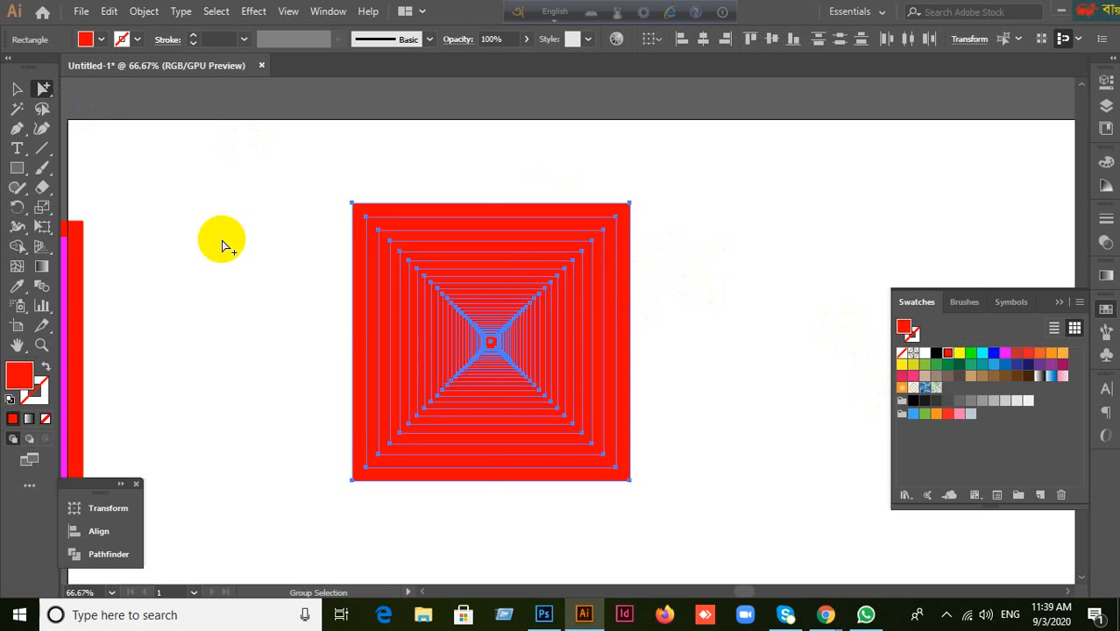
{"action": "left_click", "coordinate": [16, 88]}
{"action": "left_click", "coordinate": [282, 186]}
{"action": "left_click_drag", "start_coordinate": [281, 185], "coordinate": [710, 484]}
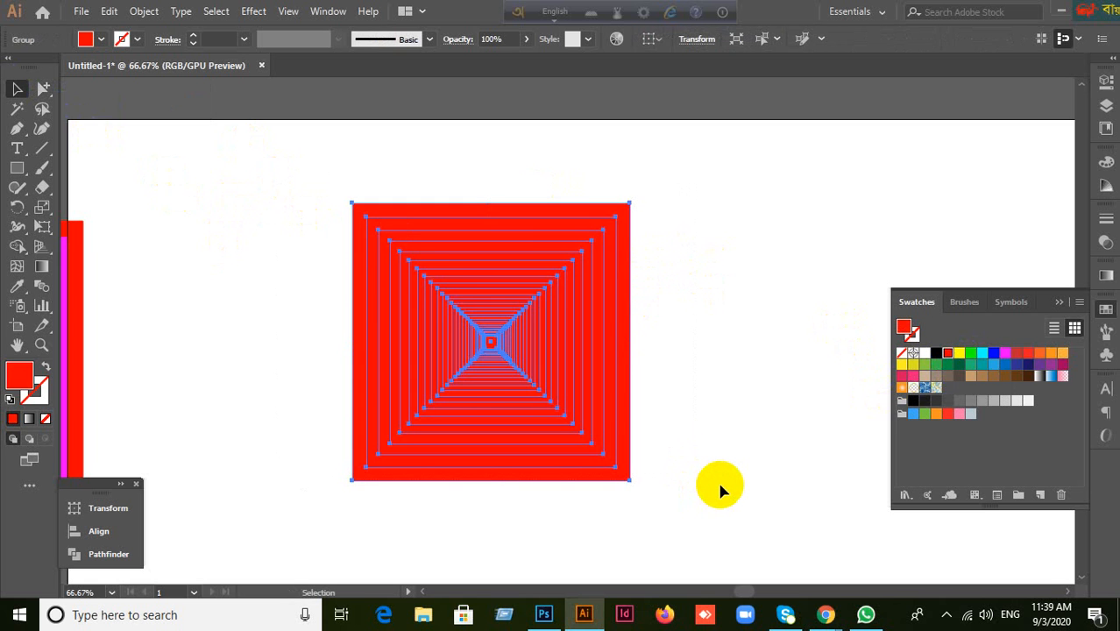
{"action": "left_click", "coordinate": [612, 451]}
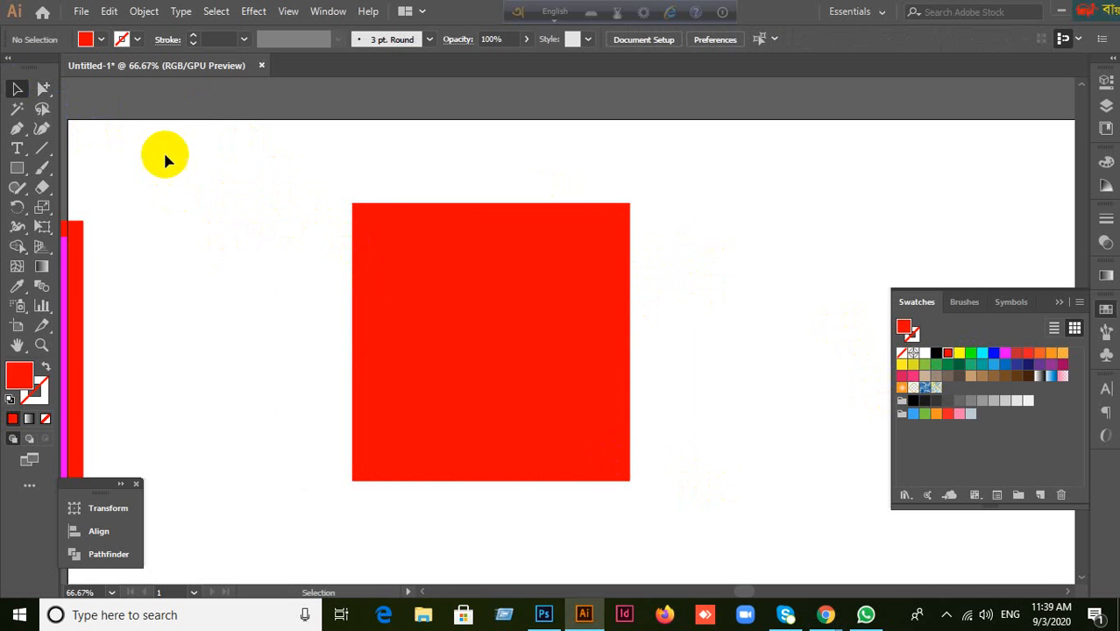
Directly select the outermost square and fill it with yellow, and fill the second square with black.
{"action": "left_click", "coordinate": [42, 88]}
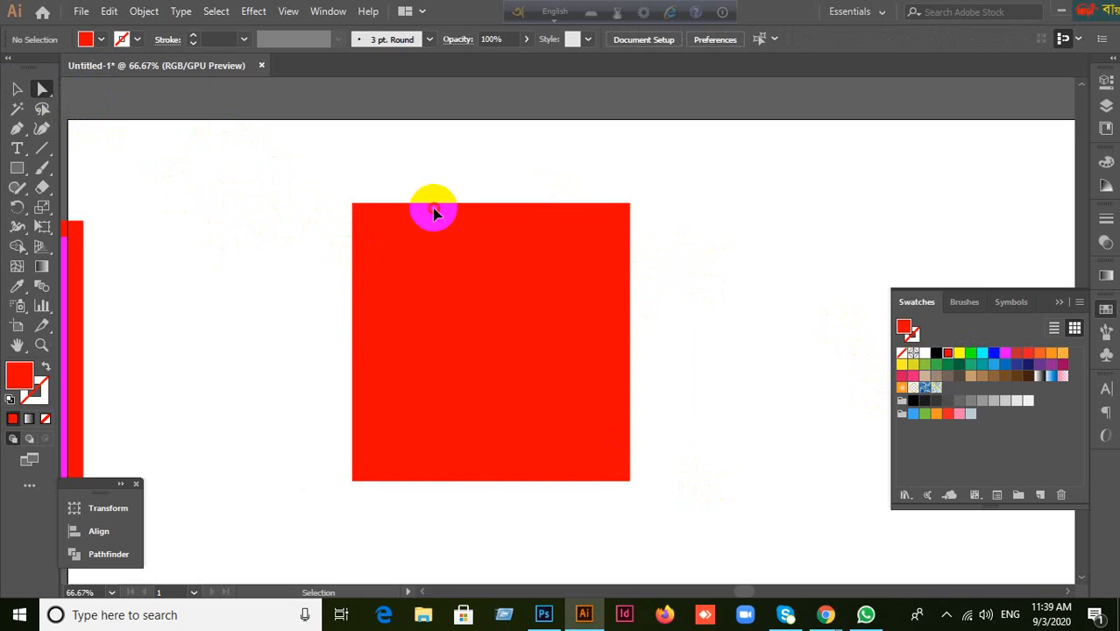
{"action": "left_click", "coordinate": [435, 211]}
{"action": "left_click", "coordinate": [959, 353]}
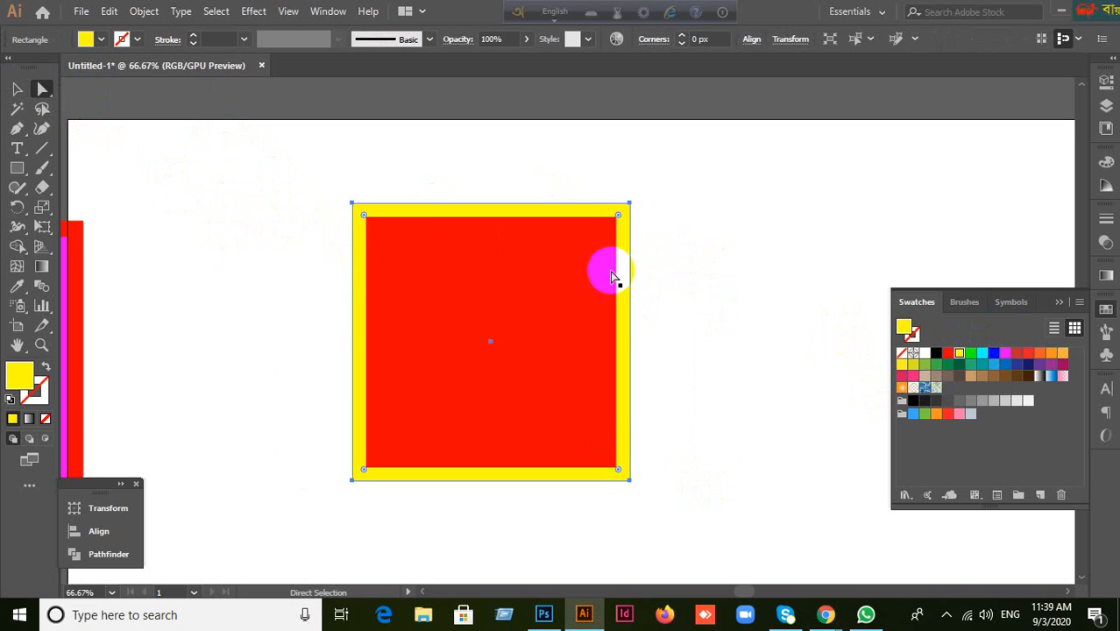
{"action": "left_click", "coordinate": [575, 226]}
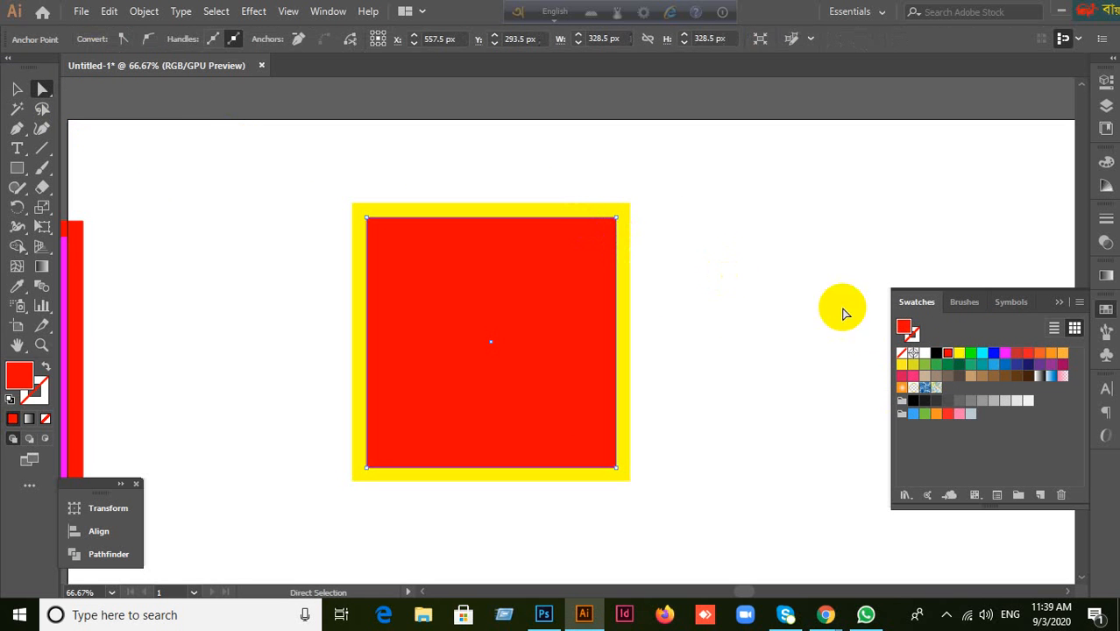
{"action": "left_click", "coordinate": [590, 225]}
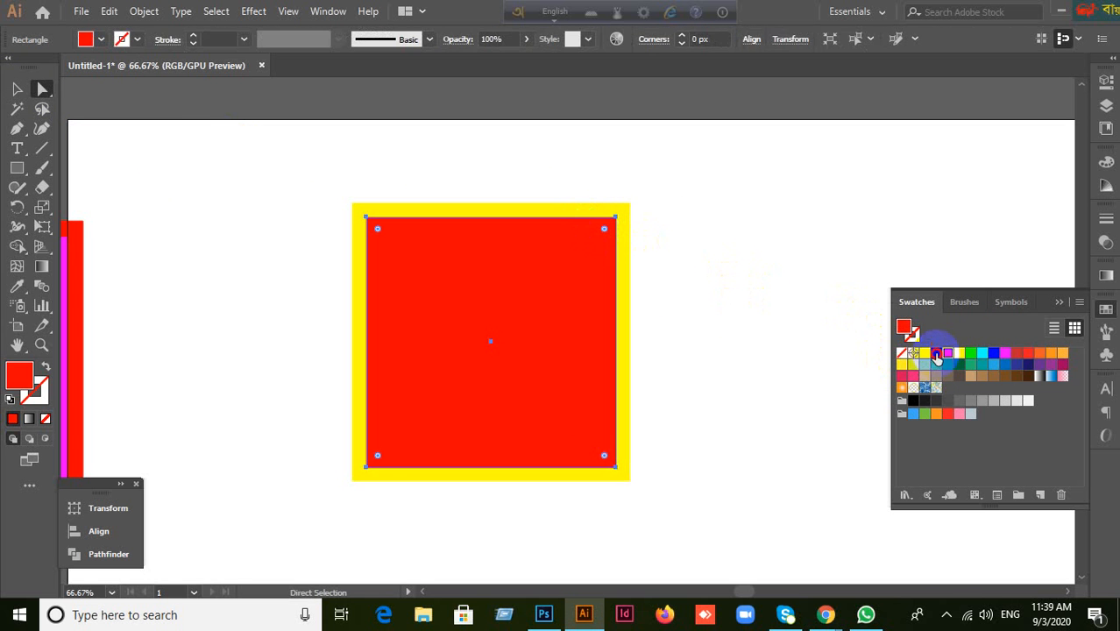
{"action": "left_click", "coordinate": [936, 353]}
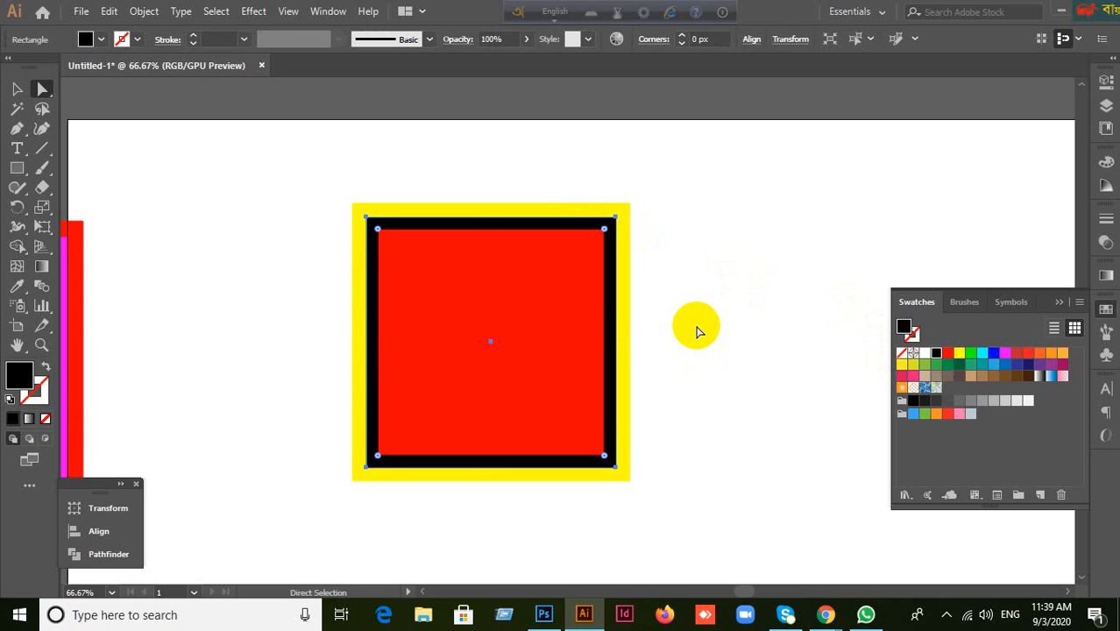
{"action": "key", "text": "ctrl+c"}
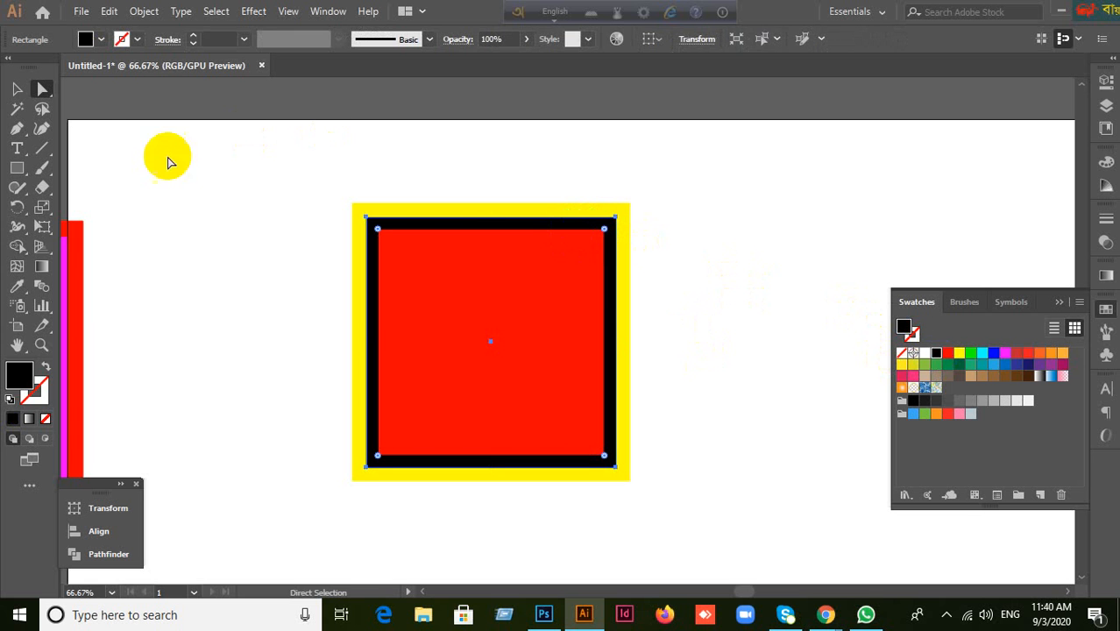
Try to fill the red third square with yellow using the Selection tool, and undo the fill.
{"action": "left_click", "coordinate": [18, 91]}
{"action": "left_click", "coordinate": [431, 238]}
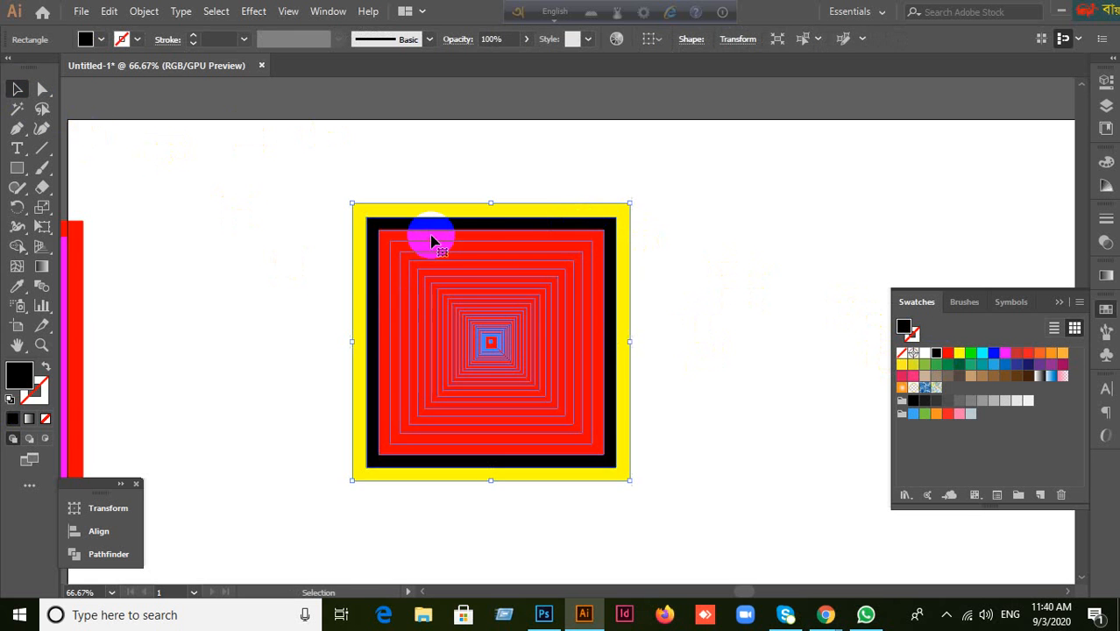
{"action": "scroll", "coordinate": [697, 324], "scroll_direction": "up", "scroll_amount": 2}
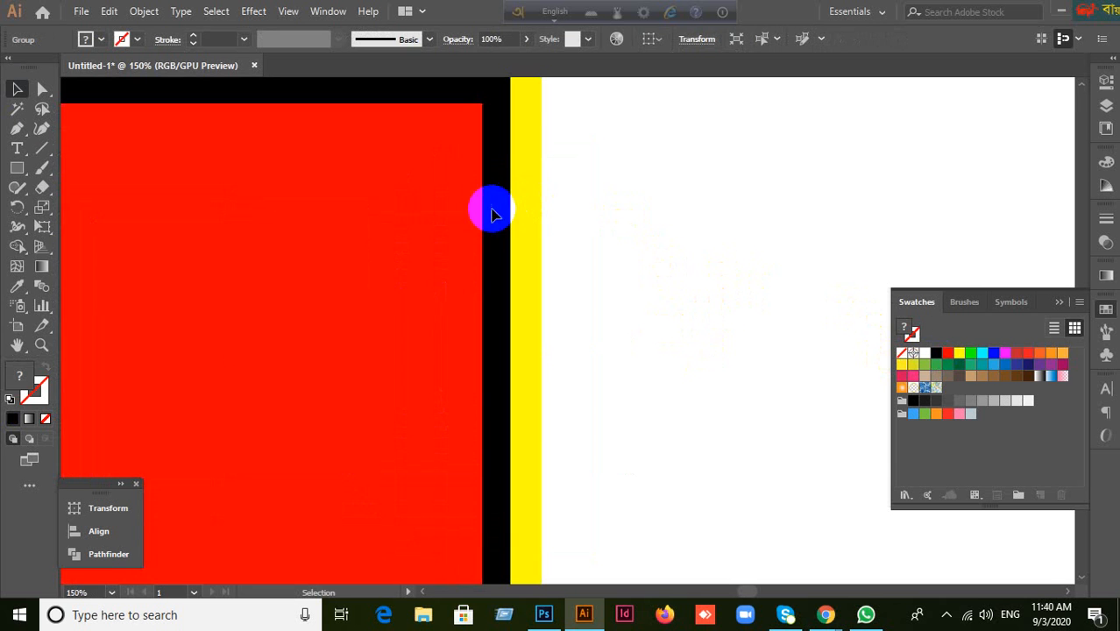
{"action": "key", "text": "ctrl+shift+a"}
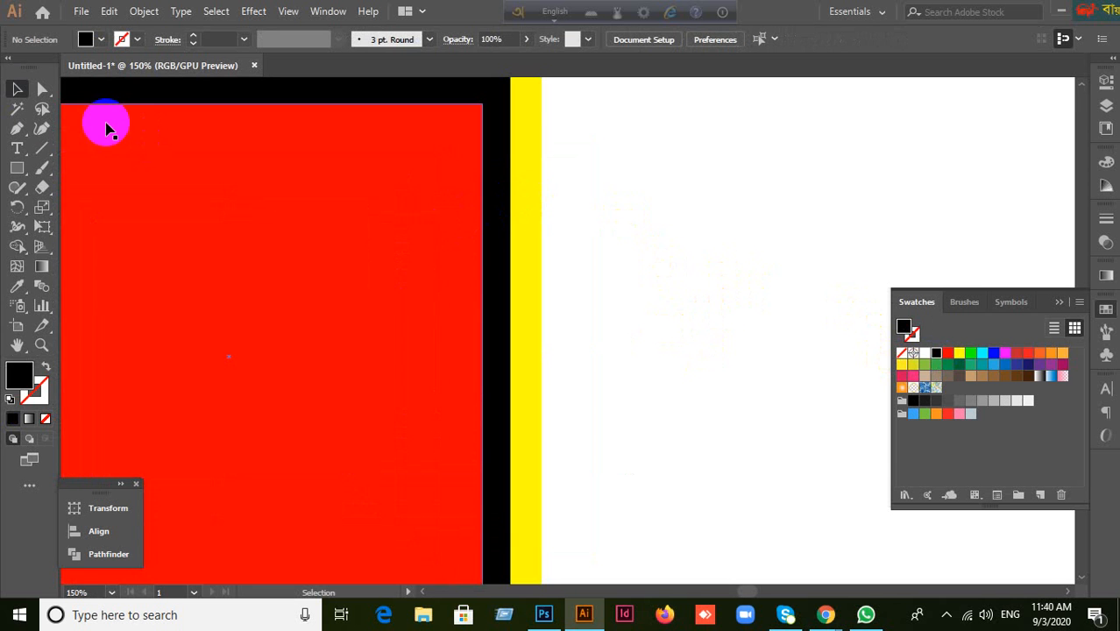
{"action": "left_click", "coordinate": [473, 238]}
{"action": "left_click", "coordinate": [959, 352]}
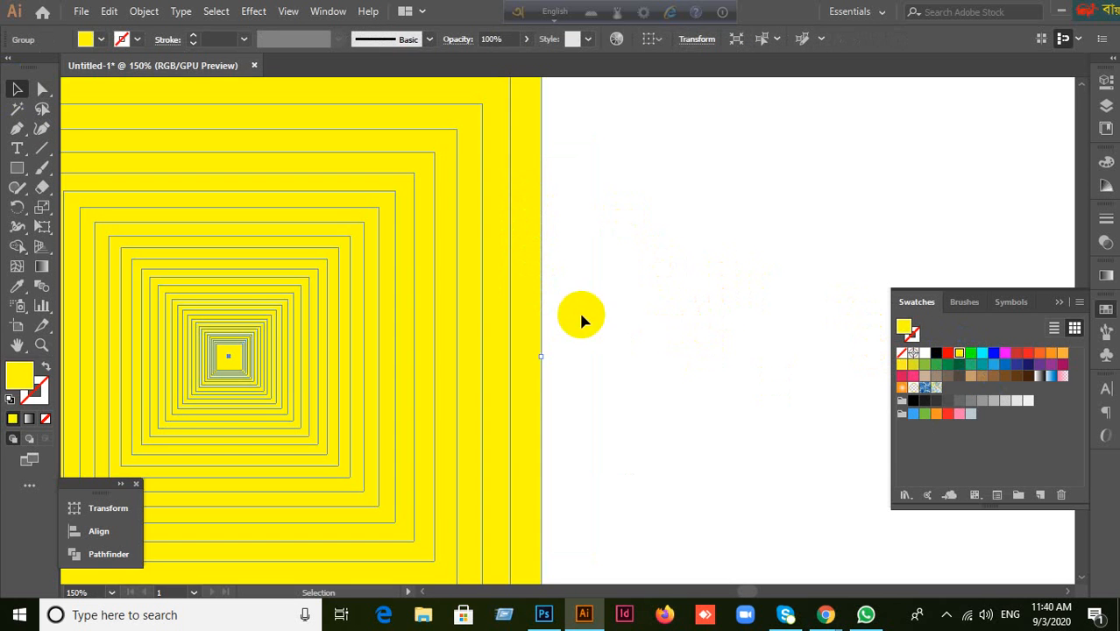
{"action": "key", "text": "ctrl+z"}
Select the group of nested squares and ungroup it into individual squares.
{"action": "left_click", "coordinate": [497, 302]}
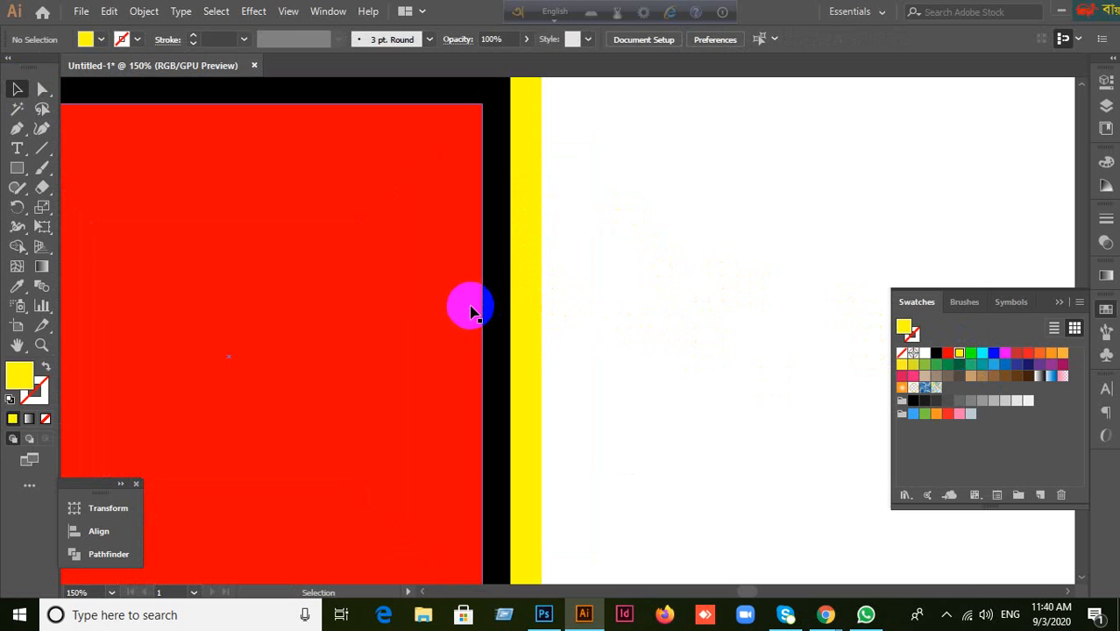
{"action": "left_click", "coordinate": [474, 314]}
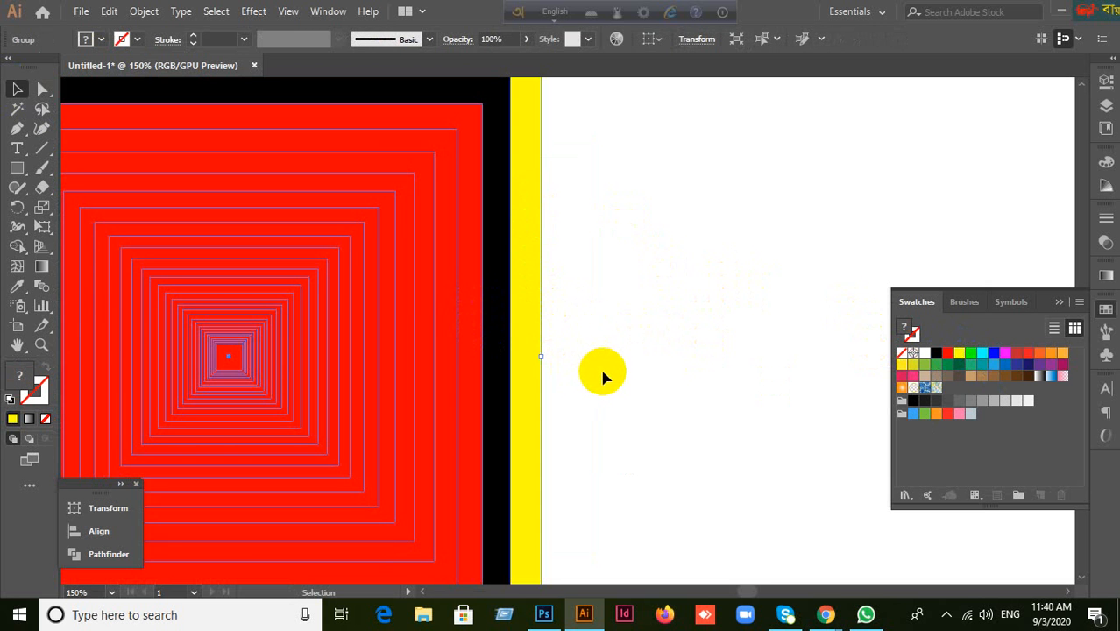
{"action": "key", "text": "ctrl+0"}
{"action": "key", "text": "ctrl+1"}
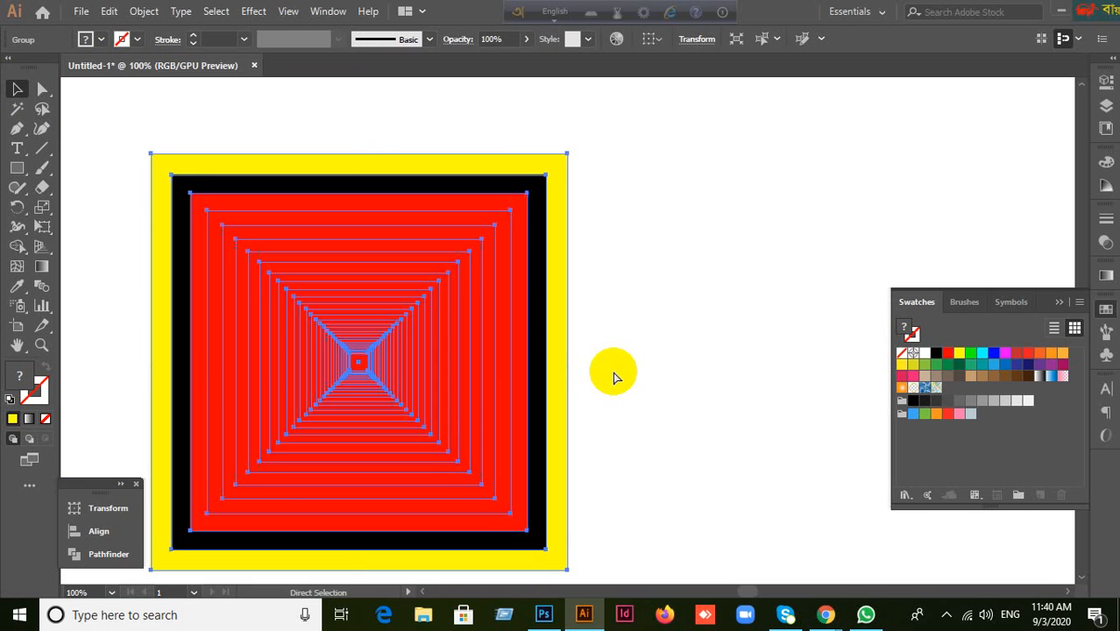
{"action": "left_click", "coordinate": [614, 375]}
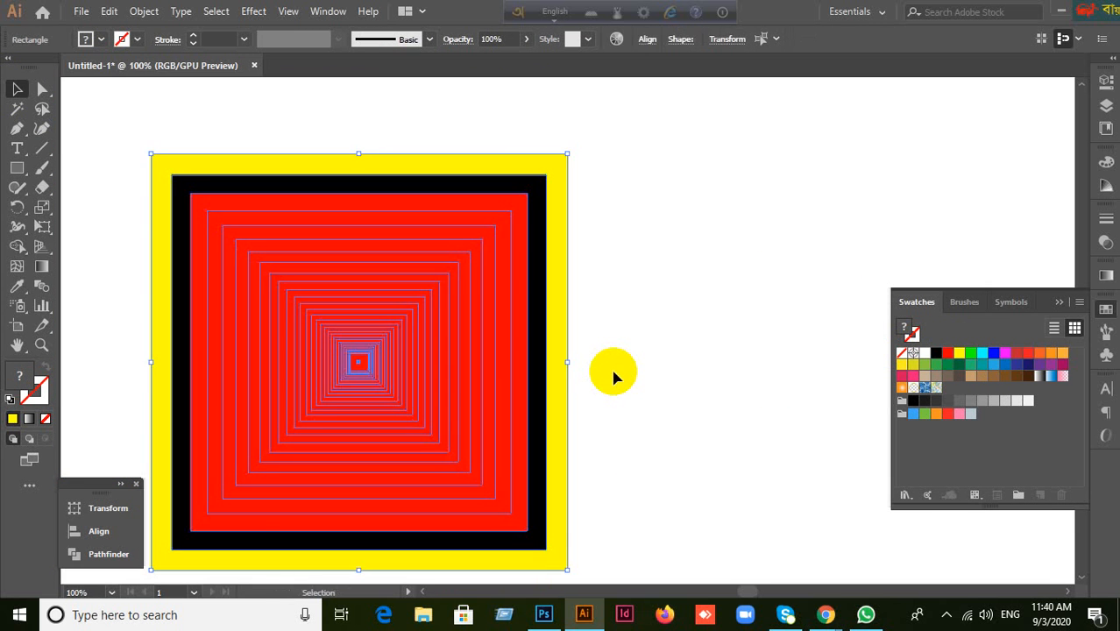
Fill the third square from the outside with bright green, the fourth with yellow and the fifth with dark green.
{"action": "left_click", "coordinate": [531, 384]}
{"action": "left_click", "coordinate": [960, 353]}
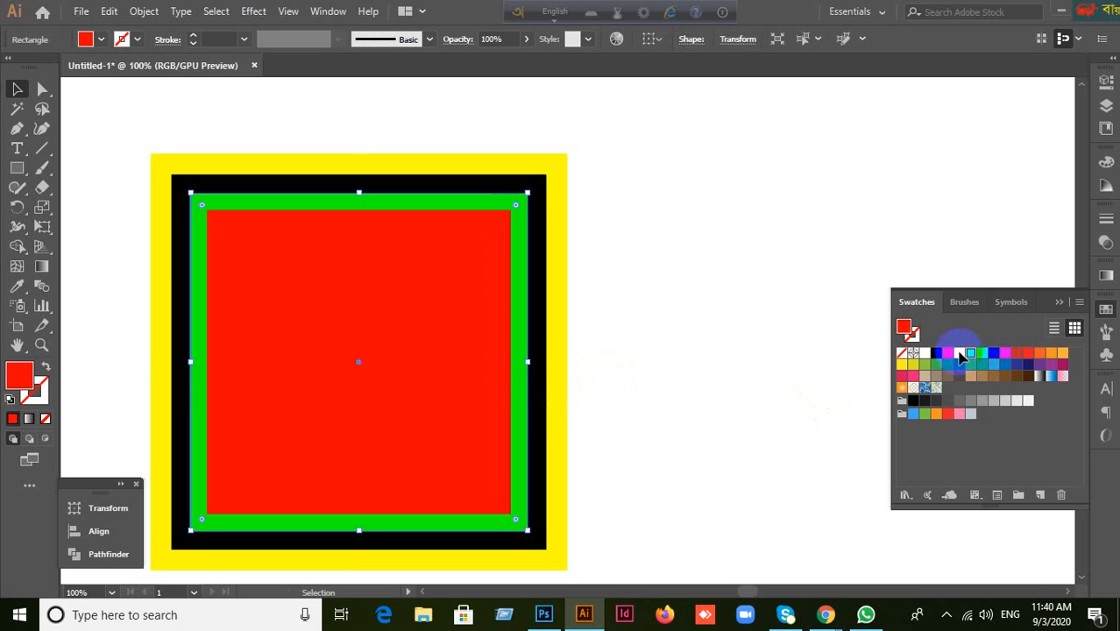
{"action": "left_click", "coordinate": [688, 361]}
{"action": "left_click", "coordinate": [506, 375]}
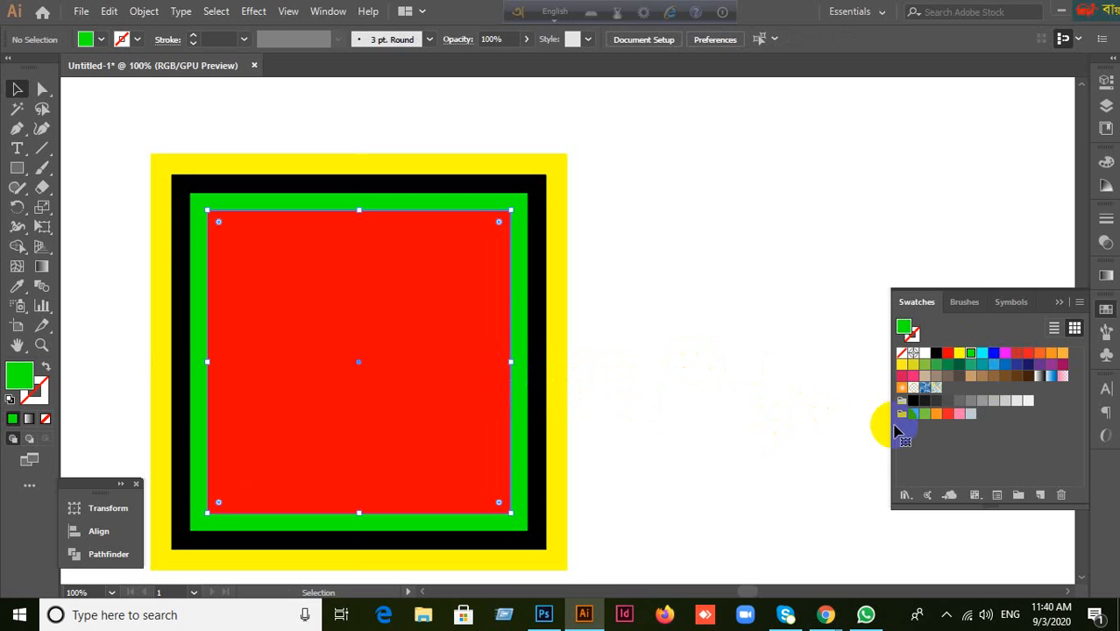
{"action": "left_click", "coordinate": [959, 352]}
{"action": "left_click", "coordinate": [698, 363]}
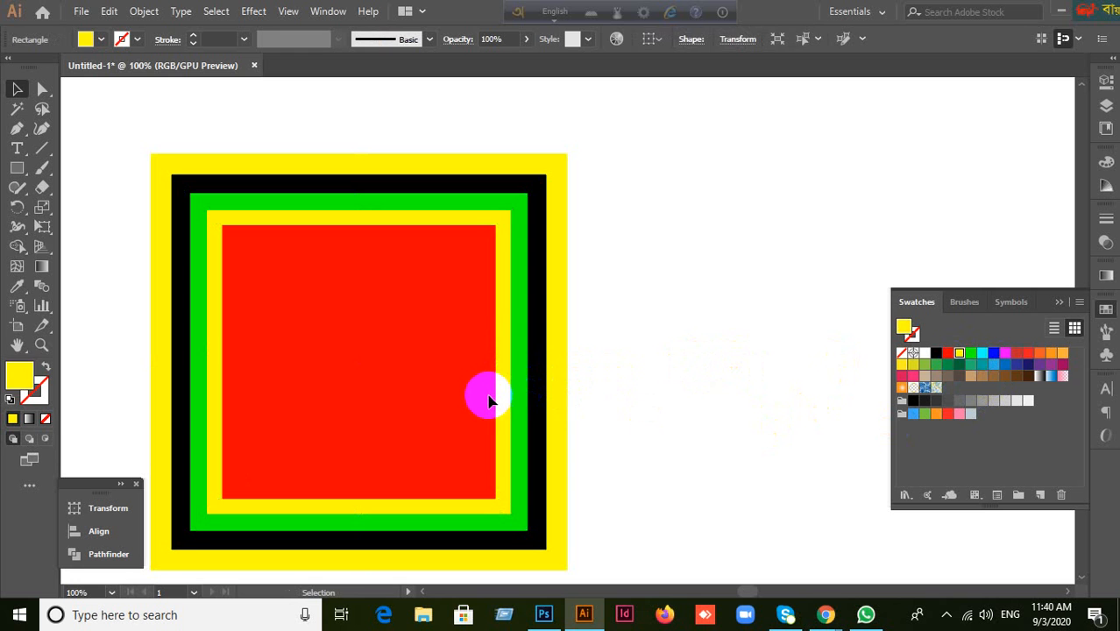
{"action": "left_click", "coordinate": [489, 400]}
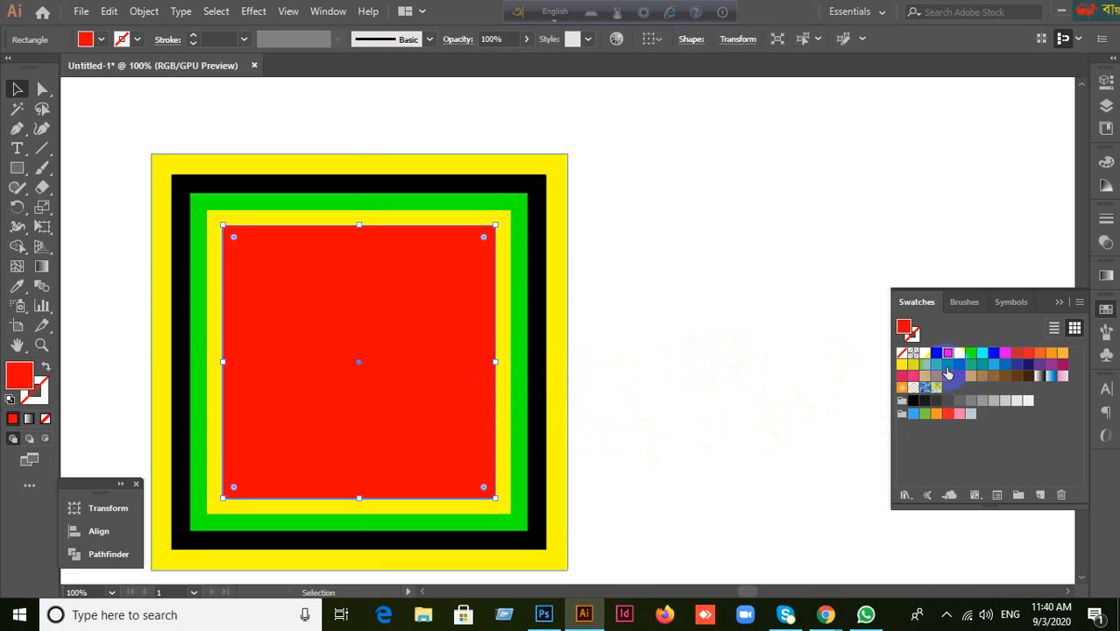
{"action": "left_click", "coordinate": [936, 364]}
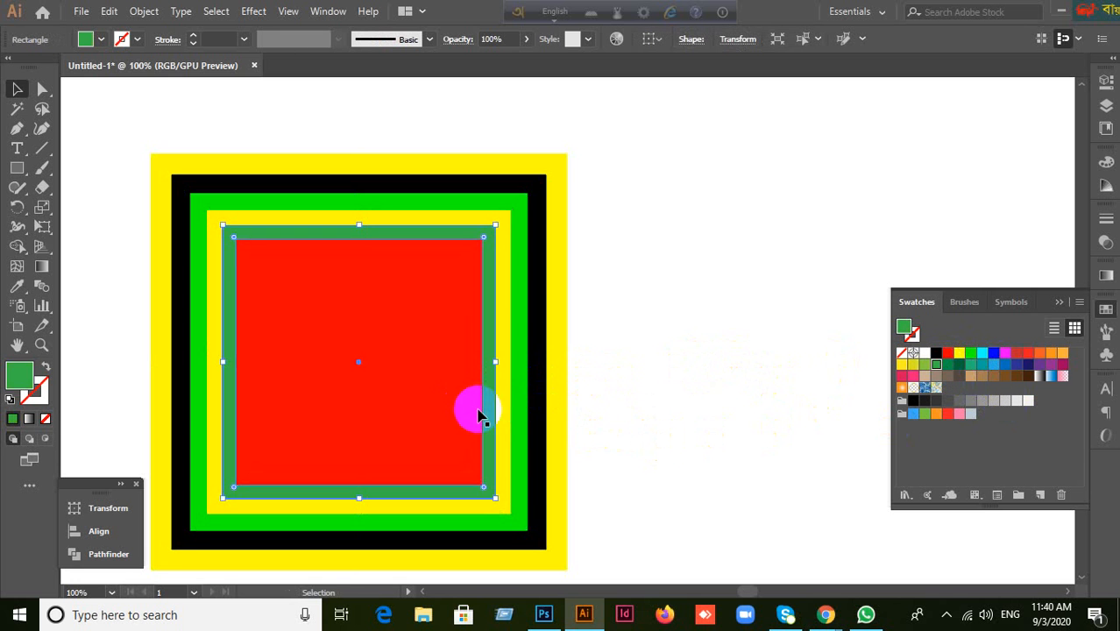
Move the whole stack of recolored squares off the artboard to the empty area above it, and deselect it.
{"action": "left_click", "coordinate": [477, 416]}
{"action": "scroll", "coordinate": [639, 439], "scroll_direction": "down", "scroll_amount": 3}
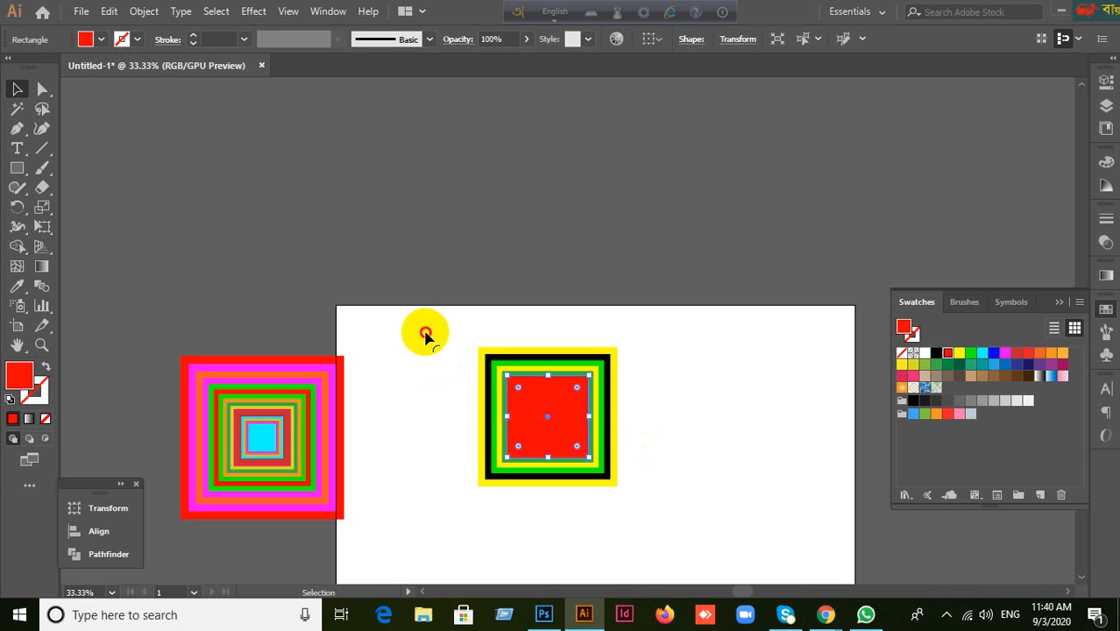
{"action": "left_click_drag", "start_coordinate": [592, 456], "coordinate": [399, 254]}
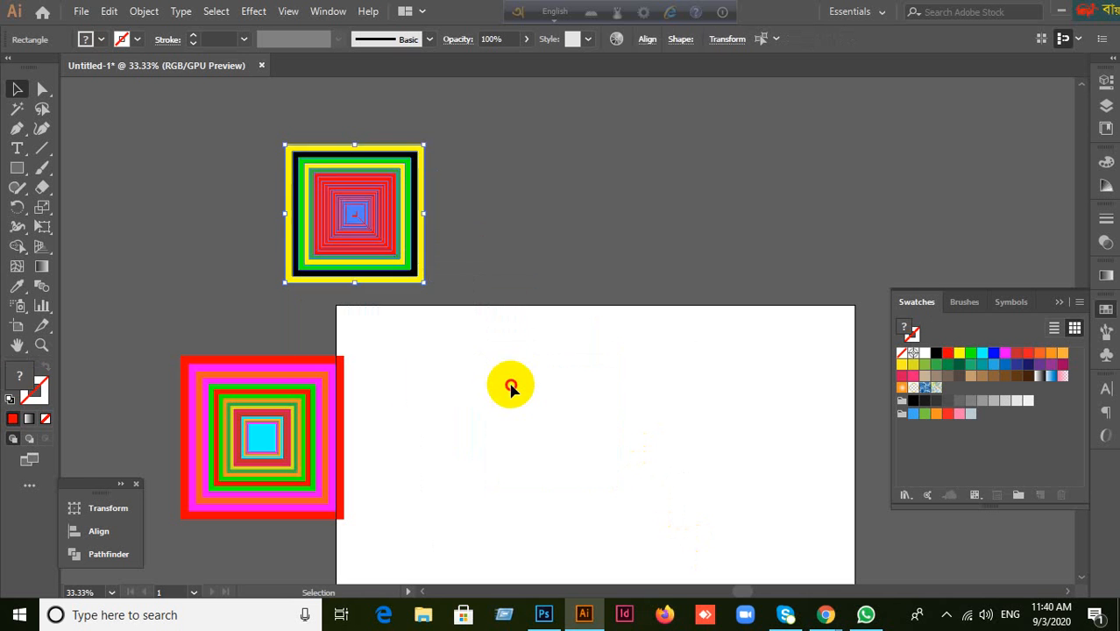
{"action": "left_click", "coordinate": [423, 425]}
Draw a new red square on the empty artboard and activate the Scale tool for it.
{"action": "left_click", "coordinate": [16, 167]}
{"action": "left_click_drag", "start_coordinate": [530, 371], "coordinate": [714, 557]}
{"action": "scroll", "coordinate": [719, 531], "scroll_direction": "down", "scroll_amount": 1}
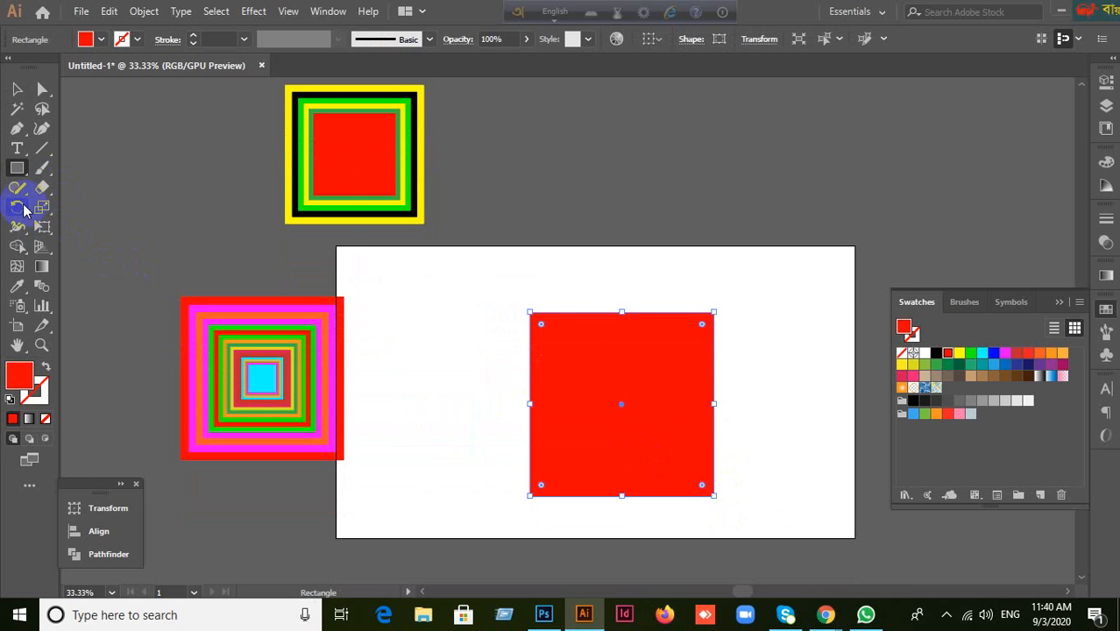
{"action": "left_click_drag", "start_coordinate": [42, 211], "coordinate": [88, 210]}
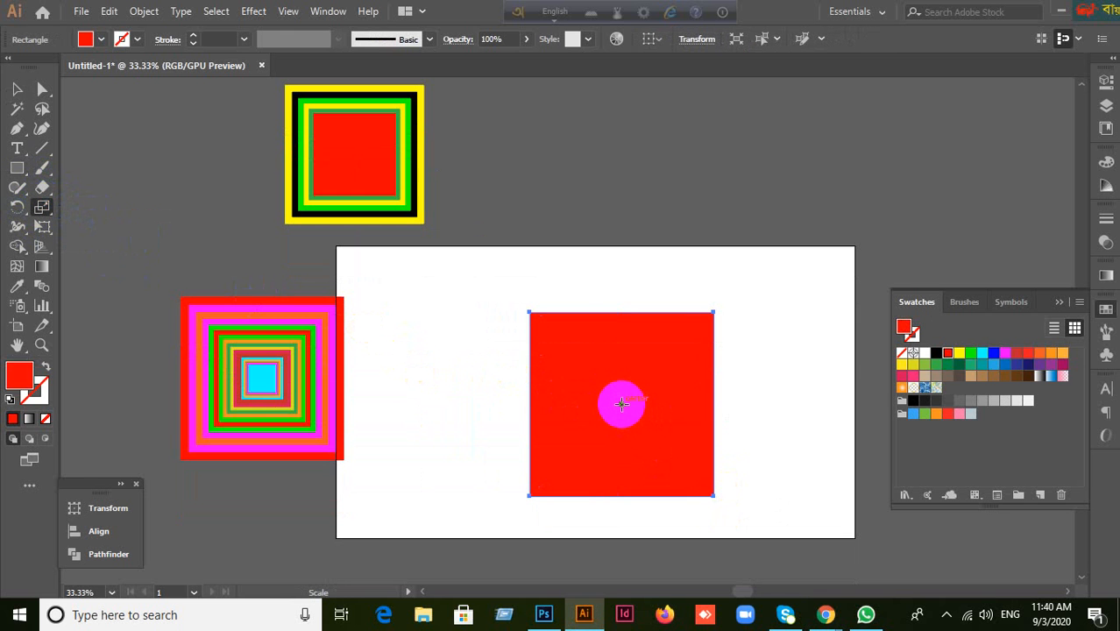
Make four successive 90% scaled copies of the red square about its center, and select the whole stack to check the outlines.
{"action": "left_click", "coordinate": [621, 404], "text": "alt"}
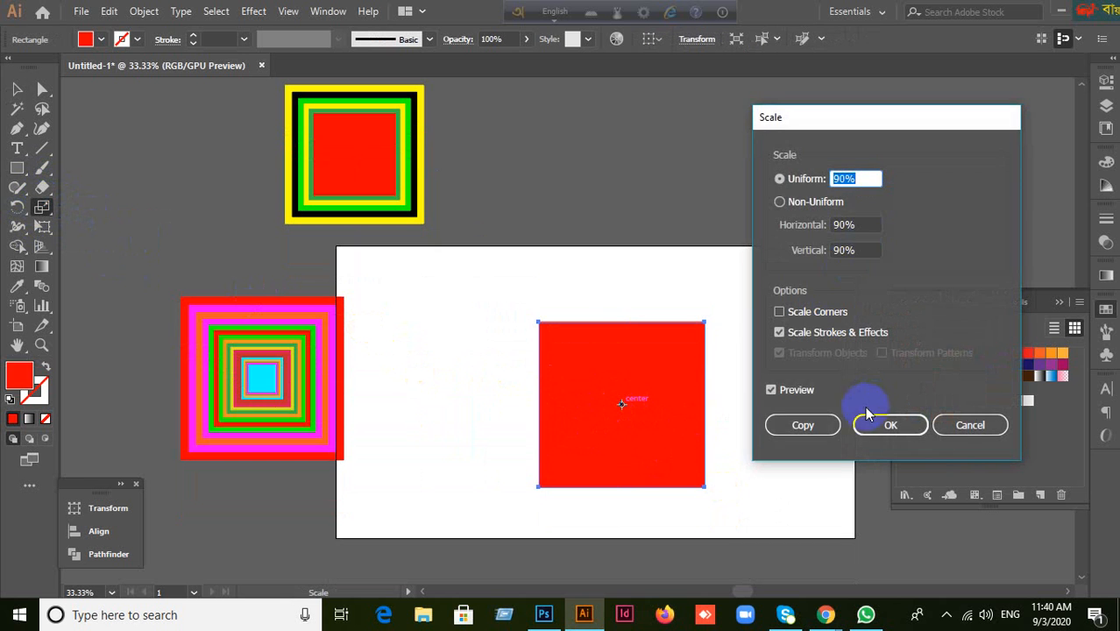
{"action": "left_click", "coordinate": [824, 425]}
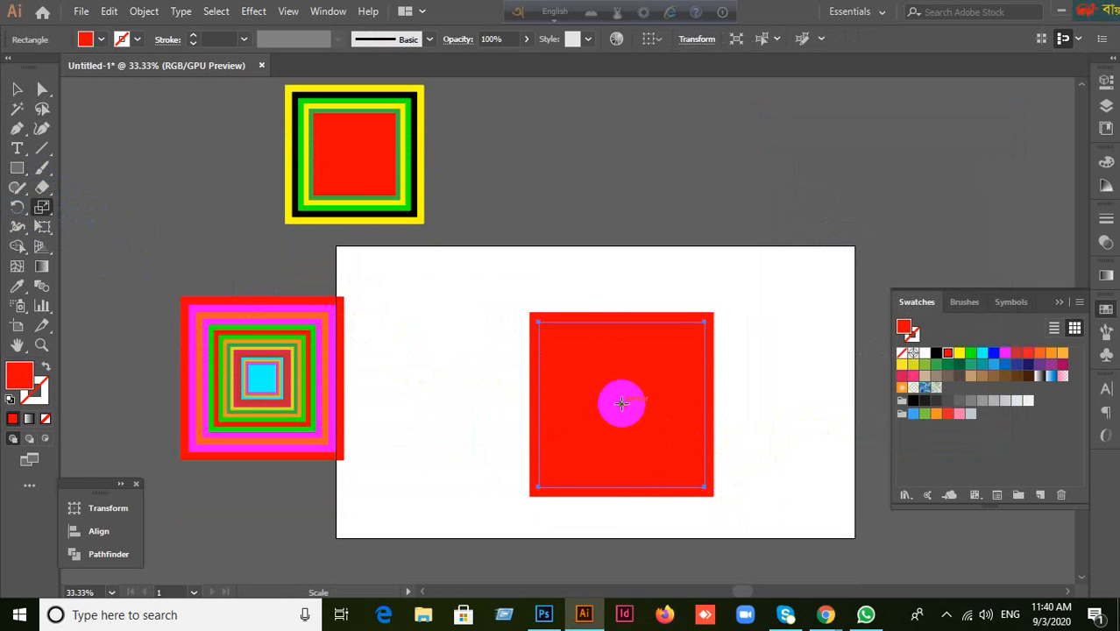
{"action": "left_click", "coordinate": [621, 404], "text": "alt"}
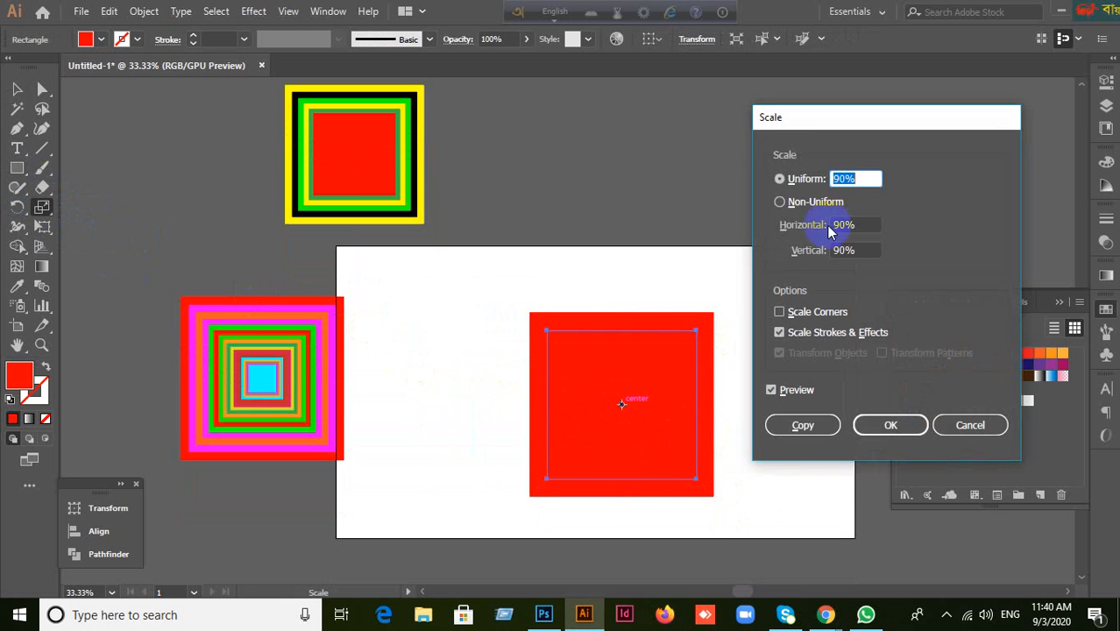
{"action": "left_click", "coordinate": [803, 425]}
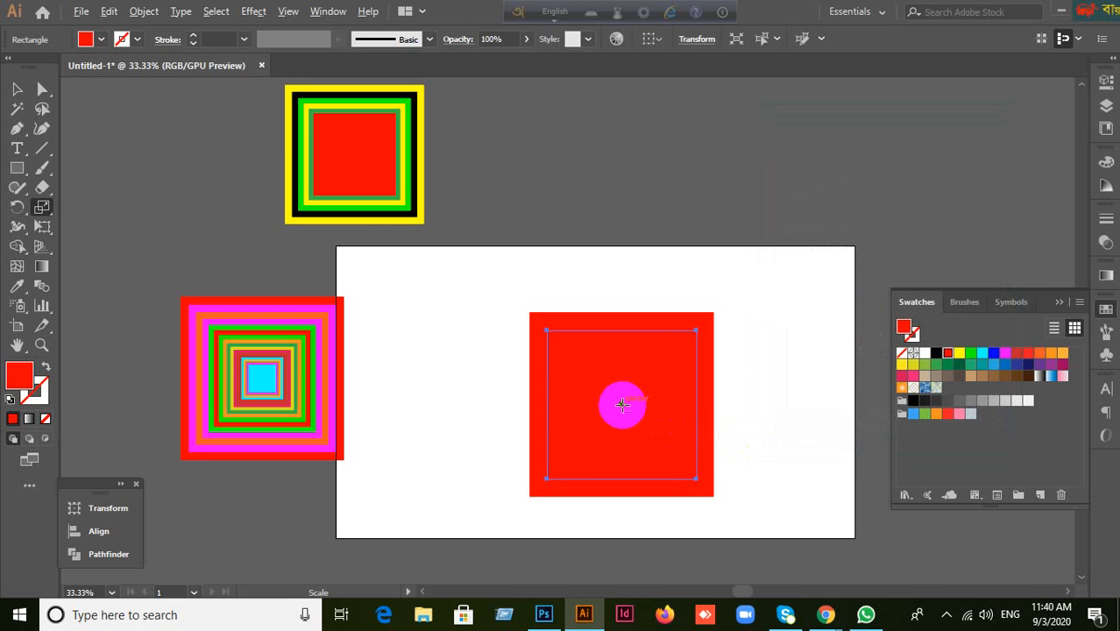
{"action": "left_click", "coordinate": [621, 404], "text": "alt"}
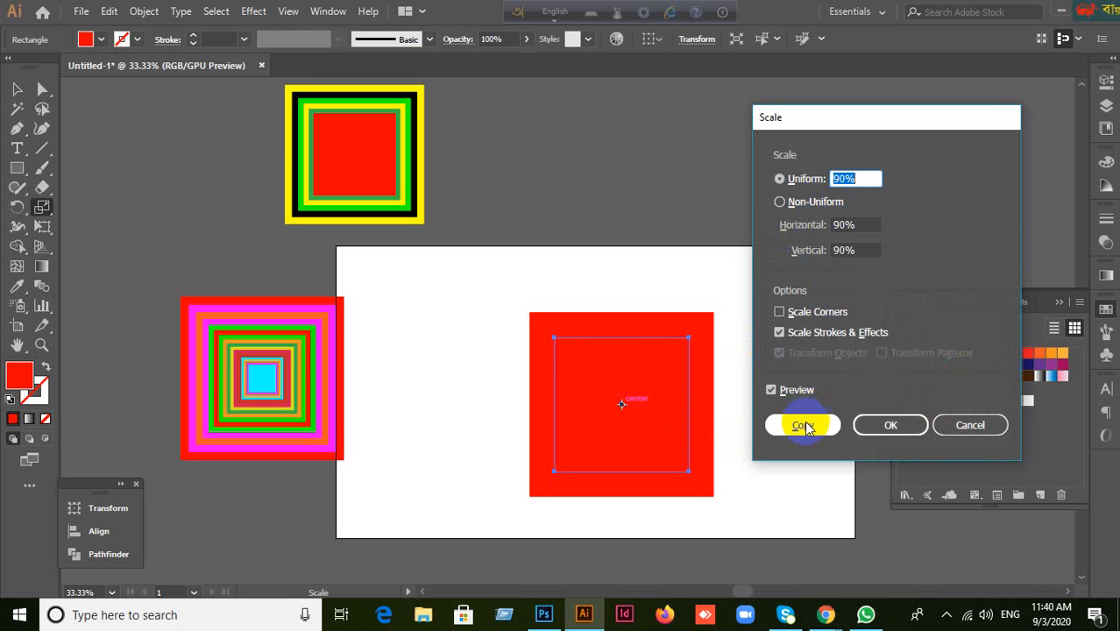
{"action": "left_click", "coordinate": [803, 426]}
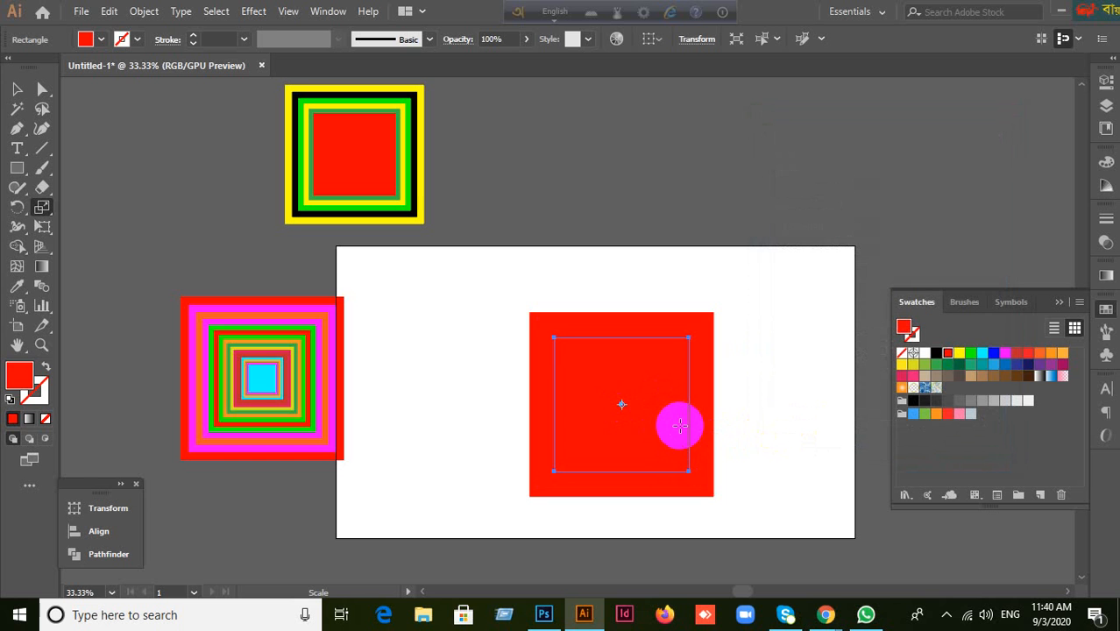
{"action": "left_click", "coordinate": [621, 404], "text": "alt"}
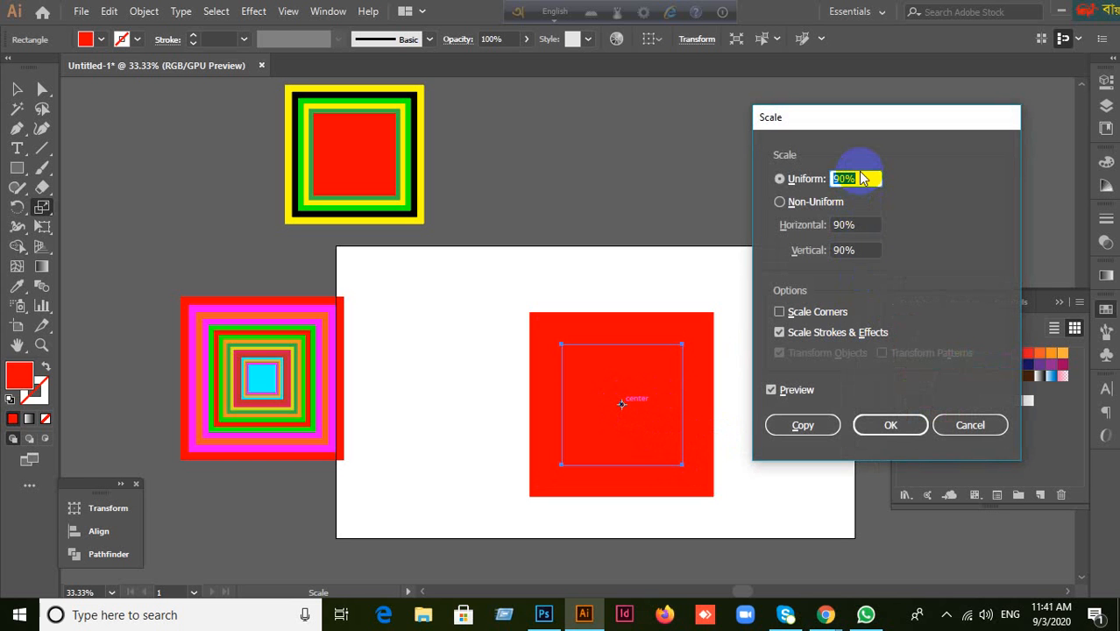
{"action": "left_click", "coordinate": [819, 426]}
{"action": "left_click", "coordinate": [16, 89]}
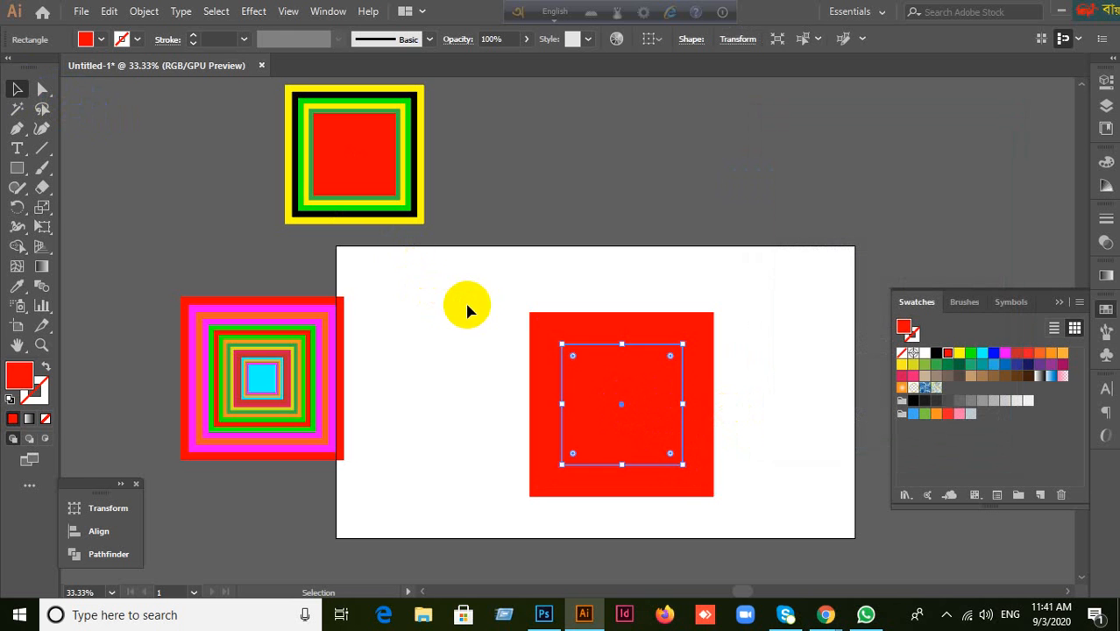
{"action": "left_click", "coordinate": [469, 272]}
{"action": "left_click", "coordinate": [638, 439]}
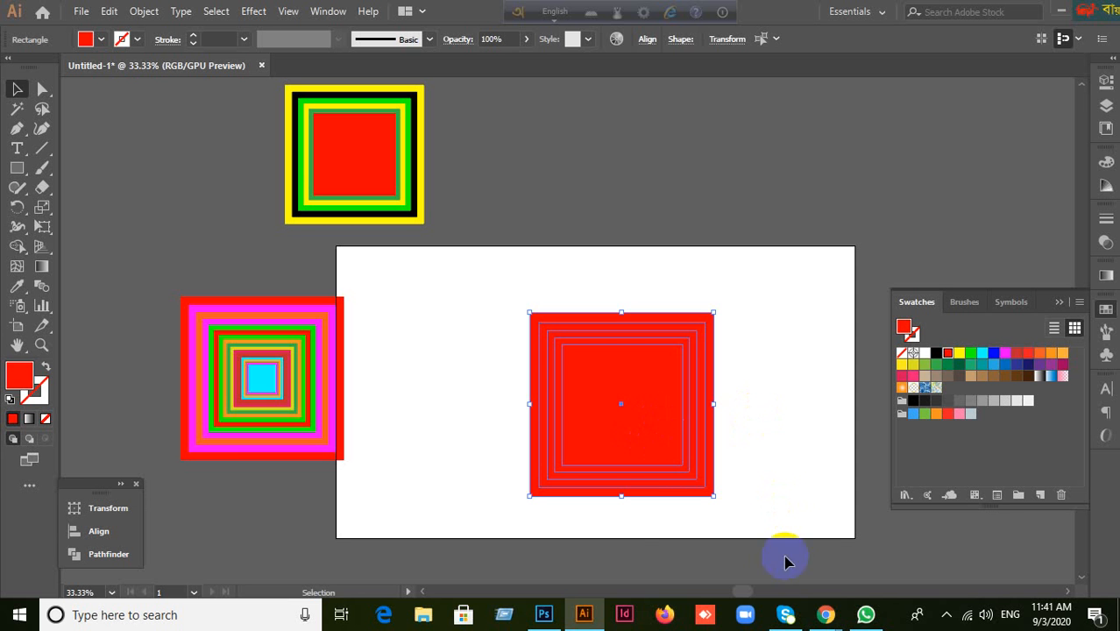
Switch to the Google Meet call in Chrome to check on the participants, and return to Illustrator.
{"action": "mouse_move", "coordinate": [804, 618]}
{"action": "left_click", "coordinate": [699, 523]}
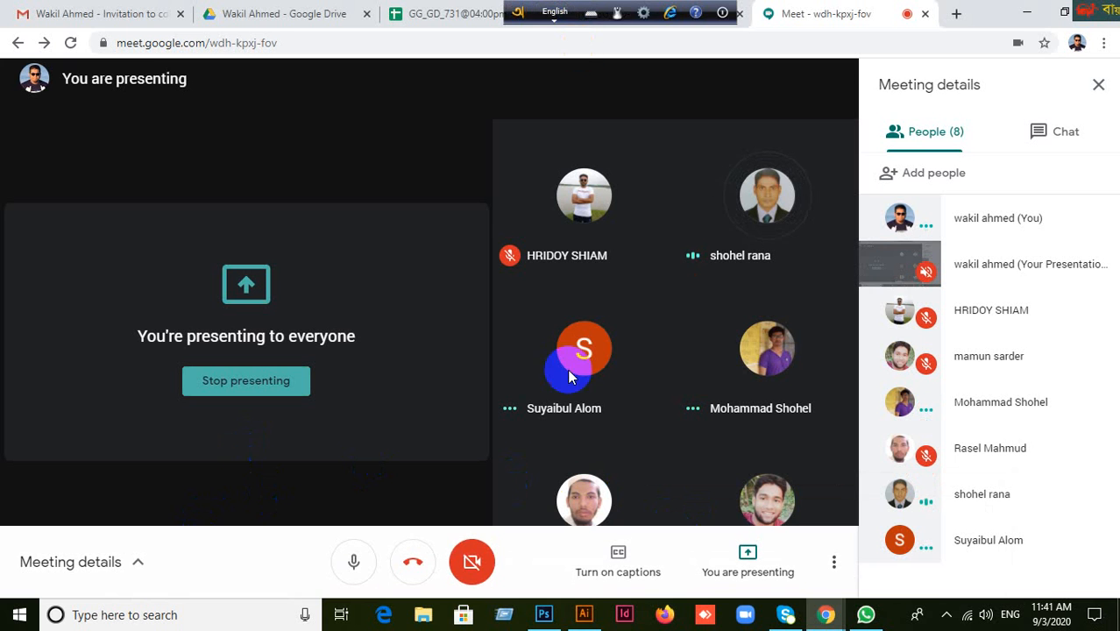
{"action": "left_click", "coordinate": [583, 615]}
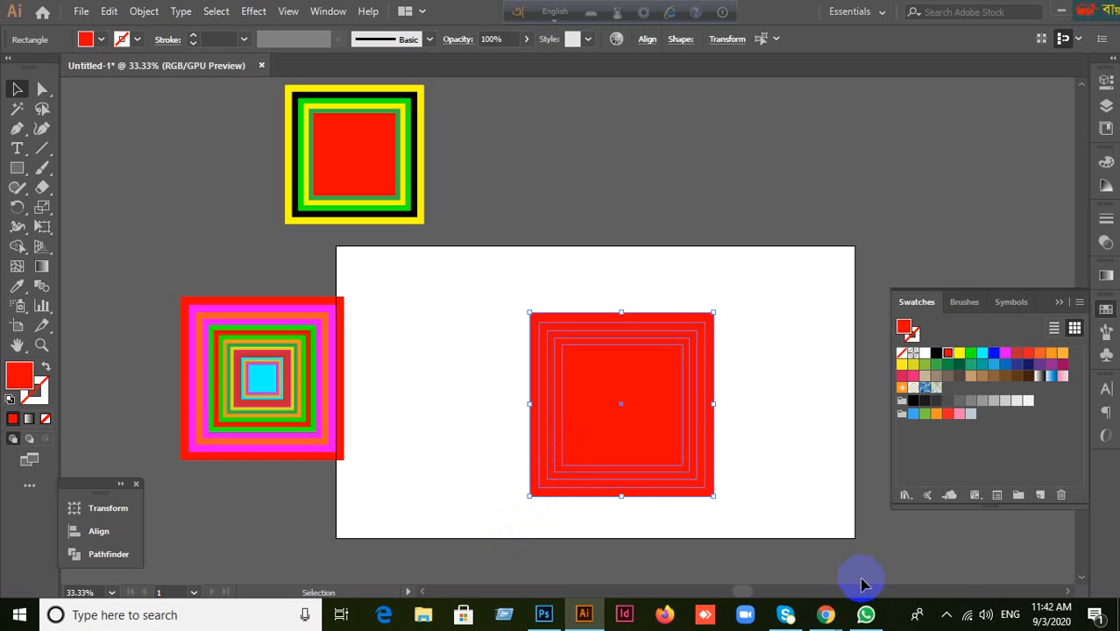
{"action": "mouse_move", "coordinate": [830, 619]}
{"action": "left_click", "coordinate": [671, 531]}
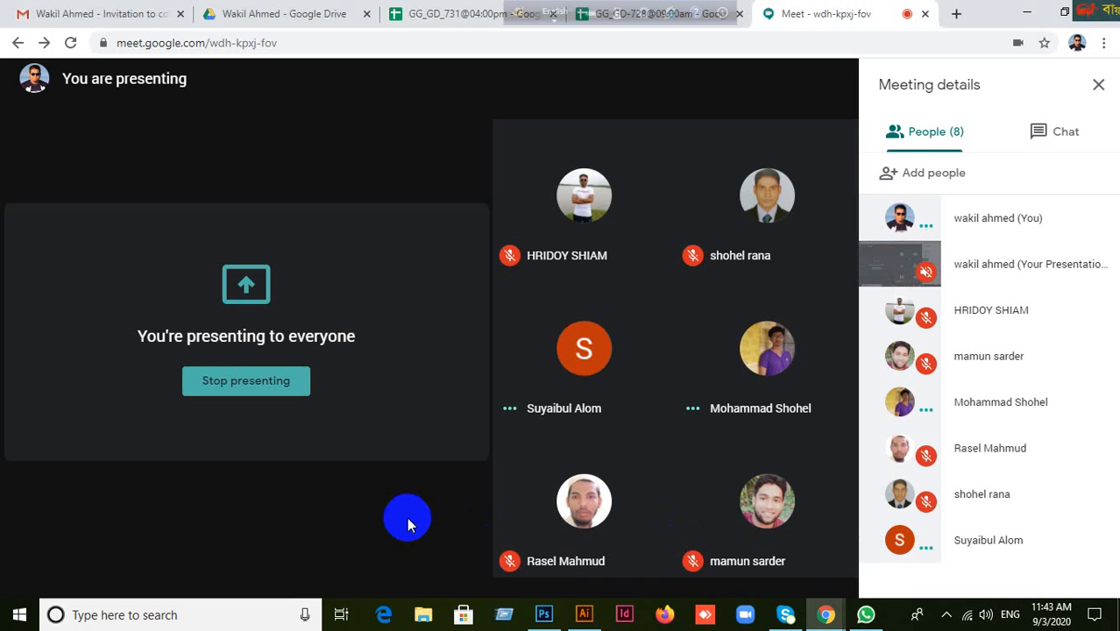
{"action": "mouse_move", "coordinate": [557, 568]}
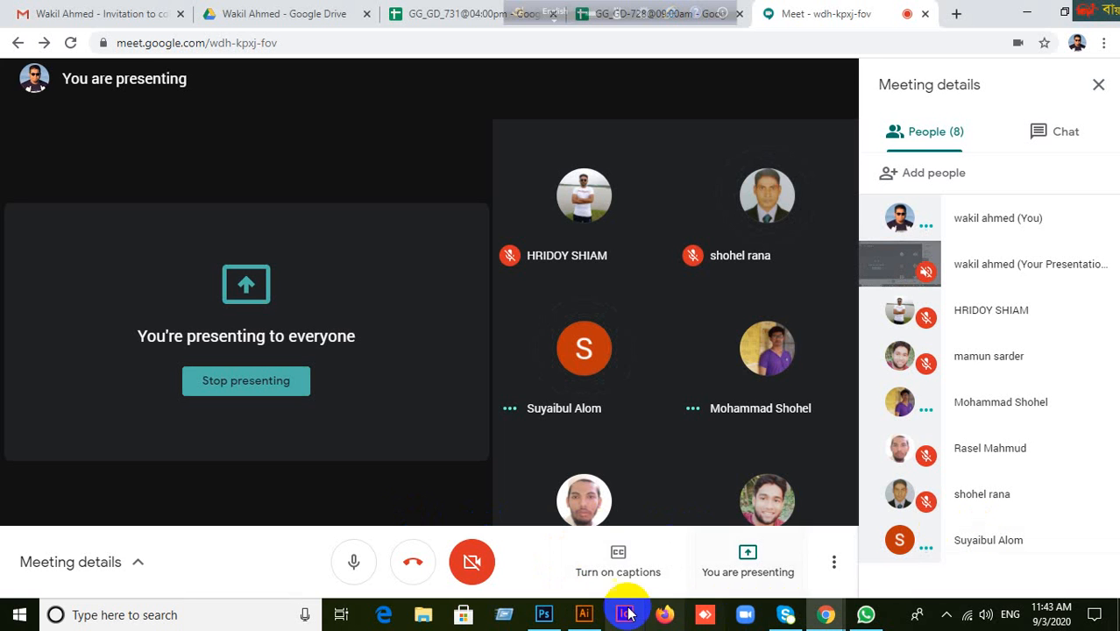
{"action": "left_click", "coordinate": [589, 615]}
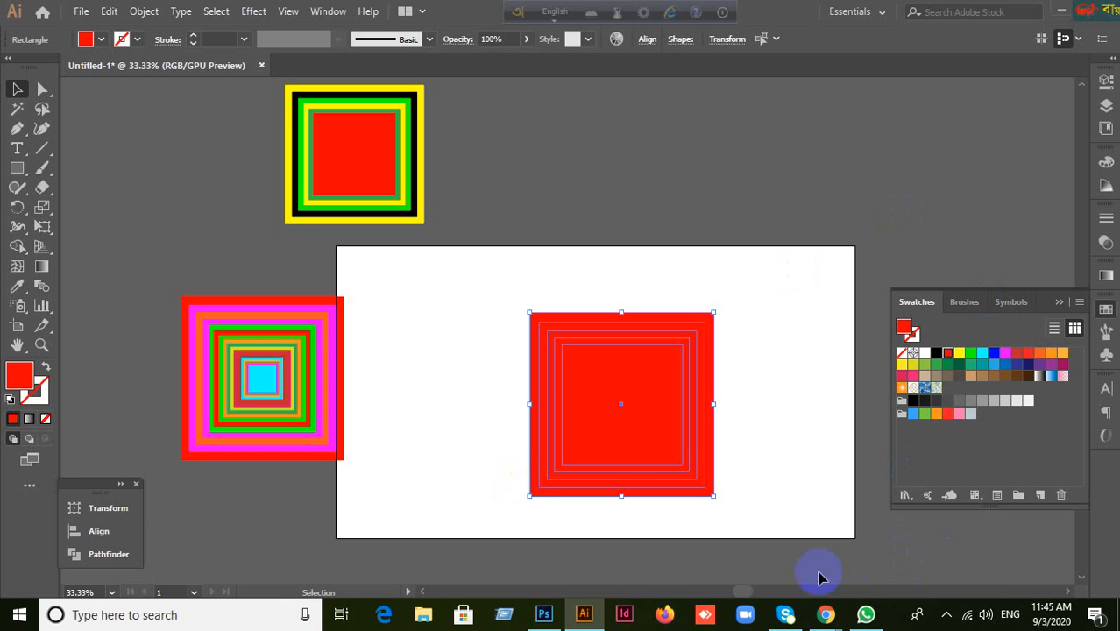
{"action": "mouse_move", "coordinate": [827, 618]}
{"action": "left_click", "coordinate": [736, 517]}
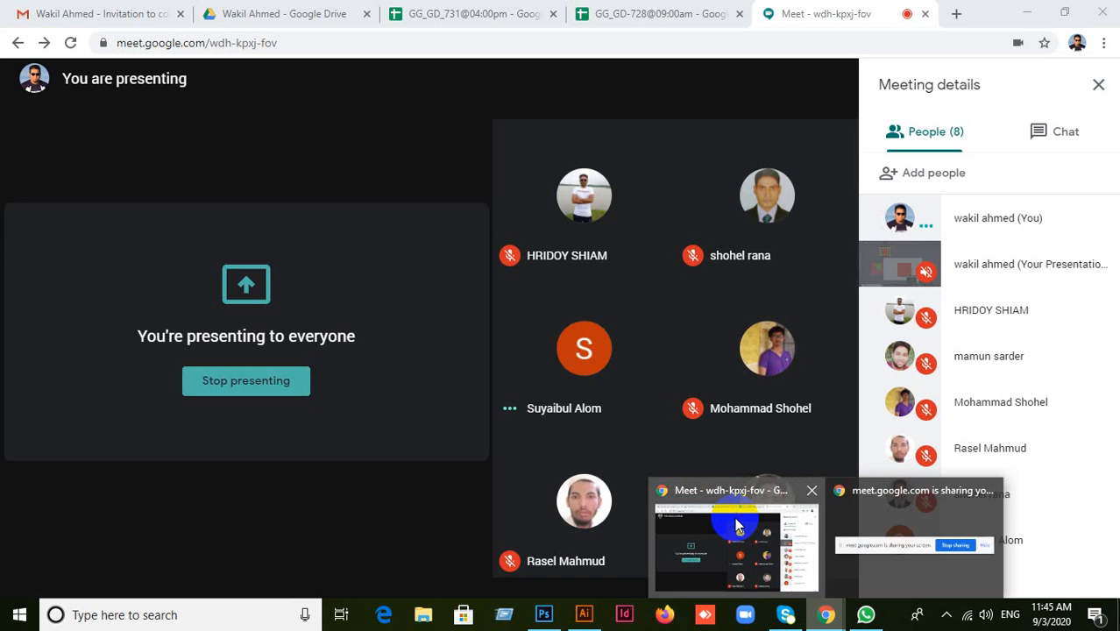
{"action": "left_click", "coordinate": [583, 613]}
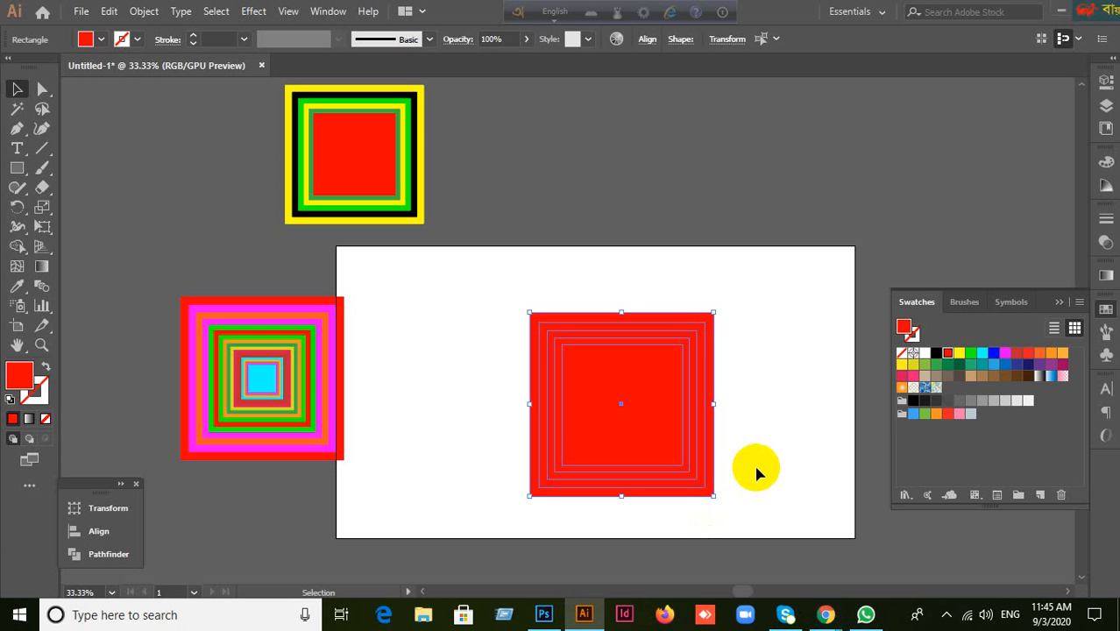
Delete the stack of nested red squares from the artboard and move the yellow-bordered design above the multicolored sample.
{"action": "left_click", "coordinate": [761, 456]}
{"action": "left_click_drag", "start_coordinate": [496, 289], "coordinate": [775, 485]}
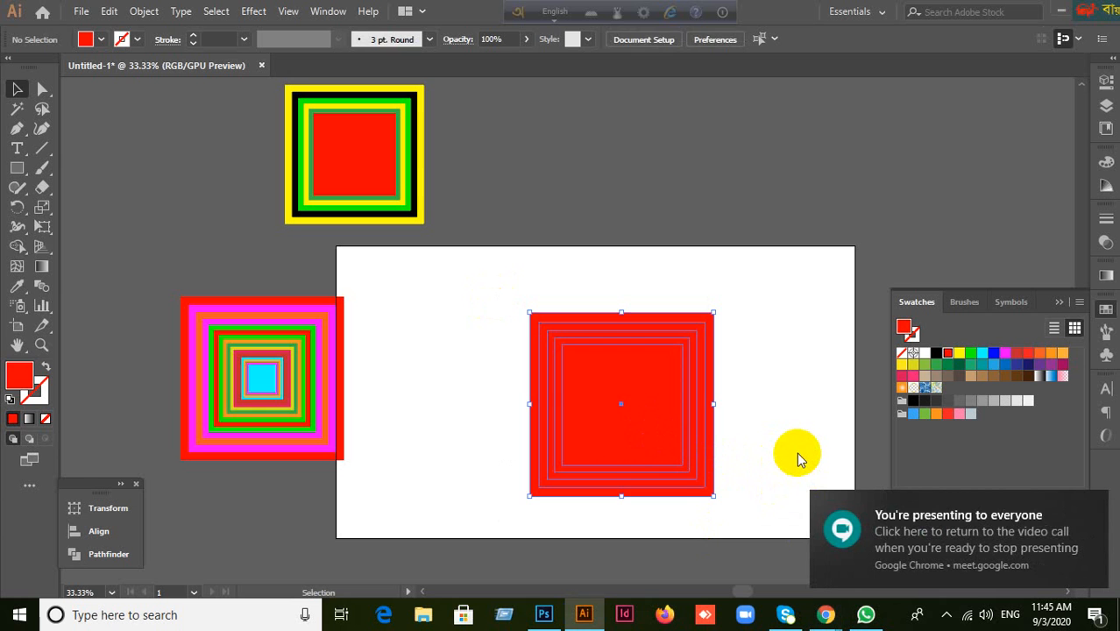
{"action": "key", "text": "Delete"}
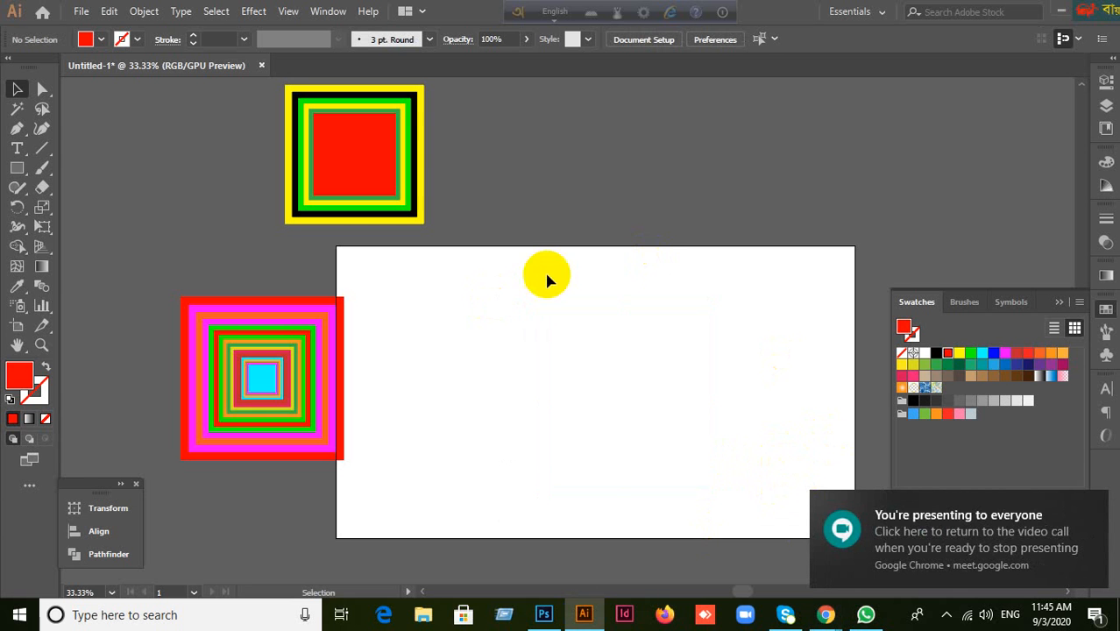
{"action": "left_click_drag", "start_coordinate": [366, 179], "coordinate": [253, 208]}
{"action": "left_click", "coordinate": [495, 258]}
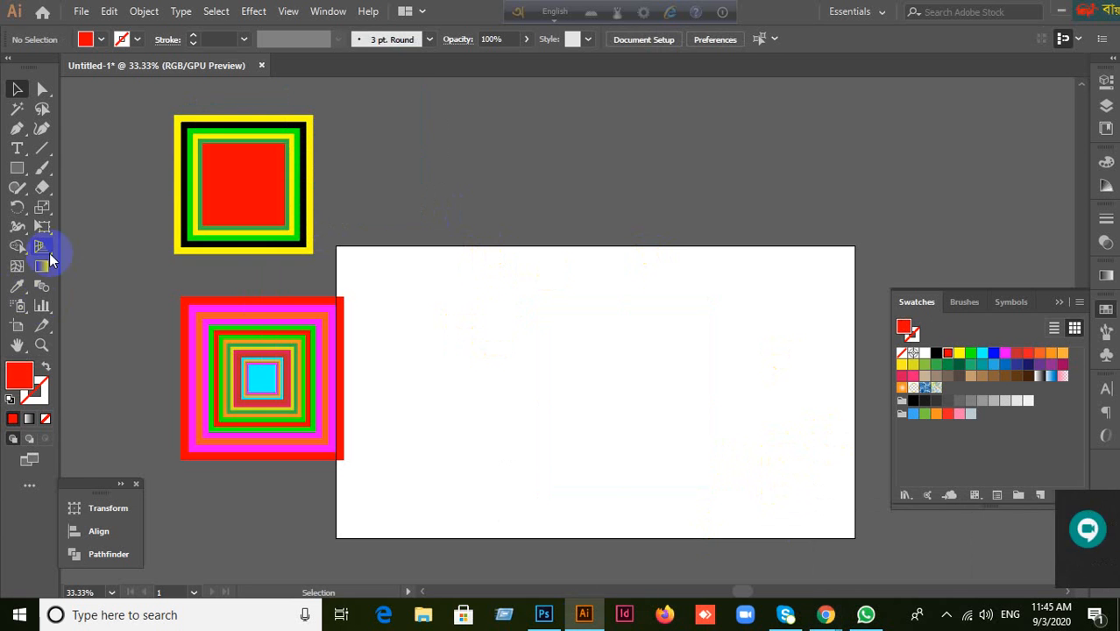
Draw a red square near the middle of the empty artboard.
{"action": "left_click", "coordinate": [18, 169]}
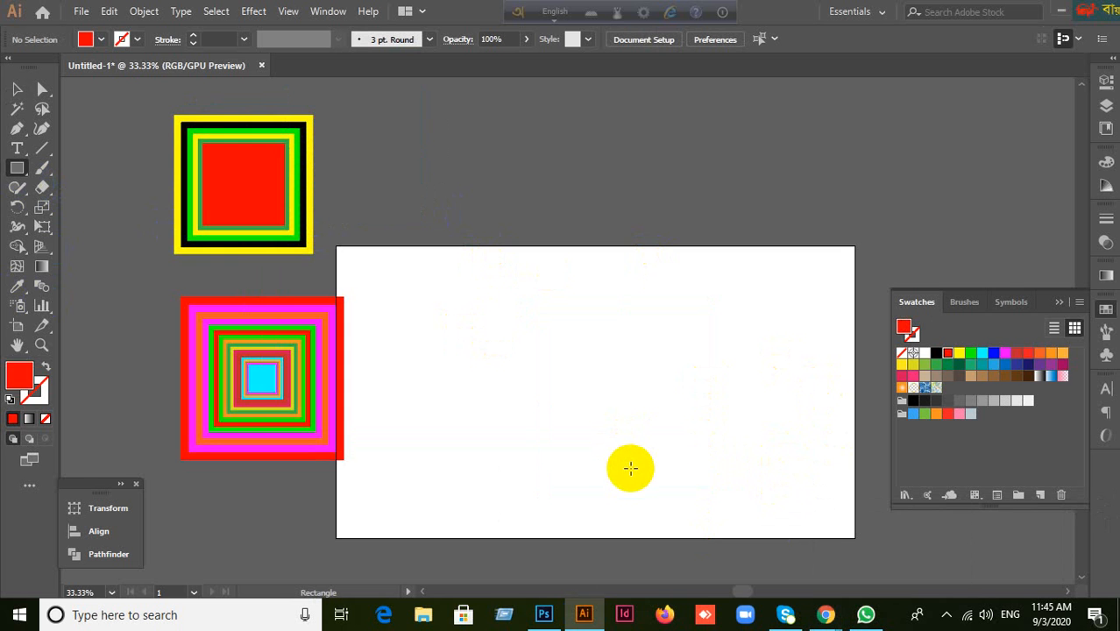
{"action": "scroll", "coordinate": [630, 468], "scroll_direction": "up", "scroll_amount": 1}
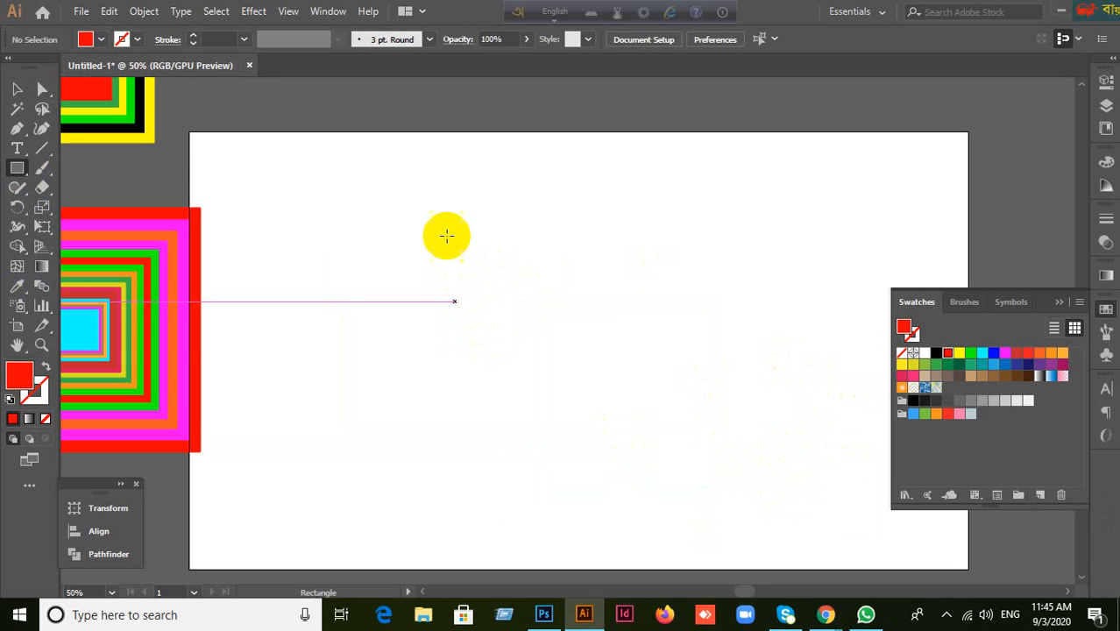
{"action": "mouse_move", "coordinate": [447, 236]}
{"action": "left_mouse_down"}
{"action": "mouse_move", "coordinate": [472, 278]}
{"action": "mouse_move", "coordinate": [660, 449]}
{"action": "left_mouse_up"}
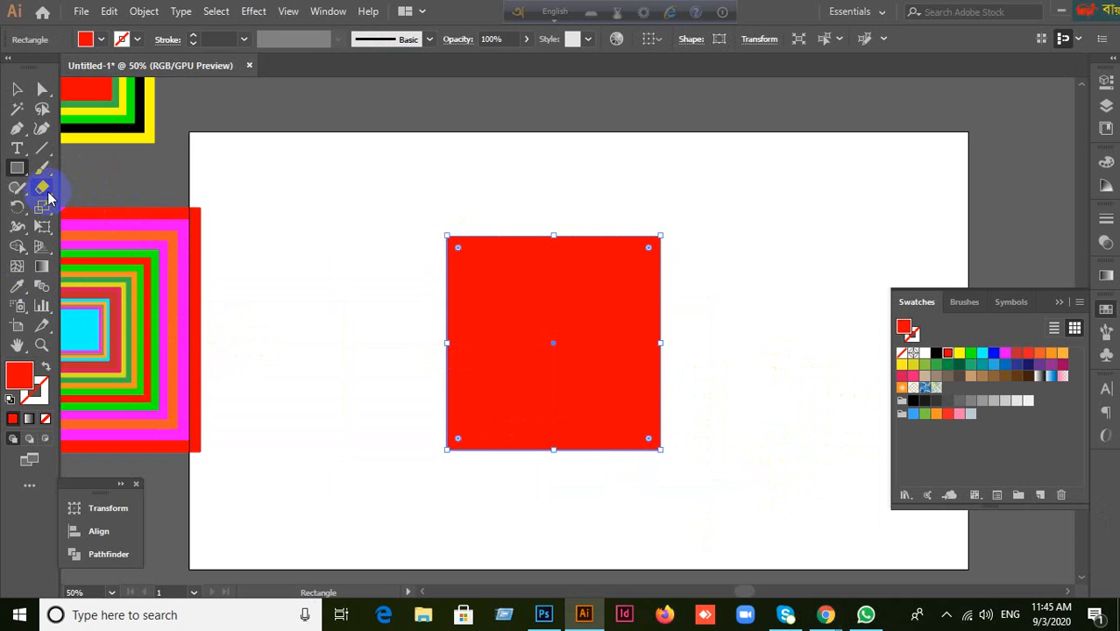
Scale a copy of the red square to 120% about its center, and scale a copy of that one to 140%.
{"action": "left_click", "coordinate": [43, 187]}
{"action": "left_click_drag", "start_coordinate": [42, 207], "coordinate": [82, 210]}
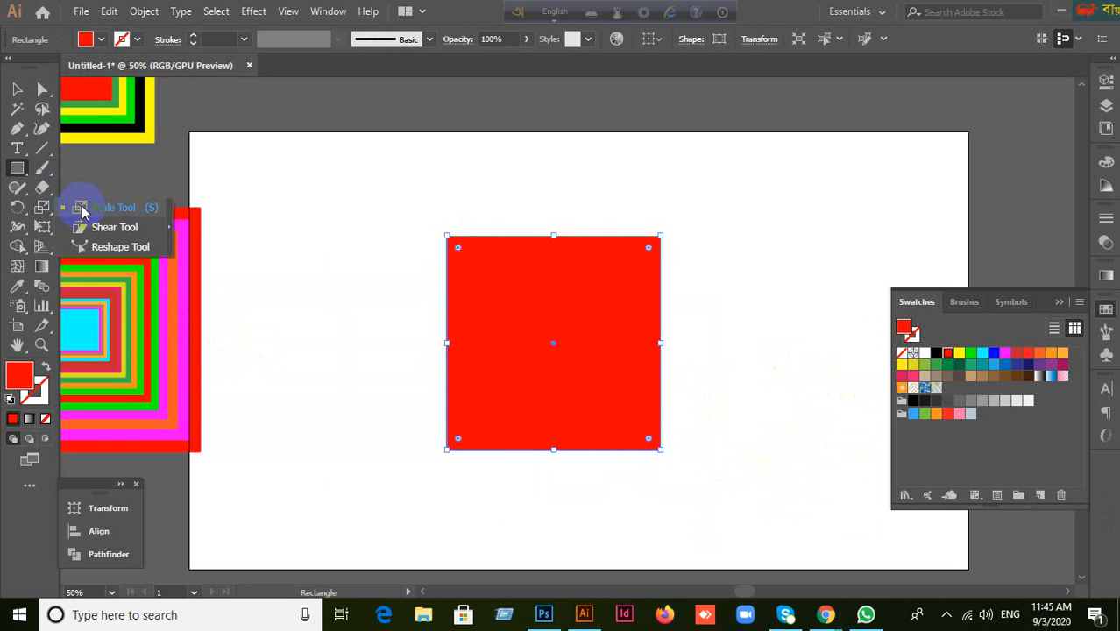
{"action": "left_click", "coordinate": [82, 210]}
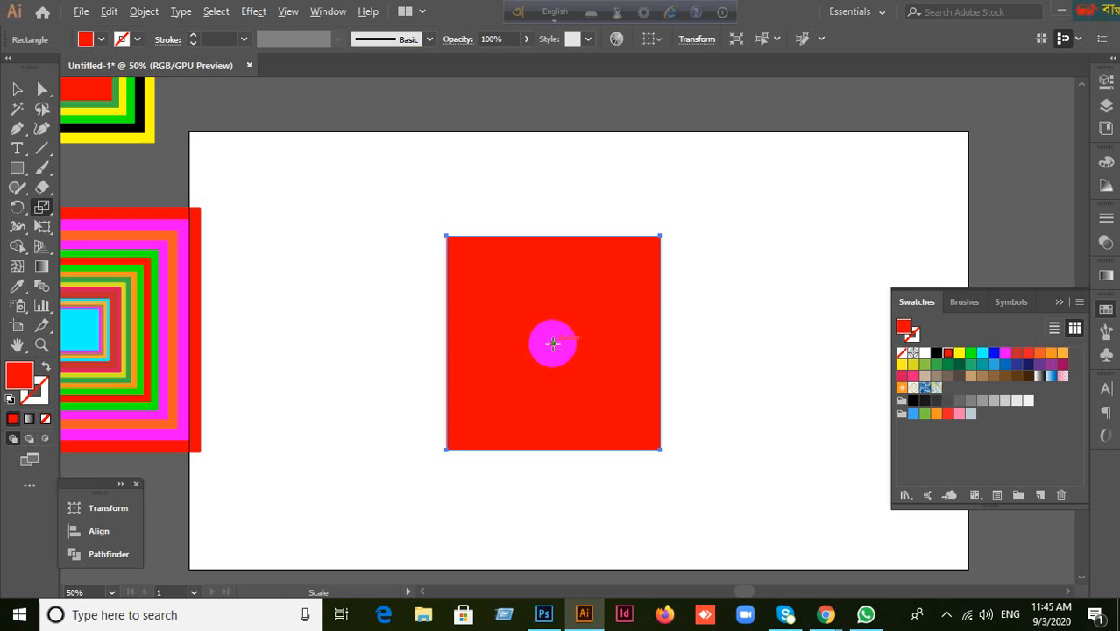
{"action": "left_click", "coordinate": [552, 343], "text": "alt"}
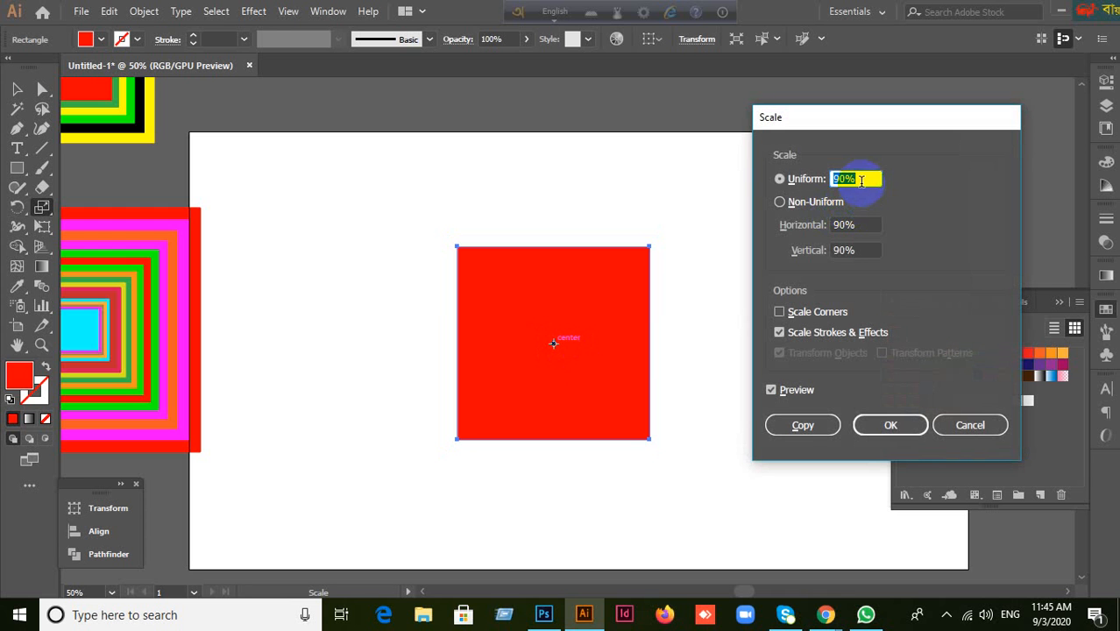
{"action": "type", "text": "120"}
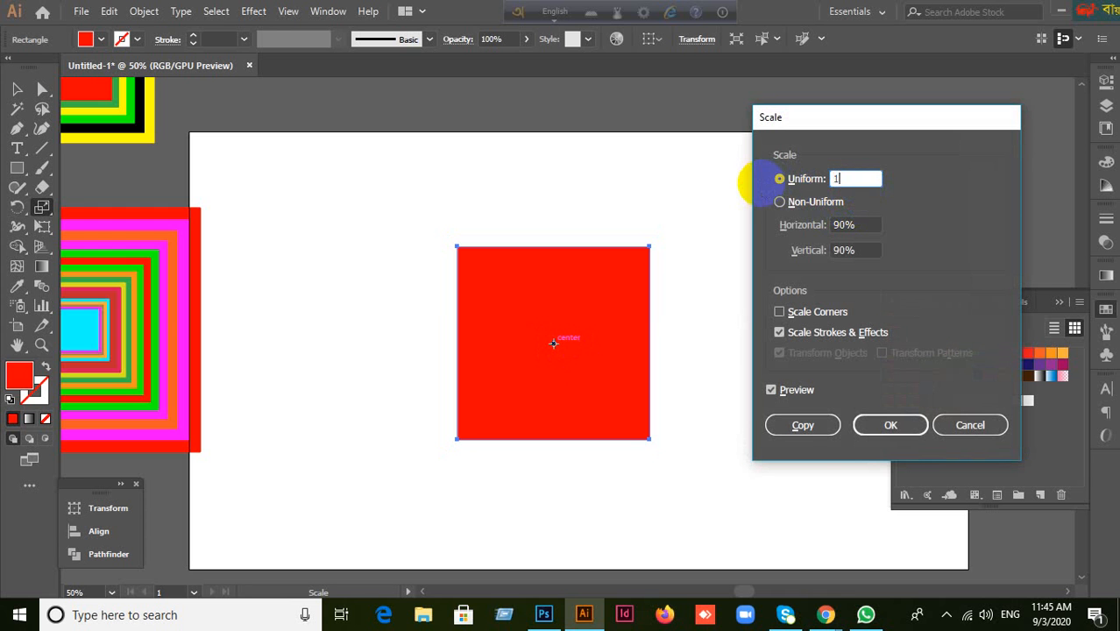
{"action": "left_click", "coordinate": [799, 427]}
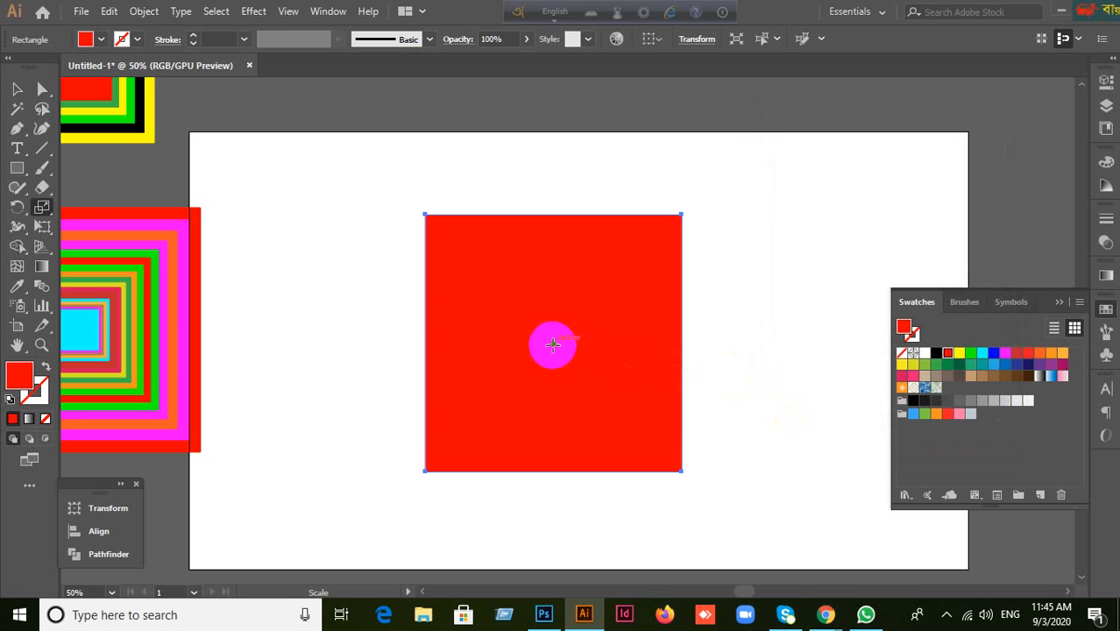
{"action": "left_click", "coordinate": [553, 343], "text": "alt"}
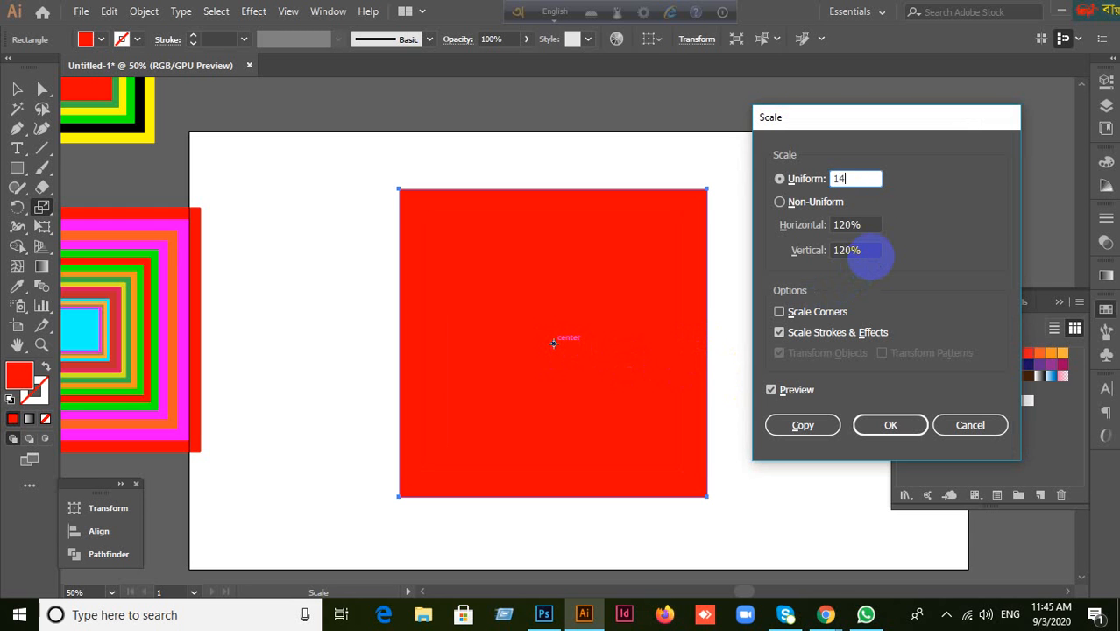
{"action": "left_click", "coordinate": [823, 426]}
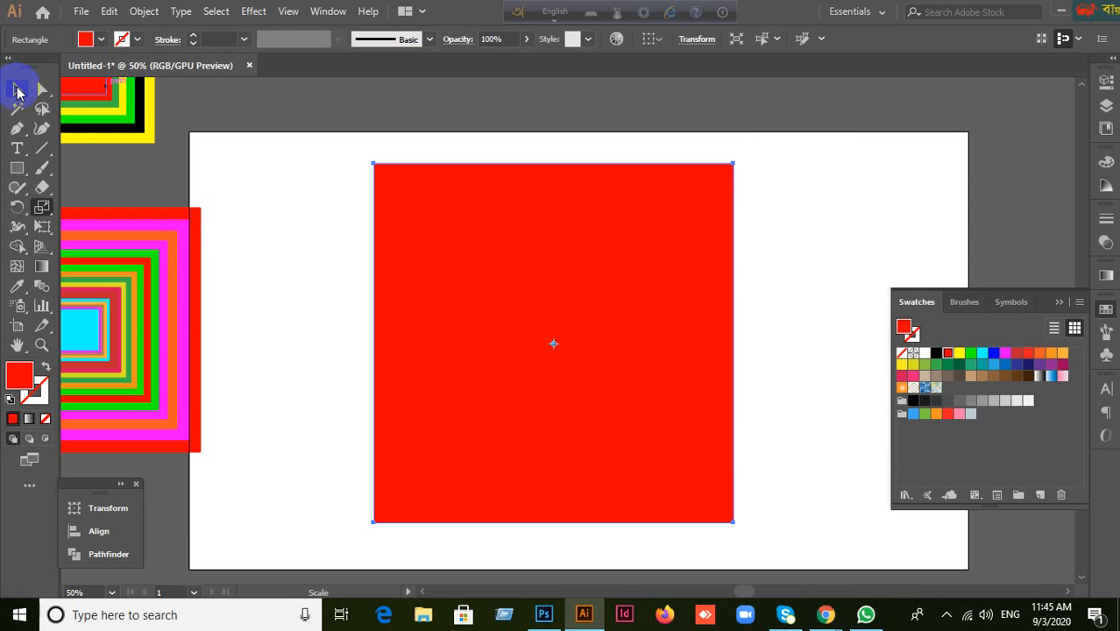
Select the red square together with its two enlarged copies and delete them from the artboard.
{"action": "left_click", "coordinate": [17, 90]}
{"action": "left_click", "coordinate": [281, 201]}
{"action": "left_click_drag", "start_coordinate": [309, 173], "coordinate": [711, 412]}
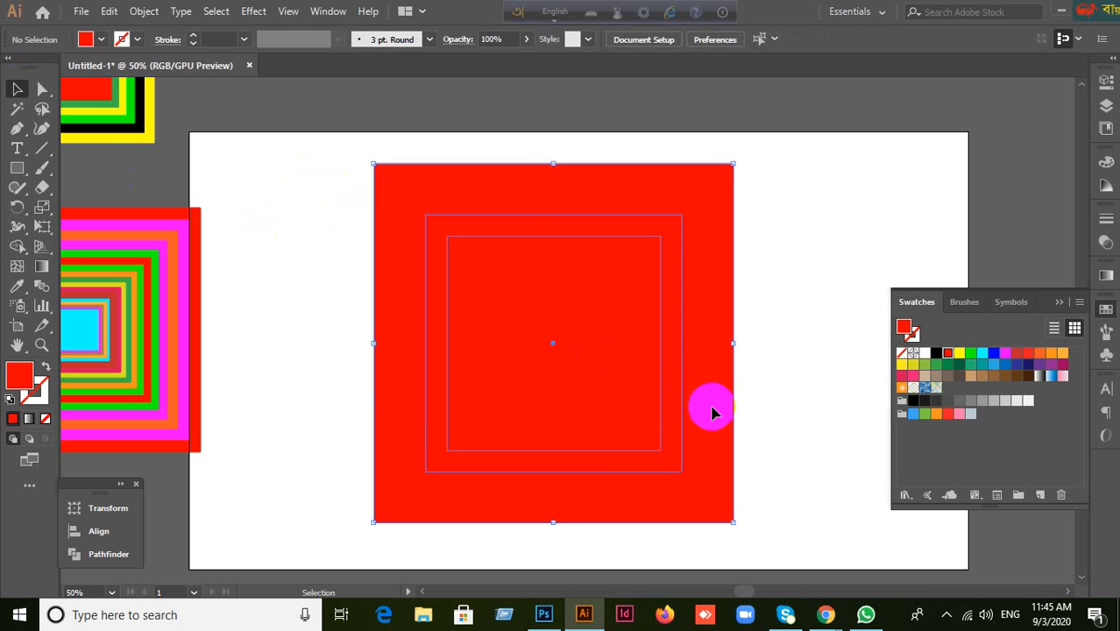
{"action": "key", "text": "Delete"}
Examine the multicolored concentric-square sample beside the artboard up close.
{"action": "scroll", "coordinate": [595, 329], "scroll_direction": "down", "scroll_amount": 1}
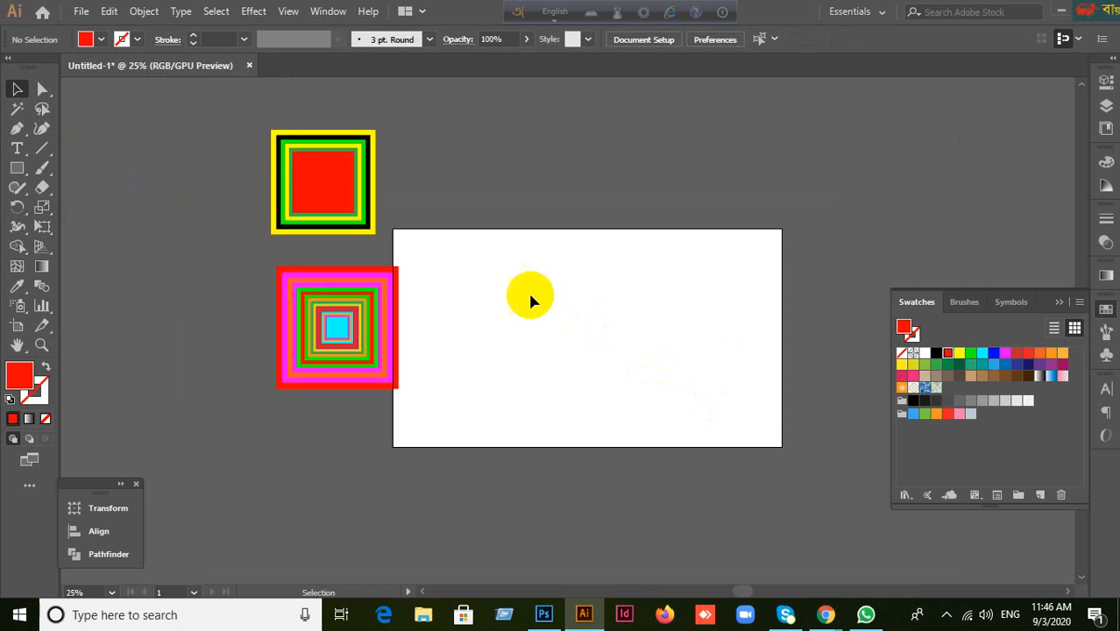
{"action": "scroll", "coordinate": [281, 384], "scroll_direction": "up", "scroll_amount": 2}
{"action": "left_click", "coordinate": [383, 288]}
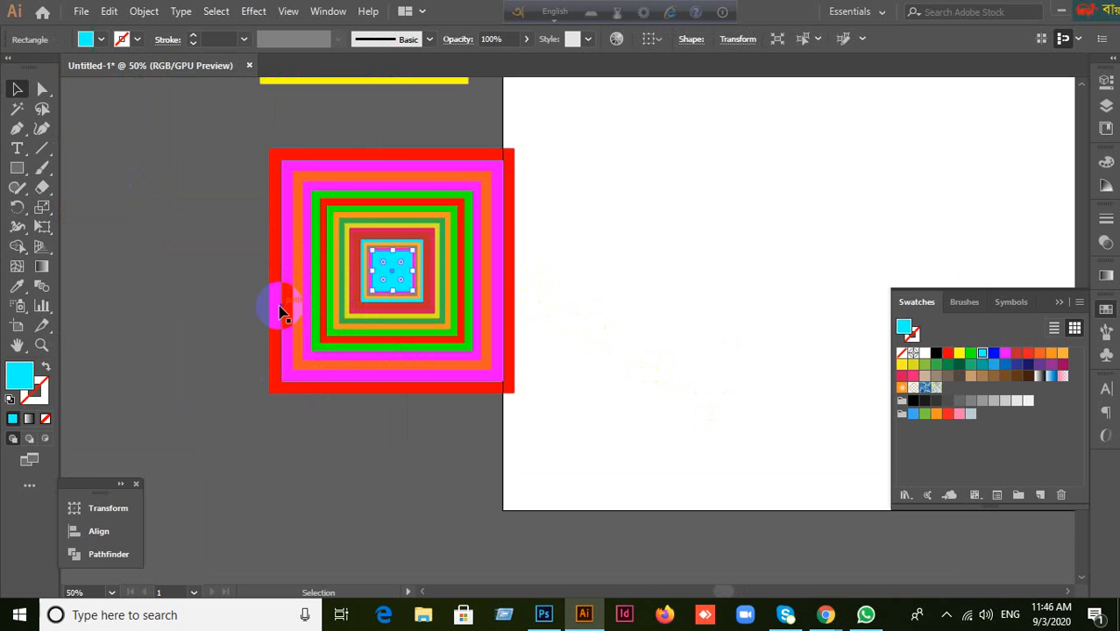
{"action": "scroll", "coordinate": [280, 305], "scroll_direction": "up", "scroll_amount": 1}
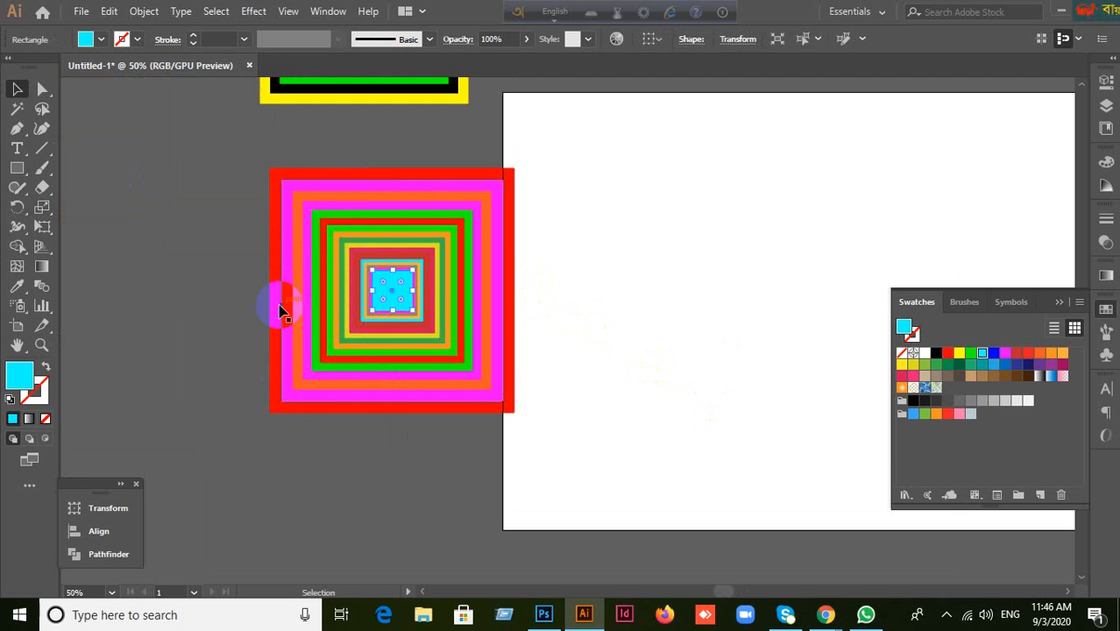
{"action": "left_click", "coordinate": [238, 277]}
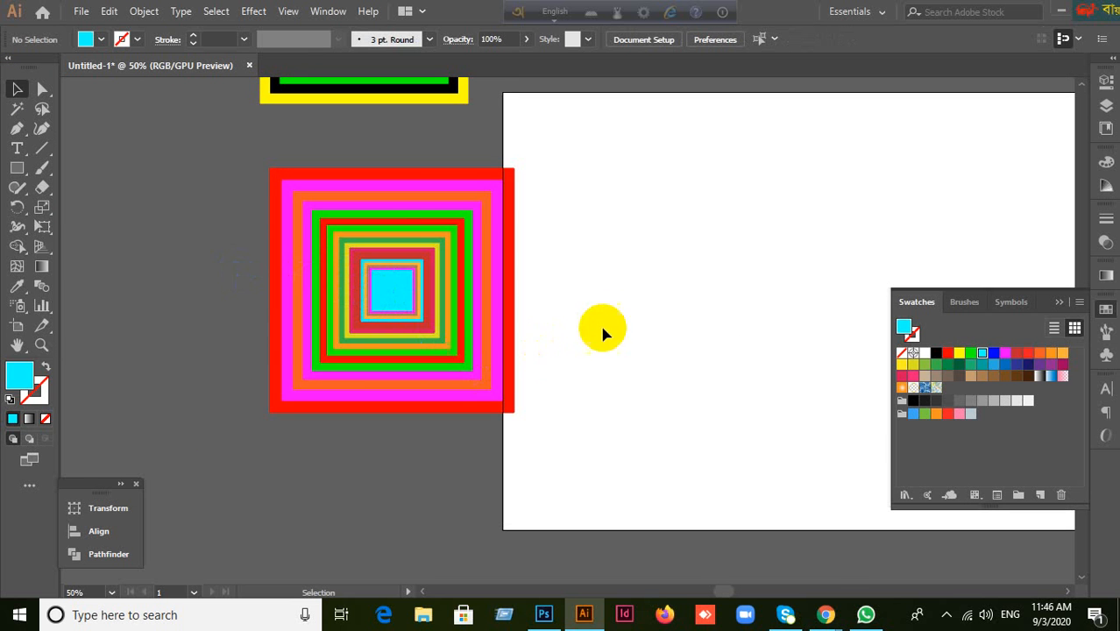
{"action": "scroll", "coordinate": [445, 362], "scroll_direction": "up", "scroll_amount": 1}
{"action": "scroll", "coordinate": [445, 362], "scroll_direction": "down", "scroll_amount": 1}
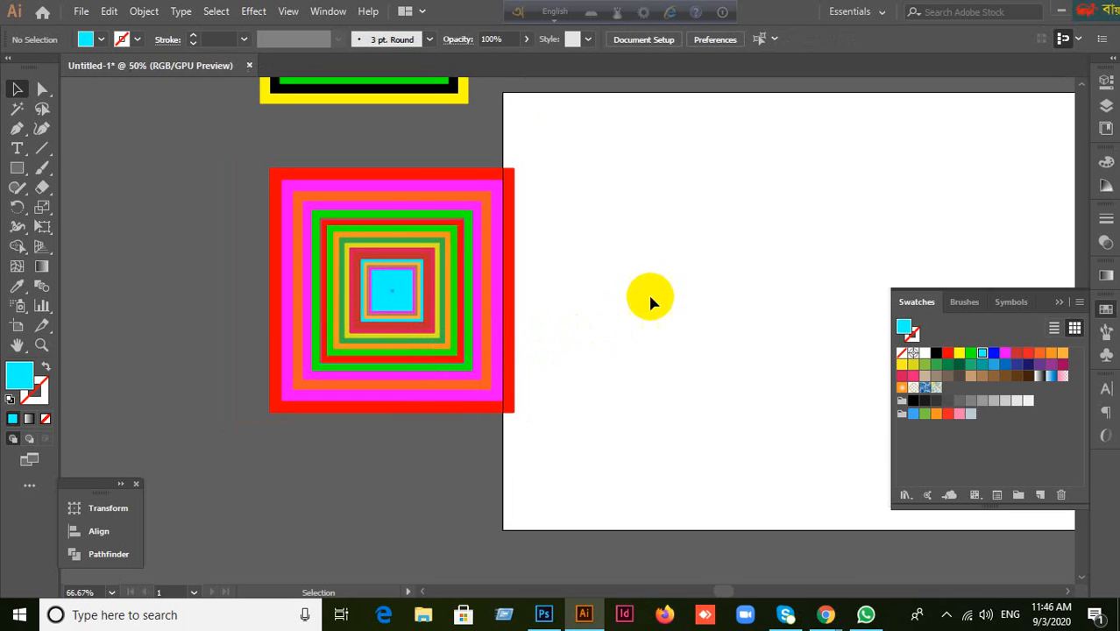
Draw a large cyan square on the empty artboard beside the concentric-square sample.
{"action": "left_click_drag", "start_coordinate": [647, 298], "coordinate": [453, 338]}
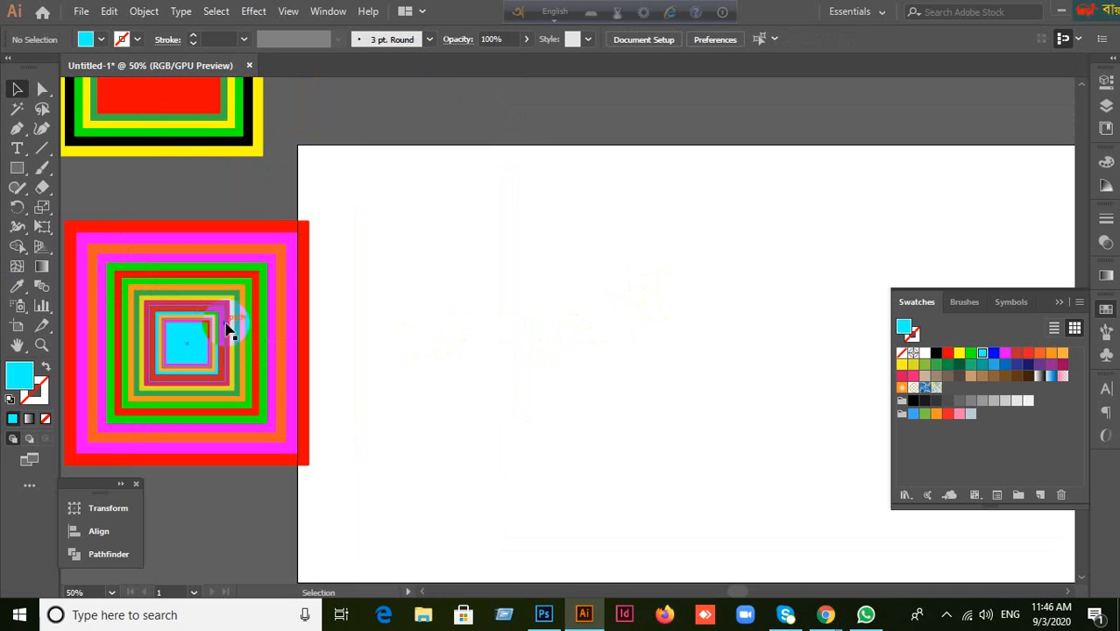
{"action": "left_click_drag", "start_coordinate": [230, 320], "coordinate": [275, 301]}
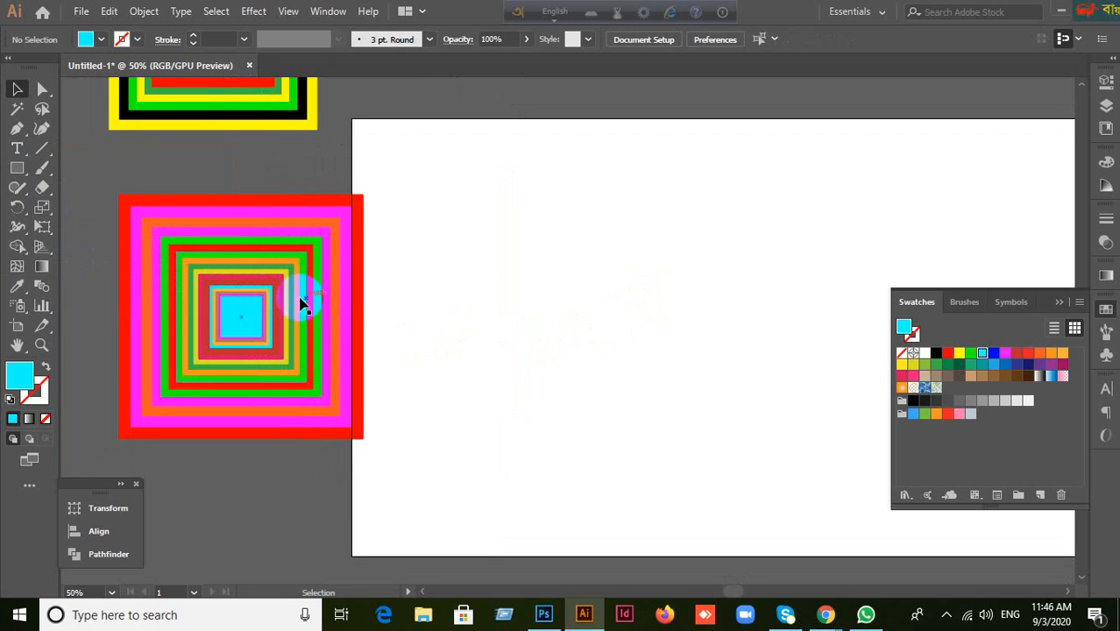
{"action": "left_click", "coordinate": [18, 170]}
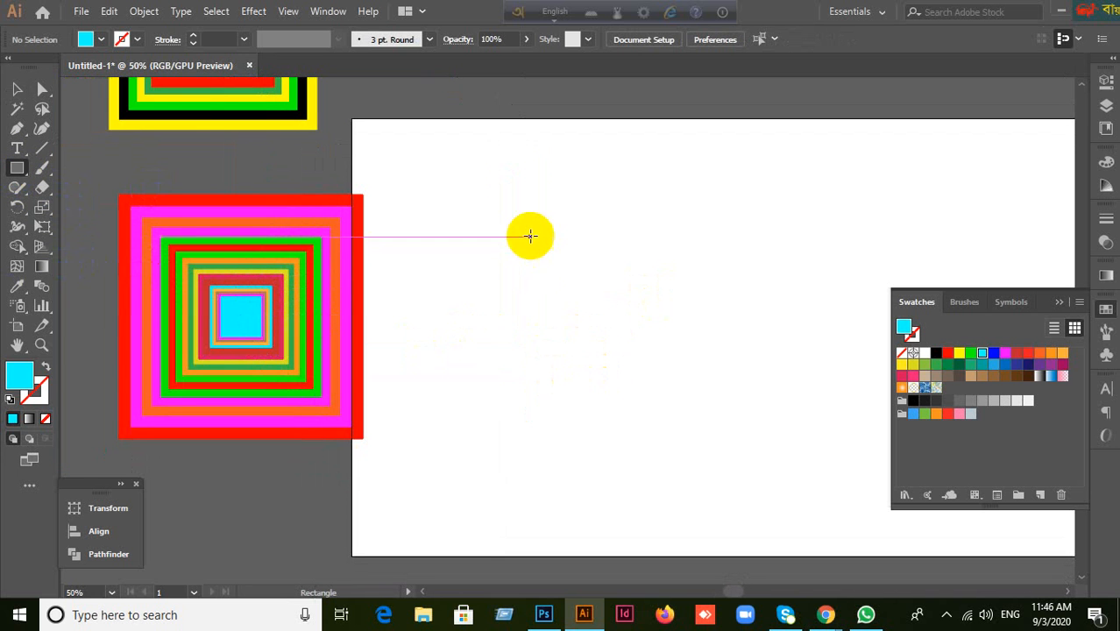
{"action": "left_click_drag", "start_coordinate": [517, 175], "coordinate": [782, 437]}
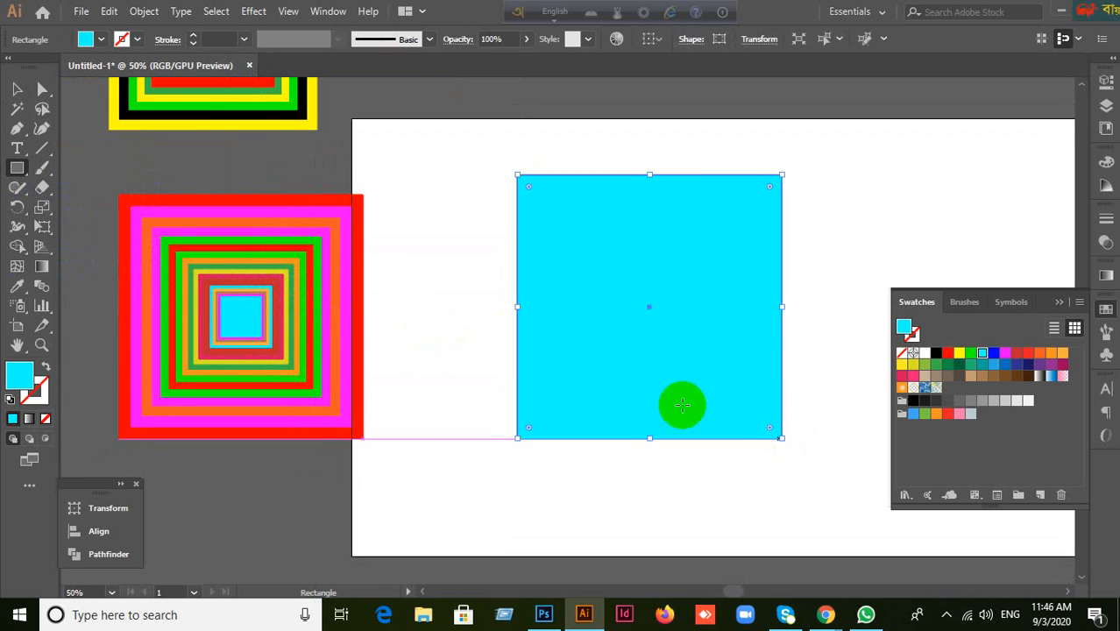
Make a copy of the cyan square scaled uniformly to 90% about its center.
{"action": "left_click", "coordinate": [20, 89]}
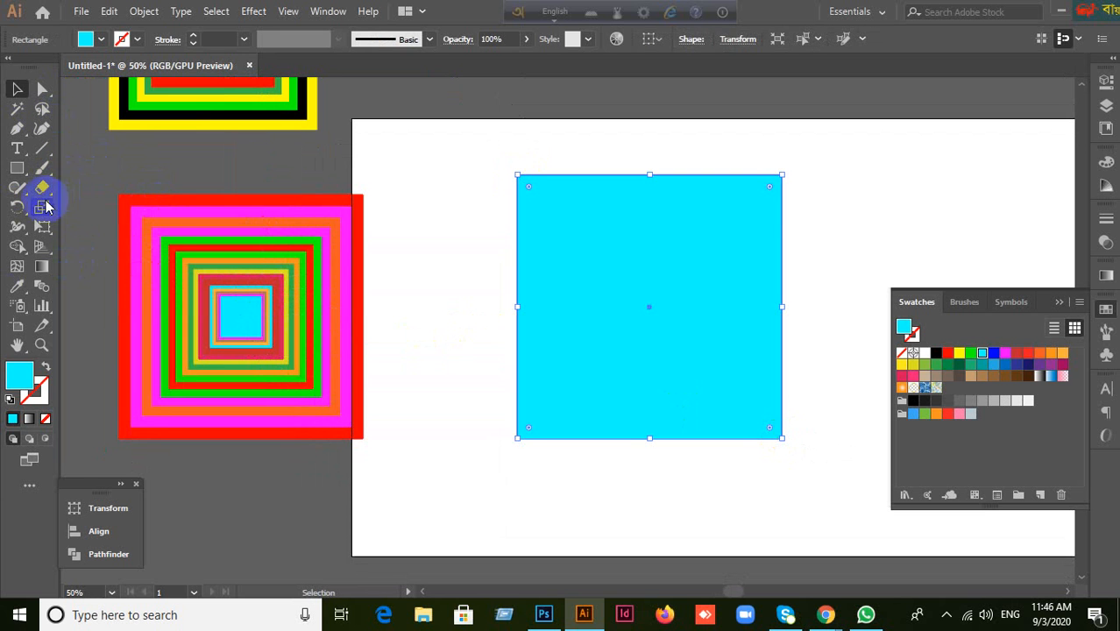
{"action": "left_click", "coordinate": [49, 206]}
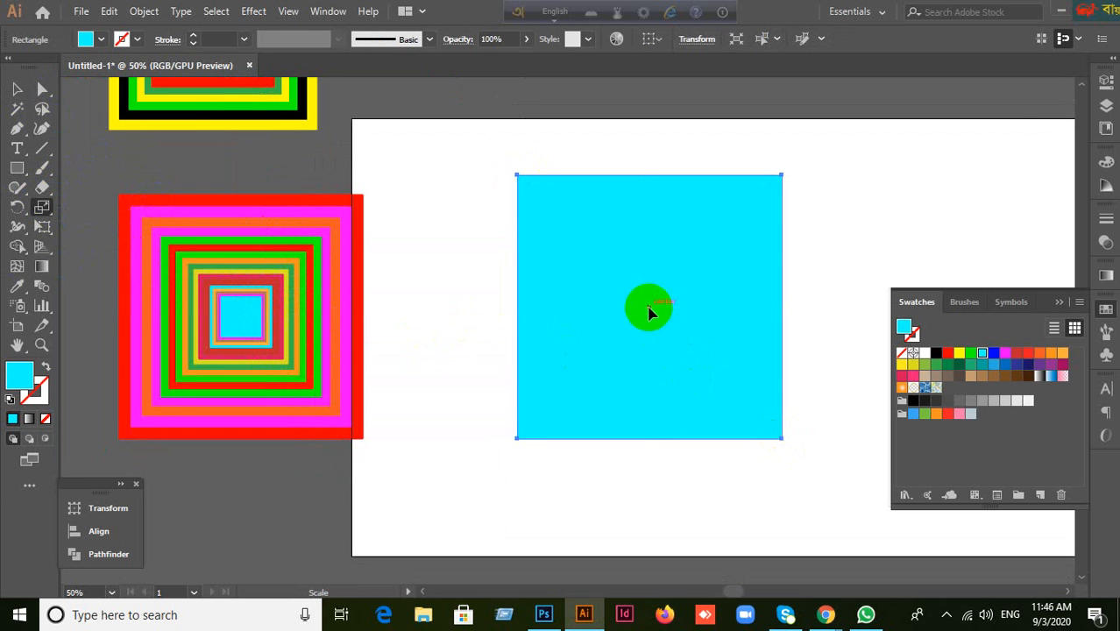
{"action": "left_click", "coordinate": [648, 308], "text": "alt"}
{"action": "left_click", "coordinate": [864, 179]}
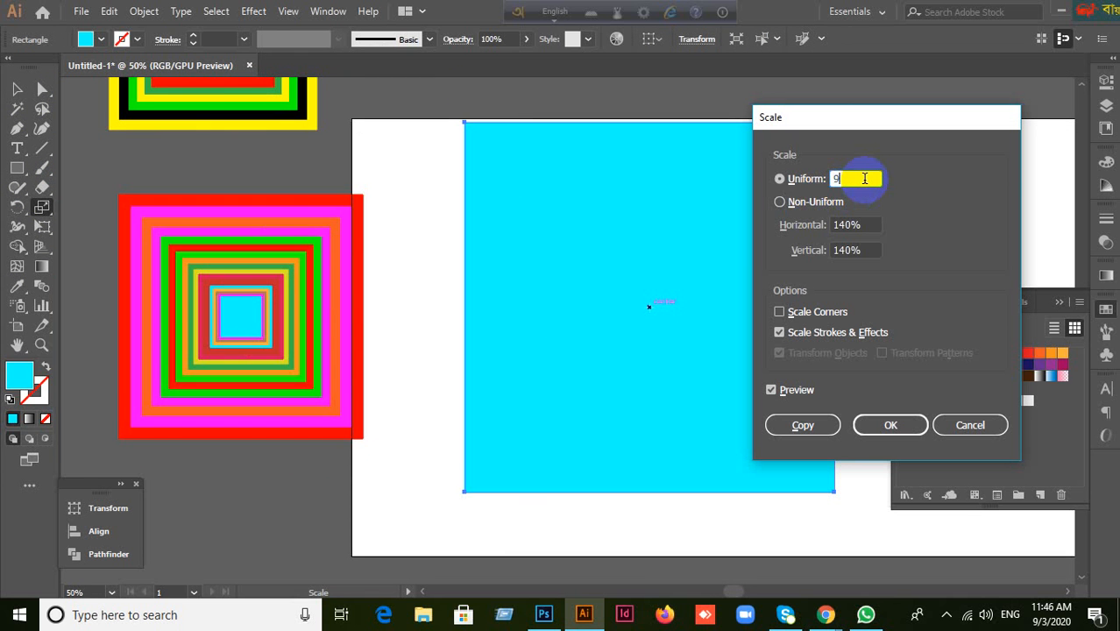
{"action": "left_click", "coordinate": [801, 424]}
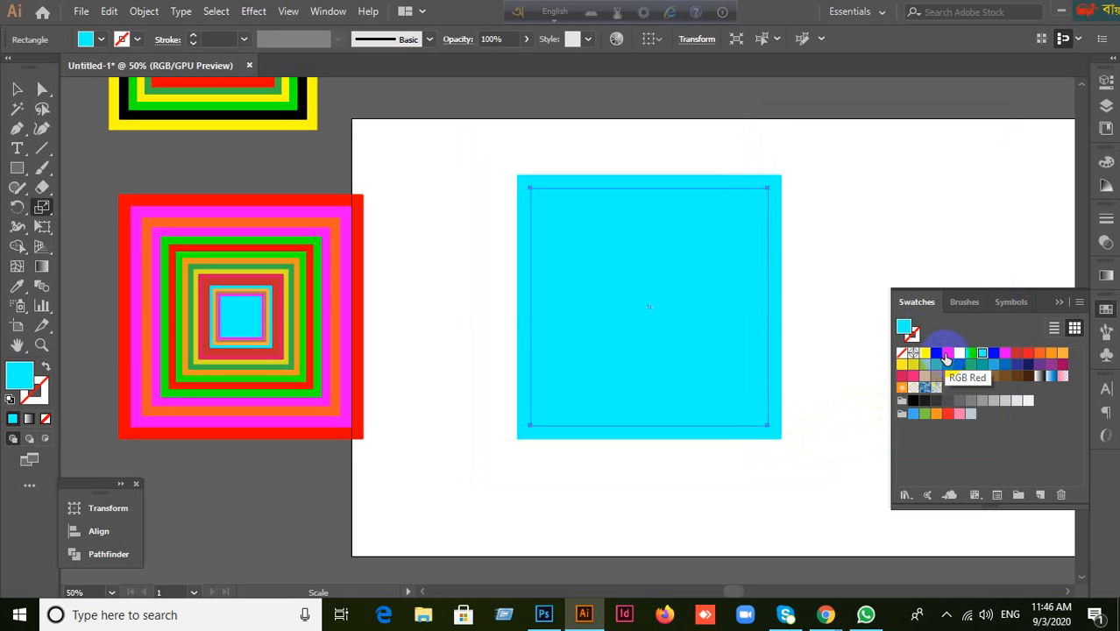
Try filling the inner copy with RGB Red and nesting a 90% RGB Blue copy inside it, and undo these changes.
{"action": "left_click", "coordinate": [948, 354]}
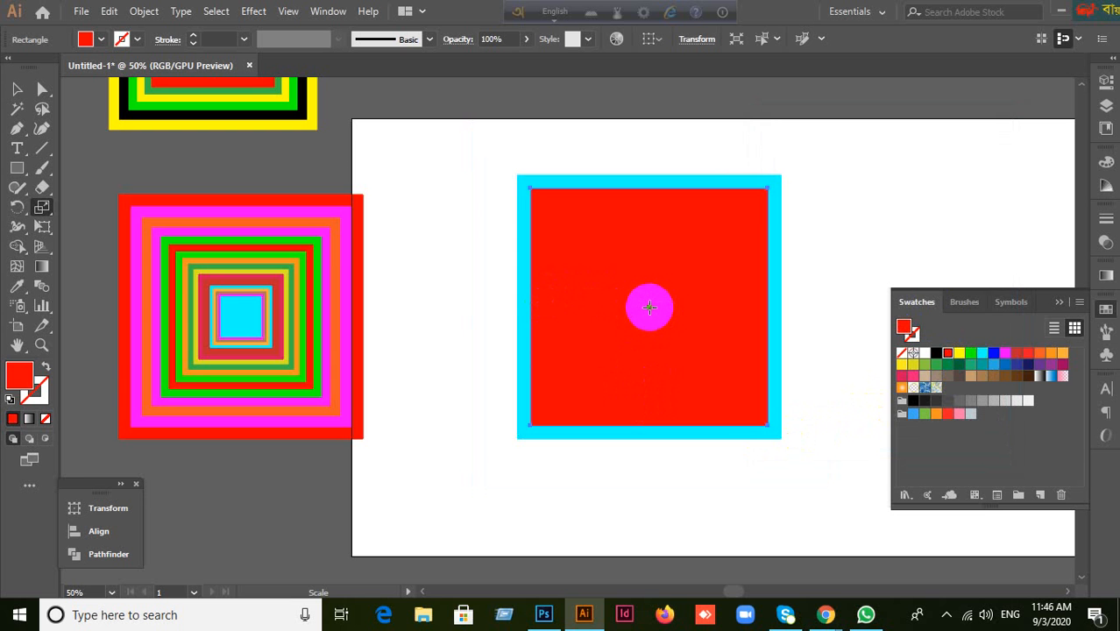
{"action": "left_click", "coordinate": [649, 308], "text": "alt"}
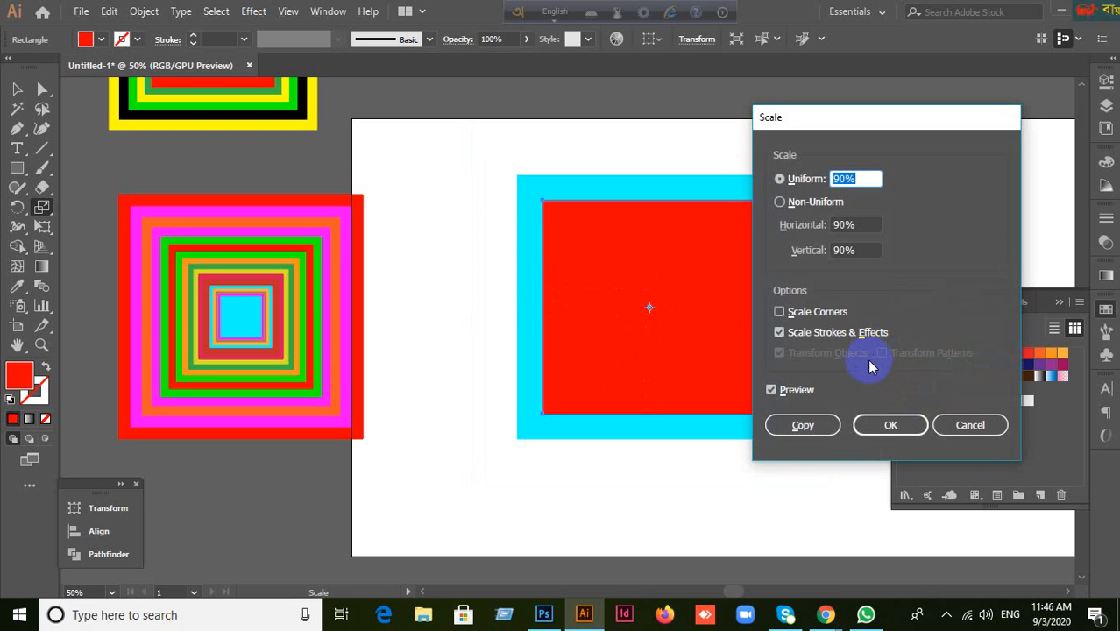
{"action": "left_click", "coordinate": [811, 427]}
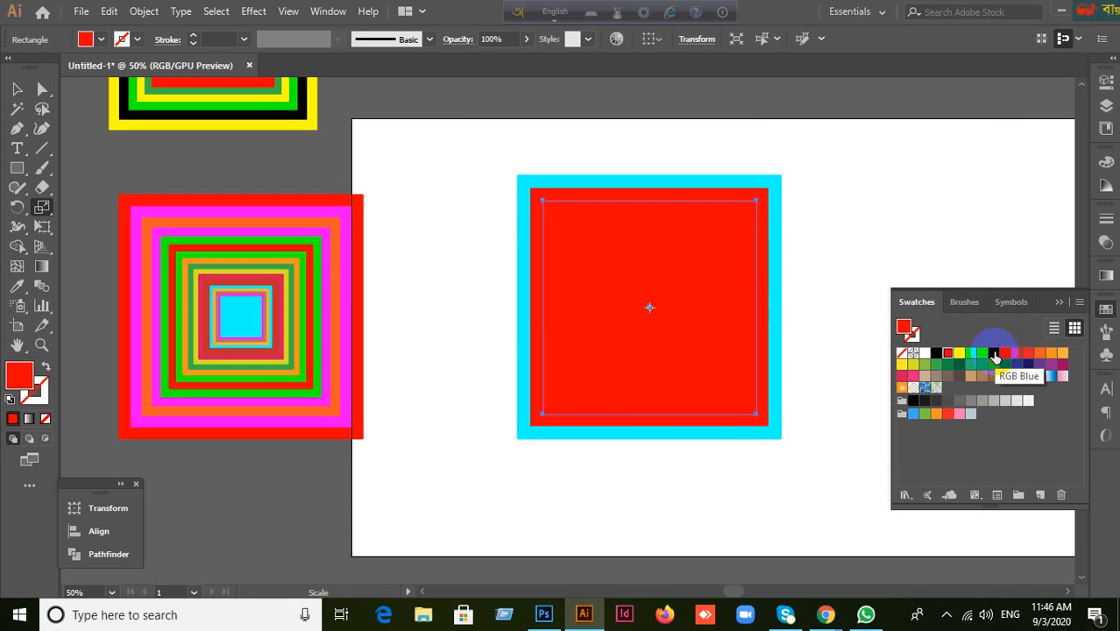
{"action": "left_click", "coordinate": [993, 354]}
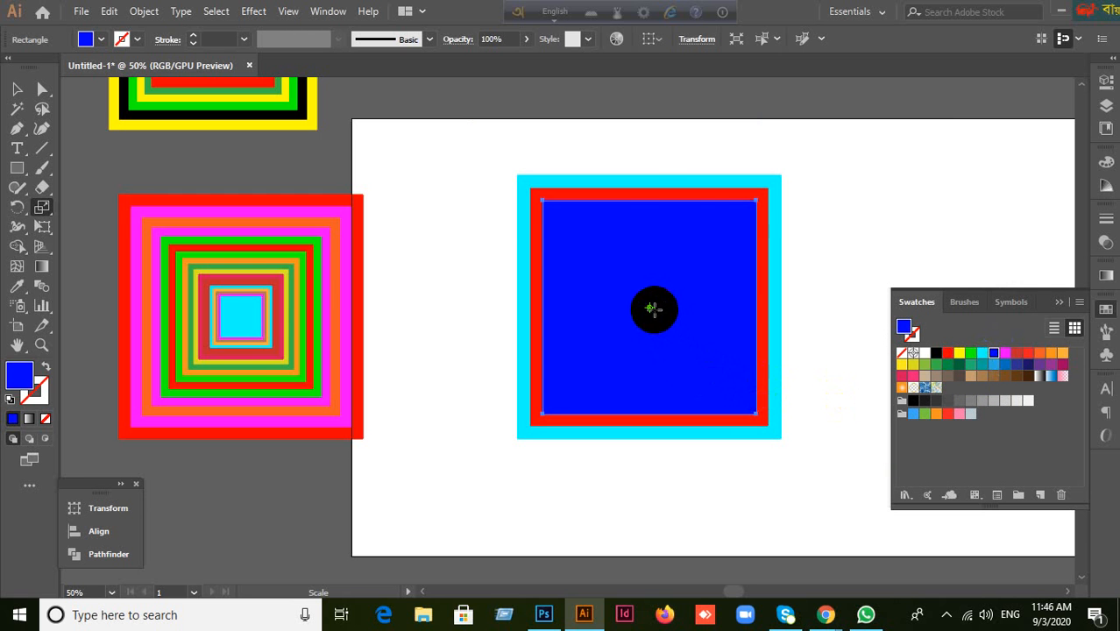
{"action": "left_click", "coordinate": [651, 307], "text": "alt"}
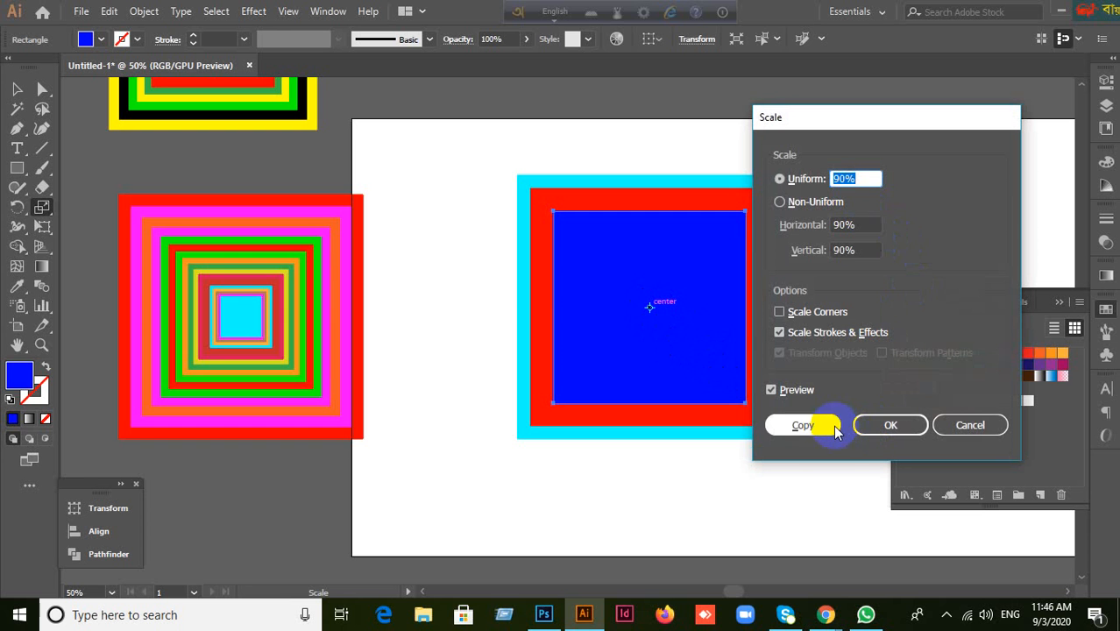
{"action": "left_click", "coordinate": [973, 426]}
{"action": "key", "text": "ctrl+z"}
{"action": "key", "text": "ctrl+z"}
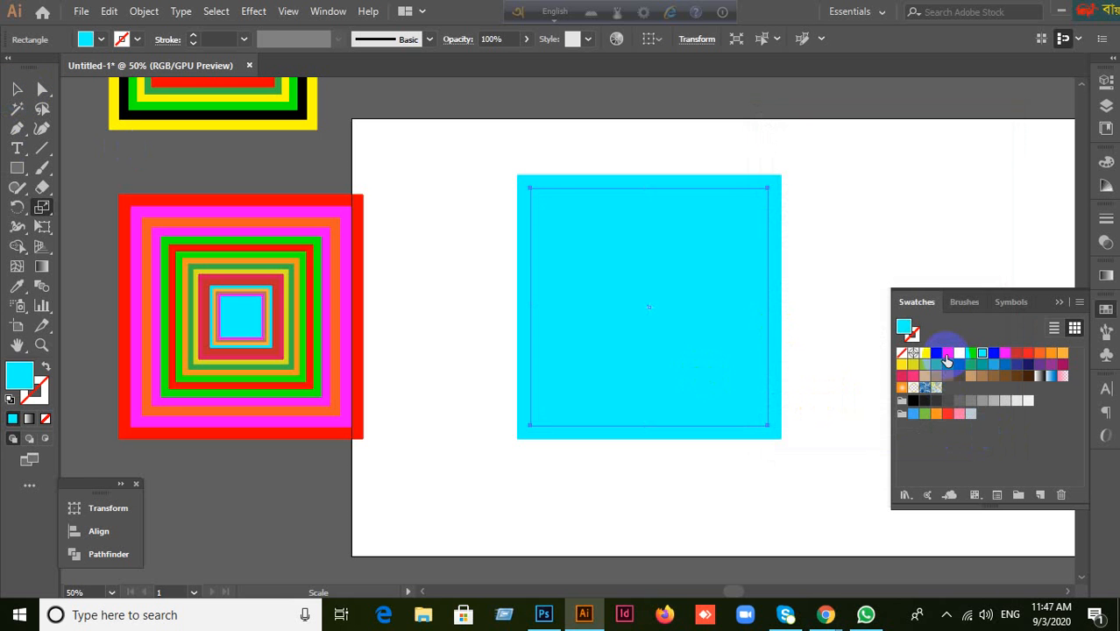
Fill the inner square with RGB Red and nest a centered 90% copy filled with RGB Blue inside it.
{"action": "left_click", "coordinate": [947, 353]}
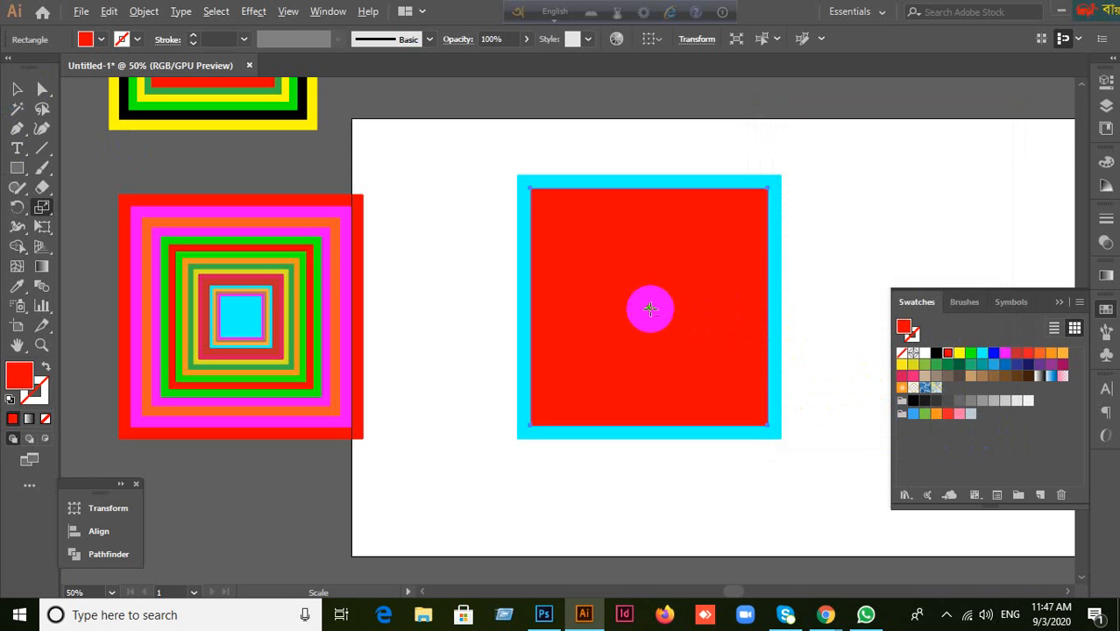
{"action": "left_click", "coordinate": [650, 309], "text": "alt"}
{"action": "left_click", "coordinate": [803, 423]}
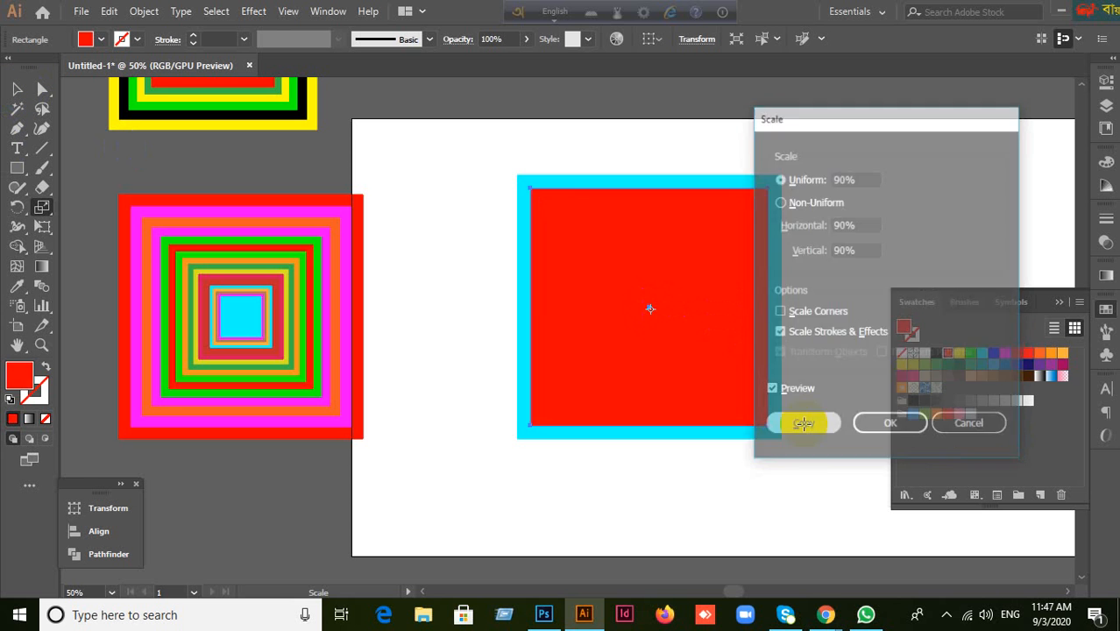
{"action": "left_click", "coordinate": [994, 354]}
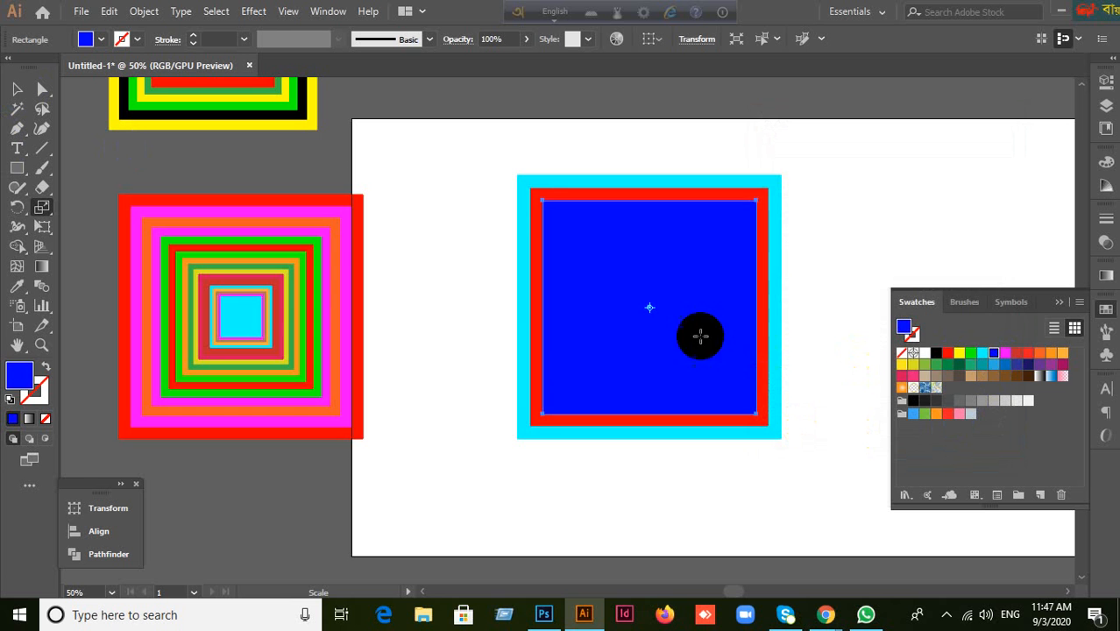
Nest two more centered squares inside the blue one, each a 90% copy of the previous, filled dark green and magenta.
{"action": "left_click", "coordinate": [649, 307], "text": "alt"}
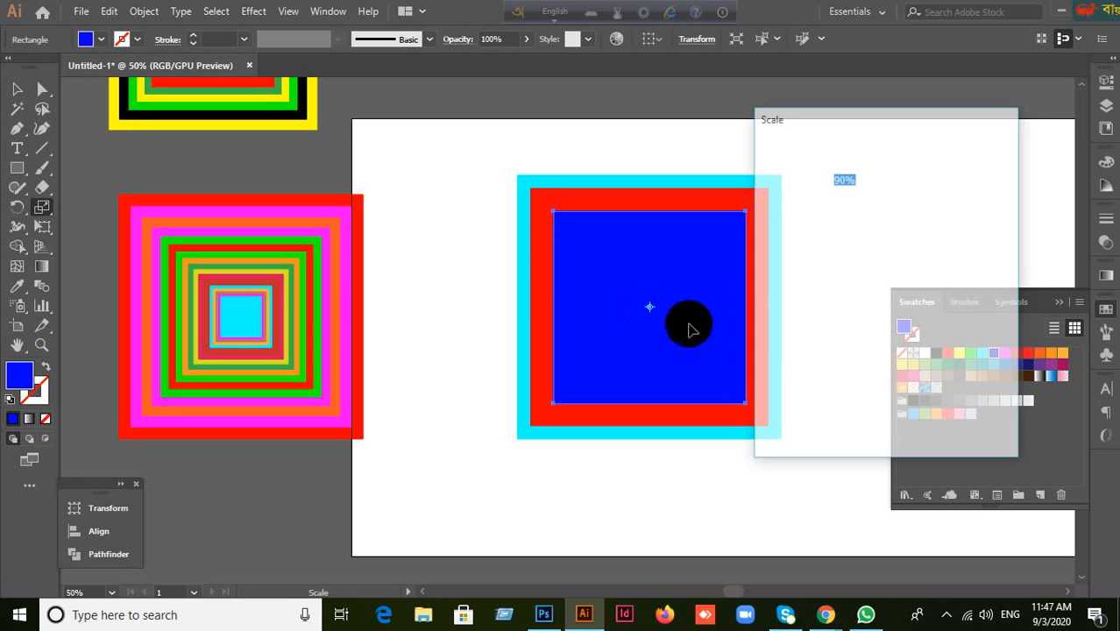
{"action": "left_click", "coordinate": [821, 423]}
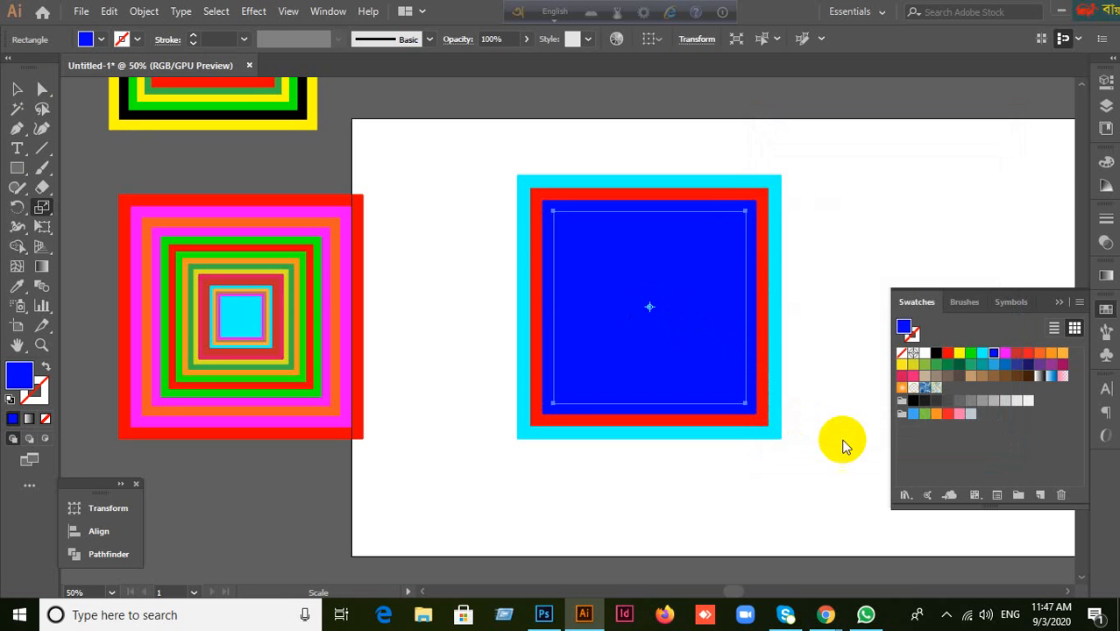
{"action": "left_click", "coordinate": [958, 366]}
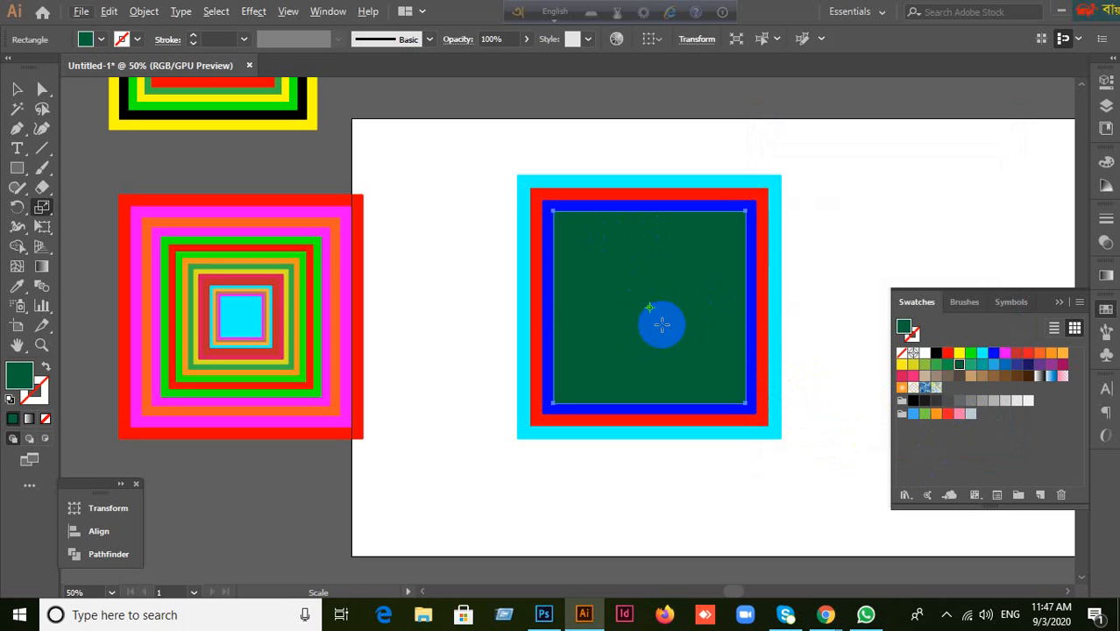
{"action": "left_click", "coordinate": [652, 305], "text": "alt"}
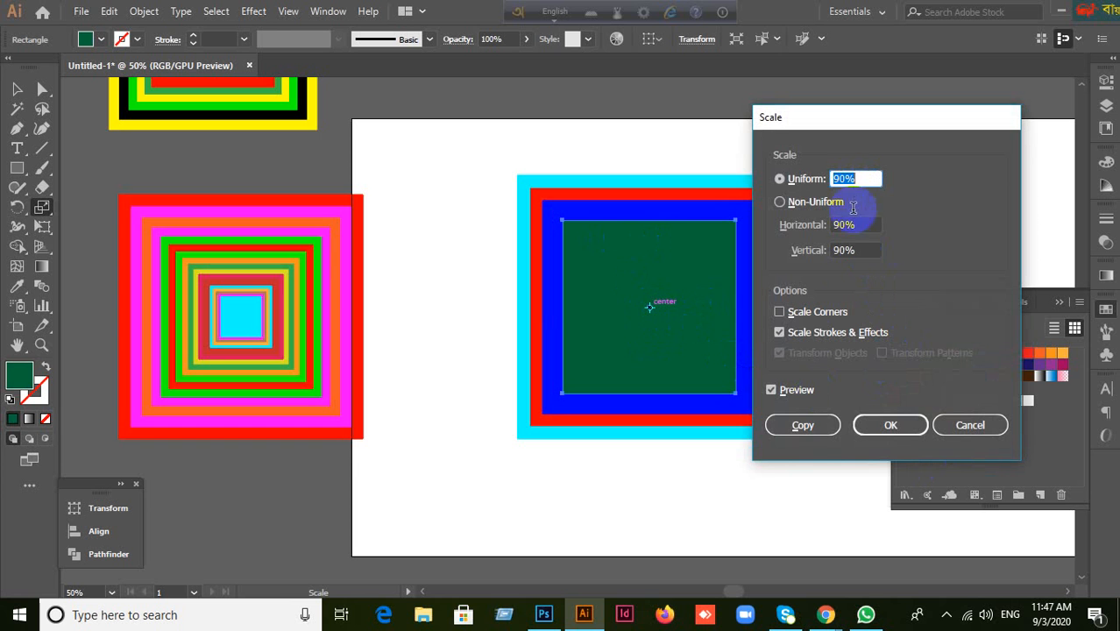
{"action": "left_click", "coordinate": [812, 427]}
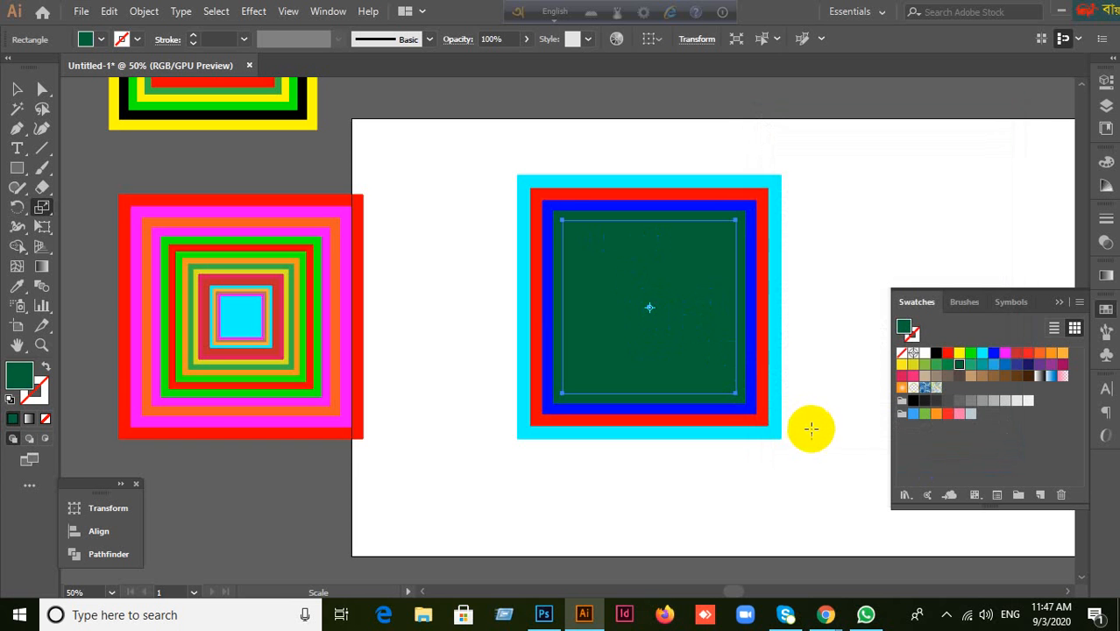
{"action": "left_click", "coordinate": [994, 352]}
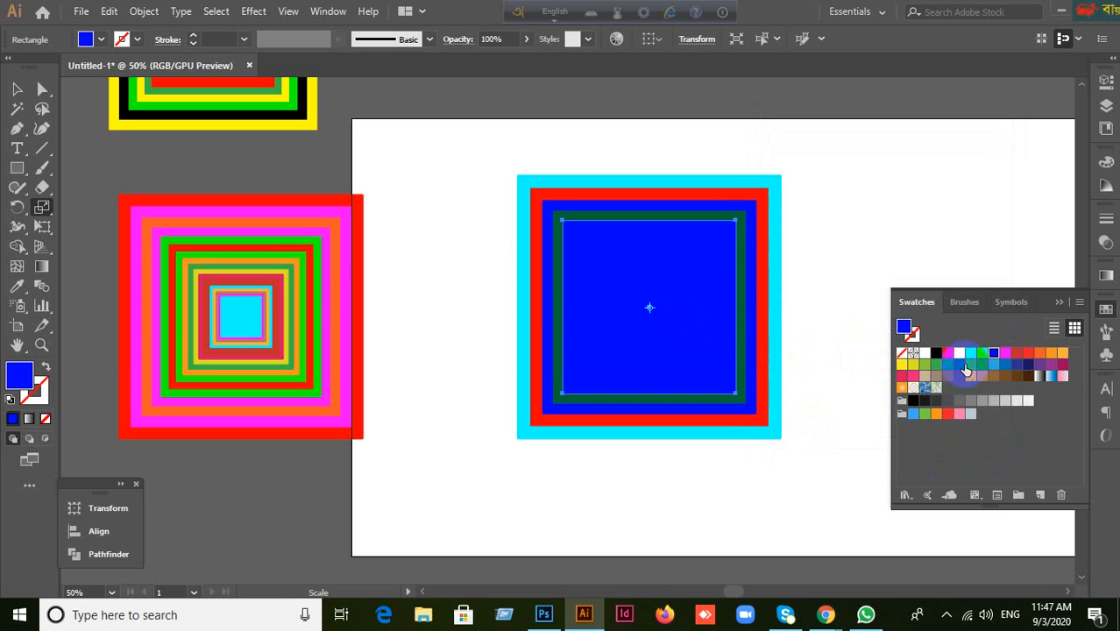
{"action": "left_click", "coordinate": [1004, 352]}
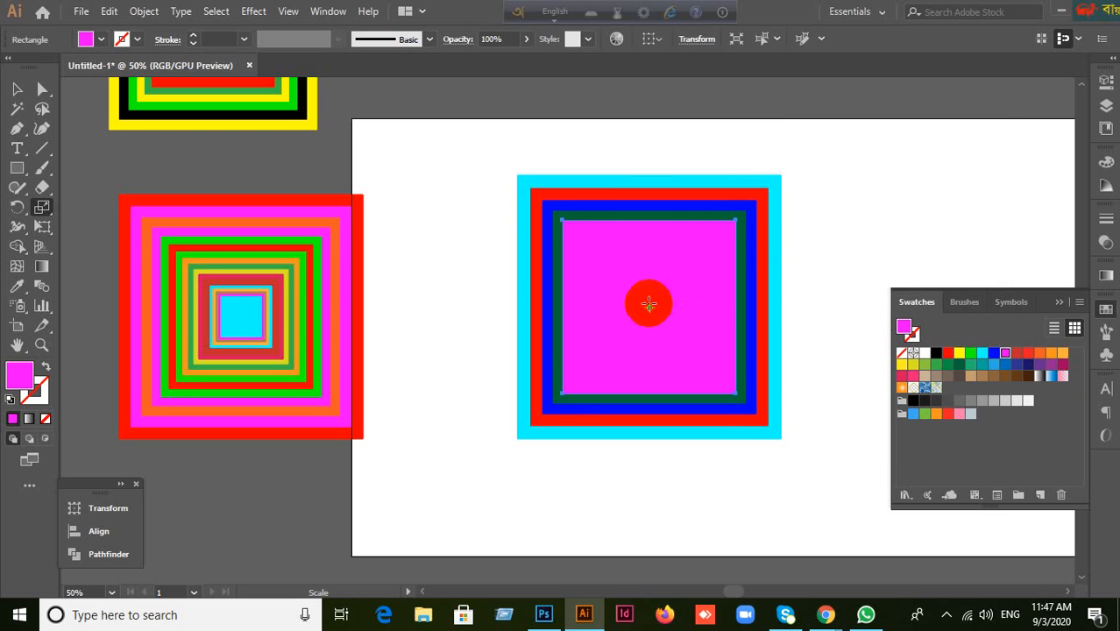
Make a centered 90% copy of the magenta square and fill it with orange.
{"action": "left_click", "coordinate": [649, 307], "text": "alt"}
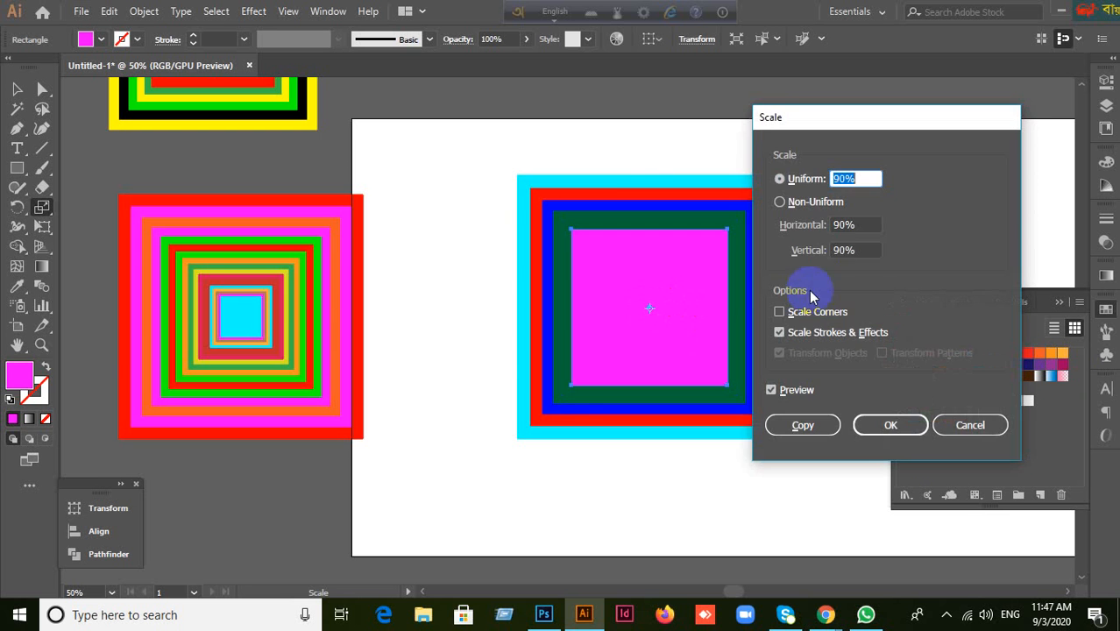
{"action": "left_click", "coordinate": [823, 427]}
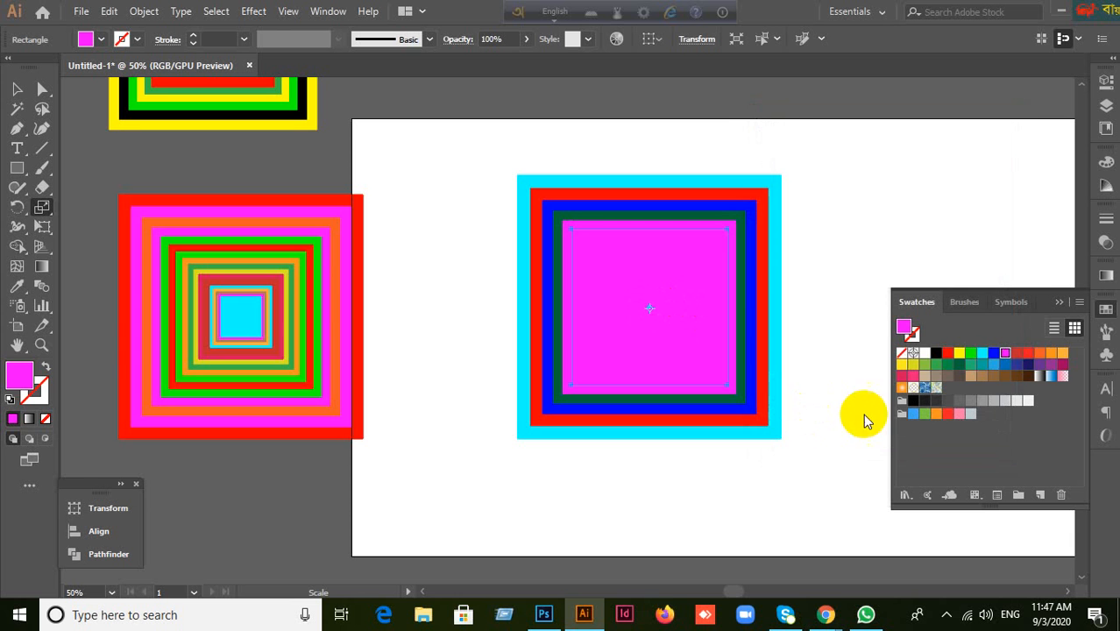
{"action": "left_click", "coordinate": [1051, 354]}
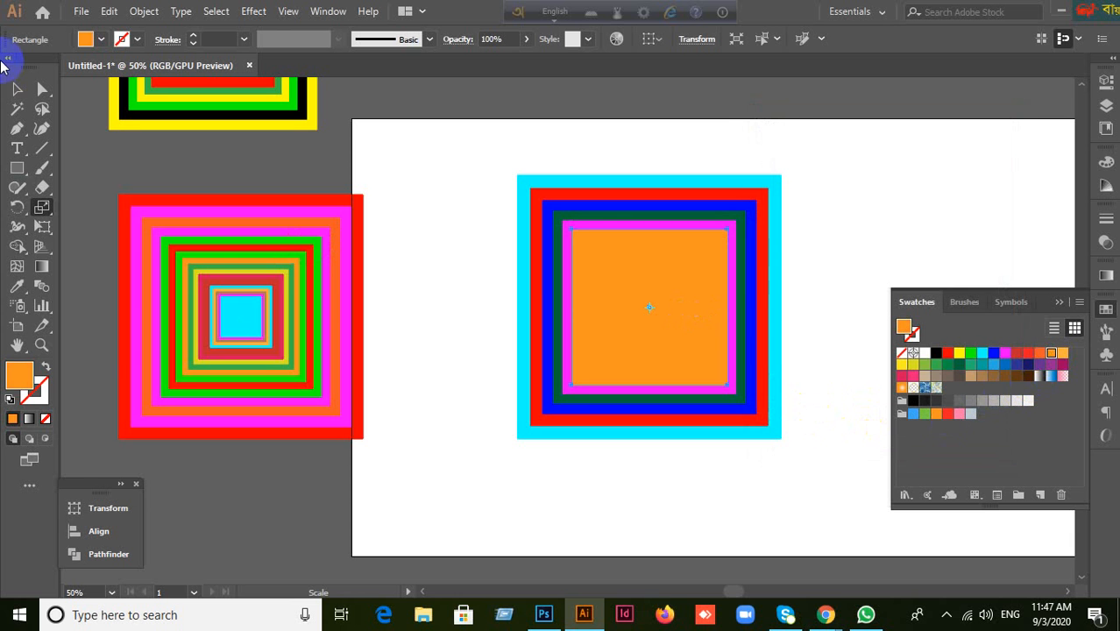
Select all the nested squares of the new design and move them together to the artboard's upper right, then deselect them.
{"action": "left_click", "coordinate": [17, 88]}
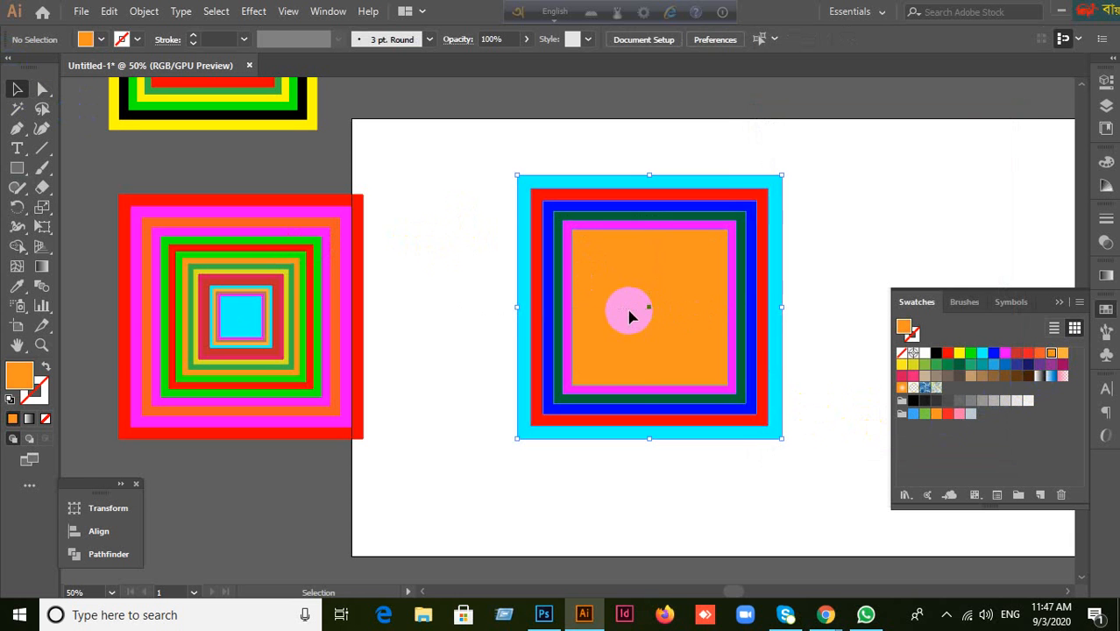
{"action": "left_click_drag", "start_coordinate": [633, 314], "coordinate": [846, 228]}
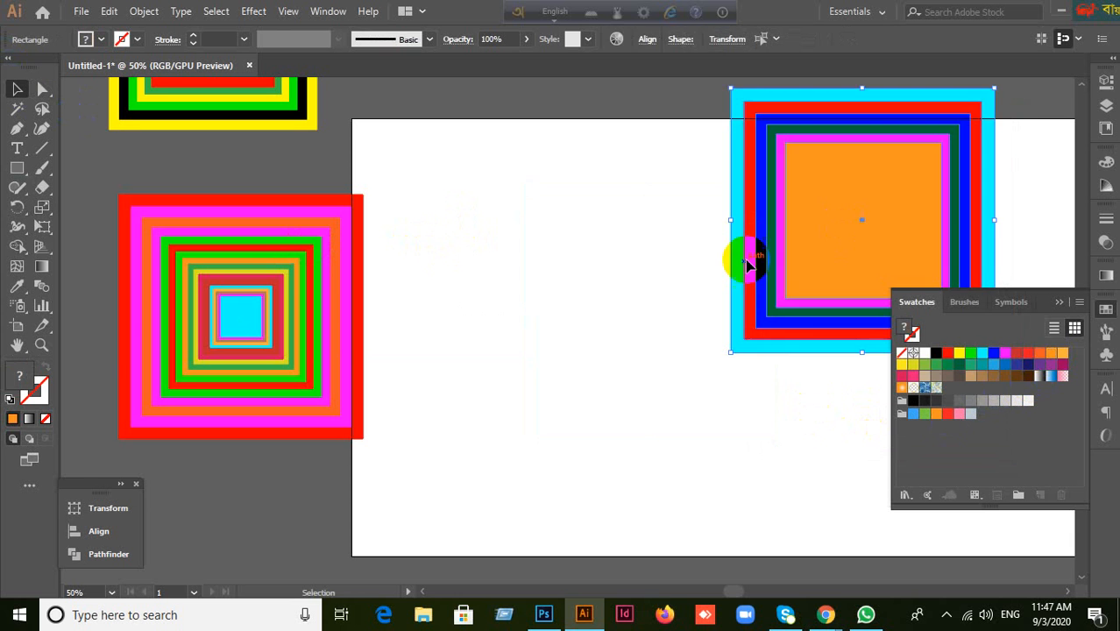
{"action": "left_click", "coordinate": [639, 283]}
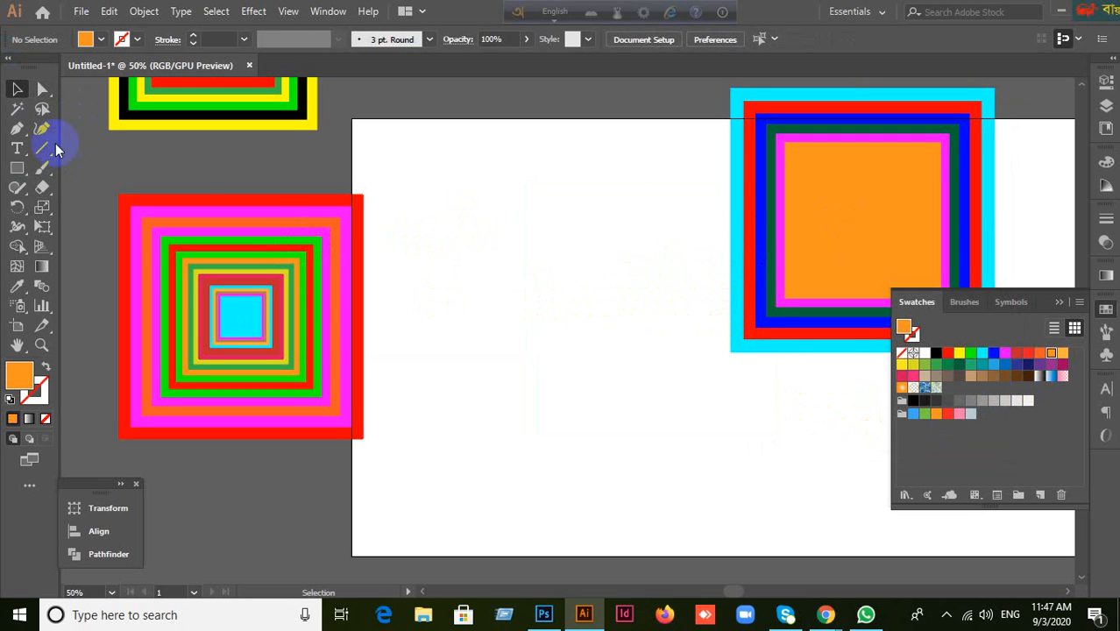
Draw an orange square in the empty area between the sample and the moved design.
{"action": "left_click", "coordinate": [16, 169]}
{"action": "left_click_drag", "start_coordinate": [481, 228], "coordinate": [676, 423]}
{"action": "left_click", "coordinate": [42, 187]}
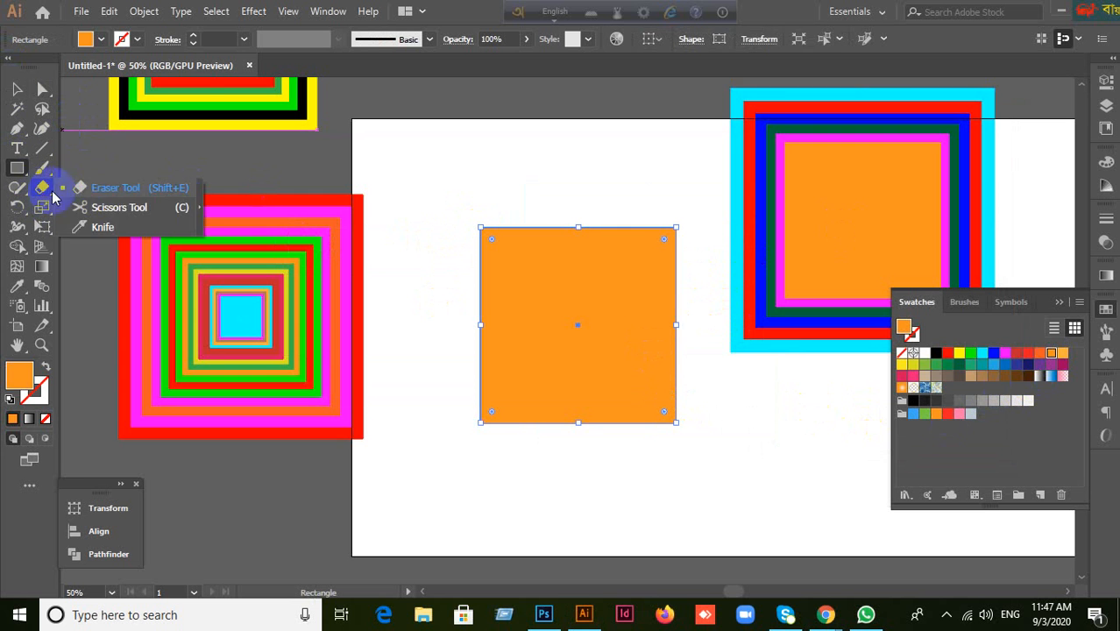
{"action": "left_click", "coordinate": [100, 194]}
Make a copy of the new orange square scaled uniformly to 90% about its center.
{"action": "left_click", "coordinate": [45, 208]}
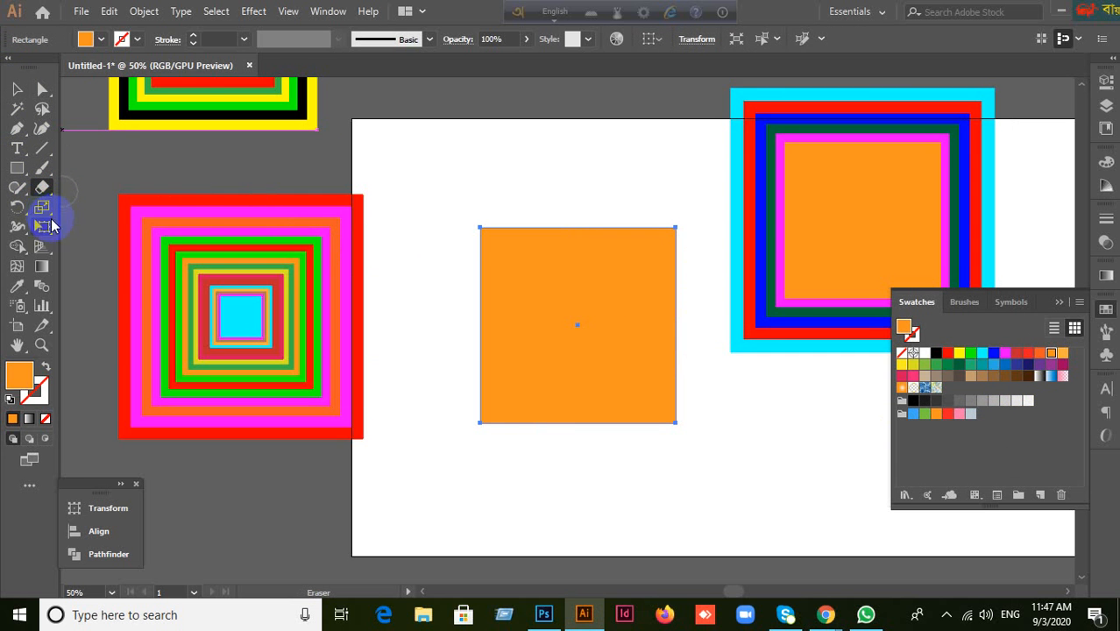
{"action": "left_click", "coordinate": [112, 207]}
{"action": "left_click", "coordinate": [585, 325]}
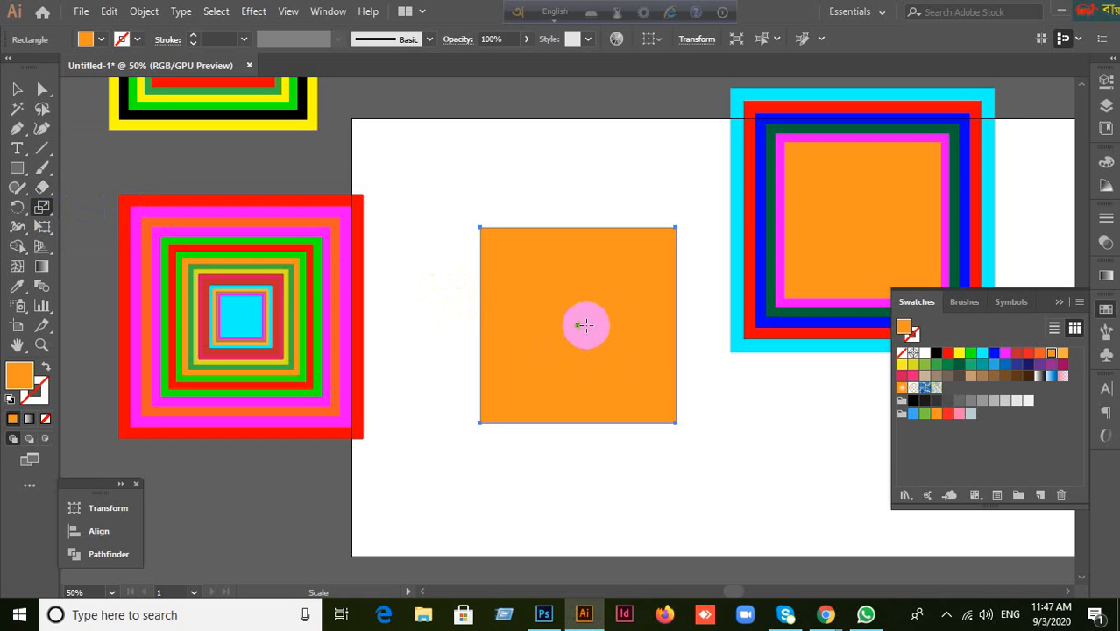
{"action": "left_click", "coordinate": [578, 327], "text": "alt"}
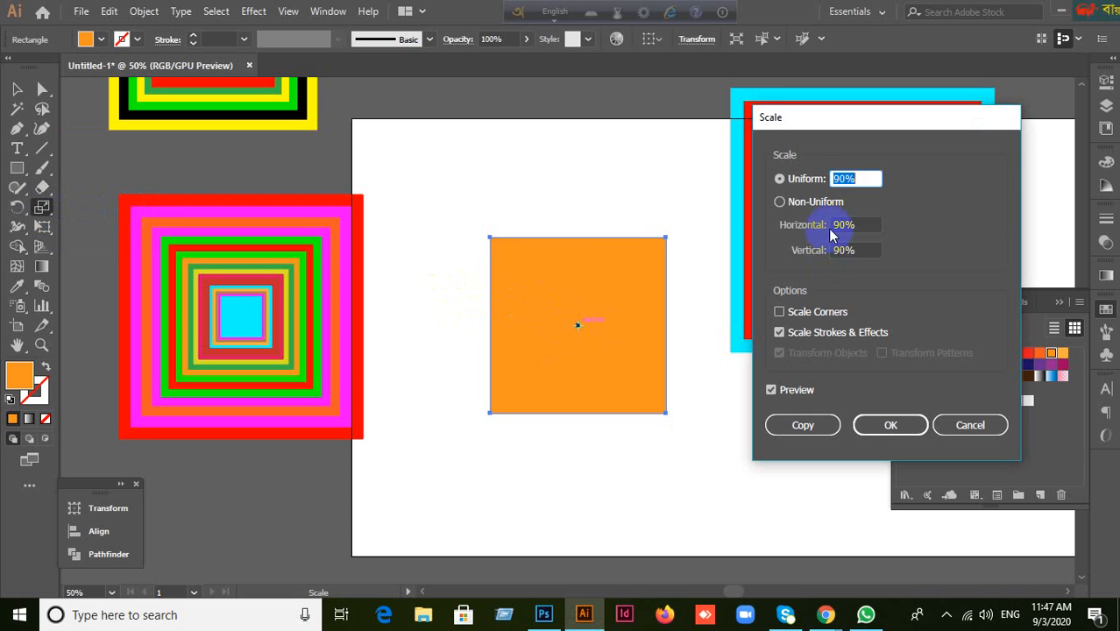
{"action": "left_click", "coordinate": [813, 426]}
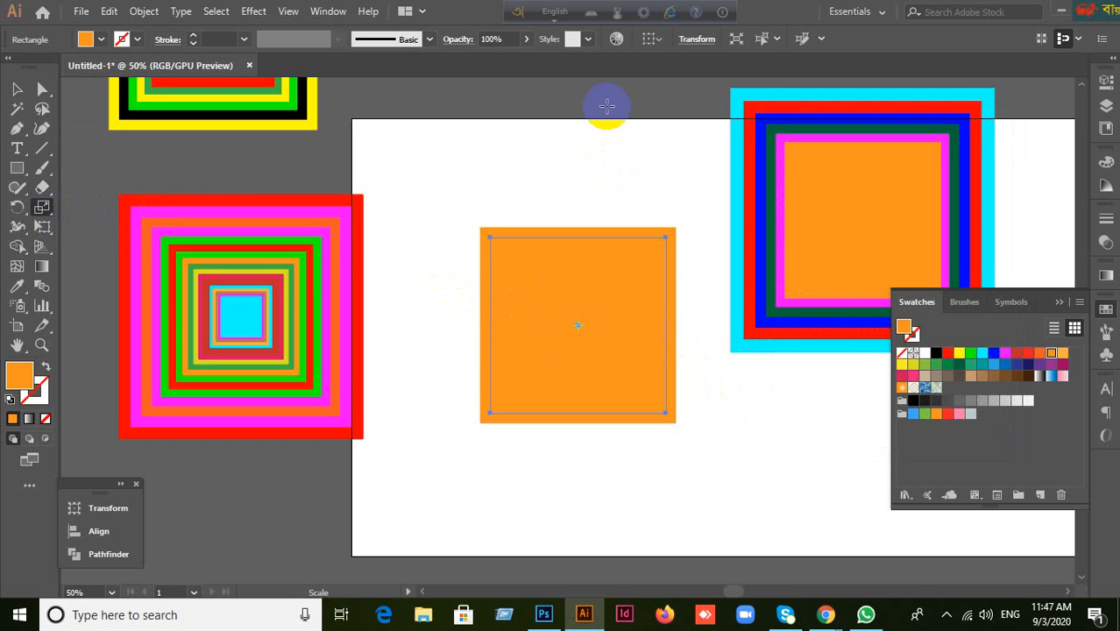
Repeat the 90% scaled copy of the orange square until the nested copies shrink to a tiny square at the center.
{"action": "key", "text": "ctrl+d"}
{"action": "key", "text": "ctrl+d"}
{"action": "key", "text": "ctrl+d"}
{"action": "key", "text": "ctrl+d"}
{"action": "key", "text": "ctrl+d"}
{"action": "key", "text": "ctrl+d"}
{"action": "key", "text": "ctrl+d"}
{"action": "key", "text": "ctrl+d"}
{"action": "key", "text": "ctrl+d"}
{"action": "key", "text": "ctrl+d"}
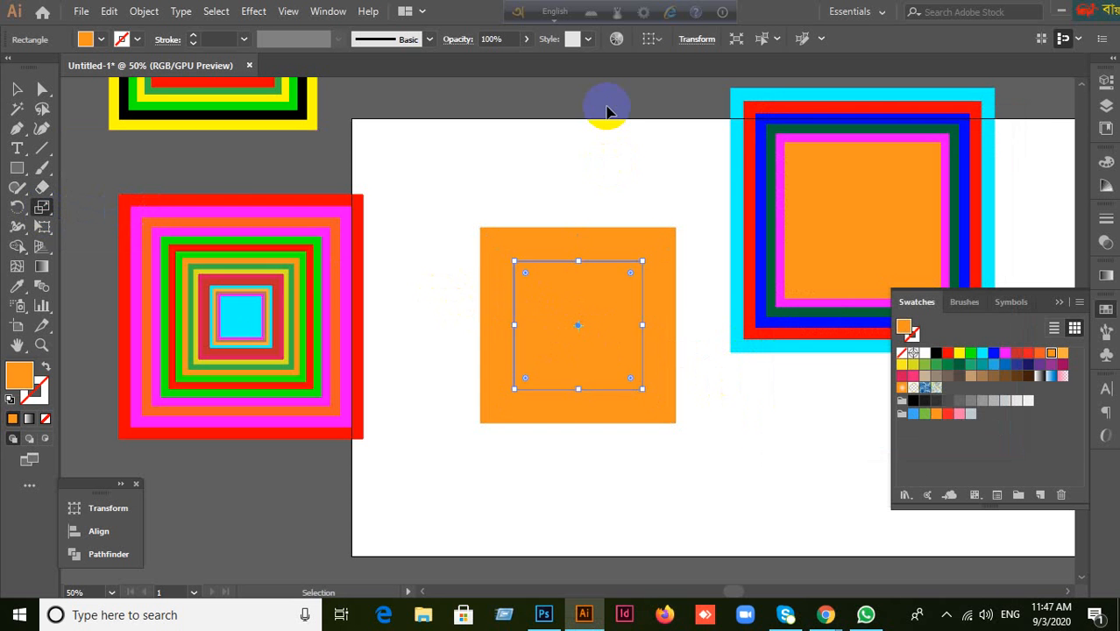
{"action": "key", "text": "ctrl+d"}
{"action": "key", "text": "ctrl+d"}
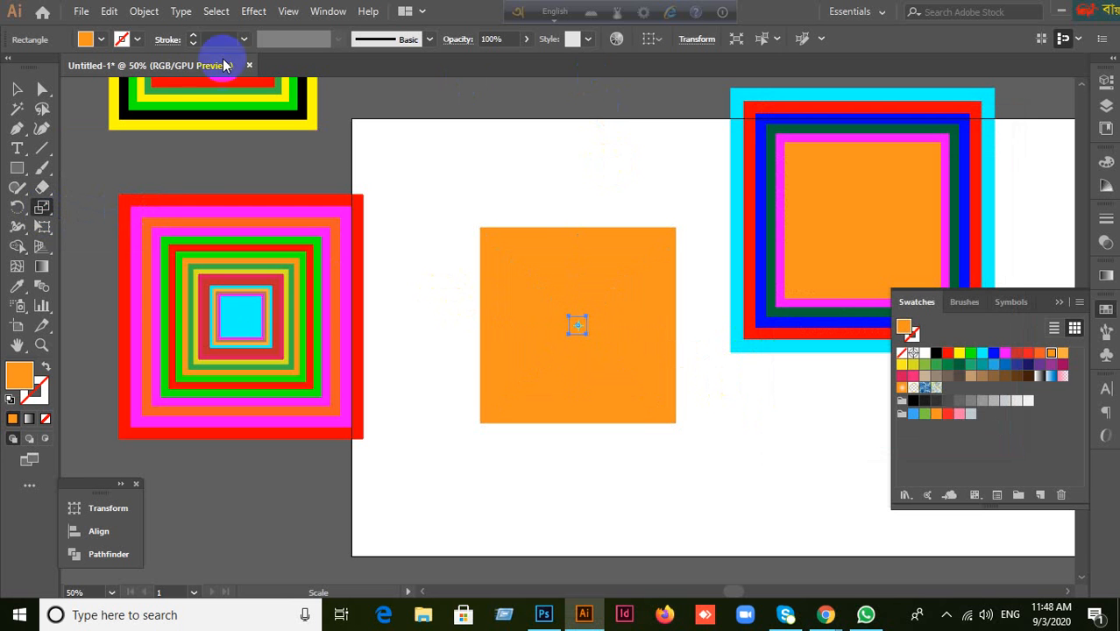
Select all the nested orange squares to examine the outlines of the copies, and deselect them.
{"action": "left_click", "coordinate": [17, 89]}
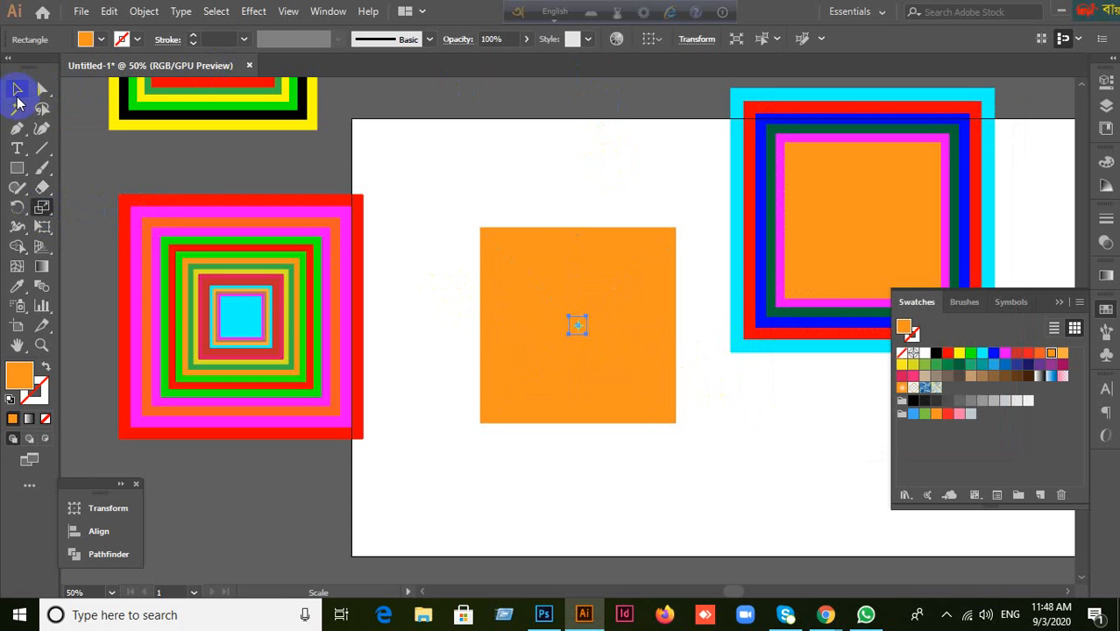
{"action": "left_click", "coordinate": [453, 189]}
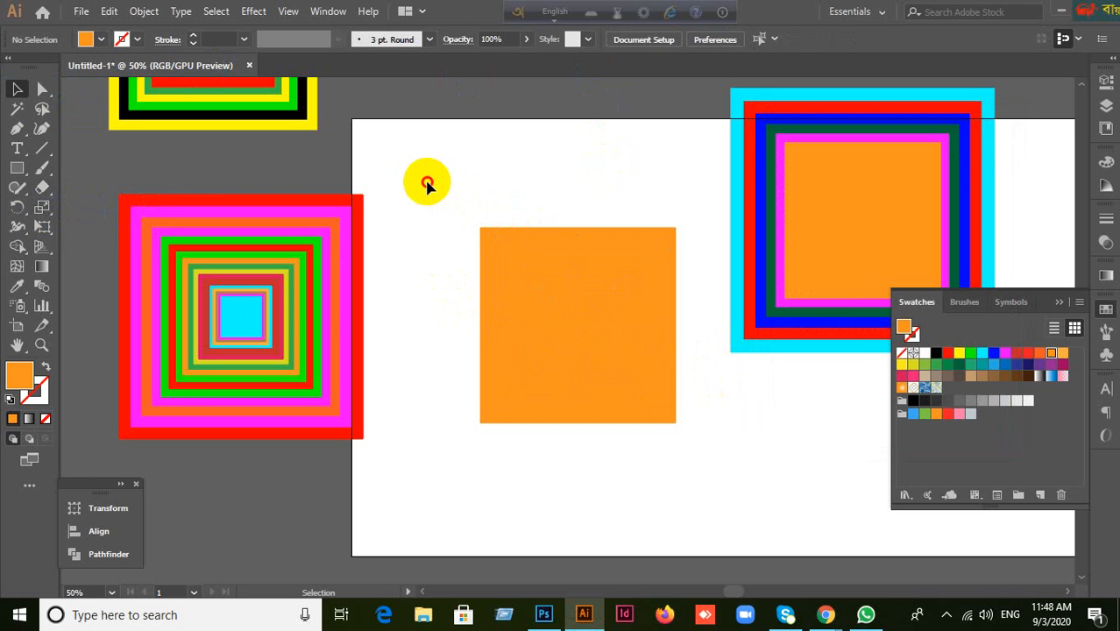
{"action": "left_click_drag", "start_coordinate": [425, 179], "coordinate": [636, 349]}
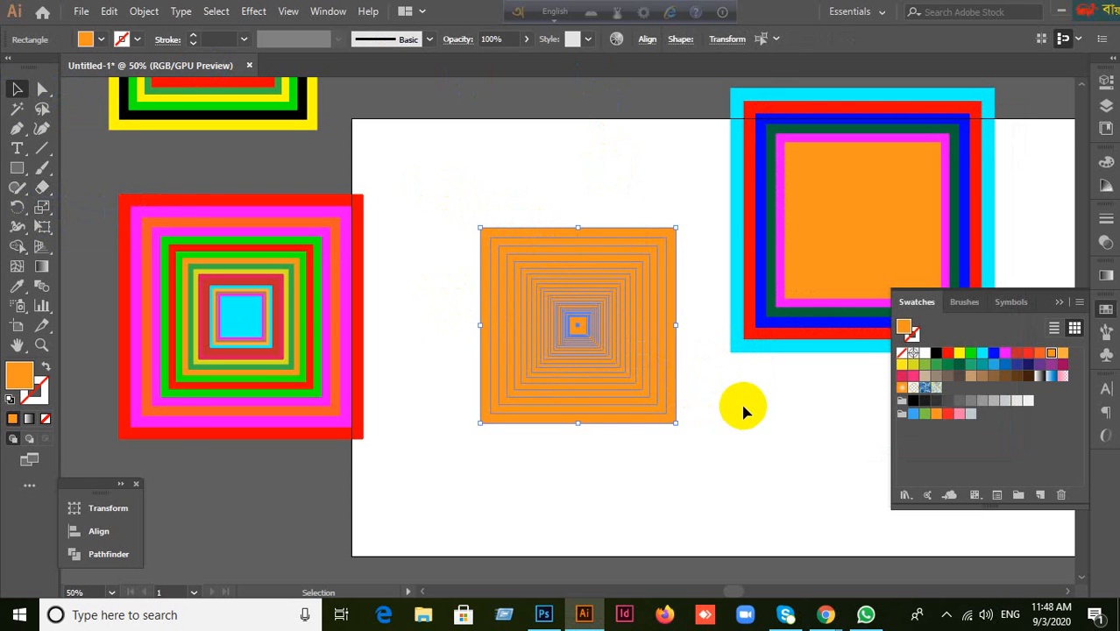
{"action": "scroll", "coordinate": [741, 406], "scroll_direction": "up", "scroll_amount": 1}
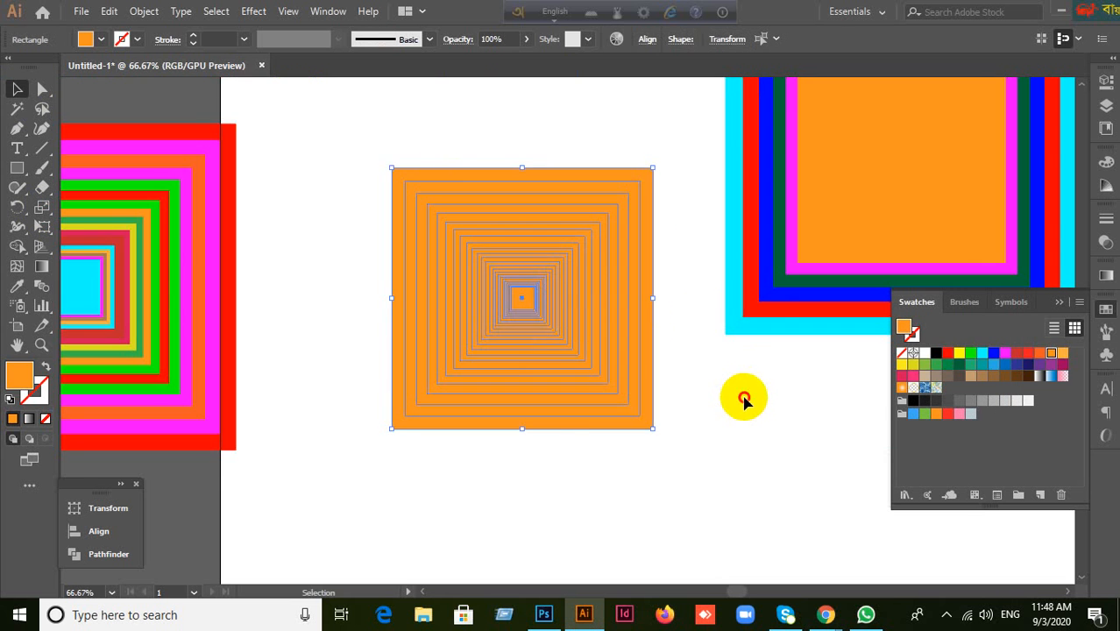
{"action": "left_click", "coordinate": [743, 400]}
{"action": "scroll", "coordinate": [706, 282], "scroll_direction": "up", "scroll_amount": 1}
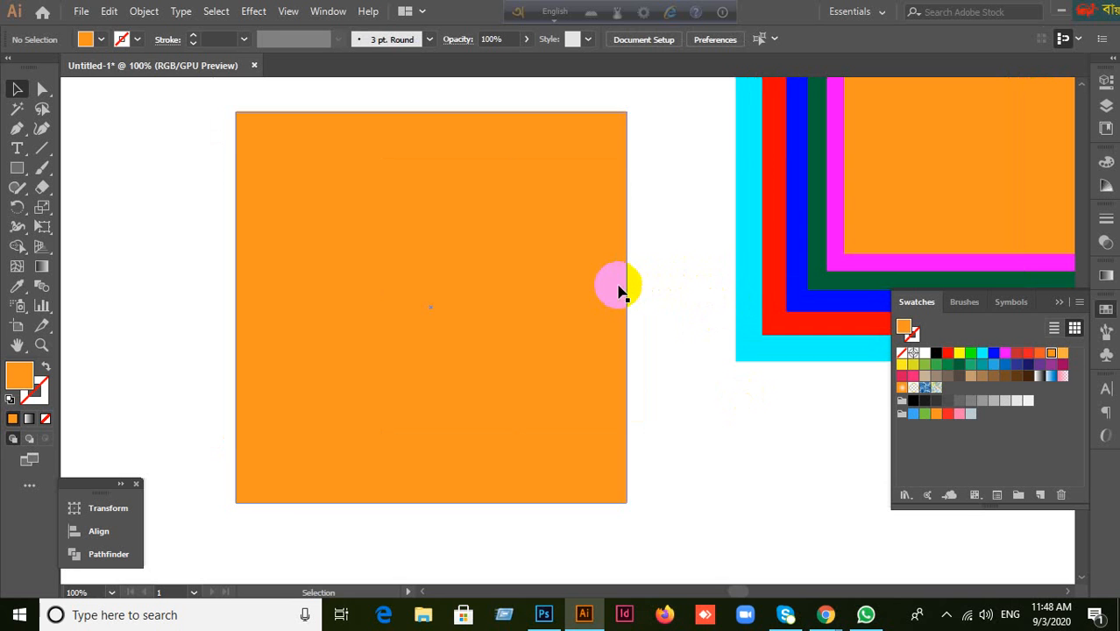
Fill the outermost square of the orange stack with magenta and the second square inward with cyan.
{"action": "left_click", "coordinate": [609, 289]}
{"action": "left_click", "coordinate": [672, 302]}
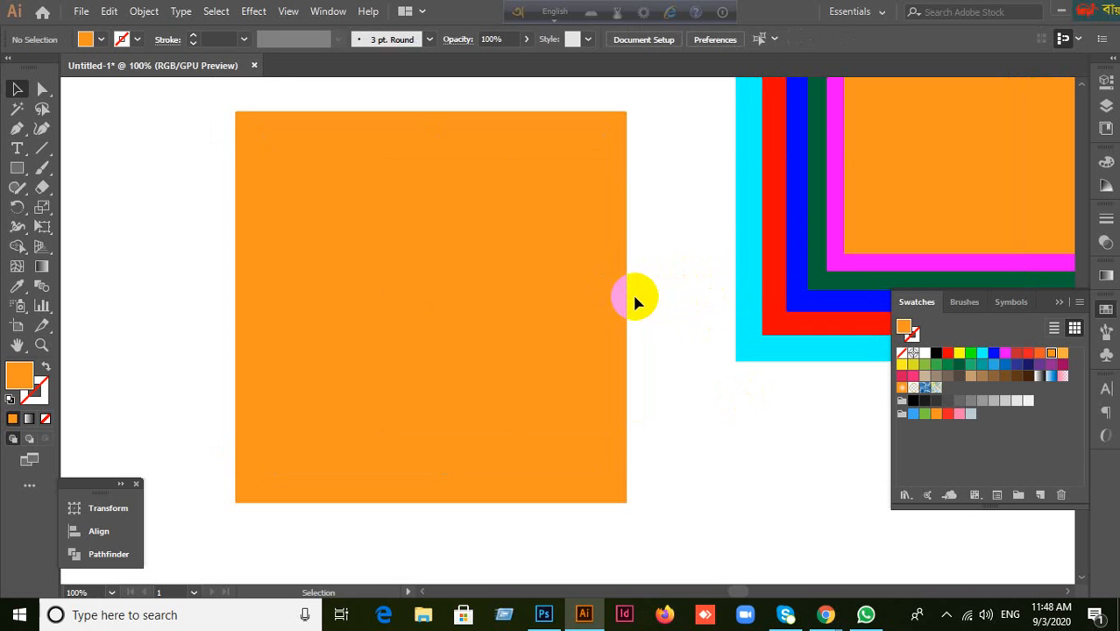
{"action": "left_click", "coordinate": [628, 300]}
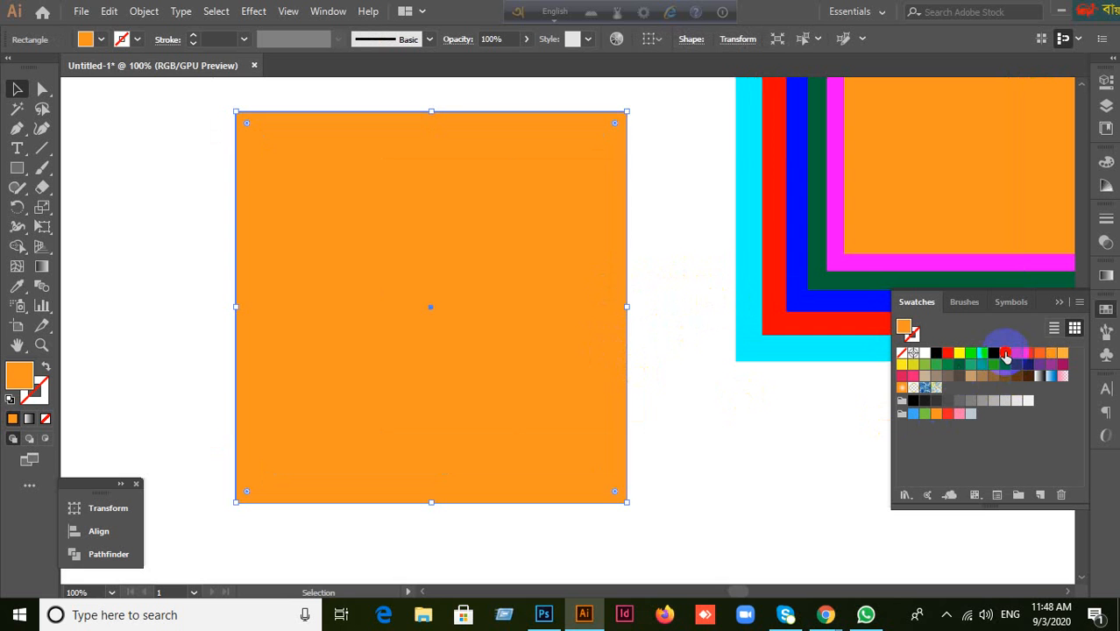
{"action": "left_click", "coordinate": [1005, 353]}
{"action": "left_click", "coordinate": [610, 350]}
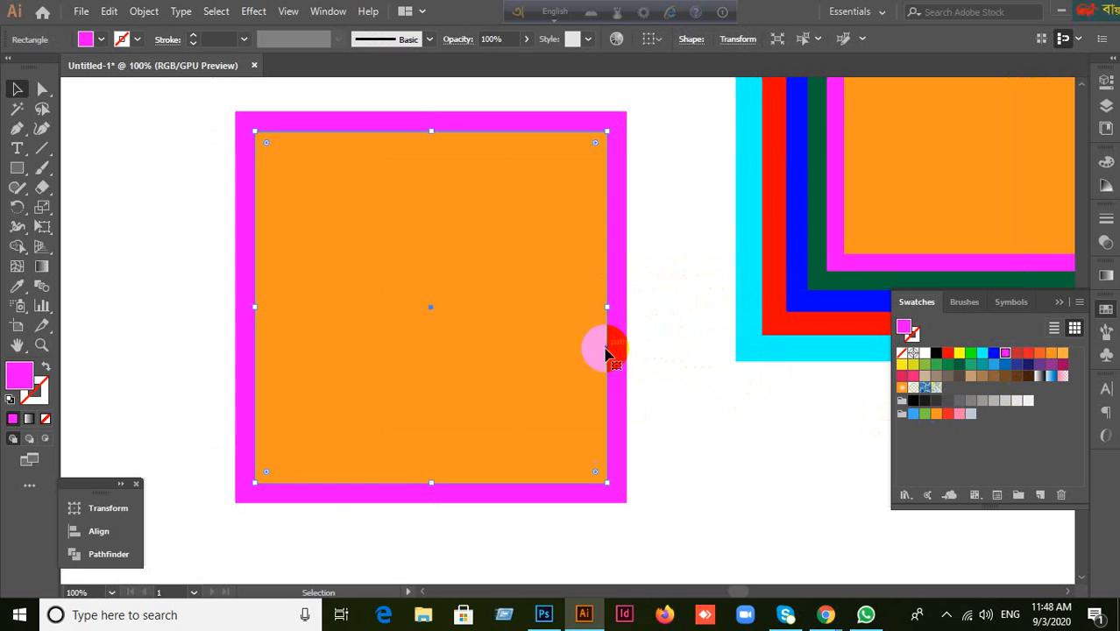
{"action": "left_click", "coordinate": [980, 355]}
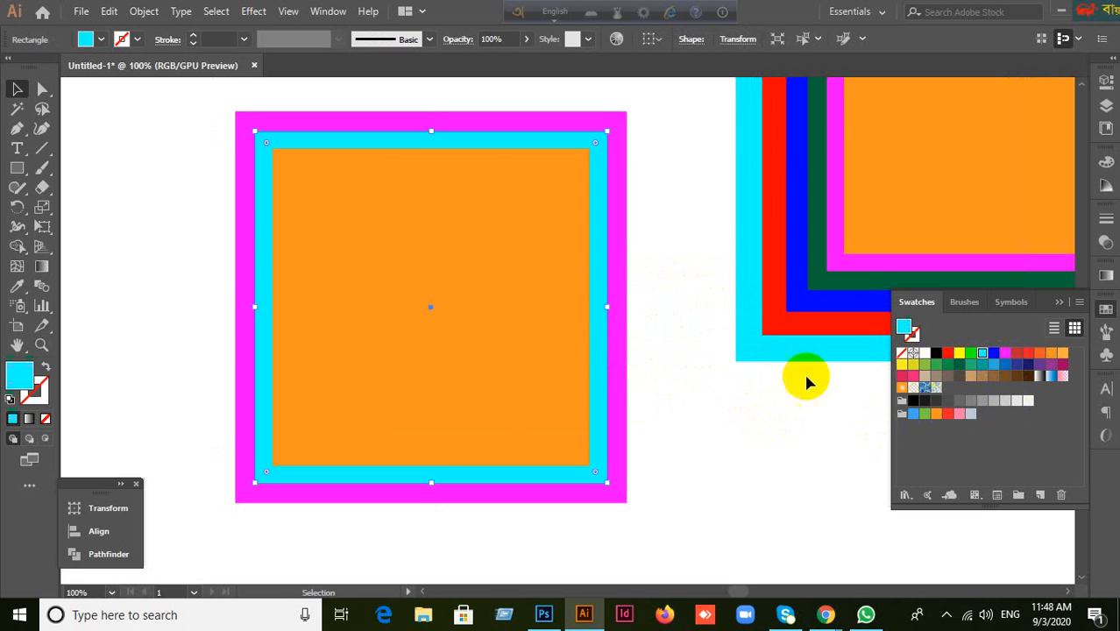
Fill both the third and the fourth square inward with red.
{"action": "left_click", "coordinate": [592, 354]}
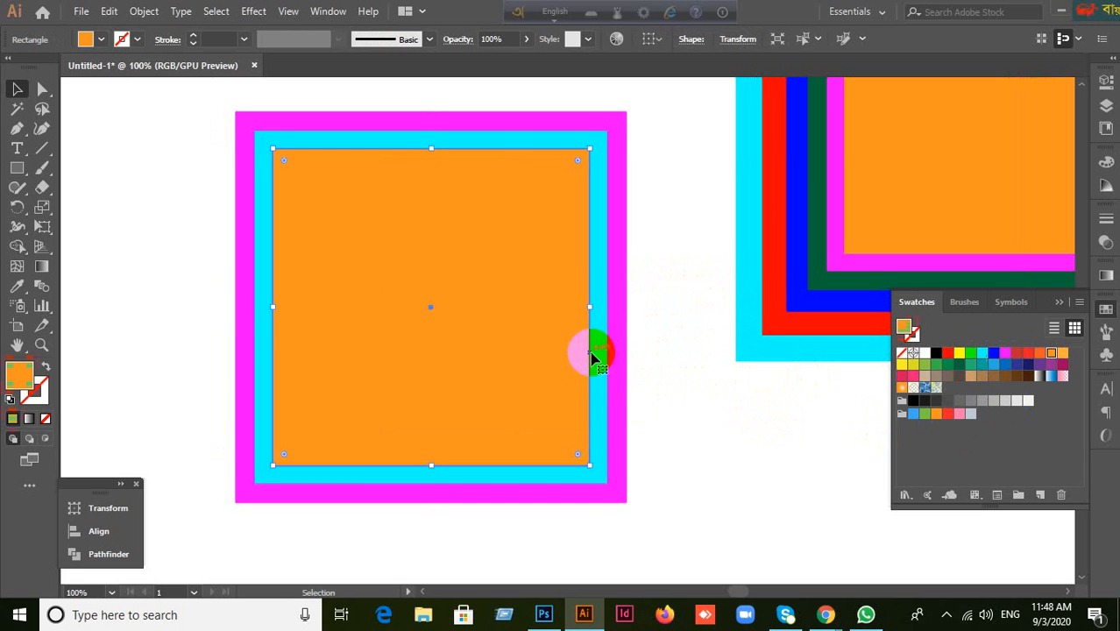
{"action": "left_click", "coordinate": [947, 353]}
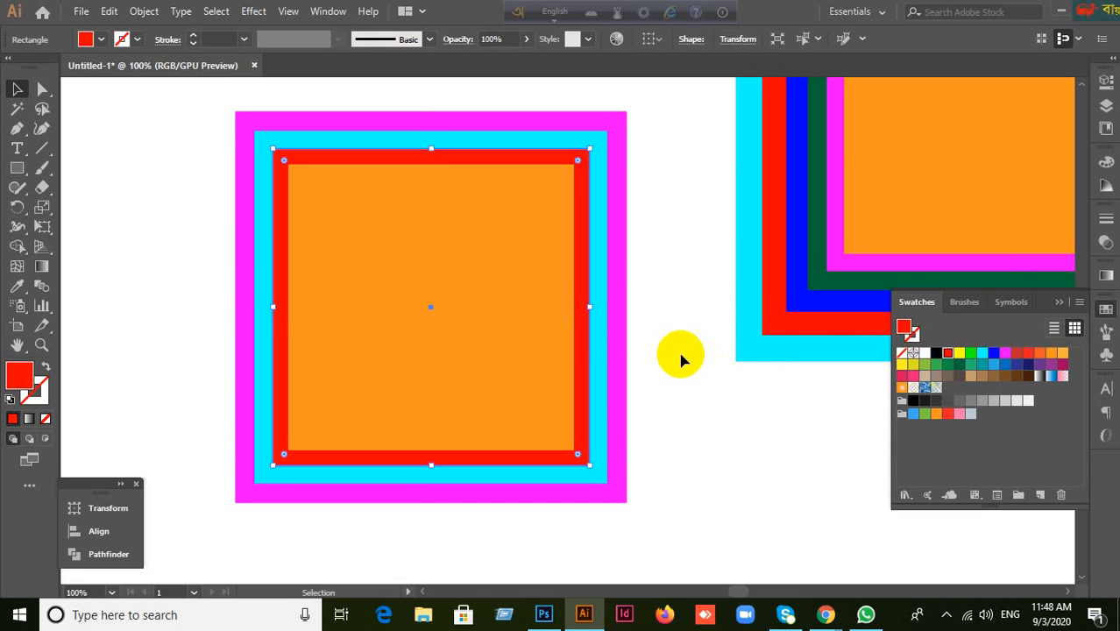
{"action": "left_click", "coordinate": [574, 327]}
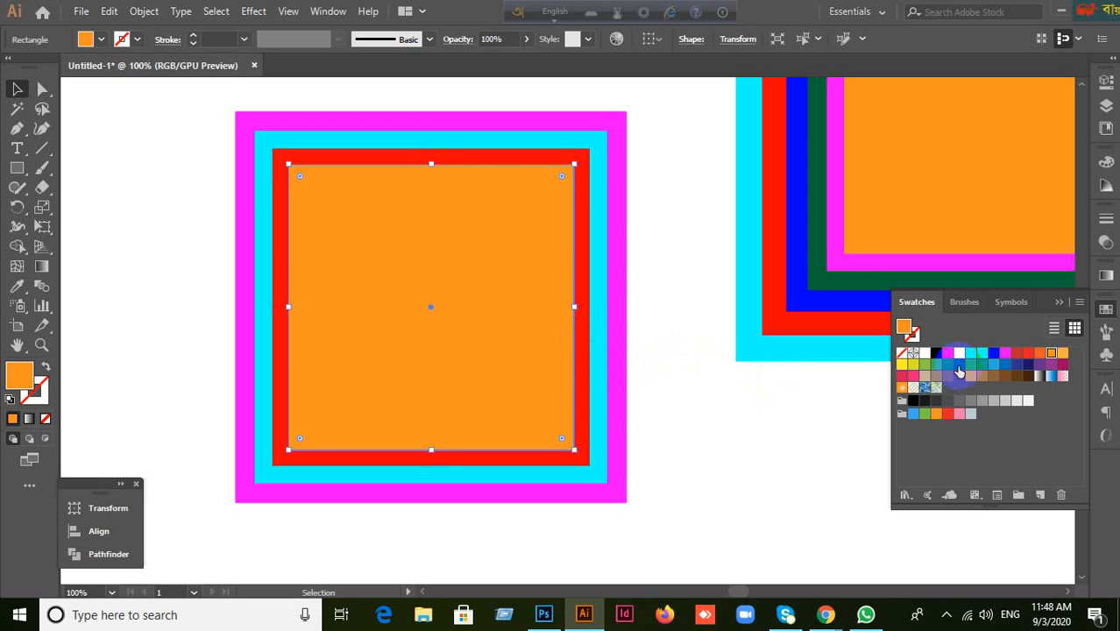
{"action": "left_click", "coordinate": [947, 353]}
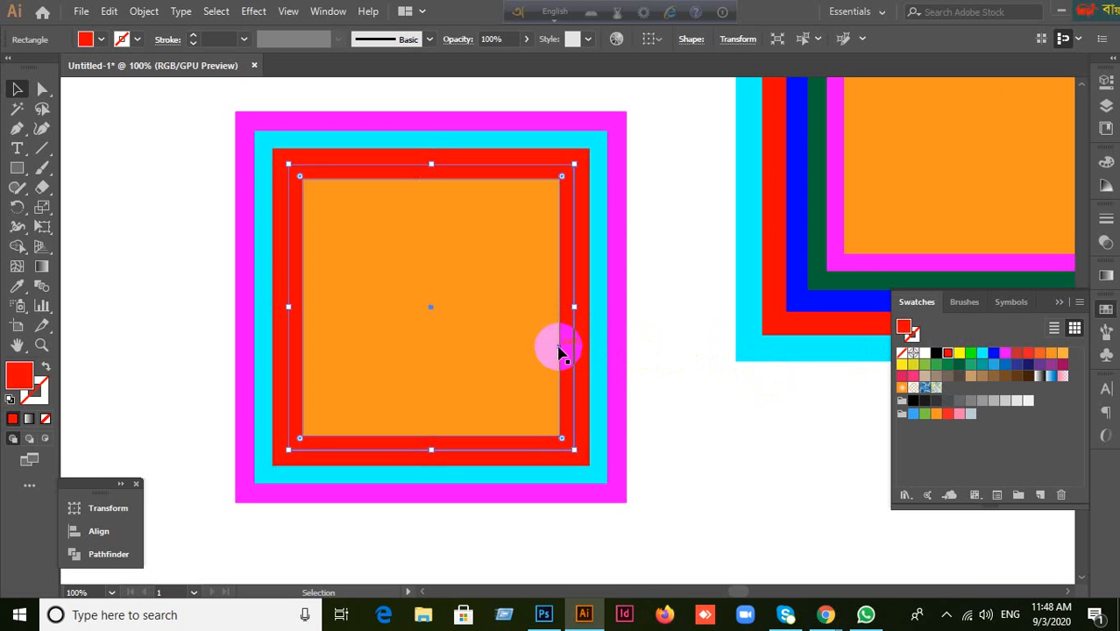
Fill the fifth square inward with magenta and the sixth with green.
{"action": "left_click", "coordinate": [561, 353]}
{"action": "left_click", "coordinate": [1006, 354]}
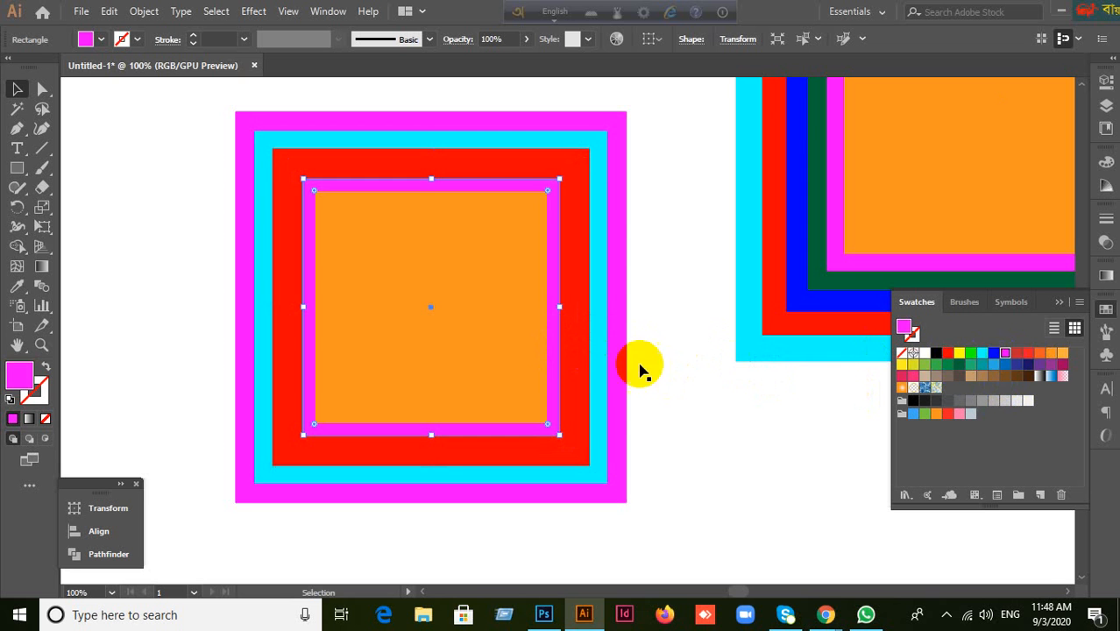
{"action": "left_click", "coordinate": [547, 371]}
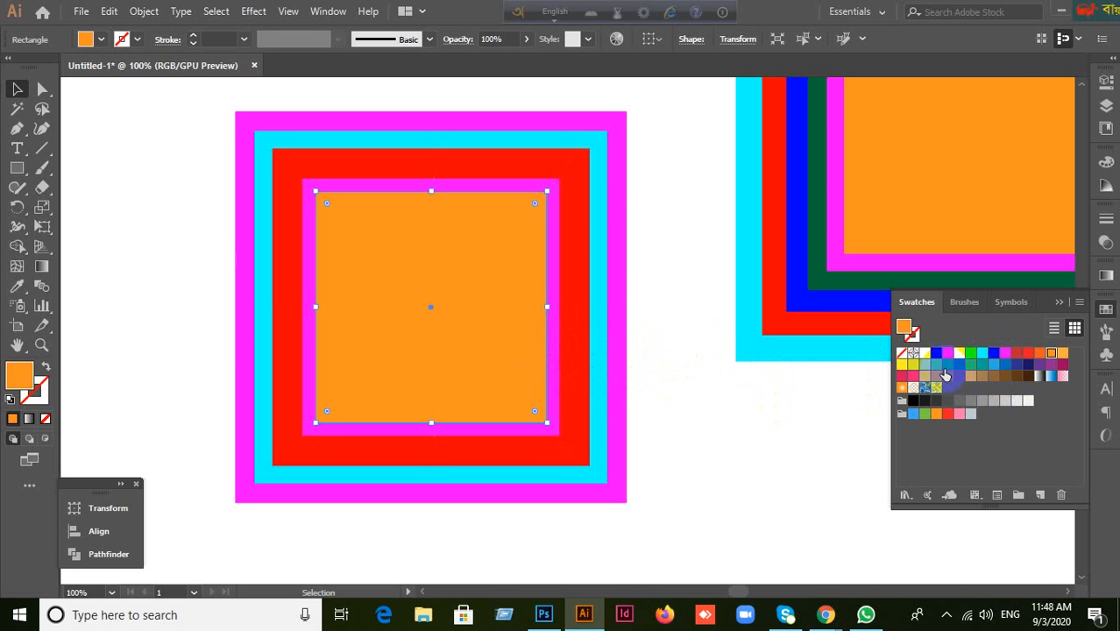
{"action": "left_click", "coordinate": [937, 366]}
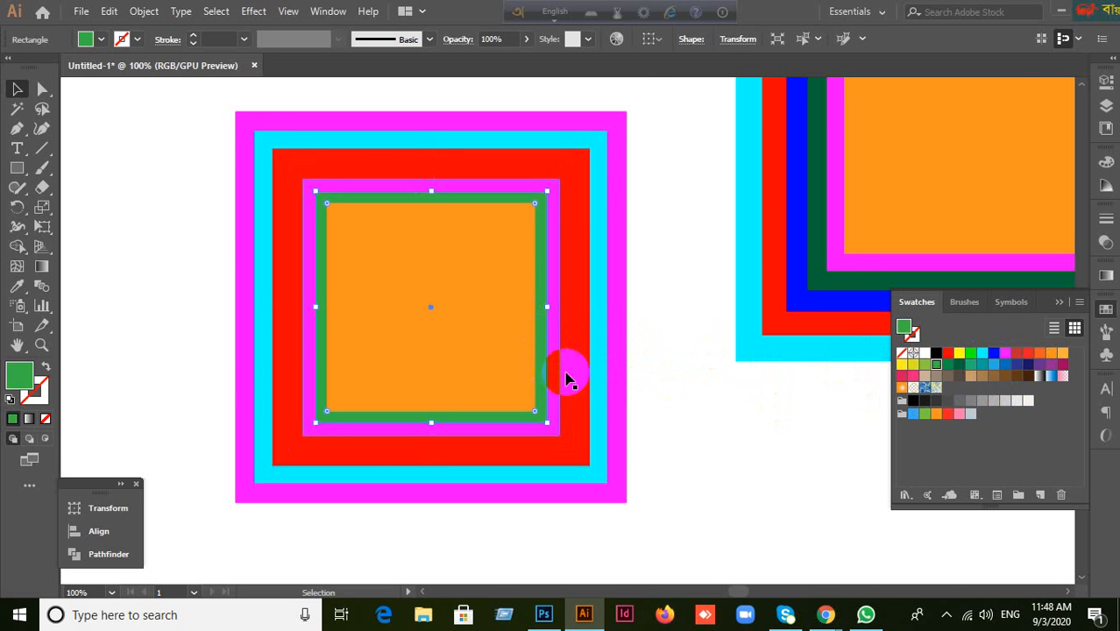
Fill the seventh square inward, just inside the green one, with dark red.
{"action": "scroll", "coordinate": [601, 390], "scroll_direction": "down", "scroll_amount": 1}
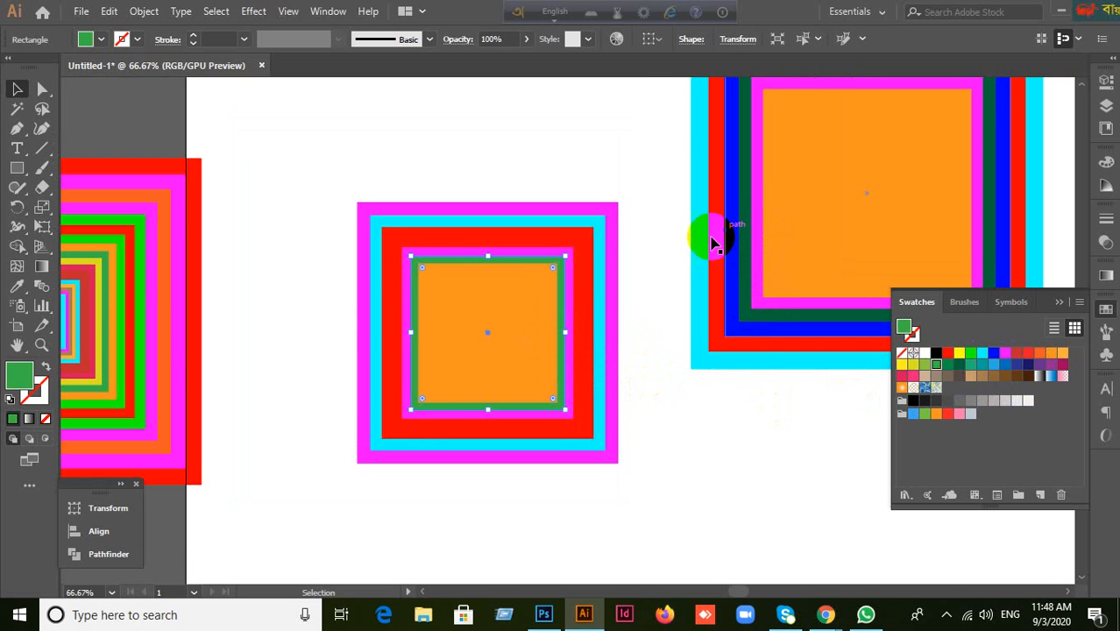
{"action": "left_click", "coordinate": [555, 378]}
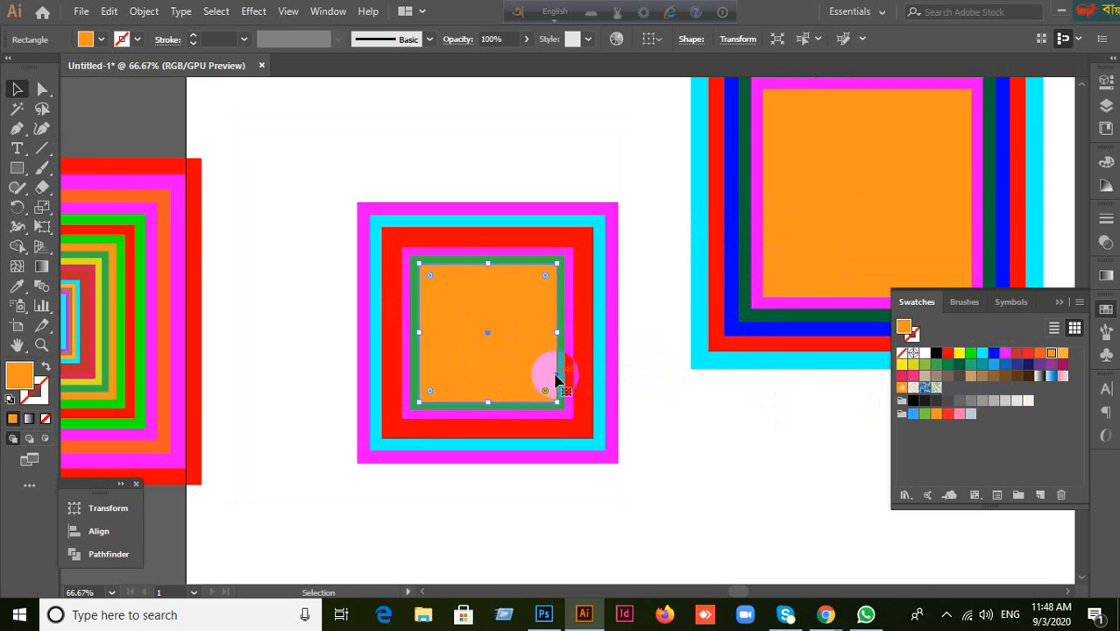
{"action": "left_click", "coordinate": [1017, 353]}
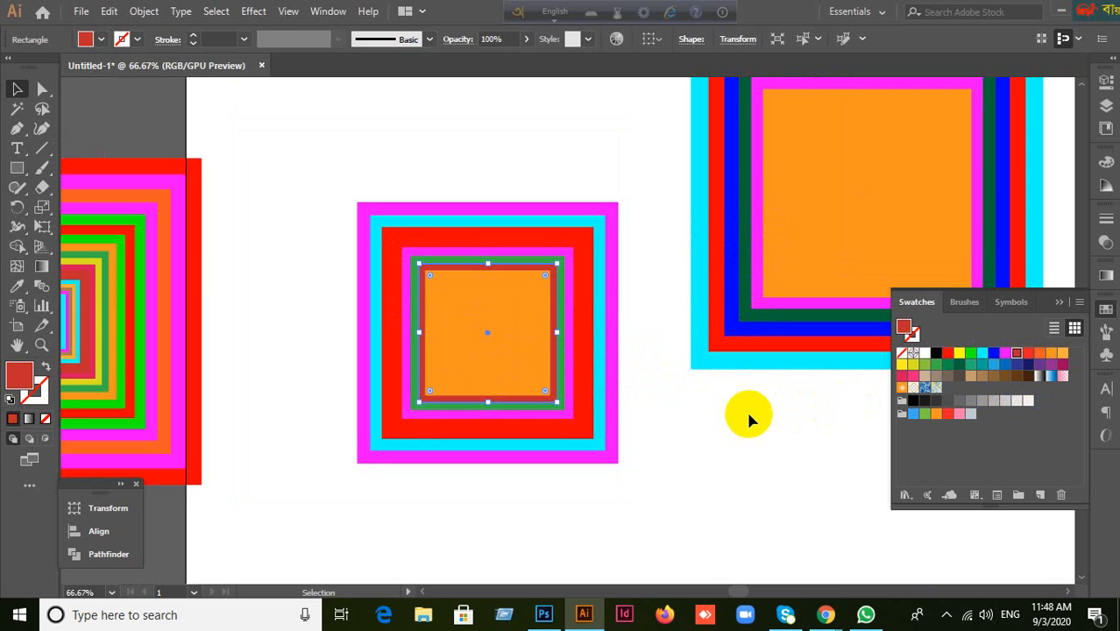
{"action": "scroll", "coordinate": [574, 377], "scroll_direction": "up", "scroll_amount": 2}
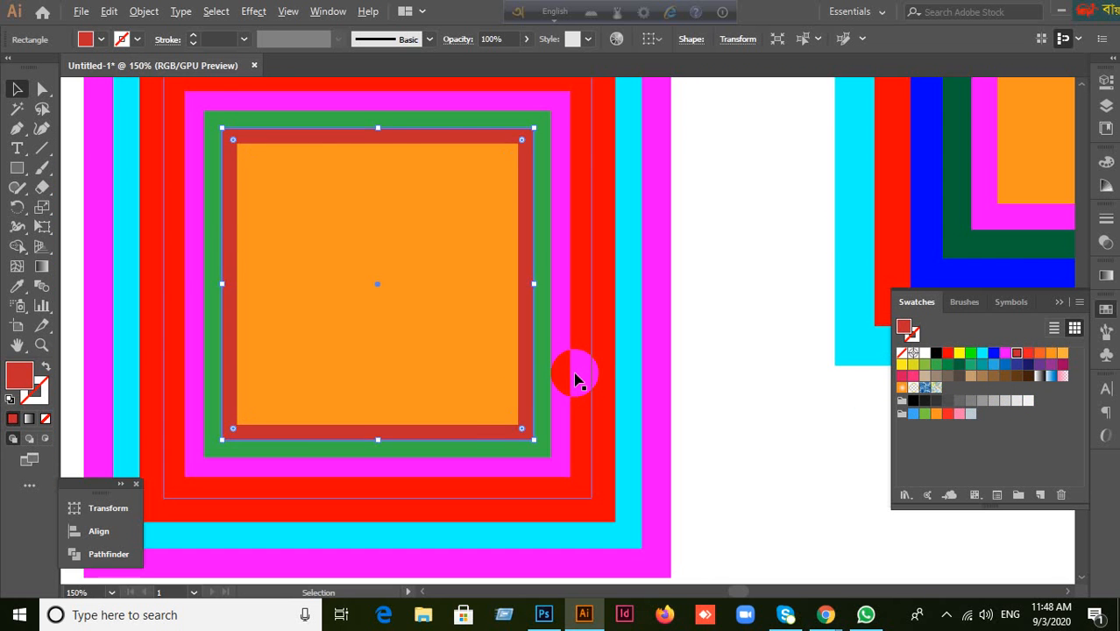
{"action": "scroll", "coordinate": [574, 376], "scroll_direction": "up", "scroll_amount": 1}
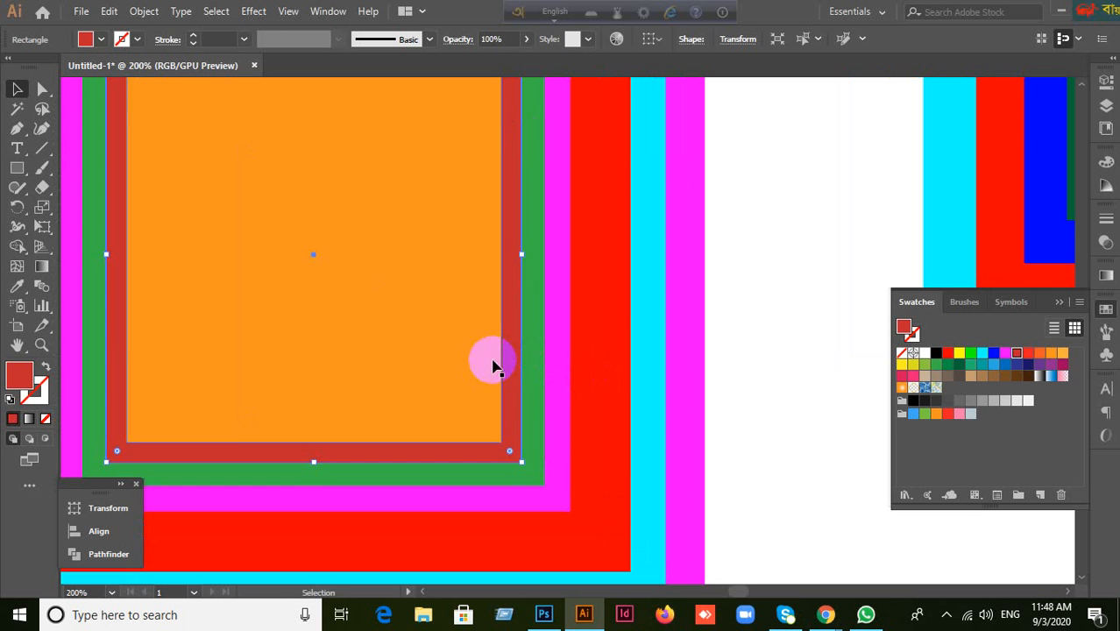
{"action": "scroll", "coordinate": [517, 364], "scroll_direction": "down", "scroll_amount": 2}
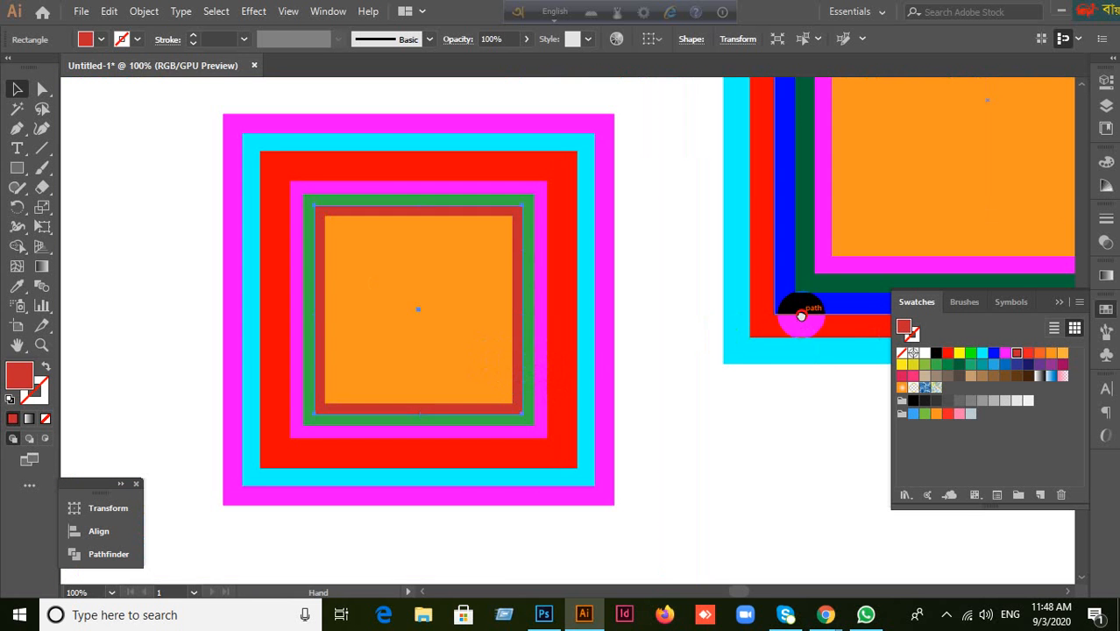
{"action": "left_click_drag", "start_coordinate": [800, 313], "coordinate": [669, 457]}
{"action": "left_click_drag", "start_coordinate": [732, 343], "coordinate": [698, 423]}
{"action": "scroll", "coordinate": [638, 372], "scroll_direction": "up", "scroll_amount": 1}
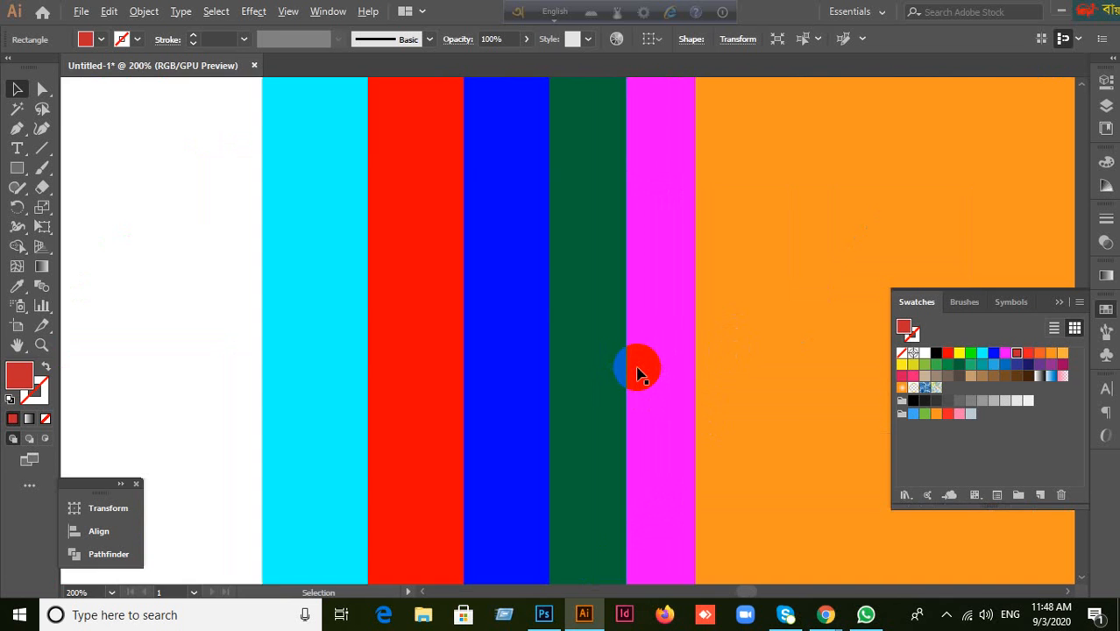
{"action": "scroll", "coordinate": [638, 372], "scroll_direction": "down", "scroll_amount": 5}
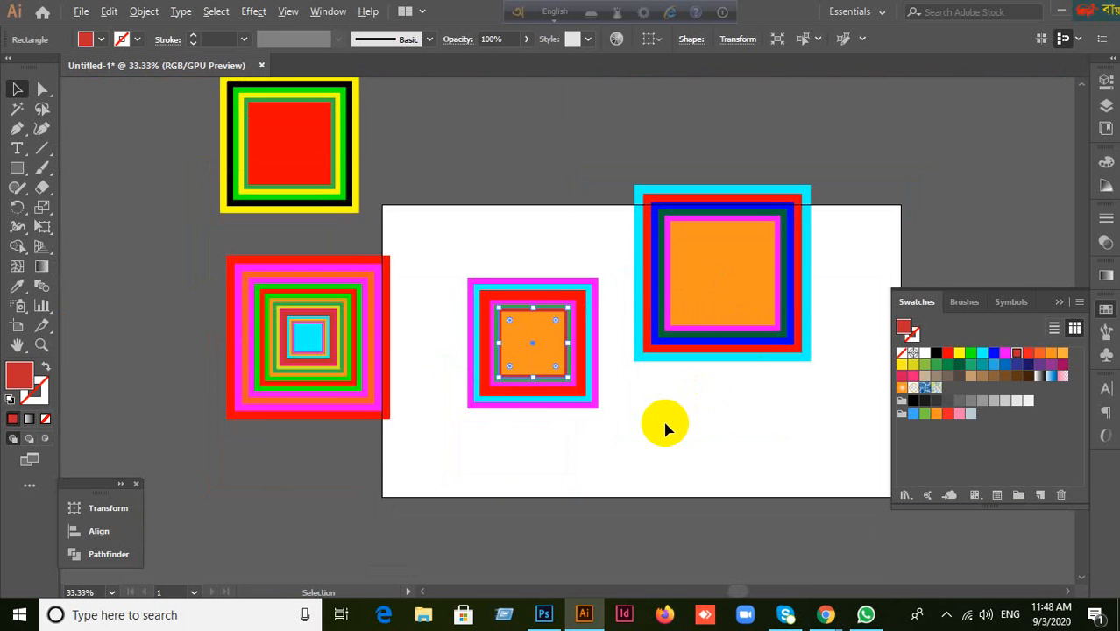
Delete all the nested squares of the middle design, including the small orange squares at its center.
{"action": "scroll", "coordinate": [664, 427], "scroll_direction": "up", "scroll_amount": 1}
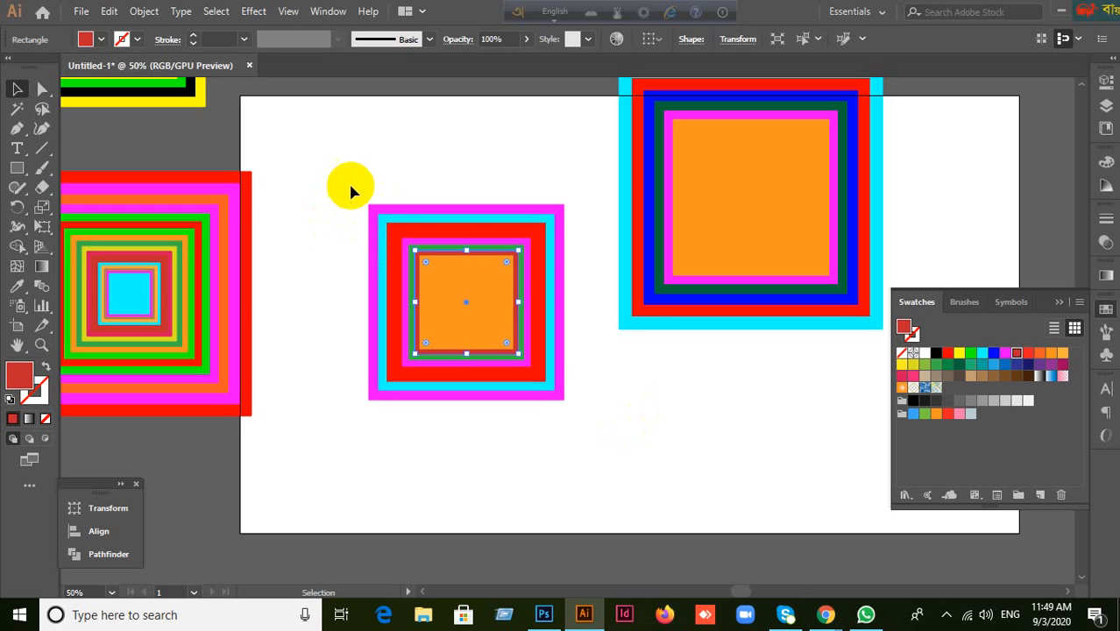
{"action": "left_click_drag", "start_coordinate": [345, 184], "coordinate": [648, 419]}
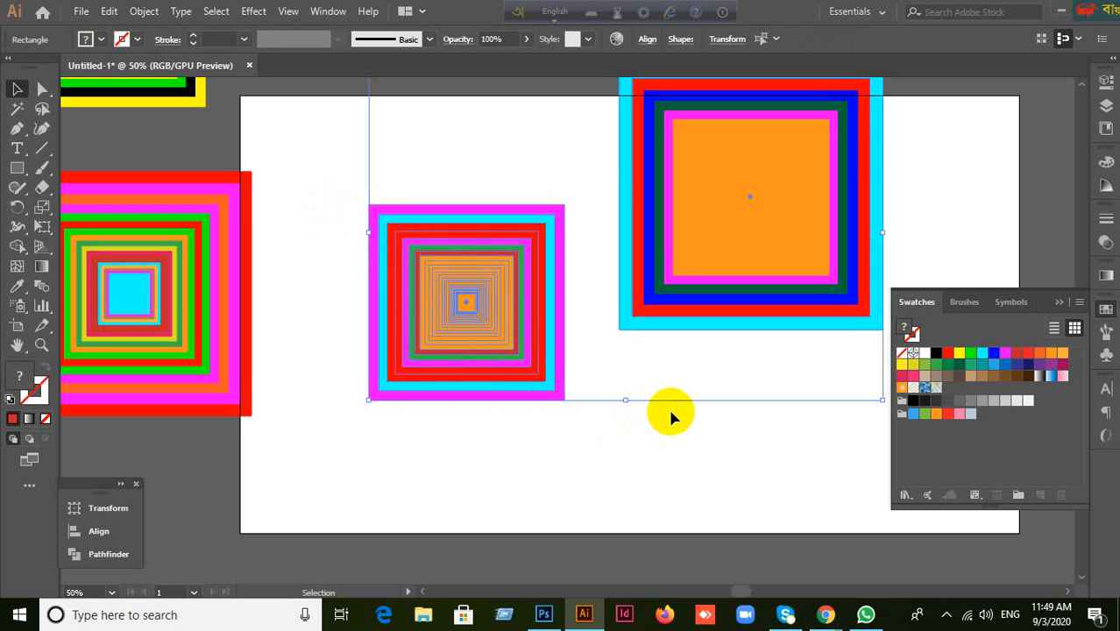
{"action": "left_click", "coordinate": [665, 458]}
{"action": "left_click", "coordinate": [449, 234]}
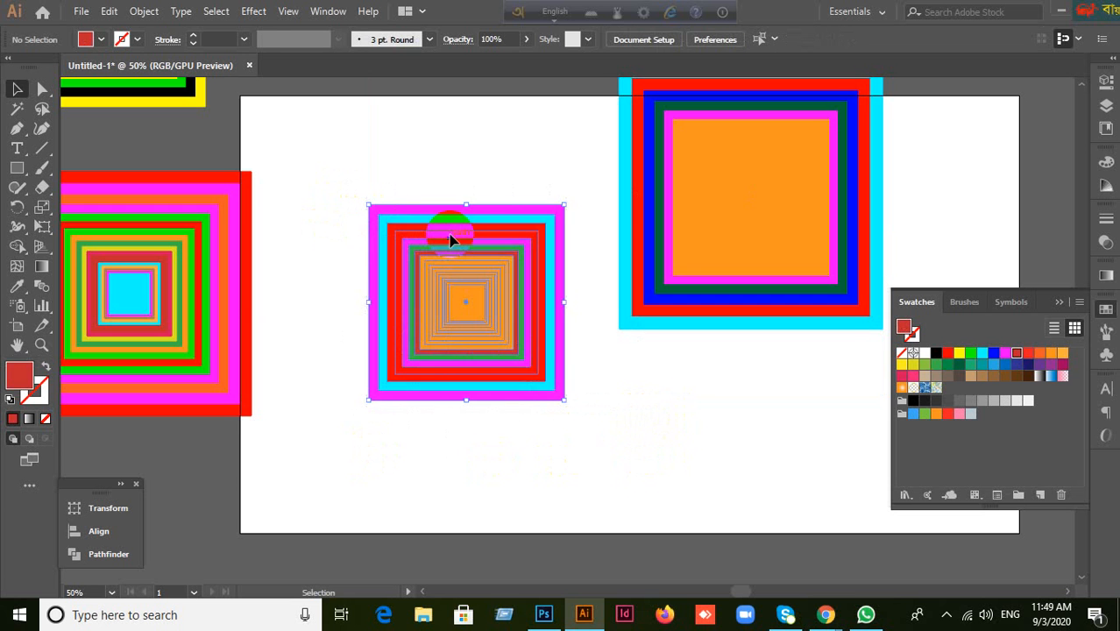
{"action": "key", "text": "Delete"}
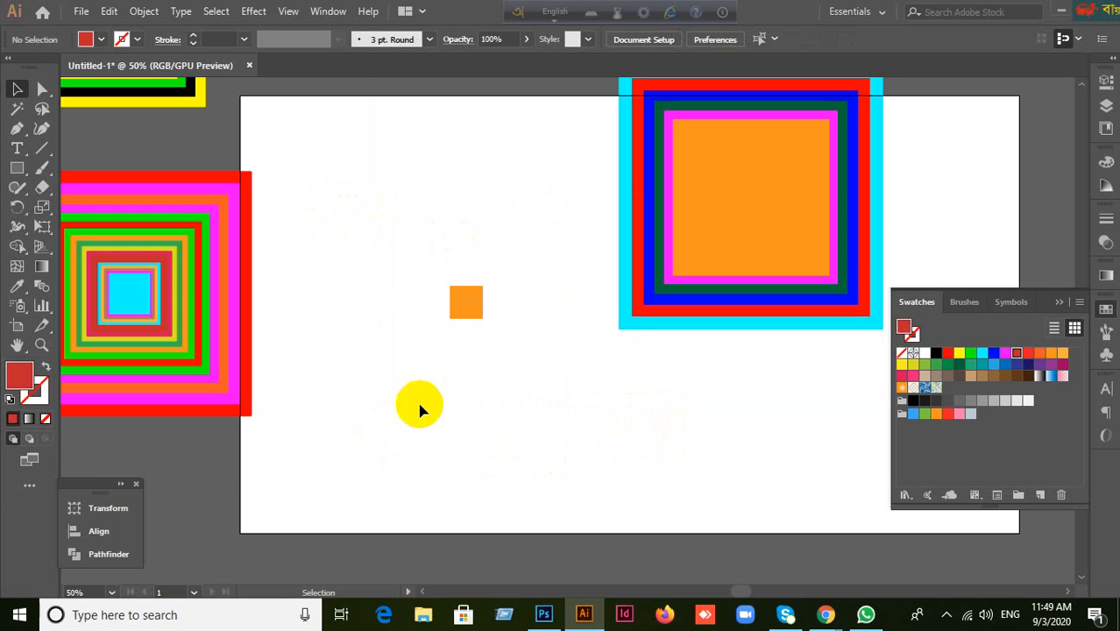
{"action": "left_click_drag", "start_coordinate": [420, 404], "coordinate": [488, 283]}
{"action": "key", "text": "Delete"}
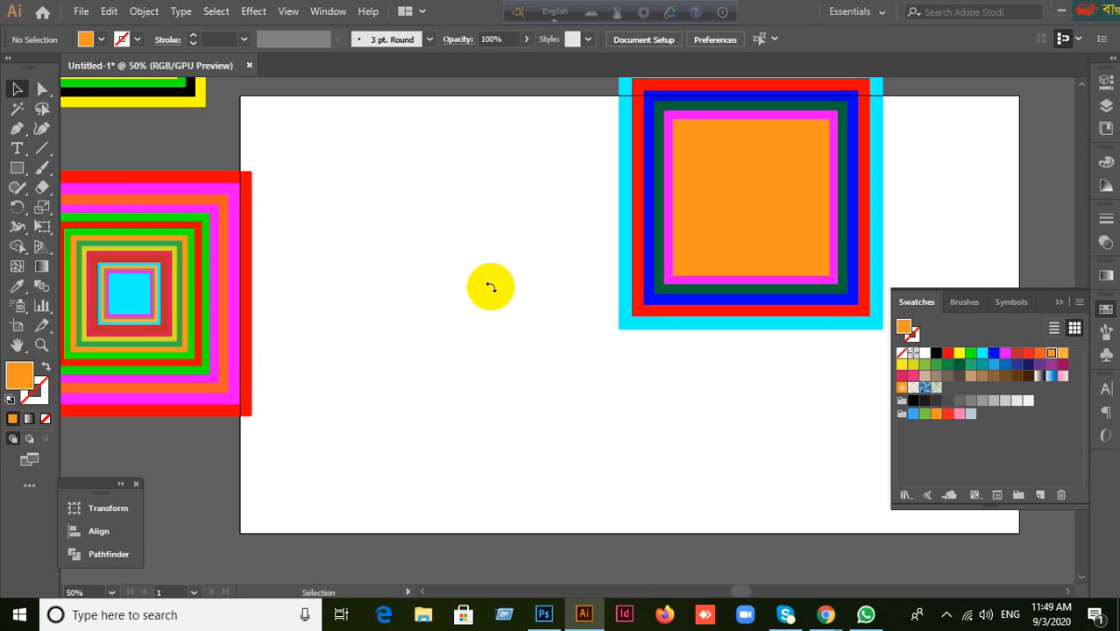
Select all the nested squares of the cyan-bordered design at the artboard's upper right and delete them.
{"action": "left_click", "coordinate": [770, 238]}
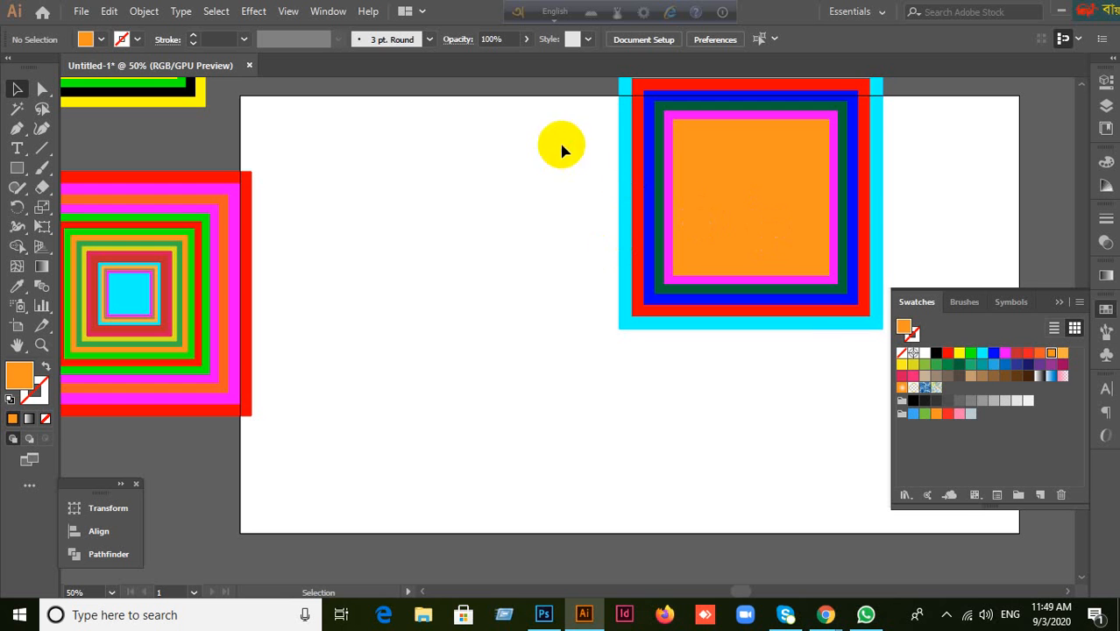
{"action": "left_click_drag", "start_coordinate": [562, 144], "coordinate": [821, 342]}
{"action": "key", "text": "Delete"}
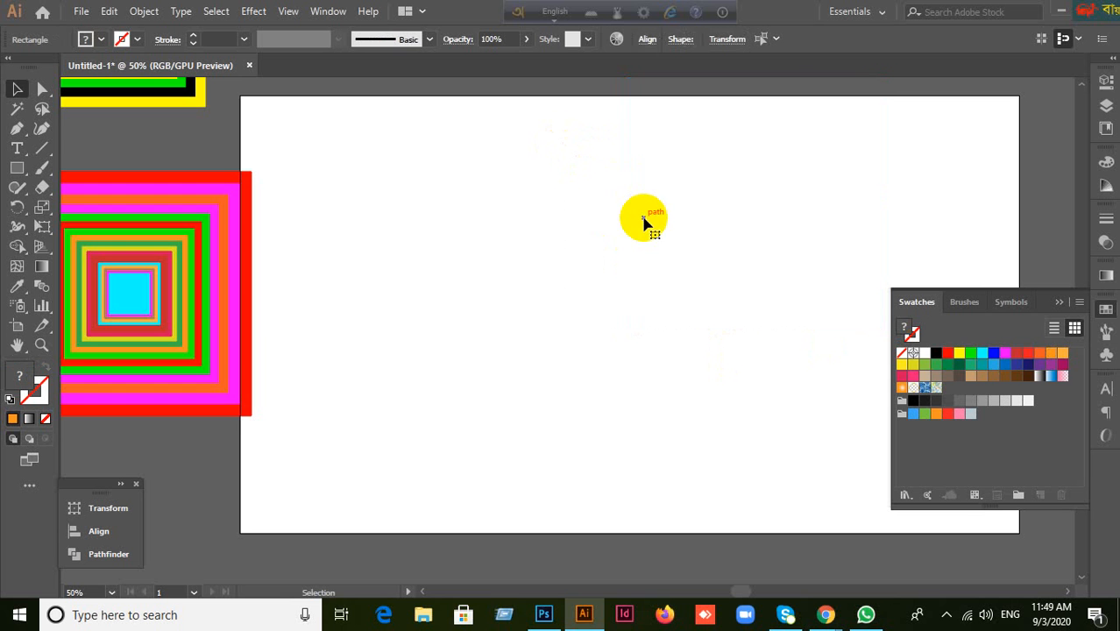
Draw a large orange square near the middle of the emptied artboard with the Rectangle tool.
{"action": "left_click", "coordinate": [12, 173]}
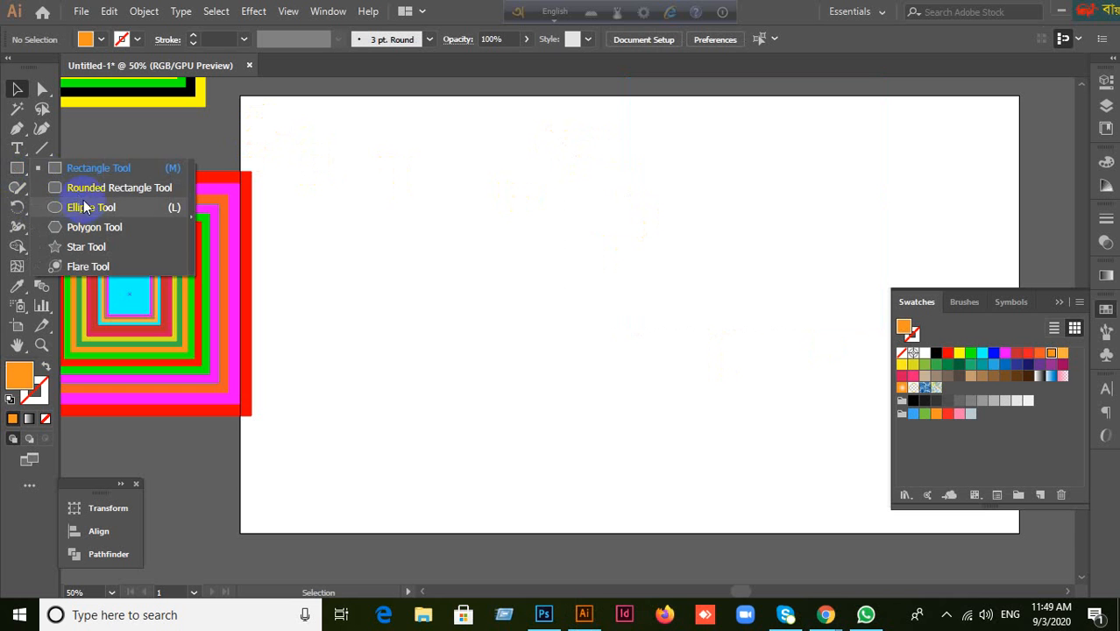
{"action": "left_click", "coordinate": [86, 174]}
{"action": "left_click_drag", "start_coordinate": [471, 180], "coordinate": [725, 401]}
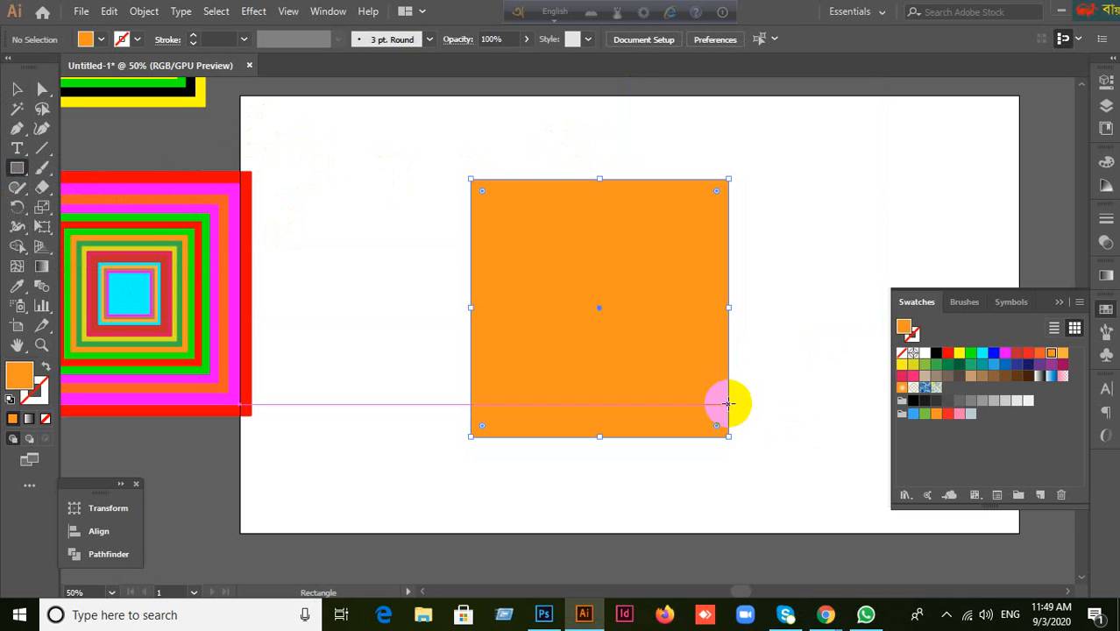
Undo the orange square and redraw it slightly smaller near the middle of the artboard.
{"action": "key", "text": "ctrl+z"}
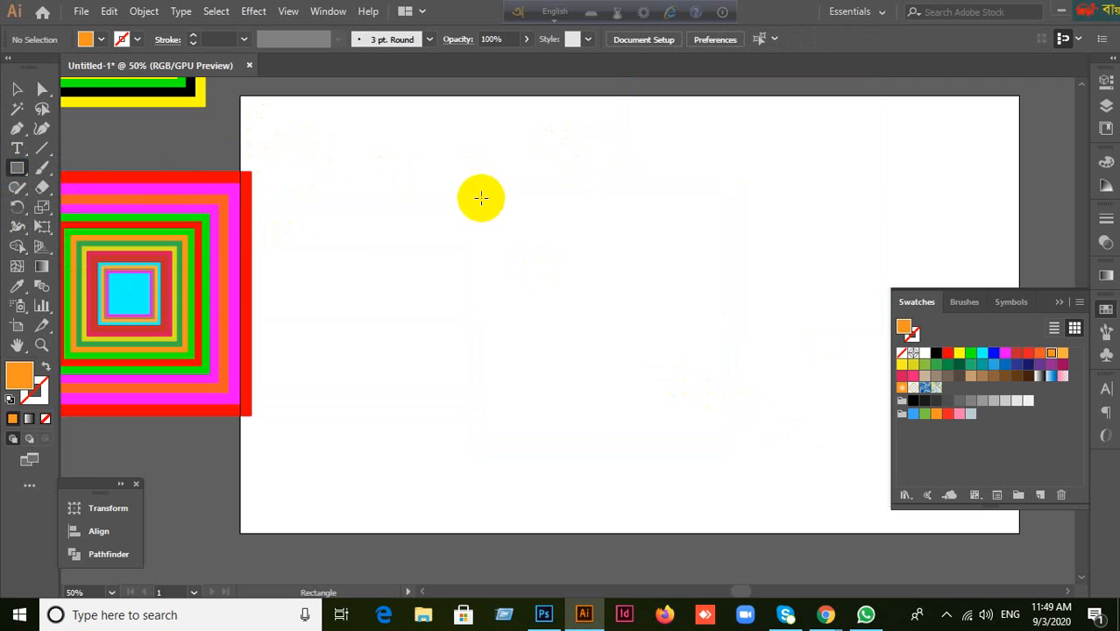
{"action": "left_click_drag", "start_coordinate": [480, 195], "coordinate": [718, 365]}
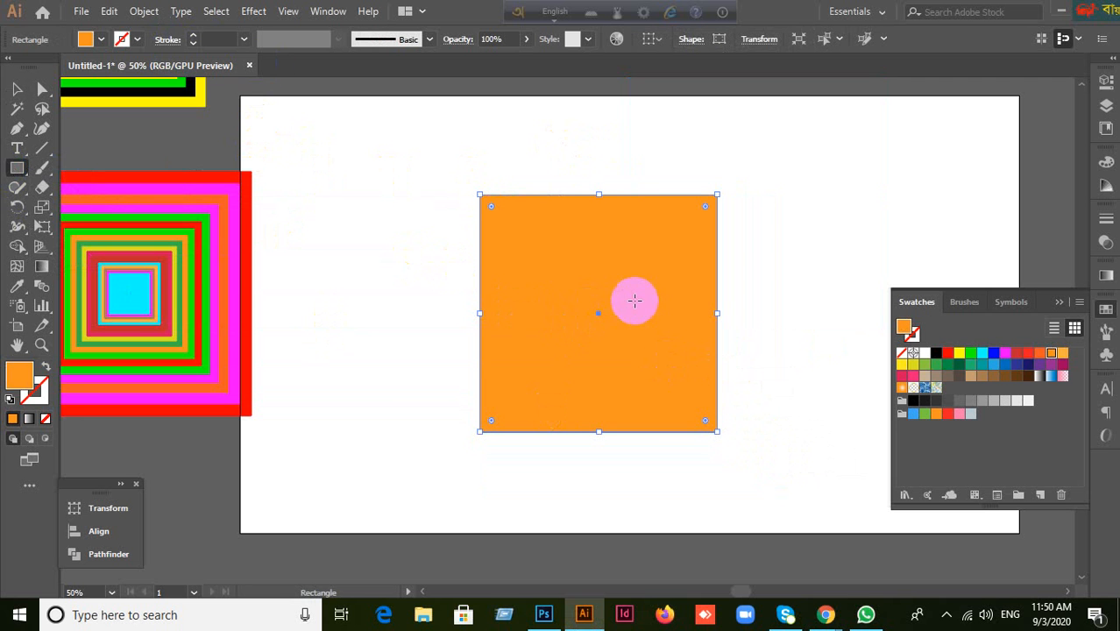
{"action": "left_click", "coordinate": [144, 10]}
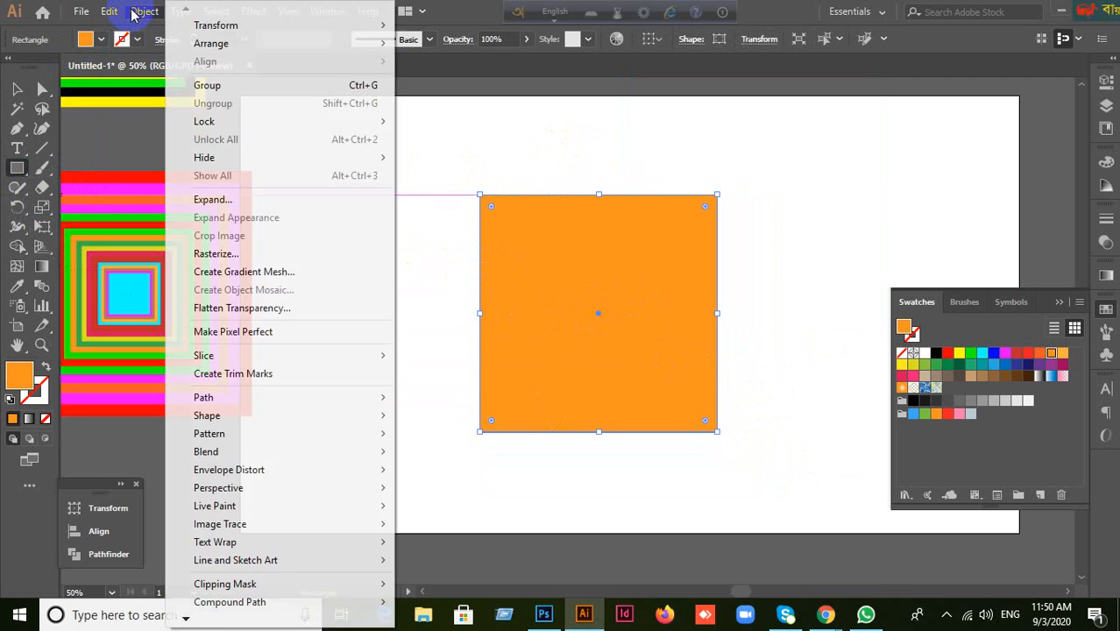
{"action": "mouse_move", "coordinate": [232, 398]}
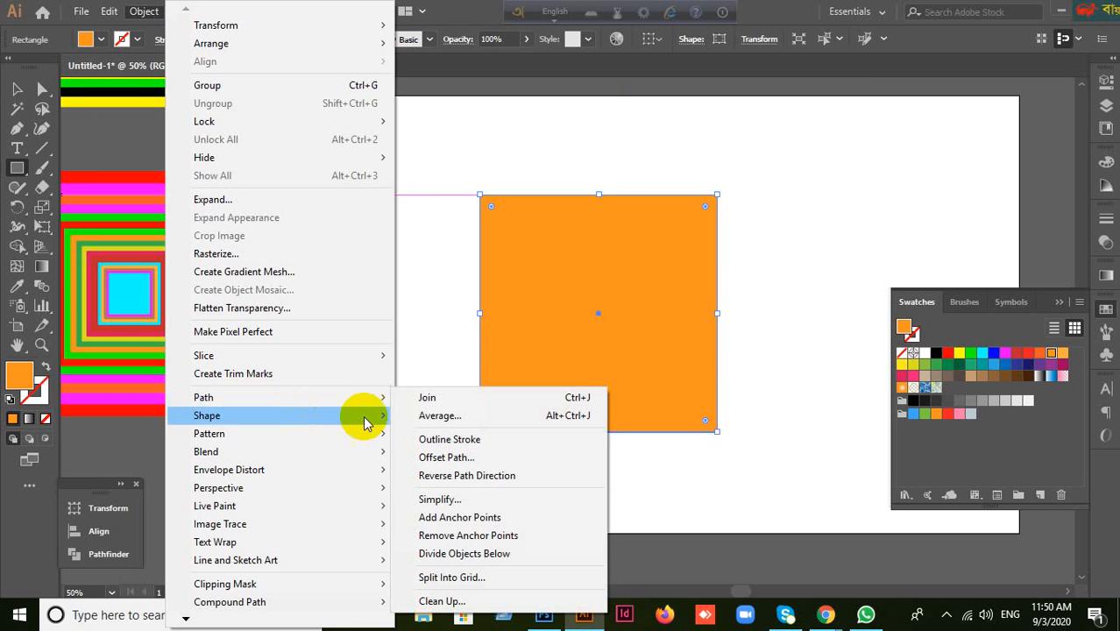
{"action": "left_click", "coordinate": [431, 462]}
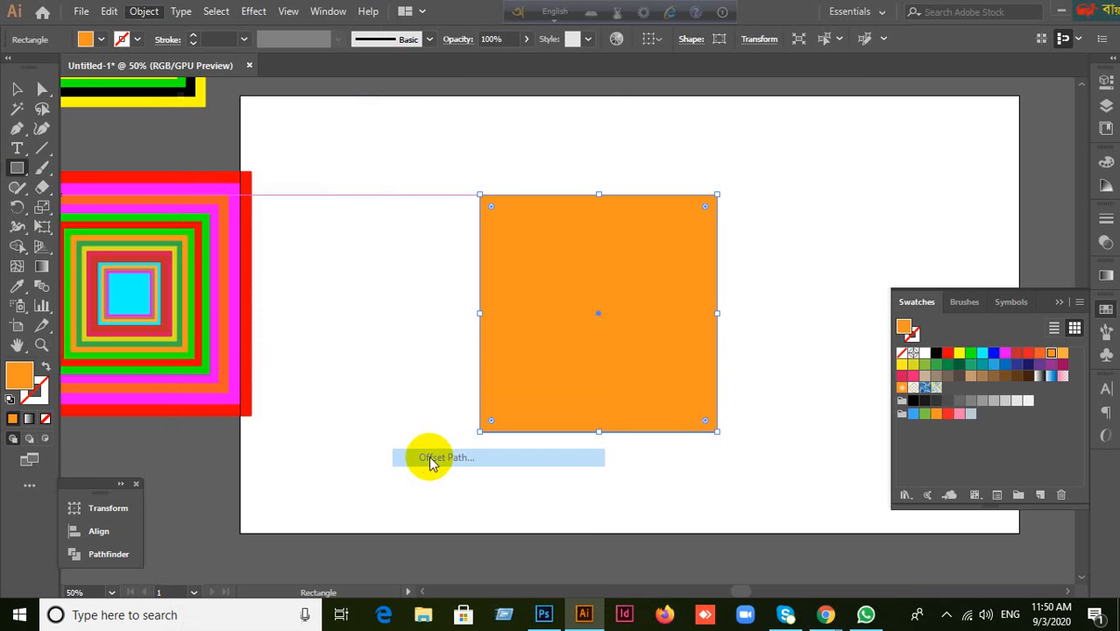
{"action": "left_click", "coordinate": [1017, 359]}
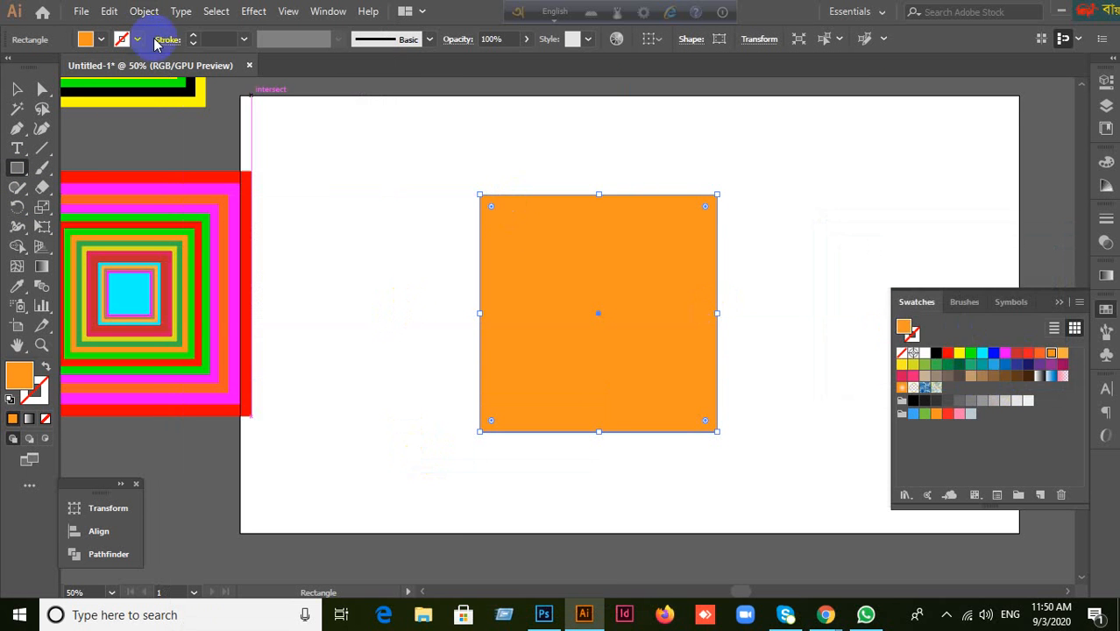
Start an Offset Path on the orange square with the preview turned on.
{"action": "left_click", "coordinate": [143, 12]}
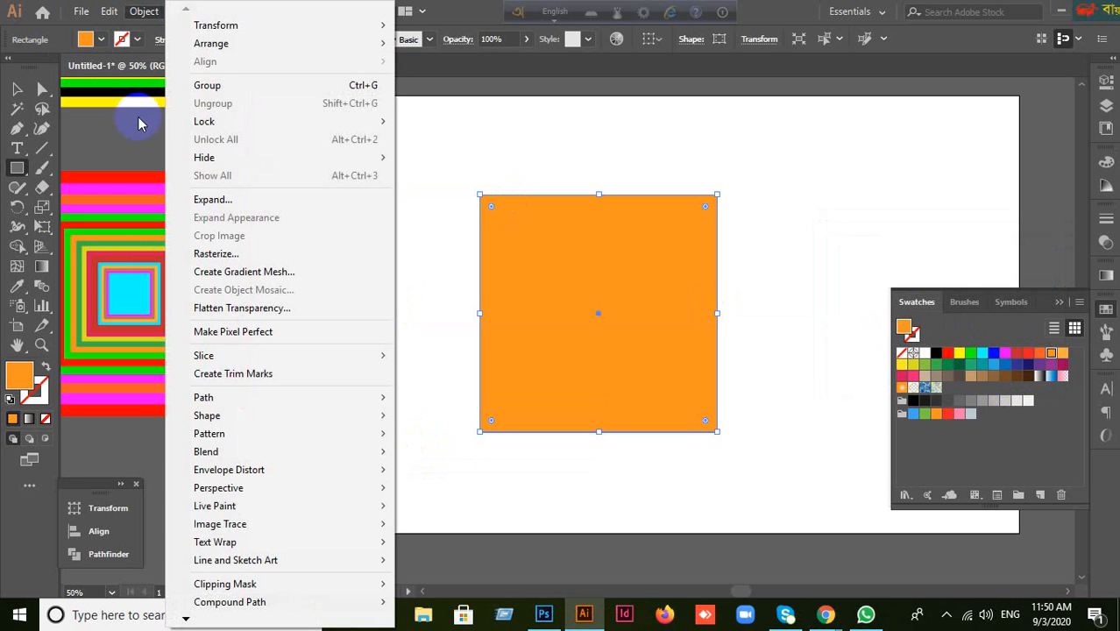
{"action": "mouse_move", "coordinate": [221, 398]}
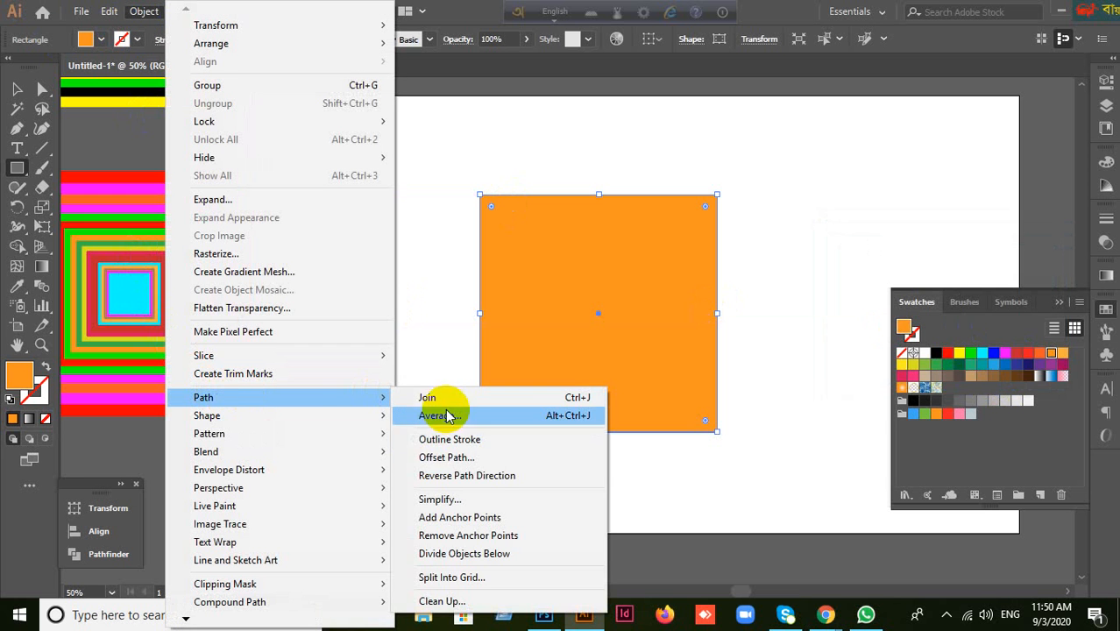
{"action": "left_click", "coordinate": [470, 459]}
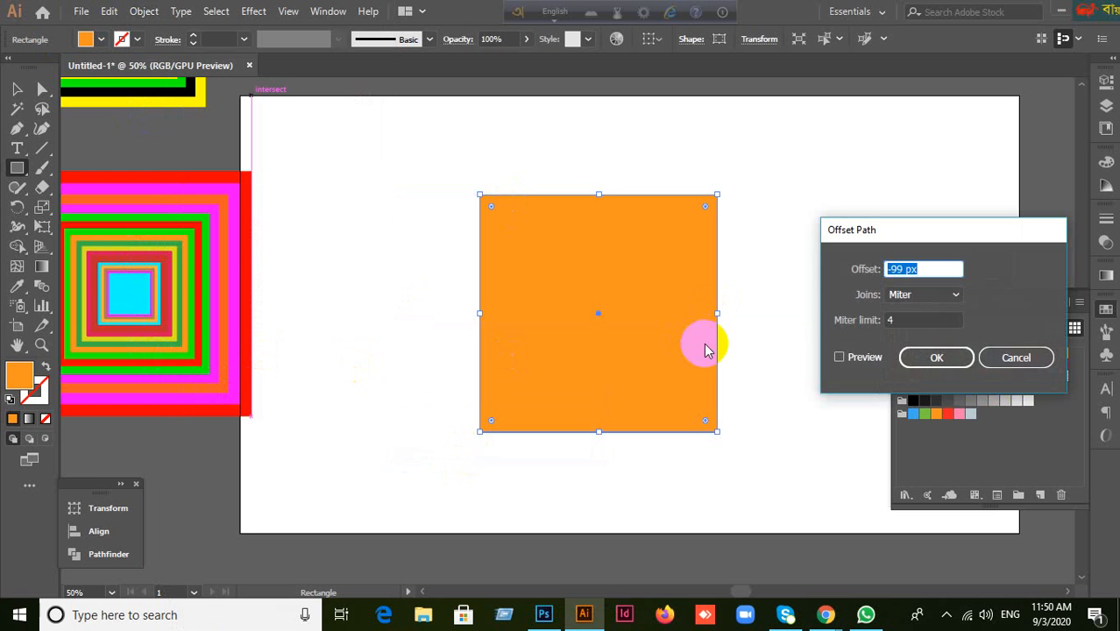
{"action": "left_click", "coordinate": [840, 358]}
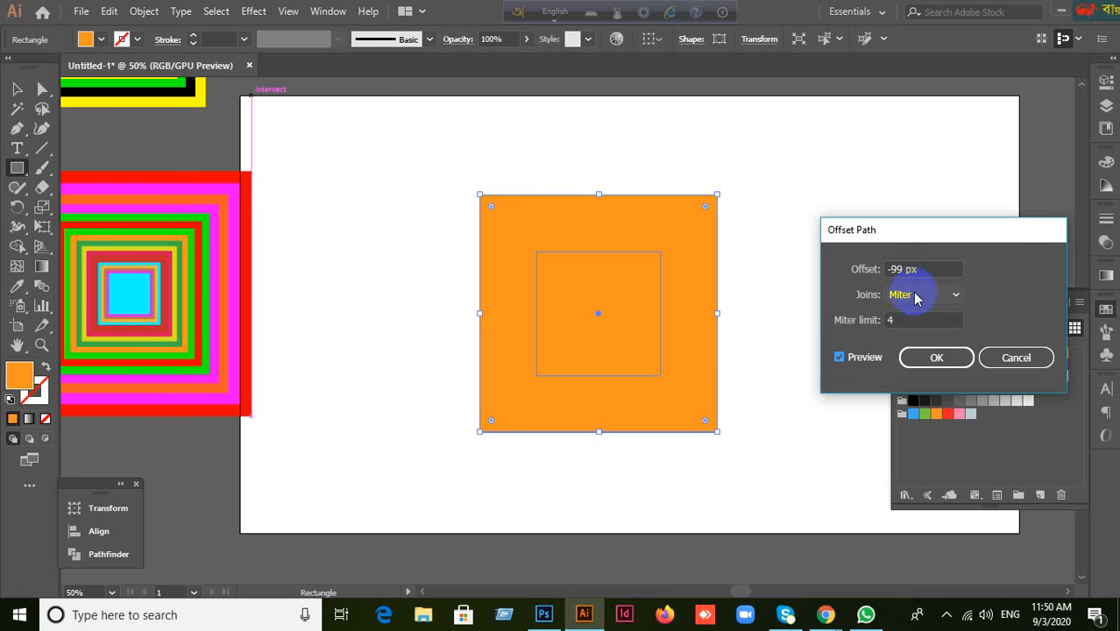
Raise the offset gradually to 11 px to preview the outline growing past the orange square, and dismiss the security pop-up.
{"action": "left_click_drag", "start_coordinate": [903, 268], "coordinate": [920, 270]}
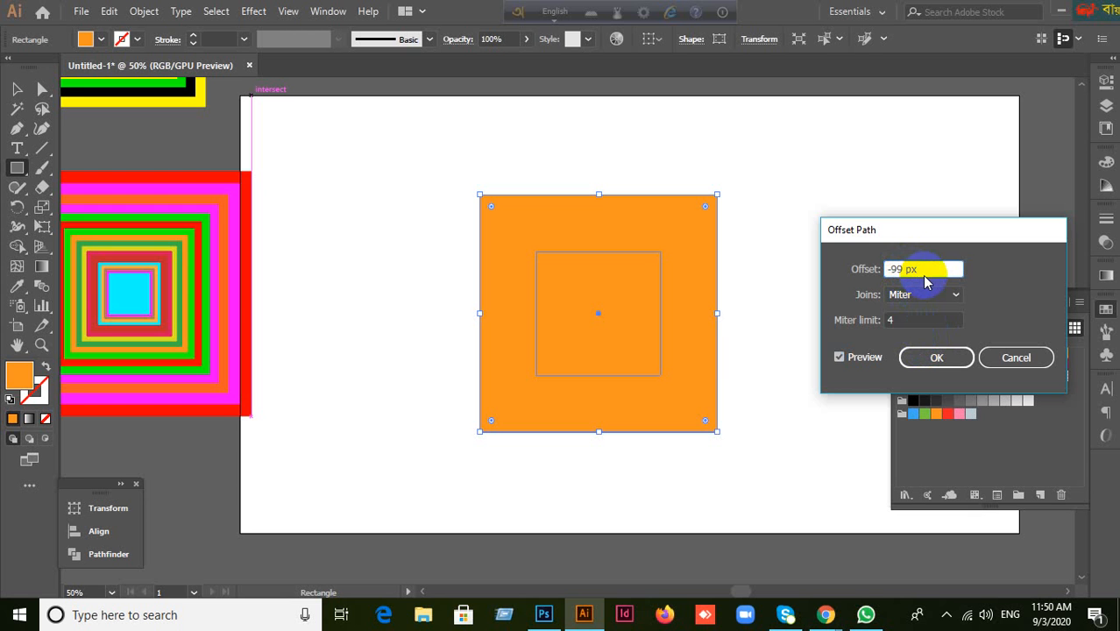
{"action": "key", "text": "Down"}
{"action": "key", "text": "Down"}
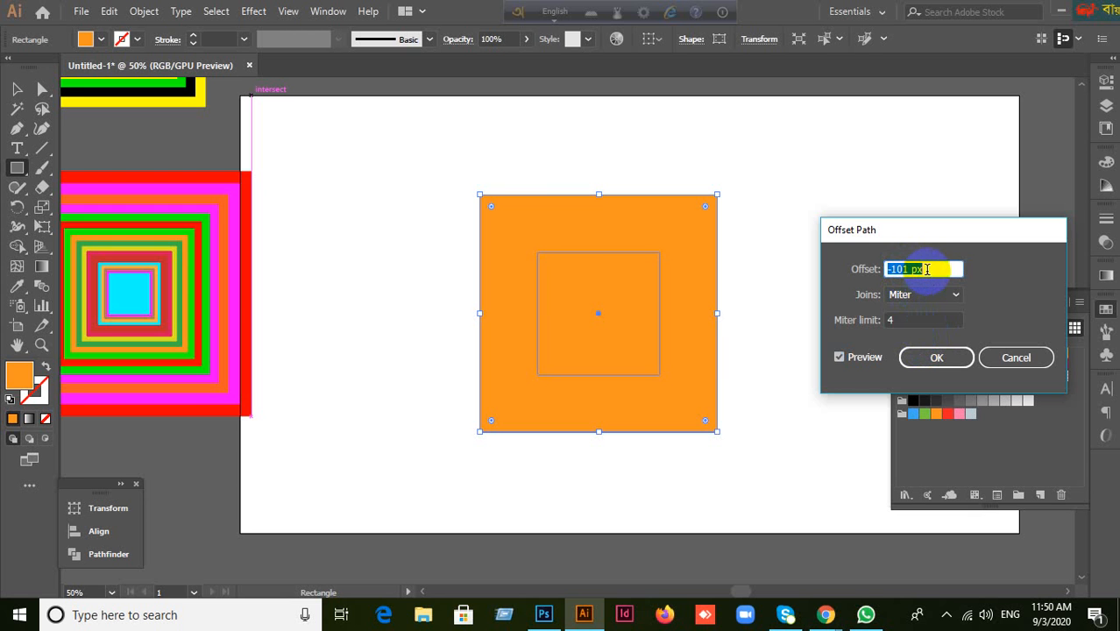
{"action": "key", "text": "Up"}
{"action": "key", "text": "Up"}
{"action": "key", "text": "Up"}
{"action": "key", "text": "Up"}
{"action": "key", "text": "Up"}
{"action": "key", "text": "Up"}
{"action": "key", "text": "Up"}
{"action": "key", "text": "Up"}
{"action": "key", "text": "Up"}
{"action": "key", "text": "Up"}
{"action": "key", "text": "Up"}
{"action": "key", "text": "Up"}
{"action": "key", "text": "Up"}
{"action": "key", "text": "Up"}
{"action": "key", "text": "Up"}
{"action": "key", "text": "Up"}
{"action": "key", "text": "Up"}
{"action": "key", "text": "Up"}
{"action": "key", "text": "Up"}
{"action": "key", "text": "Up"}
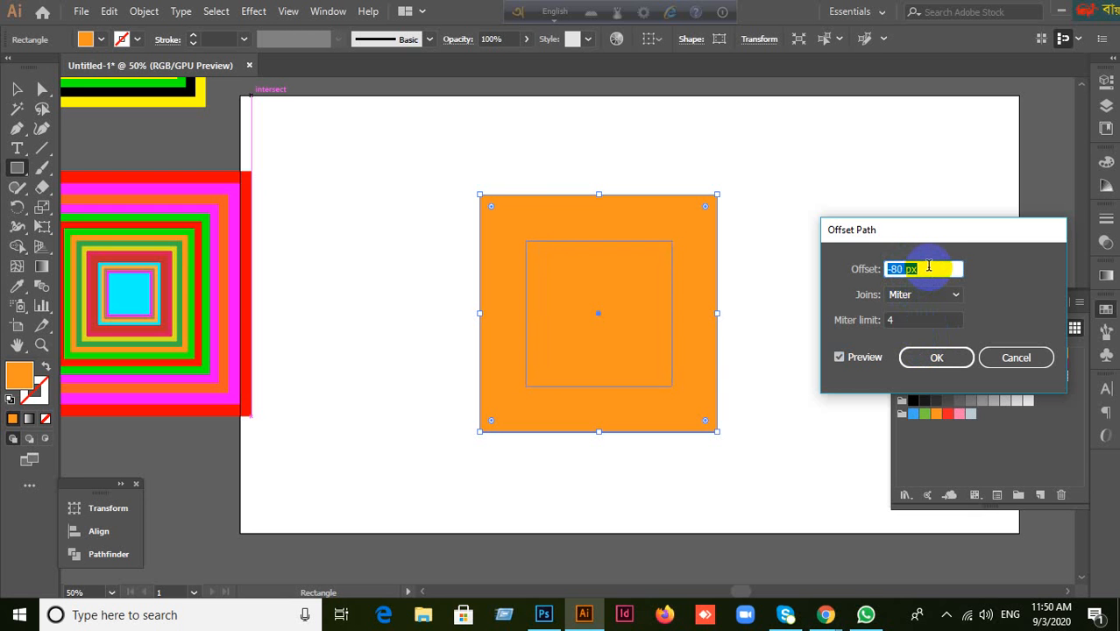
{"action": "key", "text": "Up"}
{"action": "key", "text": "Up"}
{"action": "key", "text": "Up"}
{"action": "key", "text": "Up"}
{"action": "key", "text": "Up"}
{"action": "key", "text": "Up"}
{"action": "key", "text": "Up"}
{"action": "key", "text": "Up"}
{"action": "key", "text": "Up"}
{"action": "key", "text": "Up"}
{"action": "key", "text": "Up"}
{"action": "key", "text": "Up"}
{"action": "key", "text": "Up"}
{"action": "key", "text": "Up"}
{"action": "key", "text": "Up"}
{"action": "key", "text": "Up"}
{"action": "key", "text": "Up"}
{"action": "key", "text": "Up"}
{"action": "key", "text": "Up"}
{"action": "key", "text": "Up"}
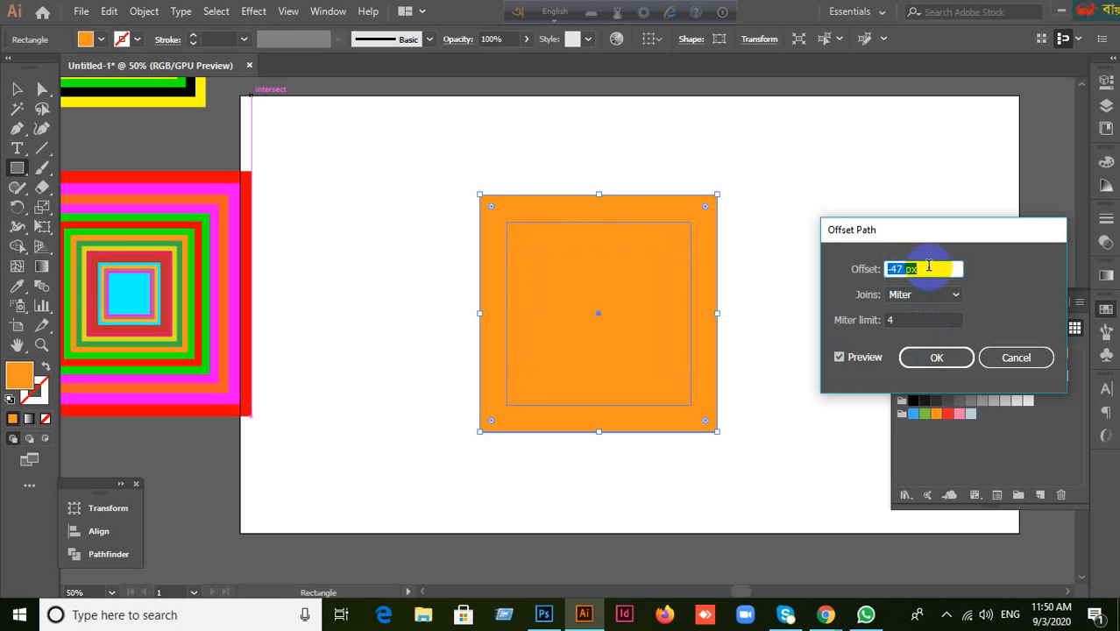
{"action": "key", "text": "Up"}
{"action": "key", "text": "Up"}
{"action": "key", "text": "Up"}
{"action": "key", "text": "Up"}
{"action": "key", "text": "Up"}
{"action": "key", "text": "Up"}
{"action": "key", "text": "Up"}
{"action": "key", "text": "Up"}
{"action": "key", "text": "Up"}
{"action": "key", "text": "Up"}
{"action": "key", "text": "Up"}
{"action": "key", "text": "Up"}
{"action": "key", "text": "Up"}
{"action": "key", "text": "Up"}
{"action": "key", "text": "Up"}
{"action": "key", "text": "Up"}
{"action": "key", "text": "Up"}
{"action": "key", "text": "Up"}
{"action": "key", "text": "Up"}
{"action": "key", "text": "Up"}
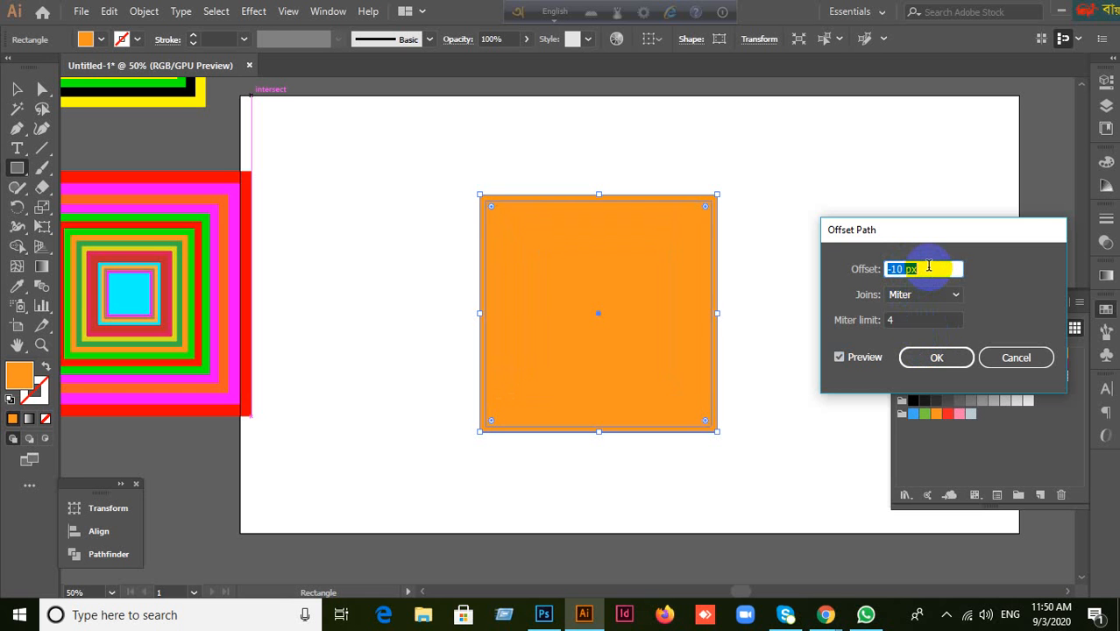
{"action": "key", "text": "Up"}
{"action": "key", "text": "Up"}
{"action": "key", "text": "Up"}
{"action": "key", "text": "Up"}
{"action": "key", "text": "Up"}
{"action": "key", "text": "Up"}
{"action": "key", "text": "Up"}
{"action": "key", "text": "Up"}
{"action": "key", "text": "Up"}
{"action": "key", "text": "Up"}
{"action": "key", "text": "Up"}
{"action": "key", "text": "Up"}
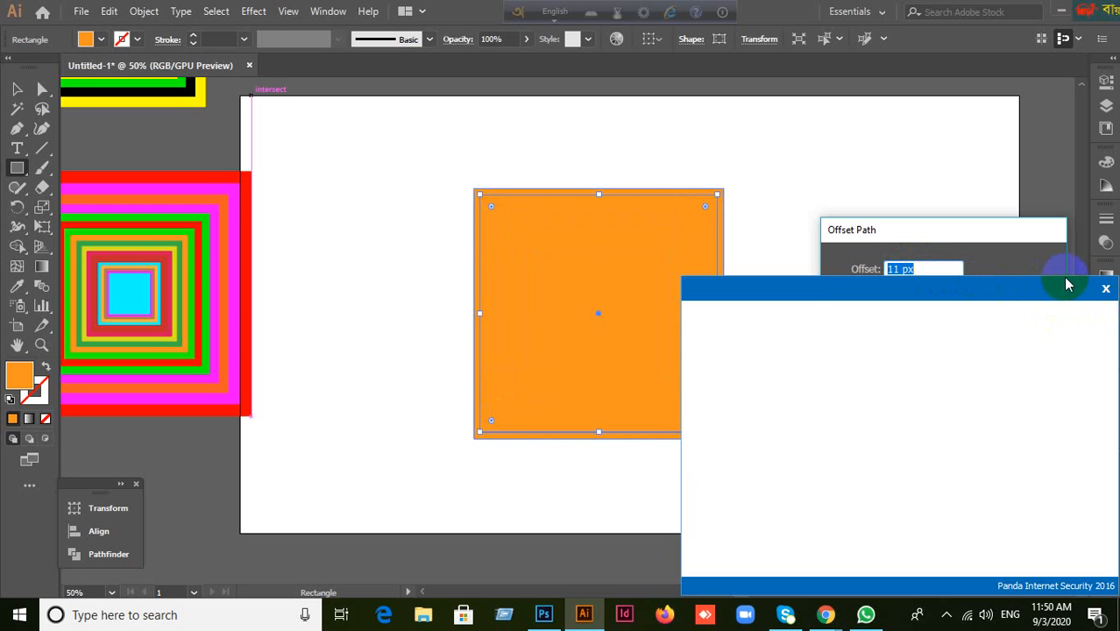
{"action": "left_click", "coordinate": [1103, 293]}
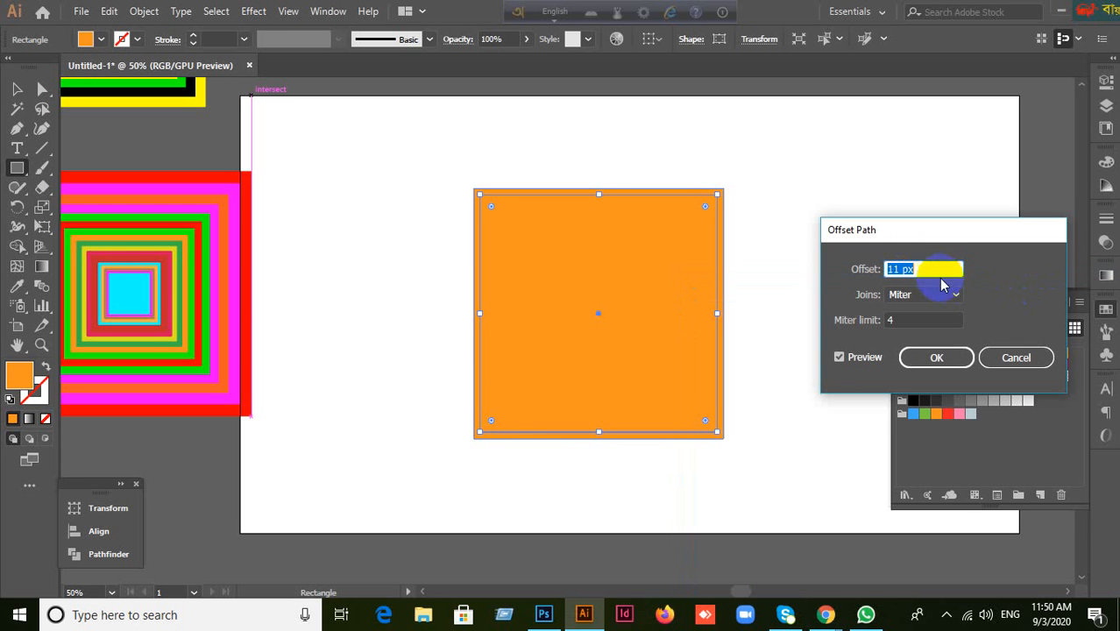
Adjust the offset outward to 36 px to preview a wider outline around the orange square.
{"action": "key", "text": "Up"}
{"action": "key", "text": "Up"}
{"action": "key", "text": "Up"}
{"action": "key", "text": "Up"}
{"action": "key", "text": "Up"}
{"action": "key", "text": "Up"}
{"action": "key", "text": "Up"}
{"action": "key", "text": "Up"}
{"action": "key", "text": "Up"}
{"action": "key", "text": "Up"}
{"action": "key", "text": "Up"}
{"action": "key", "text": "Up"}
{"action": "key", "text": "Up"}
{"action": "key", "text": "Up"}
{"action": "key", "text": "Up"}
{"action": "key", "text": "Up"}
{"action": "key", "text": "Up"}
{"action": "key", "text": "Up"}
{"action": "key", "text": "Up"}
{"action": "key", "text": "Up"}
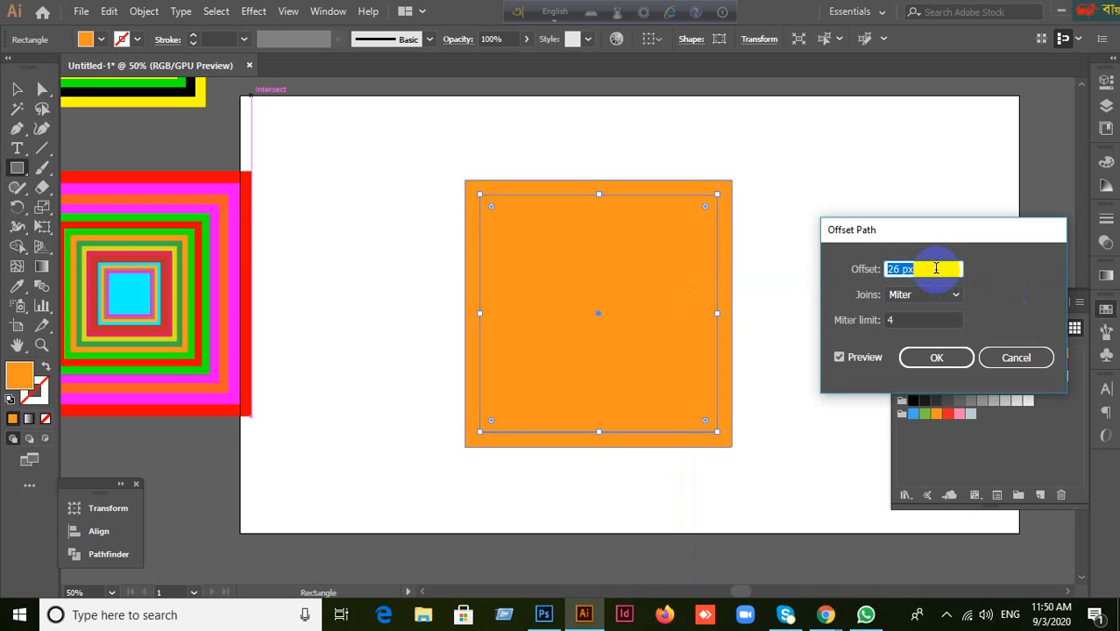
{"action": "key", "text": "Up"}
{"action": "key", "text": "Up"}
{"action": "key", "text": "Up"}
{"action": "key", "text": "Up"}
{"action": "key", "text": "Up"}
{"action": "key", "text": "Up"}
{"action": "key", "text": "Up"}
{"action": "key", "text": "Up"}
{"action": "key", "text": "Down"}
{"action": "key", "text": "Down"}
{"action": "key", "text": "Down"}
{"action": "key", "text": "Down"}
{"action": "key", "text": "Down"}
{"action": "key", "text": "Down"}
{"action": "key", "text": "Down"}
{"action": "key", "text": "Down"}
{"action": "key", "text": "Down"}
{"action": "key", "text": "Down"}
{"action": "key", "text": "Down"}
{"action": "key", "text": "Down"}
{"action": "key", "text": "Down"}
{"action": "key", "text": "Down"}
{"action": "key", "text": "Down"}
{"action": "key", "text": "Down"}
{"action": "key", "text": "Down"}
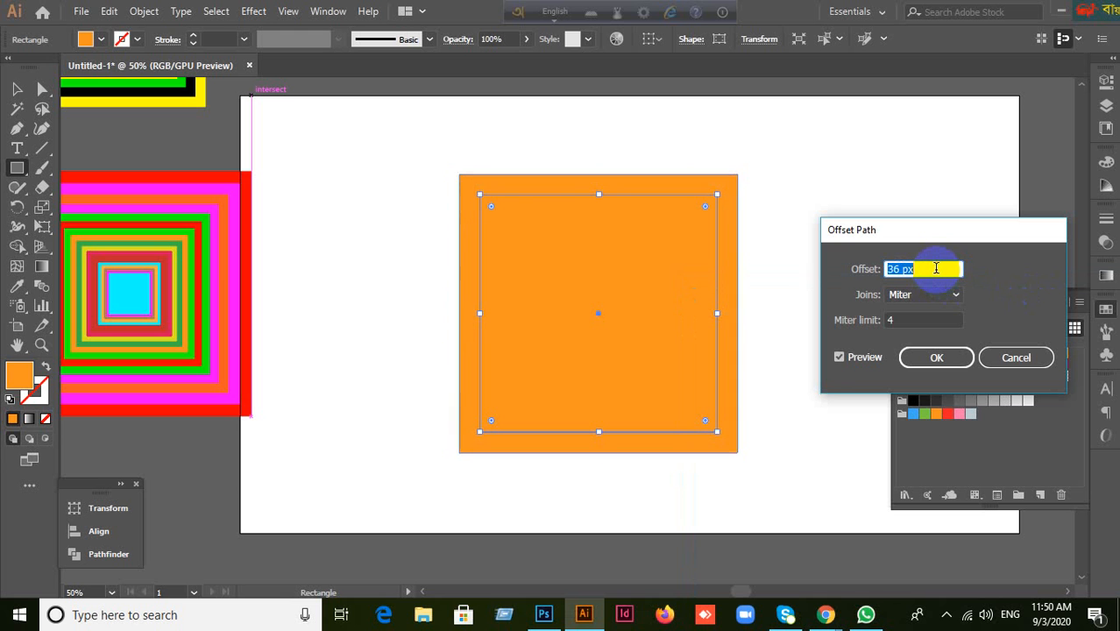
Lower the offset to -51 px to preview an inward outline inside the orange square, and toggle the preview off and on.
{"action": "key", "text": "Down"}
{"action": "key", "text": "Down"}
{"action": "key", "text": "Down"}
{"action": "key", "text": "Down"}
{"action": "key", "text": "Down"}
{"action": "key", "text": "Down"}
{"action": "key", "text": "Down"}
{"action": "key", "text": "Down"}
{"action": "key", "text": "Down"}
{"action": "key", "text": "Down"}
{"action": "key", "text": "Down"}
{"action": "key", "text": "Down"}
{"action": "key", "text": "Down"}
{"action": "key", "text": "Down"}
{"action": "key", "text": "Down"}
{"action": "key", "text": "Down"}
{"action": "key", "text": "Down"}
{"action": "key", "text": "Down"}
{"action": "key", "text": "Down"}
{"action": "key", "text": "Down"}
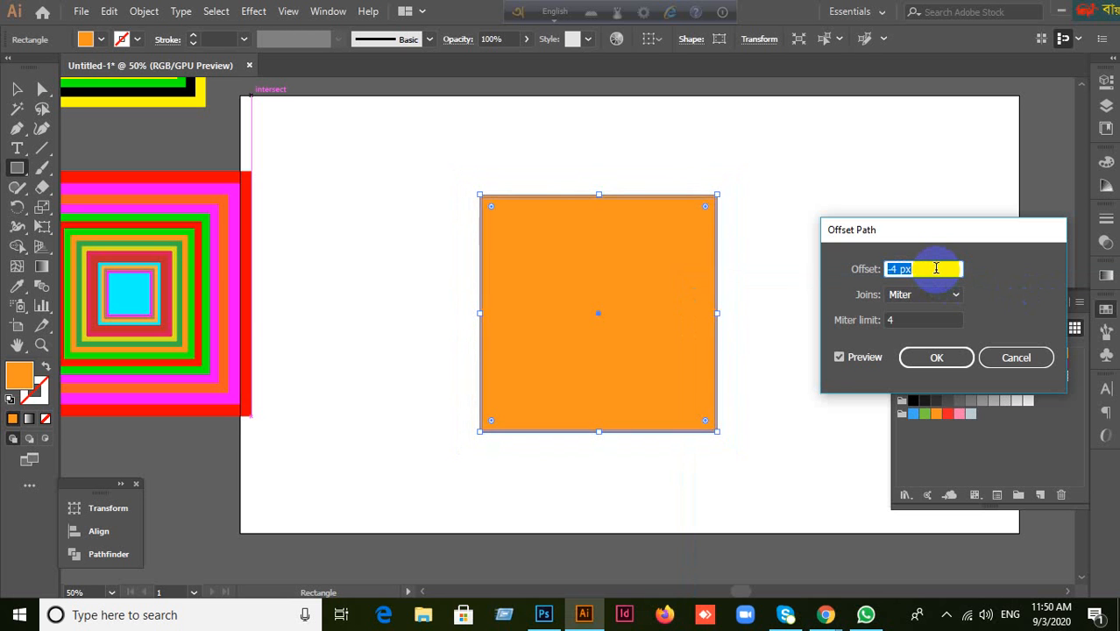
{"action": "key", "text": "Down"}
{"action": "key", "text": "Down"}
{"action": "key", "text": "Down"}
{"action": "key", "text": "Down"}
{"action": "key", "text": "Down"}
{"action": "key", "text": "Down"}
{"action": "key", "text": "Down"}
{"action": "key", "text": "Down"}
{"action": "key", "text": "Down"}
{"action": "key", "text": "Down"}
{"action": "key", "text": "Down"}
{"action": "key", "text": "Down"}
{"action": "key", "text": "Down"}
{"action": "key", "text": "Down"}
{"action": "key", "text": "Down"}
{"action": "key", "text": "Down"}
{"action": "key", "text": "Down"}
{"action": "key", "text": "Down"}
{"action": "key", "text": "Down"}
{"action": "key", "text": "Down"}
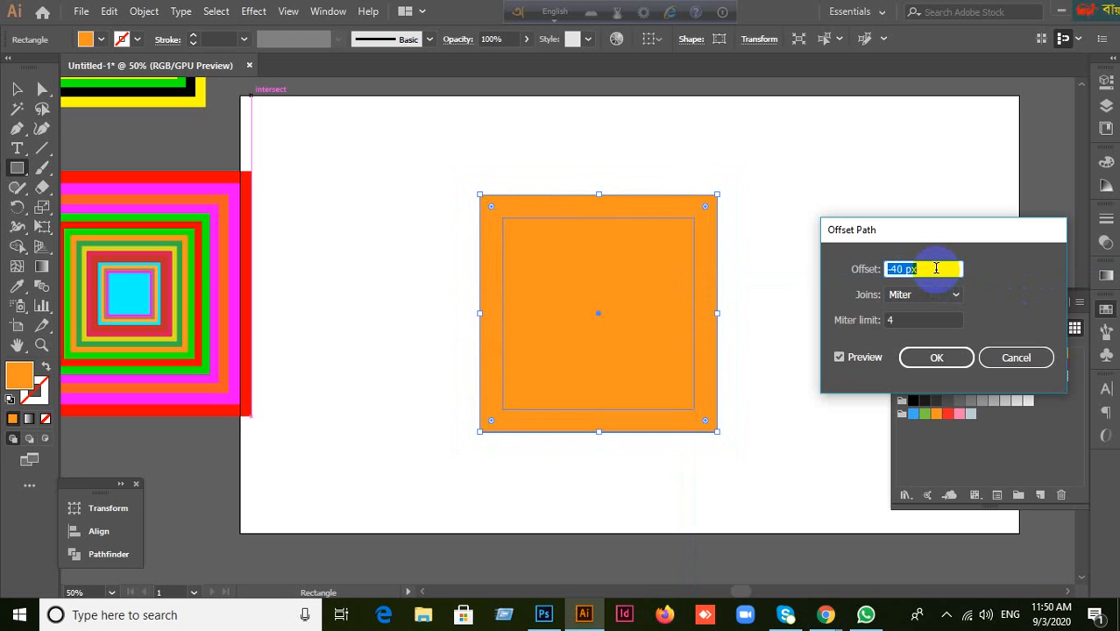
{"action": "key", "text": "Down"}
{"action": "key", "text": "Down"}
{"action": "key", "text": "Down"}
{"action": "key", "text": "Down"}
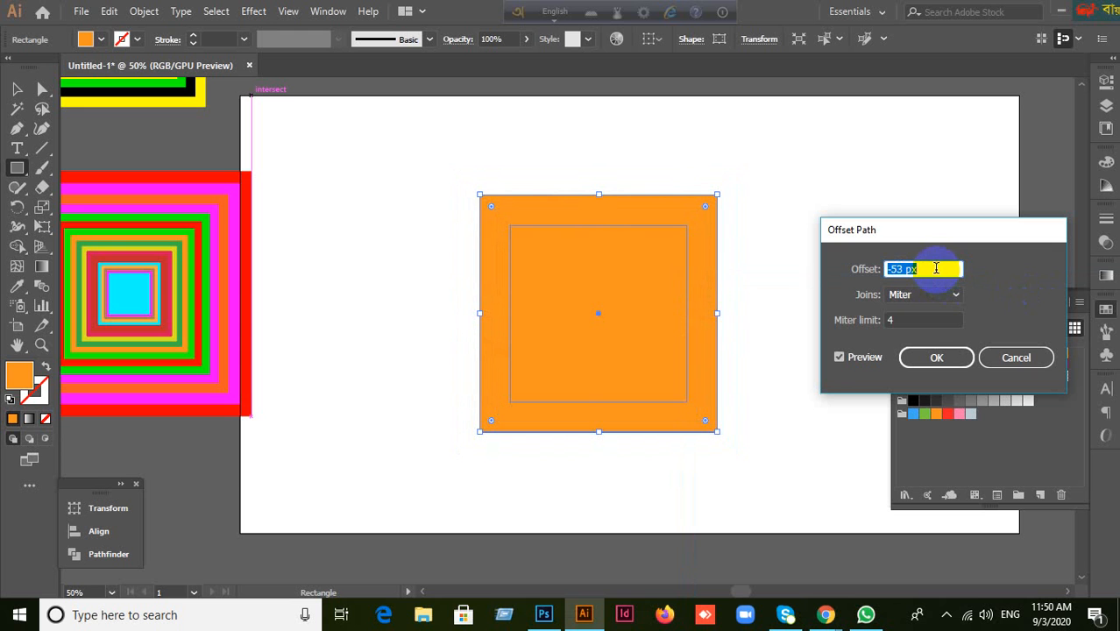
{"action": "key", "text": "Up"}
{"action": "key", "text": "Up"}
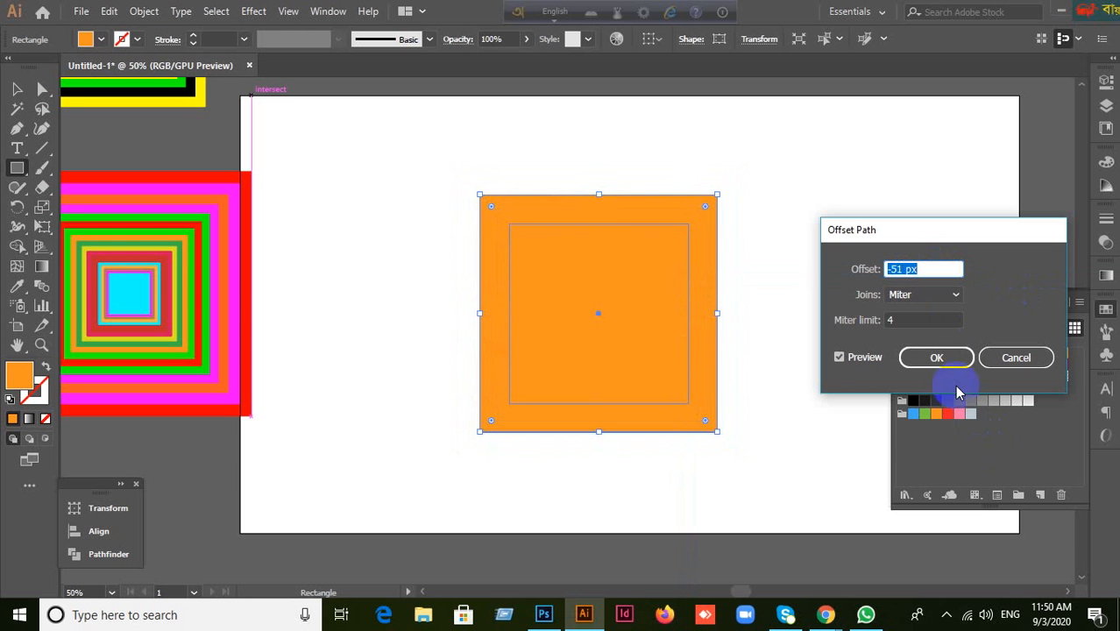
{"action": "left_click", "coordinate": [841, 360]}
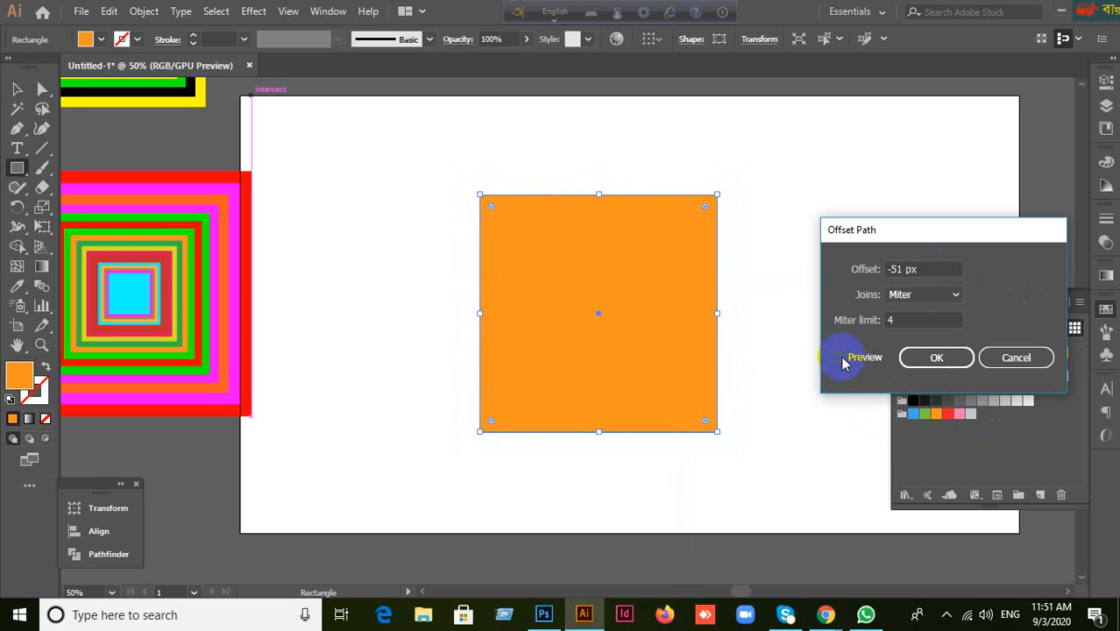
{"action": "left_click", "coordinate": [840, 359]}
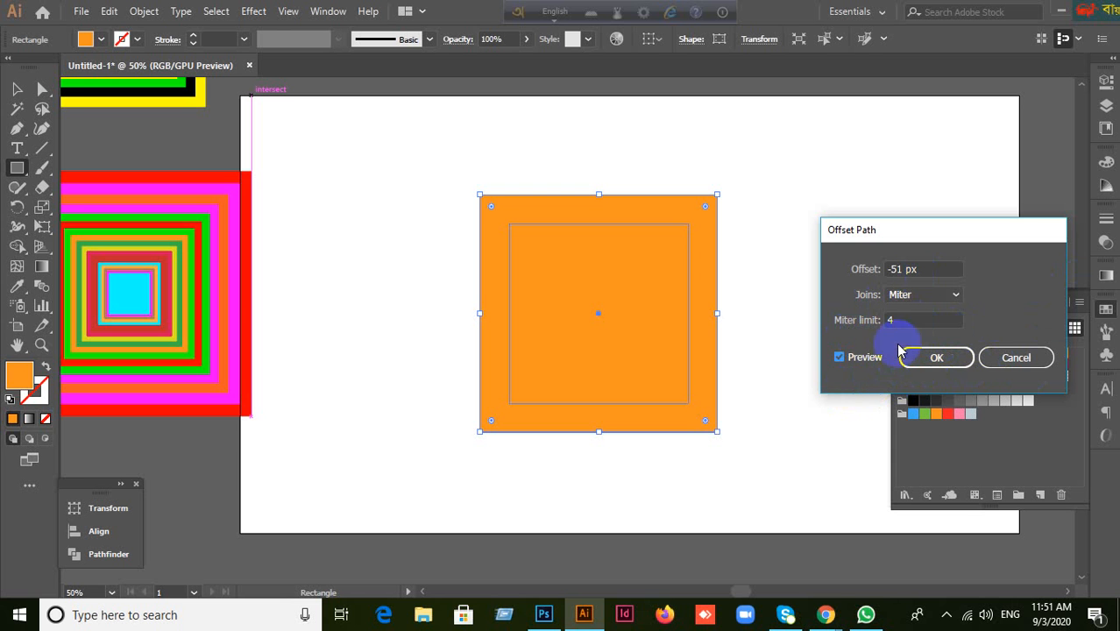
Lower the offset further to -75 px to preview a smaller outline inside the orange square.
{"action": "left_click", "coordinate": [945, 271]}
{"action": "key", "text": "Down"}
{"action": "key", "text": "Down"}
{"action": "key", "text": "Down"}
{"action": "key", "text": "Down"}
{"action": "key", "text": "Down"}
{"action": "key", "text": "Down"}
{"action": "key", "text": "Down"}
{"action": "key", "text": "Down"}
{"action": "key", "text": "Down"}
{"action": "key", "text": "Down"}
{"action": "key", "text": "Down"}
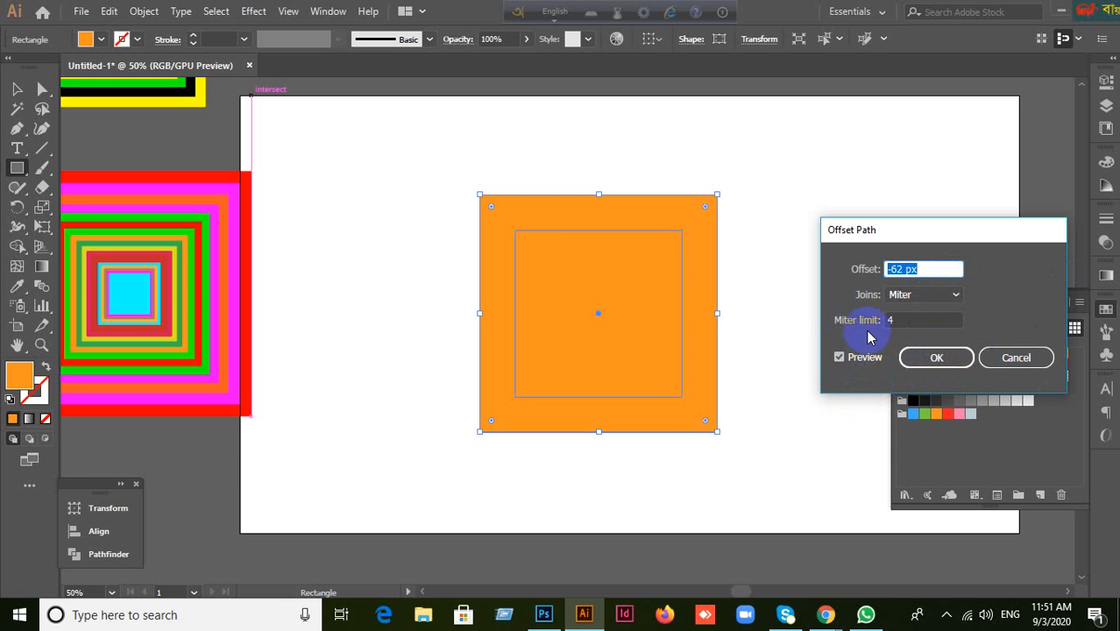
{"action": "left_click", "coordinate": [926, 268]}
{"action": "key", "text": "Down"}
{"action": "key", "text": "Down"}
{"action": "key", "text": "Down"}
{"action": "key", "text": "Down"}
{"action": "key", "text": "Down"}
{"action": "key", "text": "Down"}
{"action": "key", "text": "Down"}
{"action": "key", "text": "Down"}
{"action": "key", "text": "Down"}
{"action": "key", "text": "Down"}
{"action": "key", "text": "Down"}
{"action": "key", "text": "Down"}
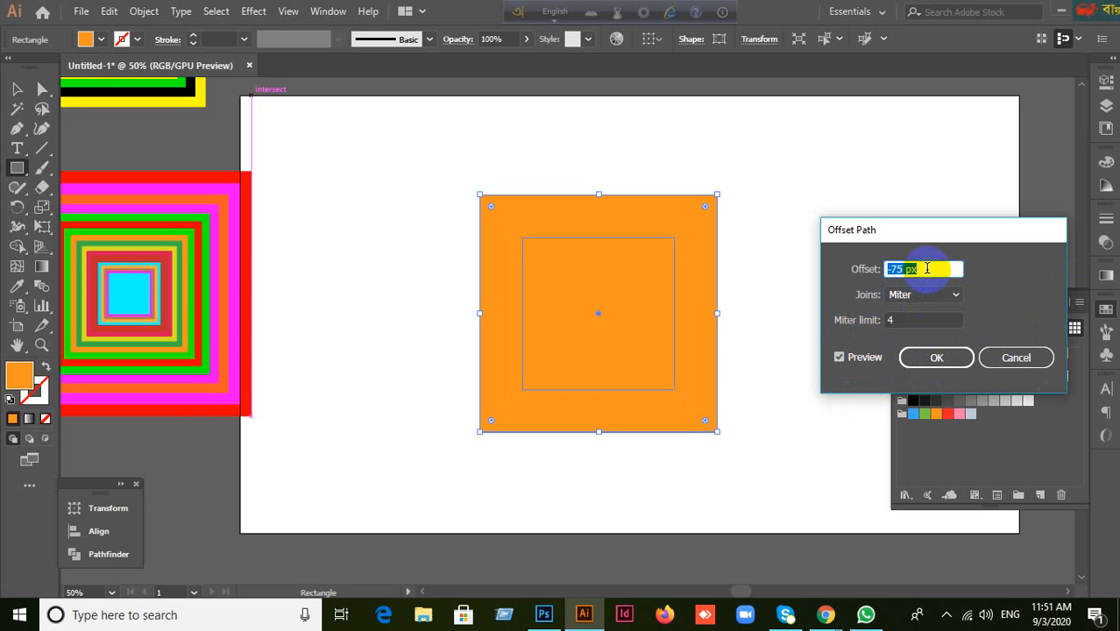
Raise the offset to -33 px, apply it to the orange square, and undo the applied offset.
{"action": "key", "text": "Up"}
{"action": "key", "text": "Up"}
{"action": "key", "text": "Up"}
{"action": "key", "text": "Up"}
{"action": "key", "text": "Up"}
{"action": "key", "text": "Up"}
{"action": "key", "text": "Up"}
{"action": "key", "text": "Up"}
{"action": "key", "text": "Up"}
{"action": "key", "text": "Up"}
{"action": "key", "text": "Up"}
{"action": "key", "text": "Up"}
{"action": "key", "text": "Up"}
{"action": "key", "text": "Up"}
{"action": "key", "text": "Up"}
{"action": "key", "text": "Up"}
{"action": "key", "text": "Up"}
{"action": "key", "text": "Up"}
{"action": "key", "text": "Up"}
{"action": "key", "text": "Up"}
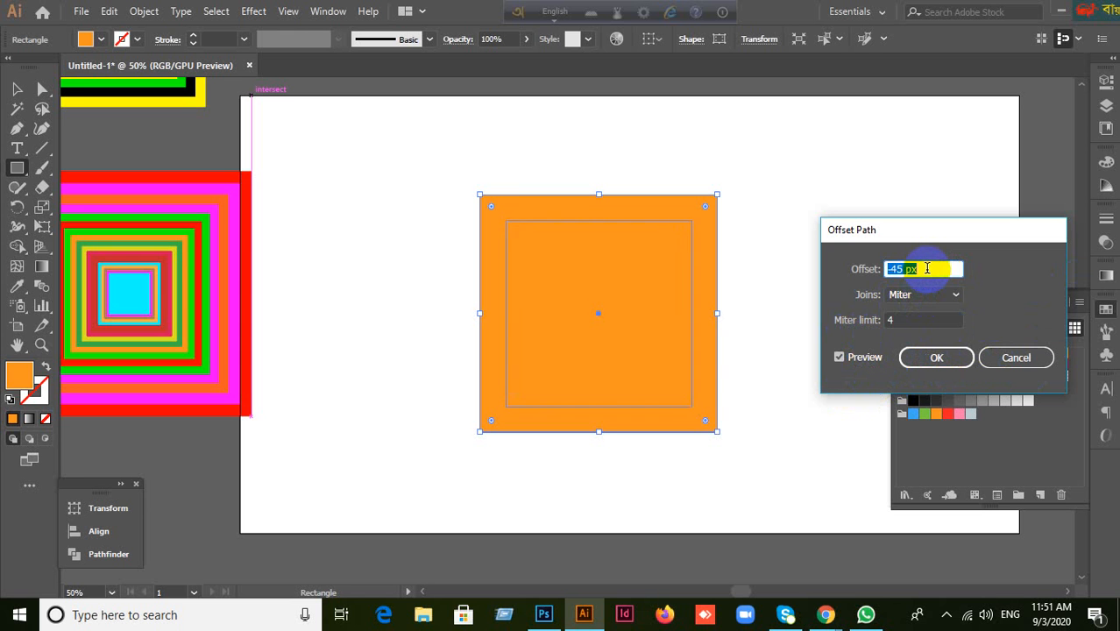
{"action": "key", "text": "Up"}
{"action": "key", "text": "Up"}
{"action": "key", "text": "Up"}
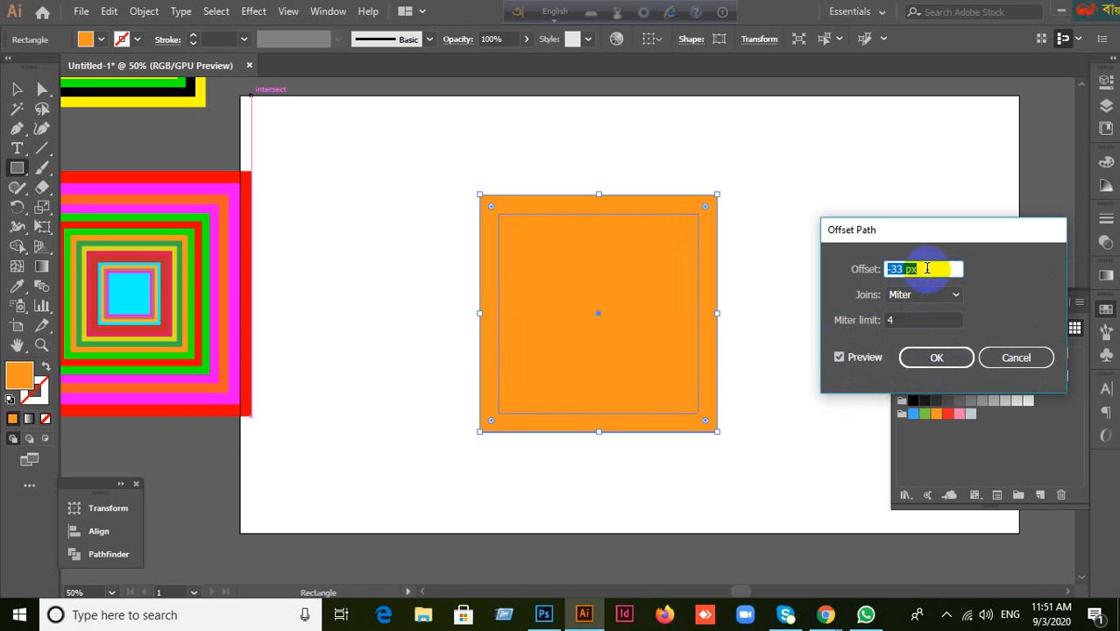
{"action": "left_click", "coordinate": [936, 357]}
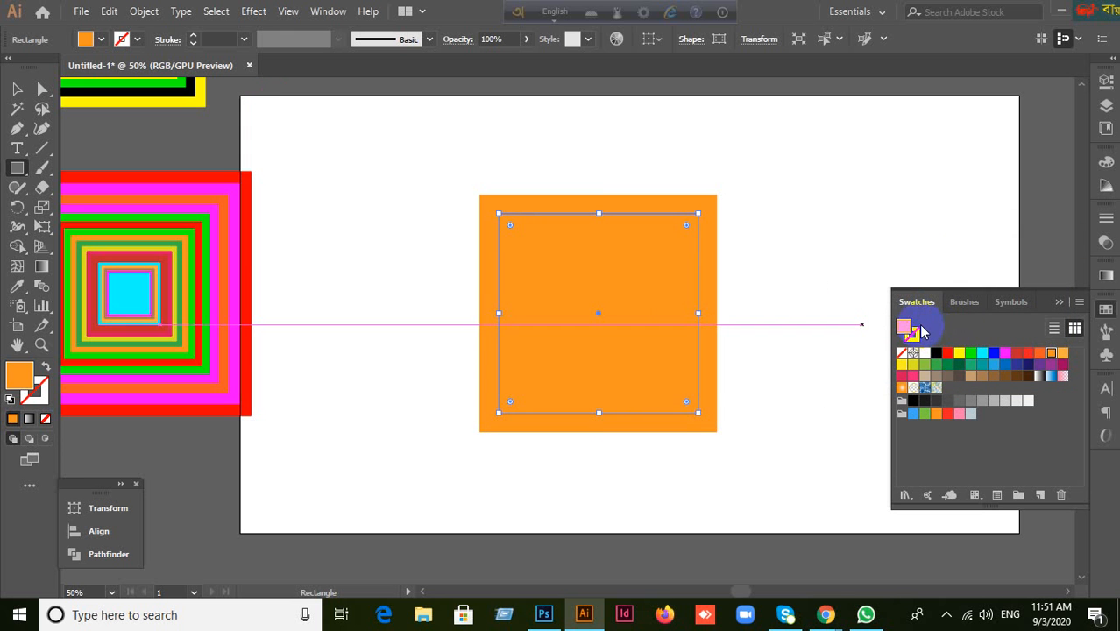
{"action": "left_click", "coordinate": [708, 265]}
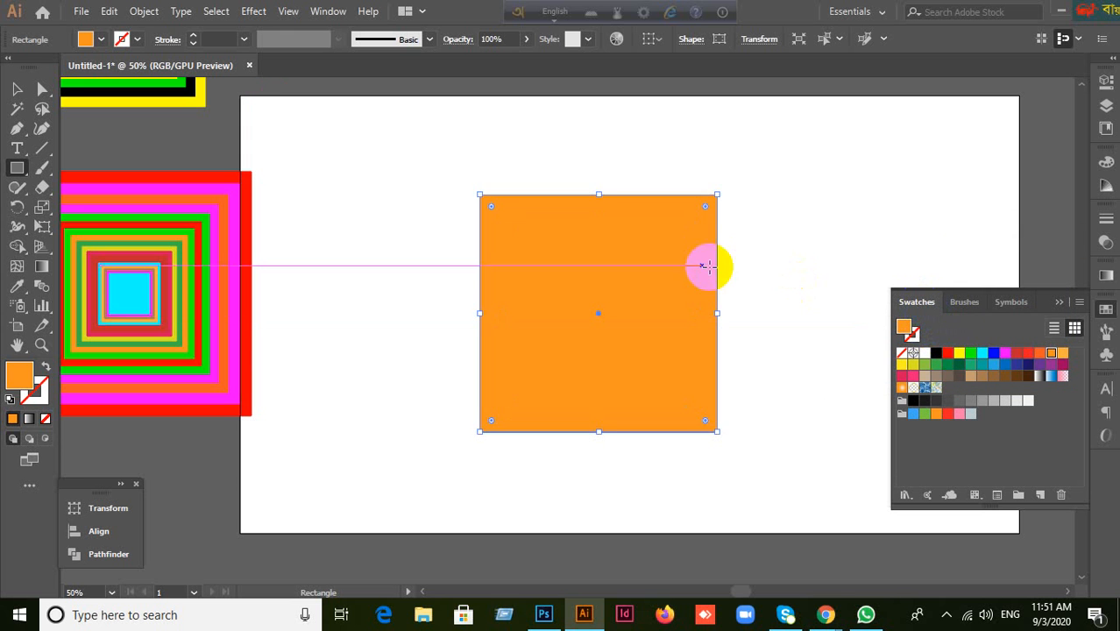
Offset the orange square's path outward by 20 px with Miter joins, checking the preview before applying it.
{"action": "left_click", "coordinate": [145, 11]}
{"action": "mouse_move", "coordinate": [227, 405]}
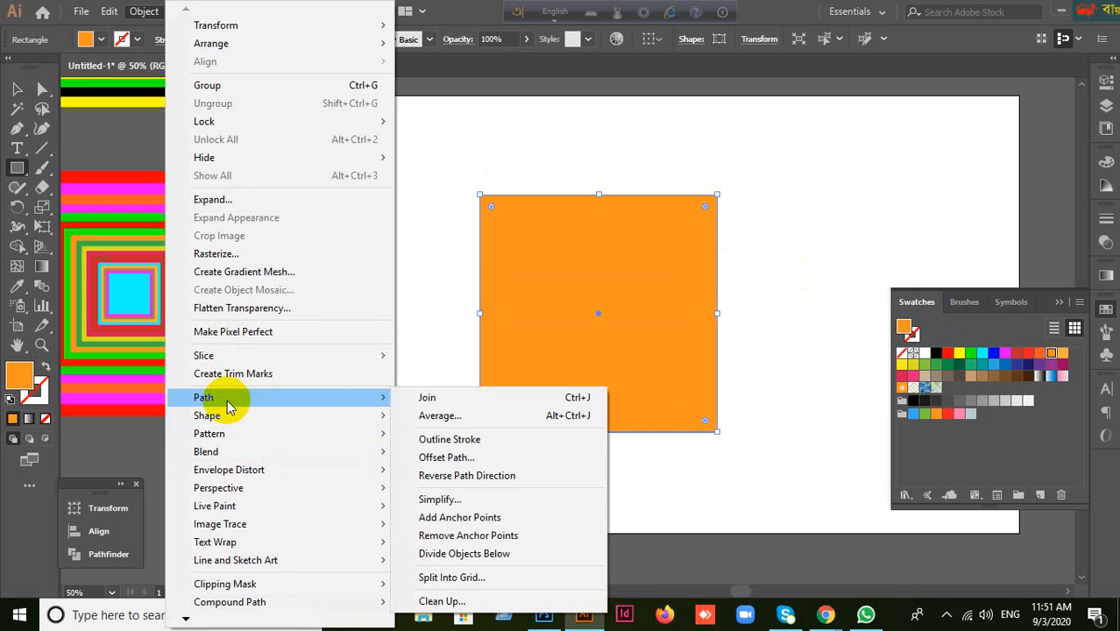
{"action": "left_click", "coordinate": [438, 457]}
{"action": "left_click", "coordinate": [839, 357]}
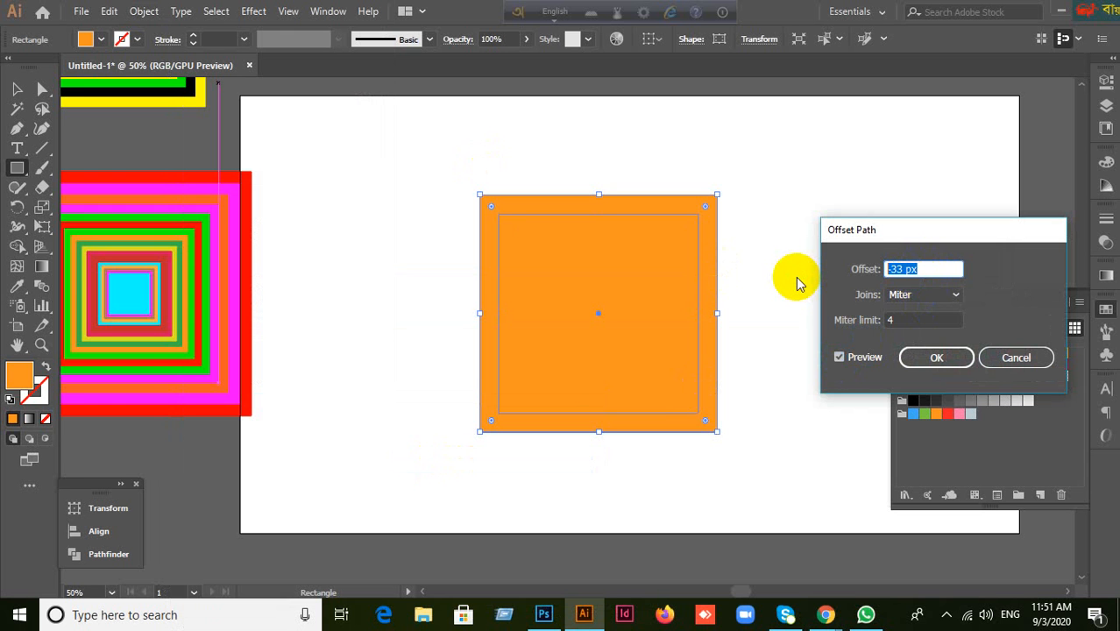
{"action": "type", "text": "20"}
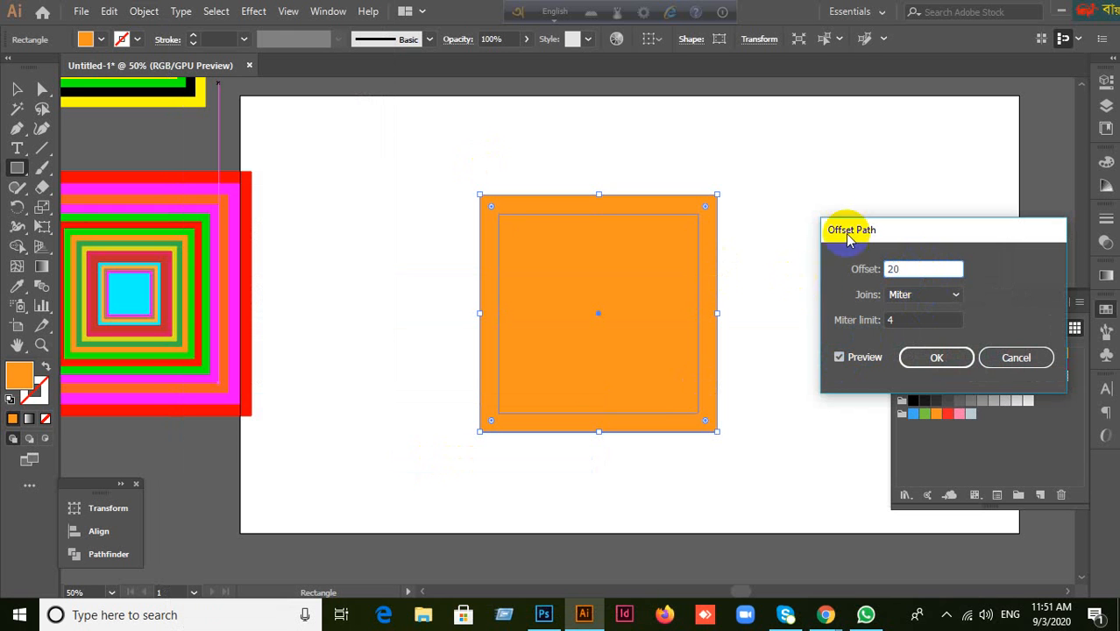
{"action": "left_click", "coordinate": [838, 360]}
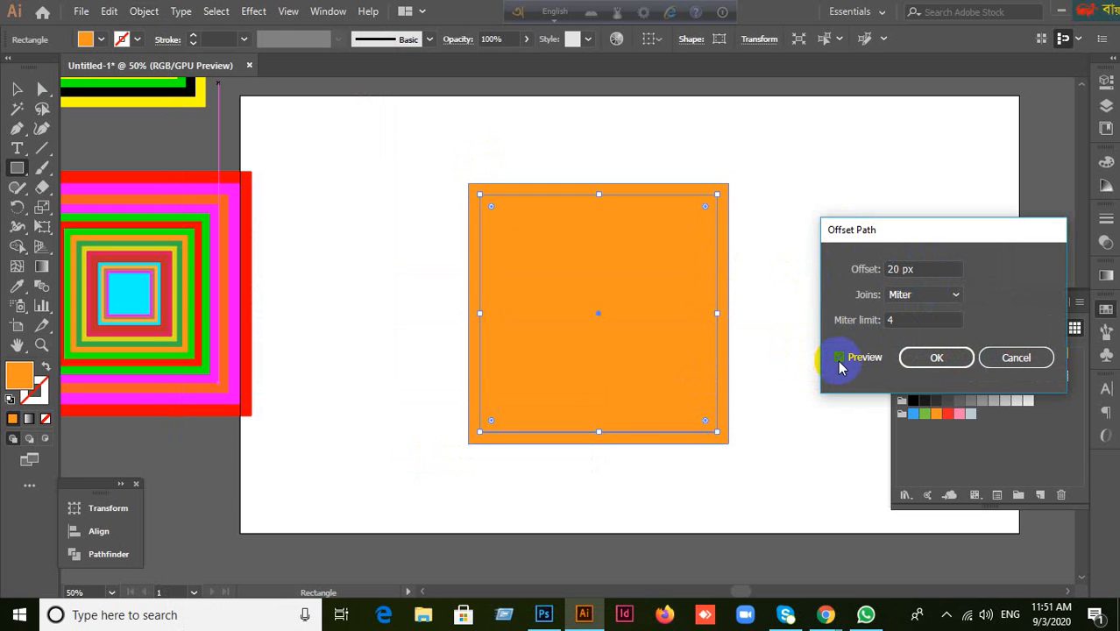
{"action": "left_click", "coordinate": [936, 359]}
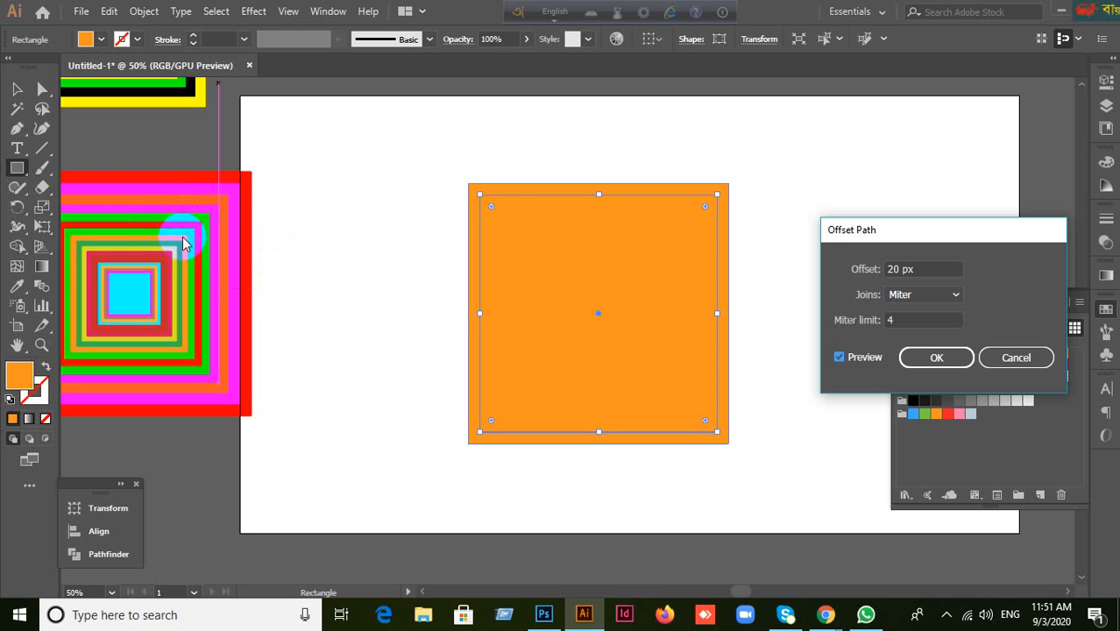
{"action": "left_click", "coordinate": [934, 361]}
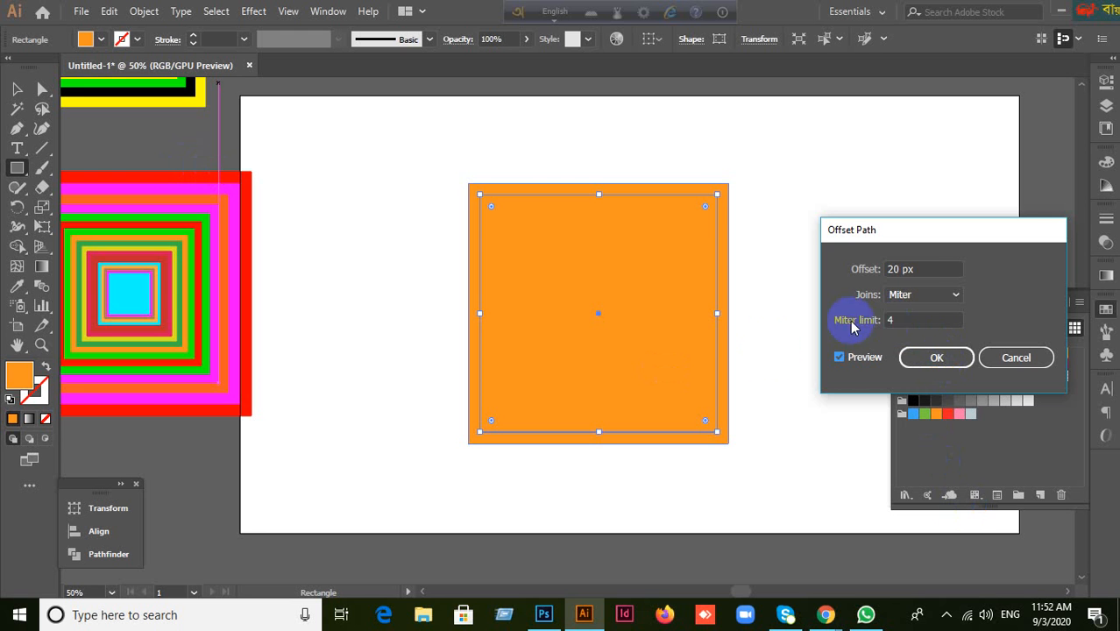
{"action": "left_click", "coordinate": [939, 361]}
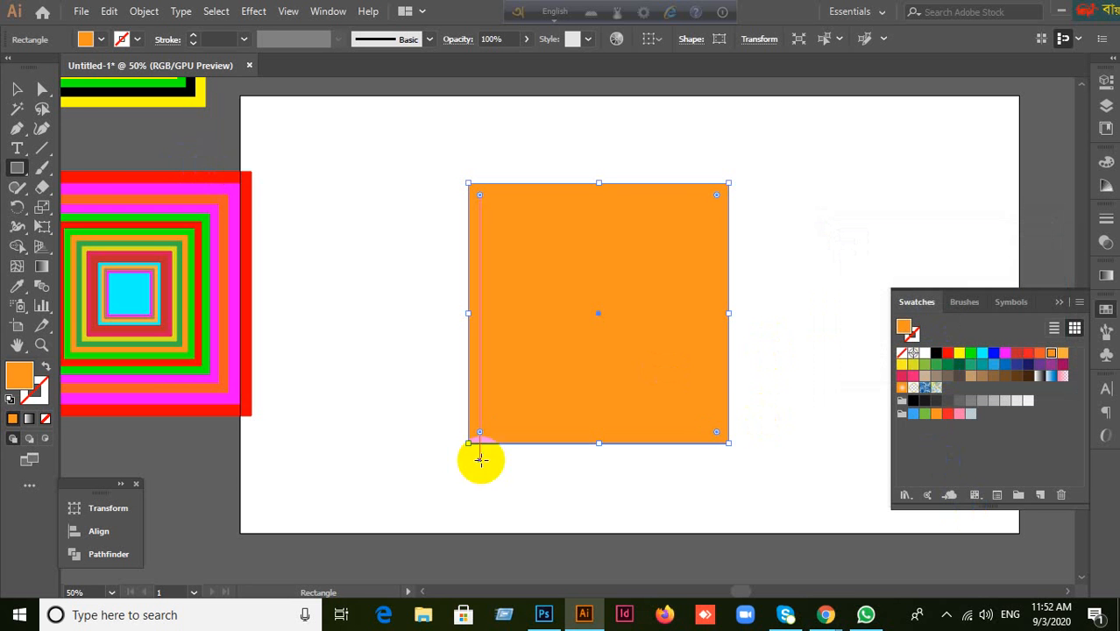
Select the inner original square, fill it with blue, and deselect it.
{"action": "left_click", "coordinate": [17, 91]}
{"action": "left_click", "coordinate": [345, 209]}
{"action": "left_click", "coordinate": [671, 315]}
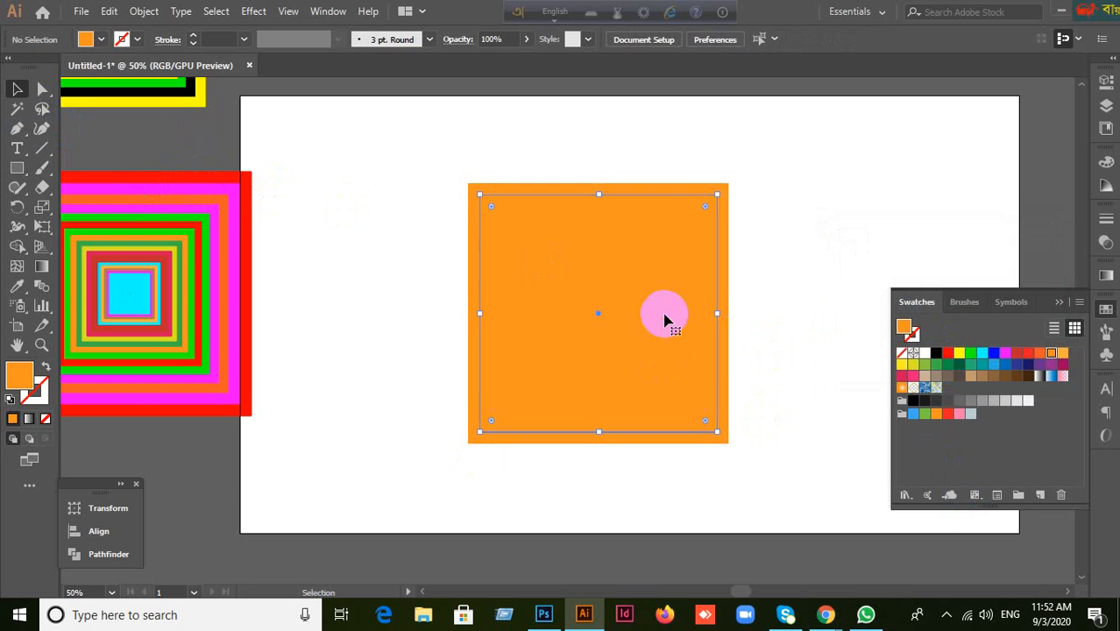
{"action": "left_click", "coordinate": [994, 355]}
{"action": "left_click", "coordinate": [794, 254]}
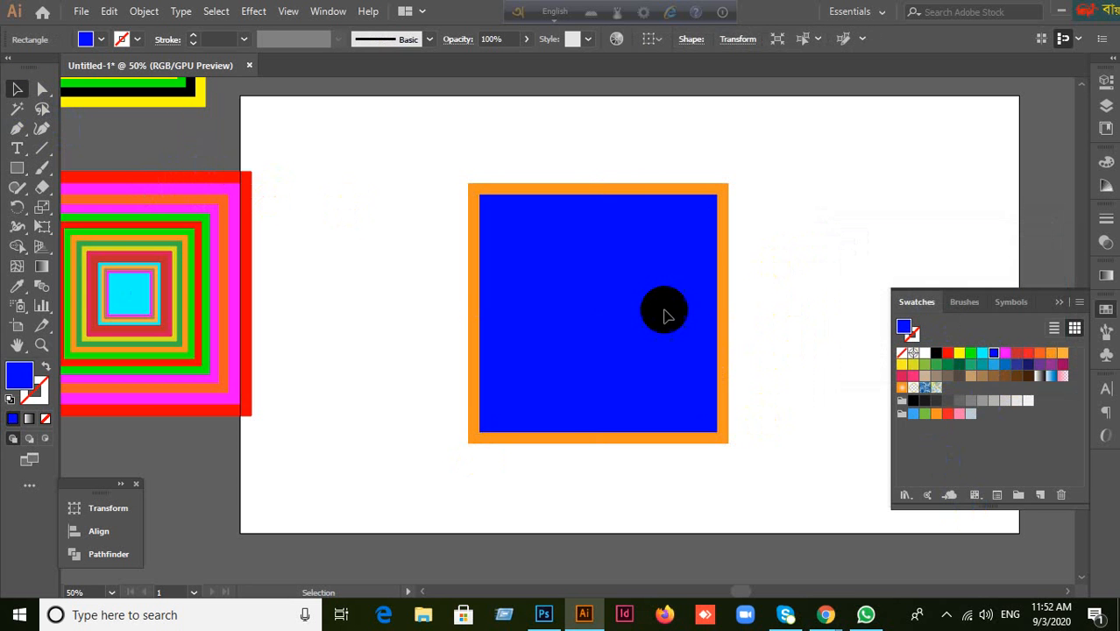
Select the blue square, try moving it diagonally down to the right, and undo the move.
{"action": "left_click", "coordinate": [626, 310]}
{"action": "left_click_drag", "start_coordinate": [572, 308], "coordinate": [645, 350]}
{"action": "key", "text": "ctrl+z"}
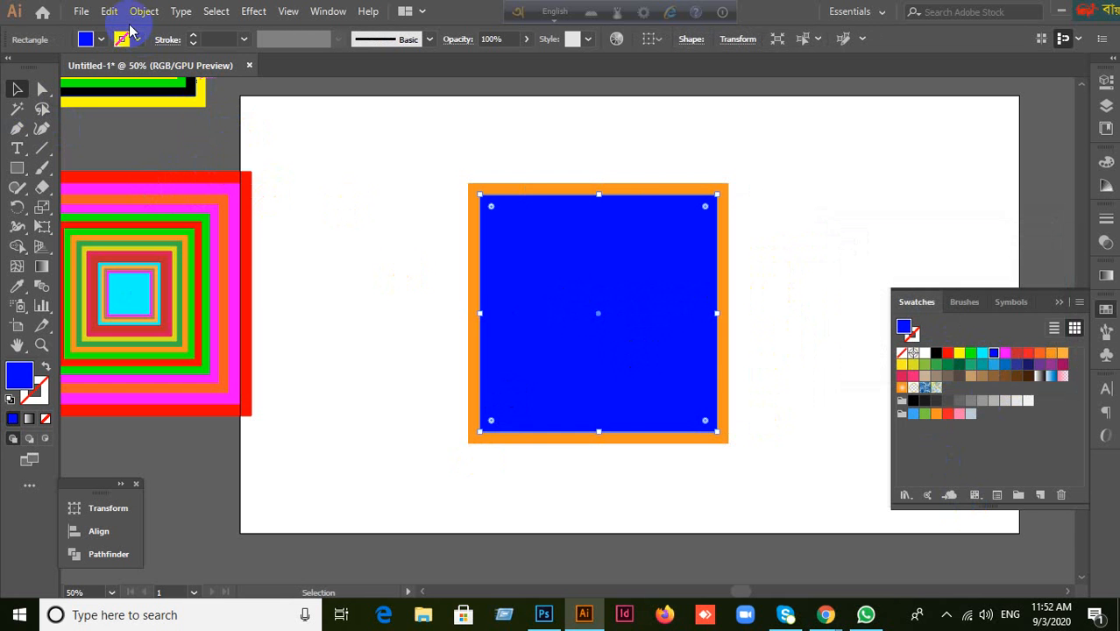
Offset the blue square's path inward by -21 px with the preview on, and fill the new inner square with red.
{"action": "left_click", "coordinate": [143, 11]}
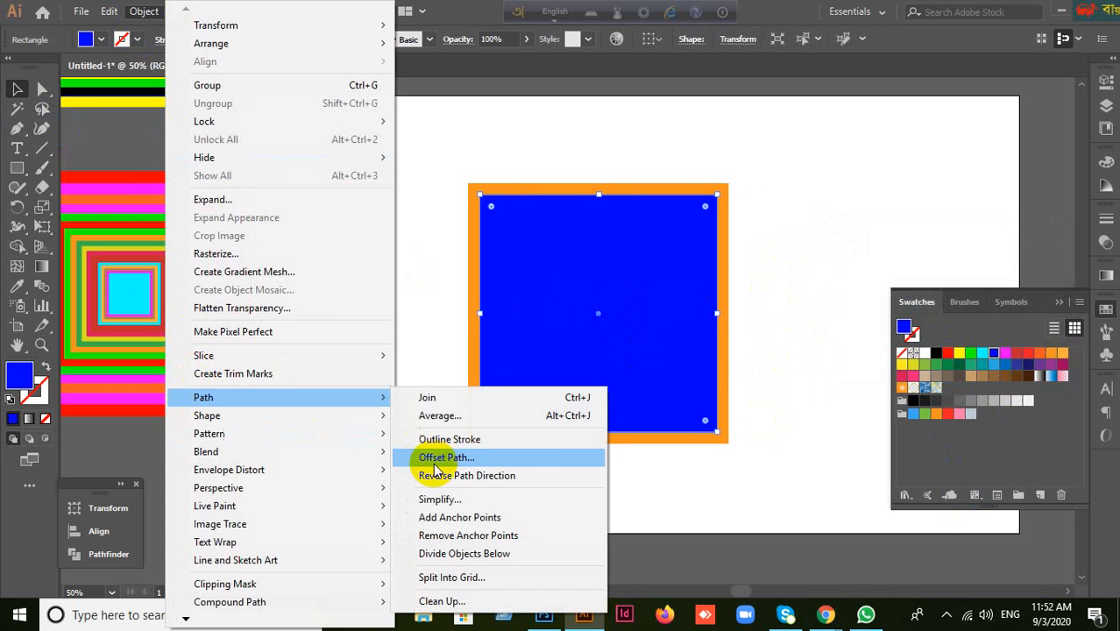
{"action": "left_click", "coordinate": [446, 457]}
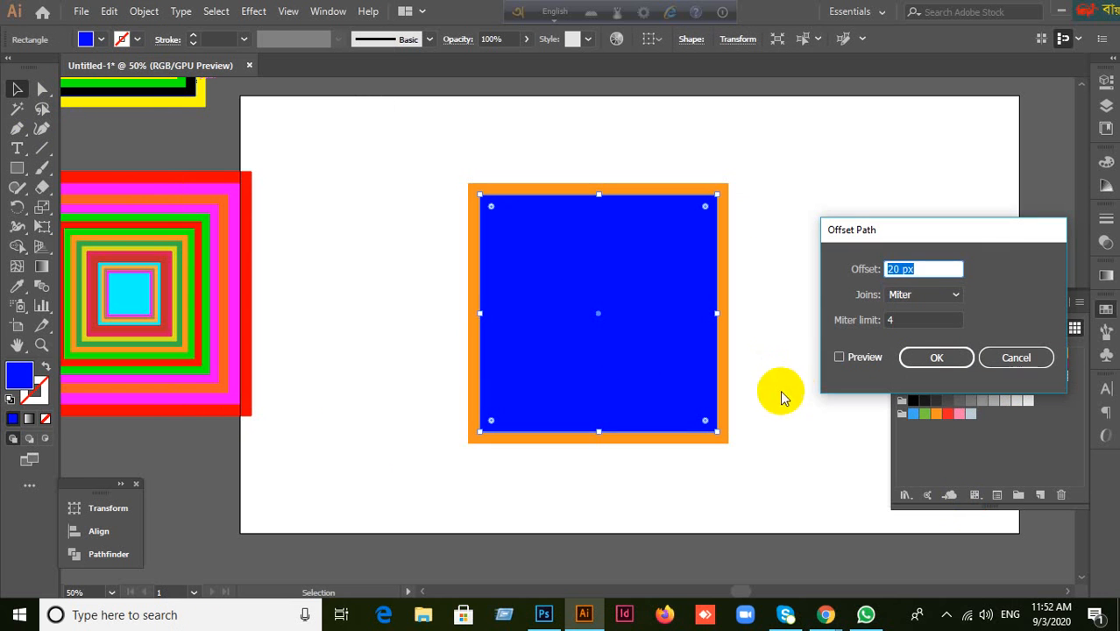
{"action": "left_click", "coordinate": [839, 357]}
{"action": "left_click", "coordinate": [929, 270]}
{"action": "key", "text": "Down"}
{"action": "key", "text": "Down"}
{"action": "key", "text": "Down"}
{"action": "key", "text": "Down"}
{"action": "key", "text": "Down"}
{"action": "key", "text": "Down"}
{"action": "key", "text": "Down"}
{"action": "key", "text": "Down"}
{"action": "key", "text": "Down"}
{"action": "key", "text": "Down"}
{"action": "key", "text": "Down"}
{"action": "key", "text": "Down"}
{"action": "key", "text": "Down"}
{"action": "key", "text": "Down"}
{"action": "key", "text": "Down"}
{"action": "key", "text": "Down"}
{"action": "key", "text": "Down"}
{"action": "key", "text": "Down"}
{"action": "key", "text": "Down"}
{"action": "key", "text": "Down"}
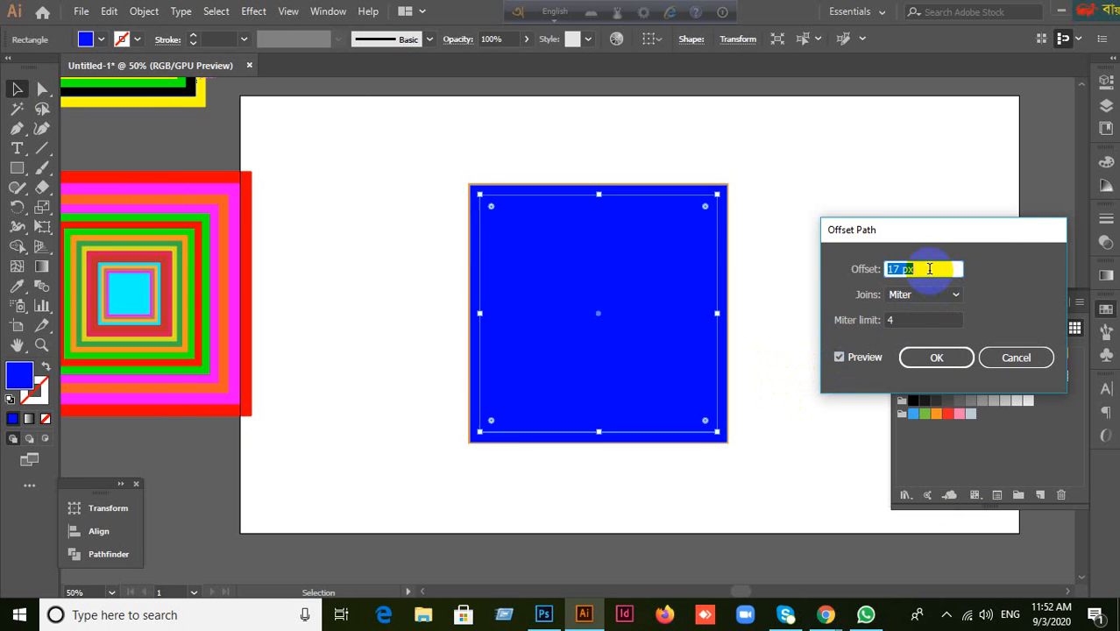
{"action": "key", "text": "Down"}
{"action": "key", "text": "Down"}
{"action": "key", "text": "Down"}
{"action": "key", "text": "Down"}
{"action": "key", "text": "Down"}
{"action": "key", "text": "Down"}
{"action": "key", "text": "Down"}
{"action": "key", "text": "Down"}
{"action": "key", "text": "Down"}
{"action": "key", "text": "Down"}
{"action": "key", "text": "Down"}
{"action": "key", "text": "Down"}
{"action": "key", "text": "Down"}
{"action": "key", "text": "Down"}
{"action": "key", "text": "Down"}
{"action": "key", "text": "Down"}
{"action": "key", "text": "Down"}
{"action": "key", "text": "Down"}
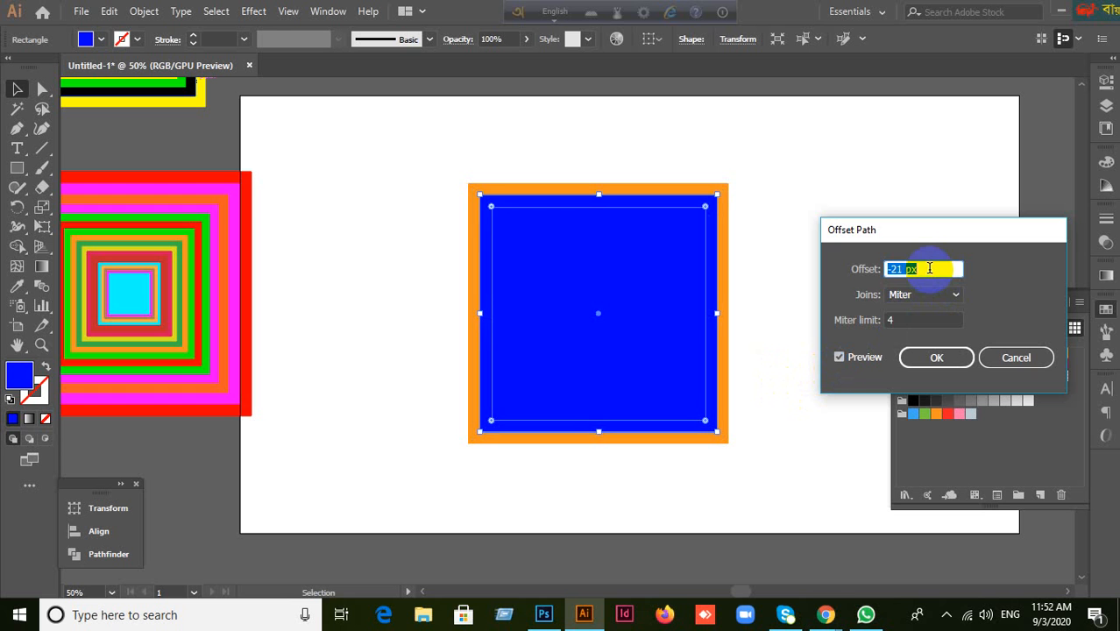
{"action": "left_click", "coordinate": [936, 357]}
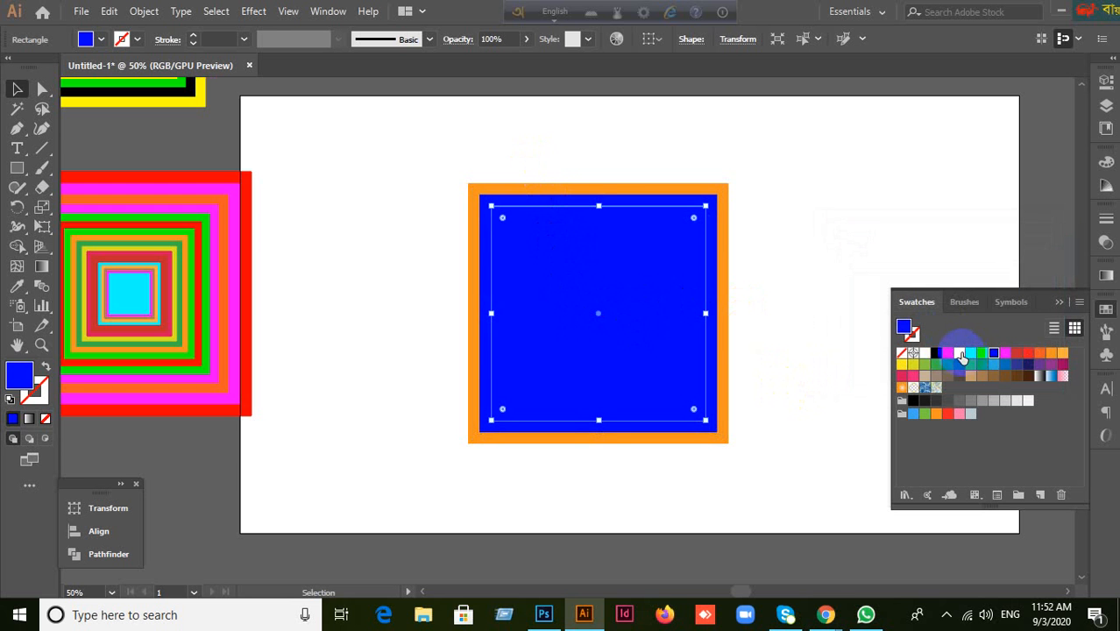
{"action": "left_click", "coordinate": [947, 353]}
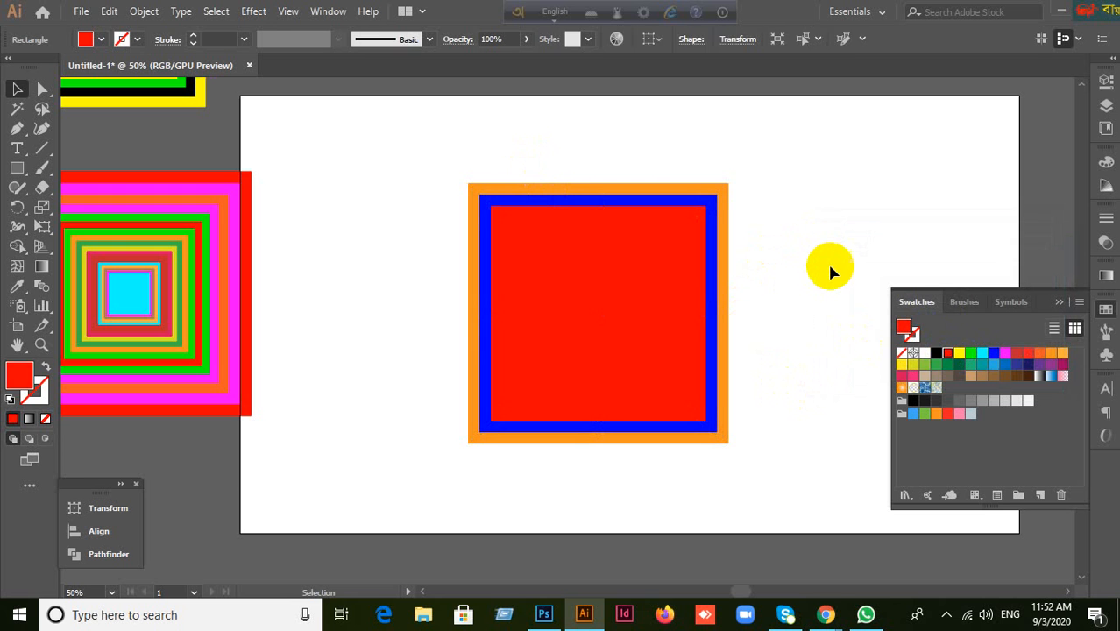
{"action": "left_click", "coordinate": [830, 266]}
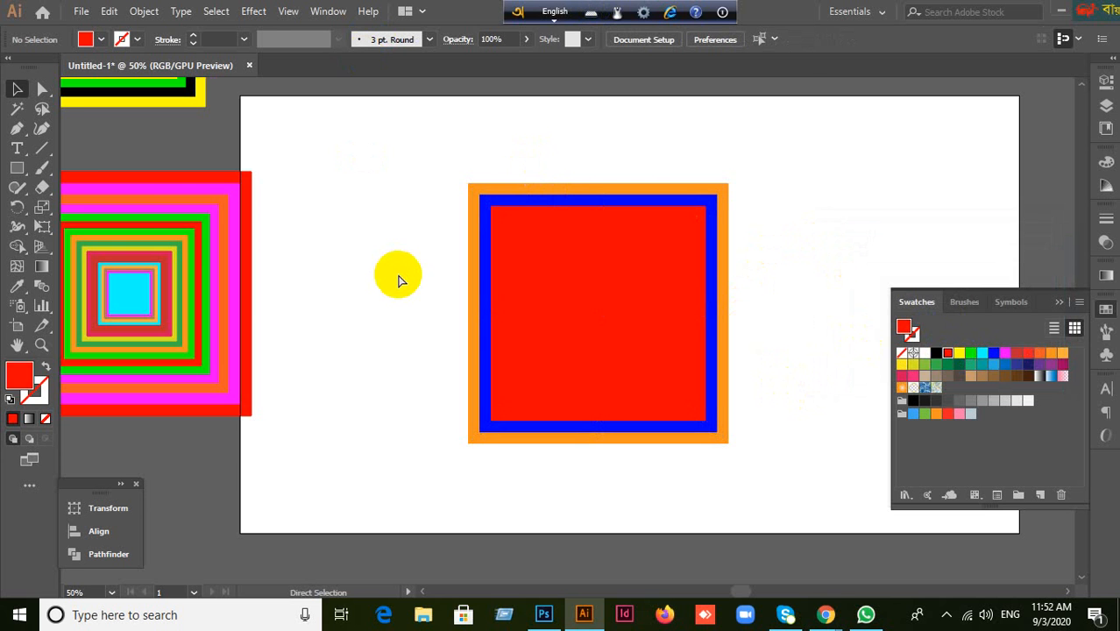
Show the rulers, try to offset the inner red square's path by 0.5 in with Miter joins, and deselect it.
{"action": "key", "text": "ctrl+r"}
{"action": "left_click", "coordinate": [618, 345]}
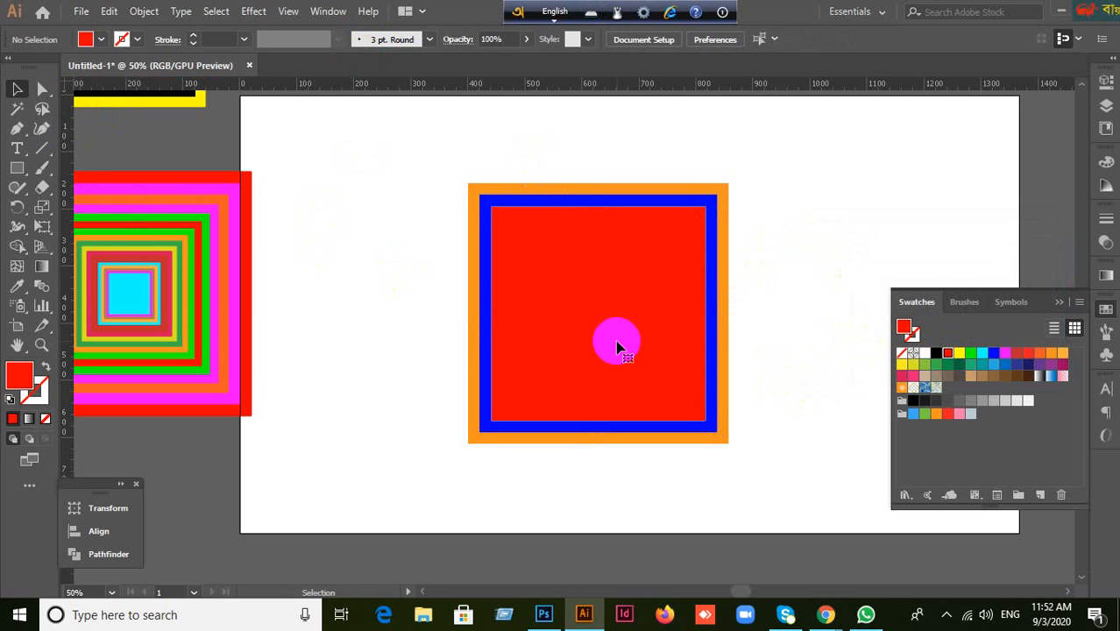
{"action": "left_click", "coordinate": [143, 12]}
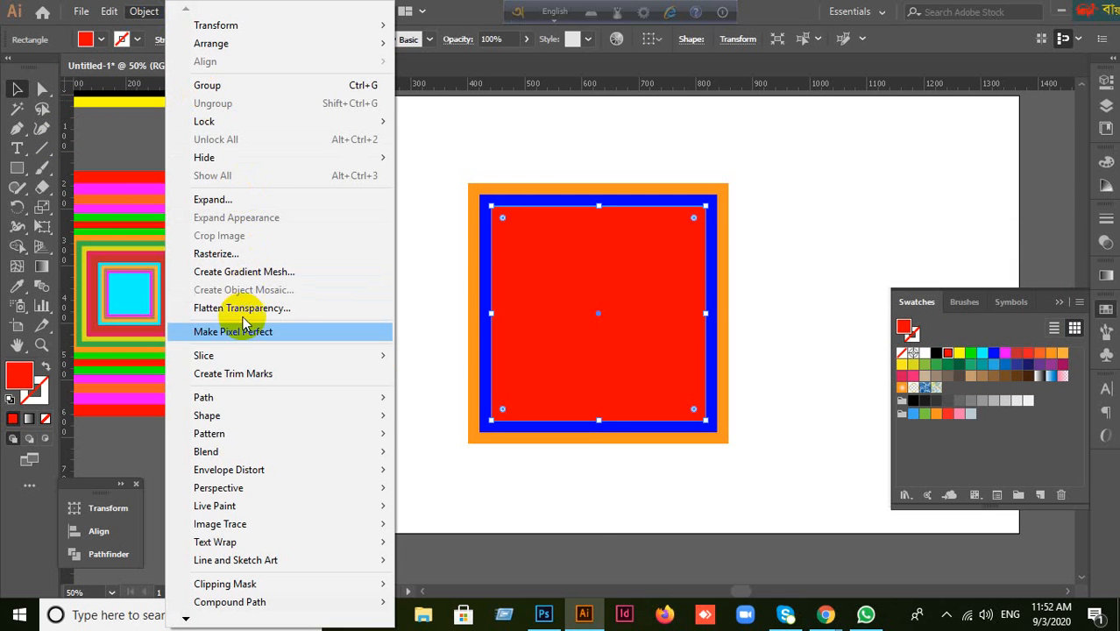
{"action": "mouse_move", "coordinate": [232, 401]}
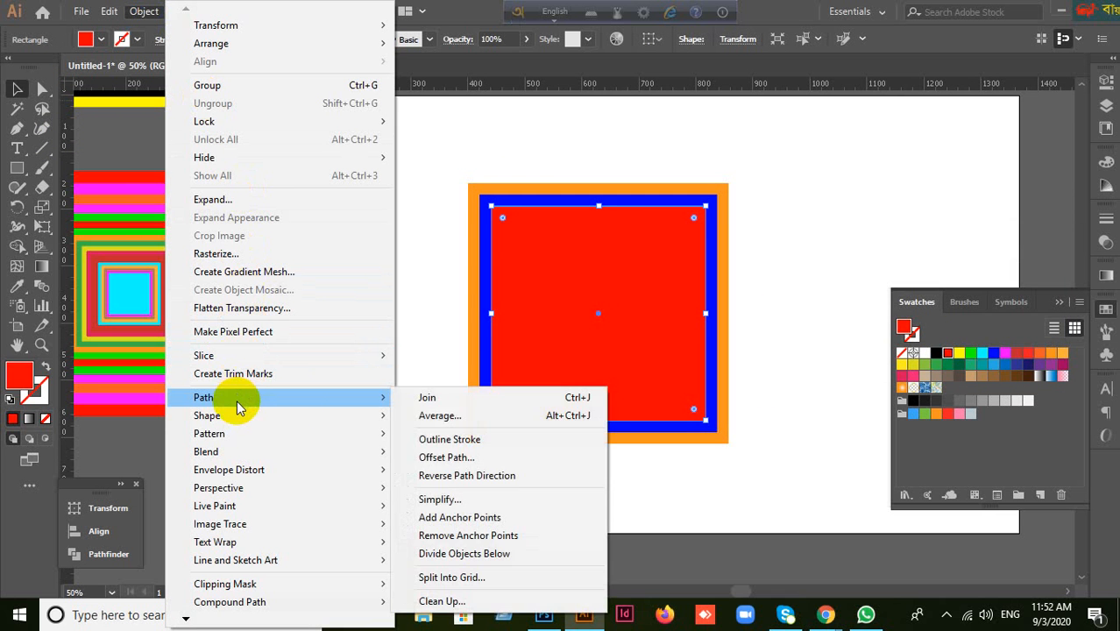
{"action": "left_click", "coordinate": [432, 458]}
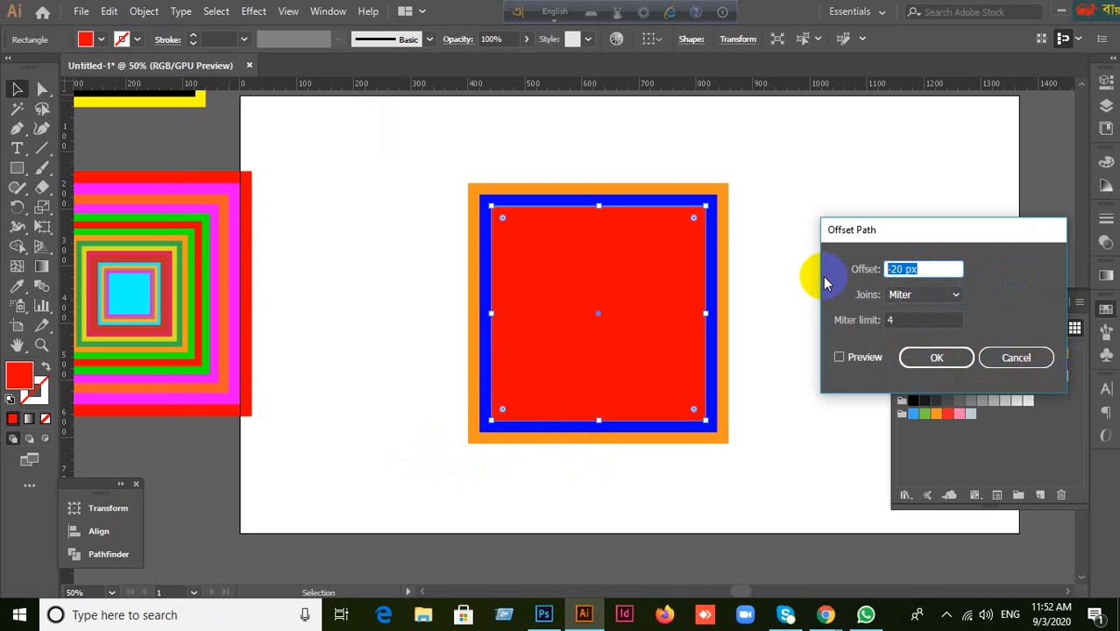
{"action": "type", "text": "0.5"}
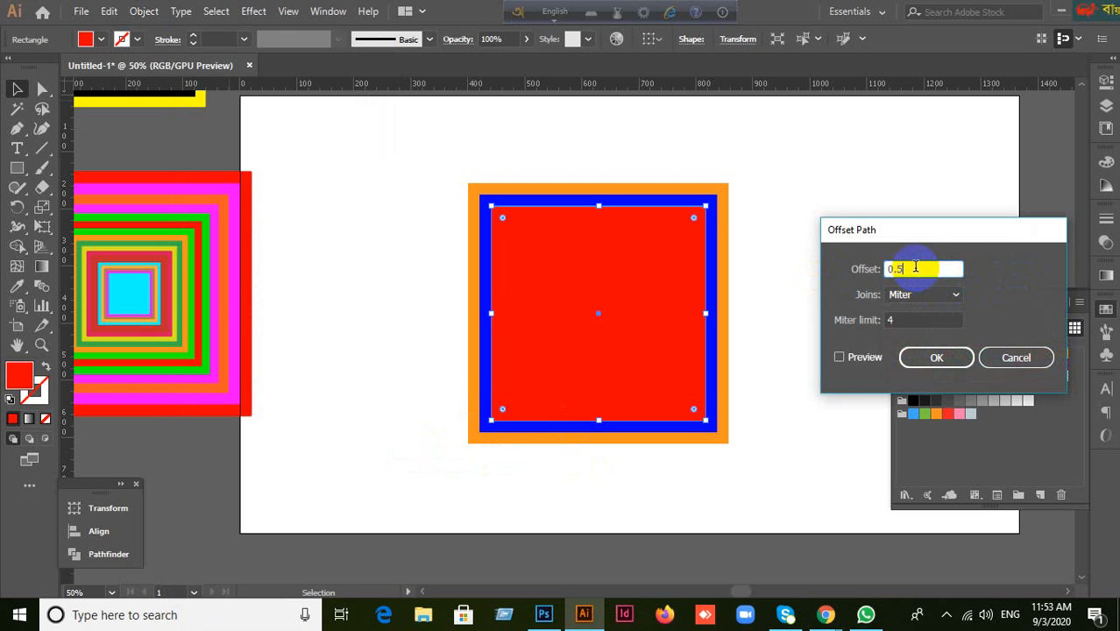
{"action": "type", "text": " in"}
{"action": "left_click", "coordinate": [950, 363]}
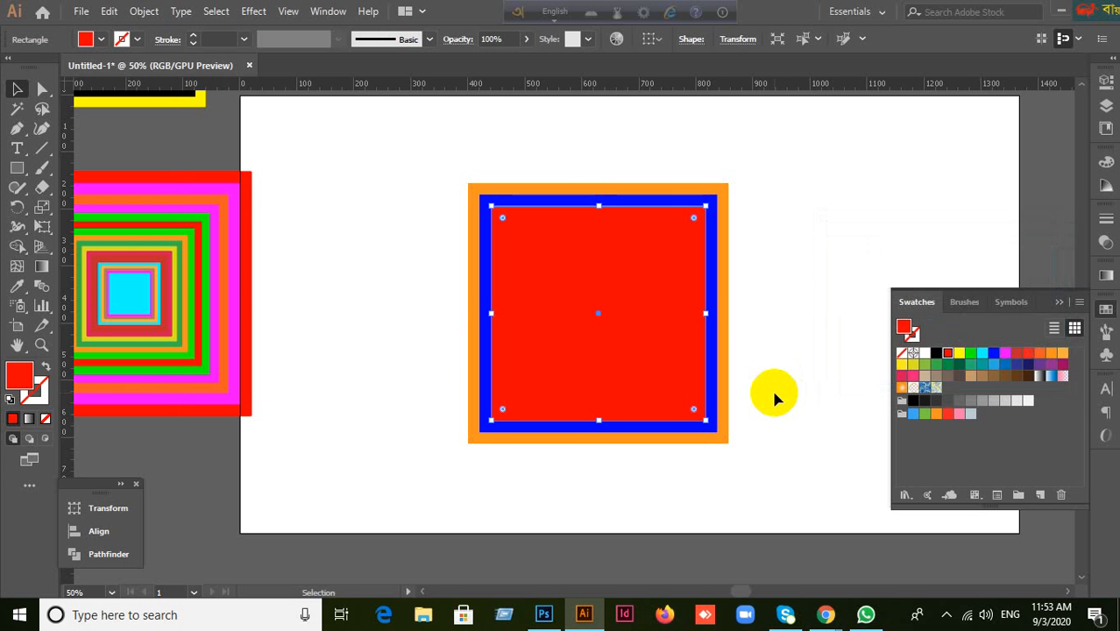
{"action": "left_click", "coordinate": [344, 228]}
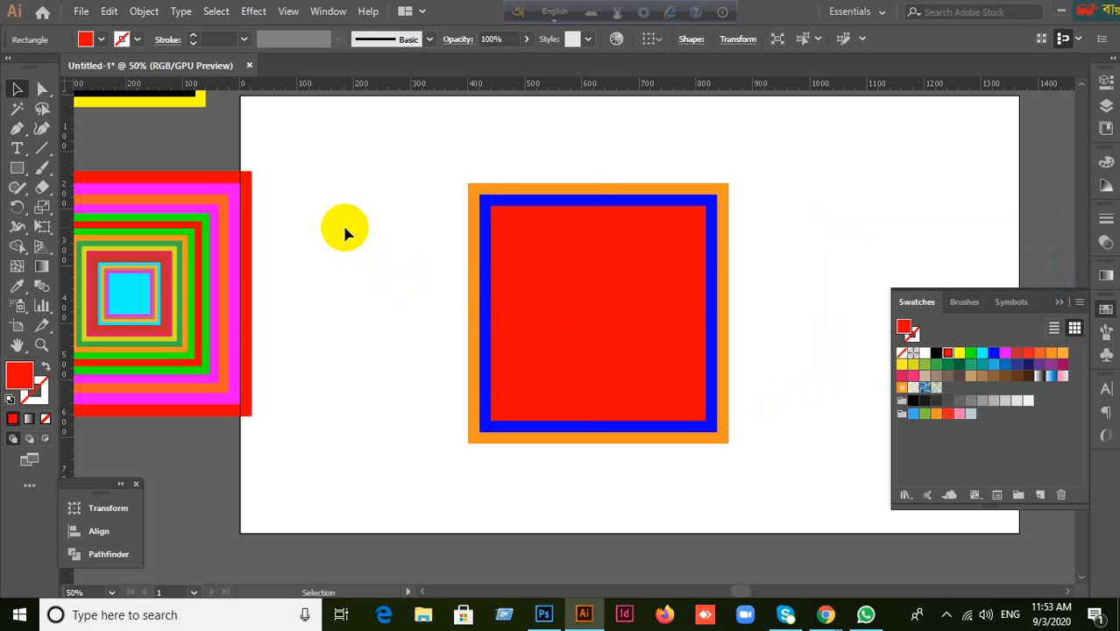
Check how Offset Path converts the last offset entered for the red square, without applying an offset.
{"action": "left_click", "coordinate": [156, 17]}
{"action": "left_click", "coordinate": [662, 316]}
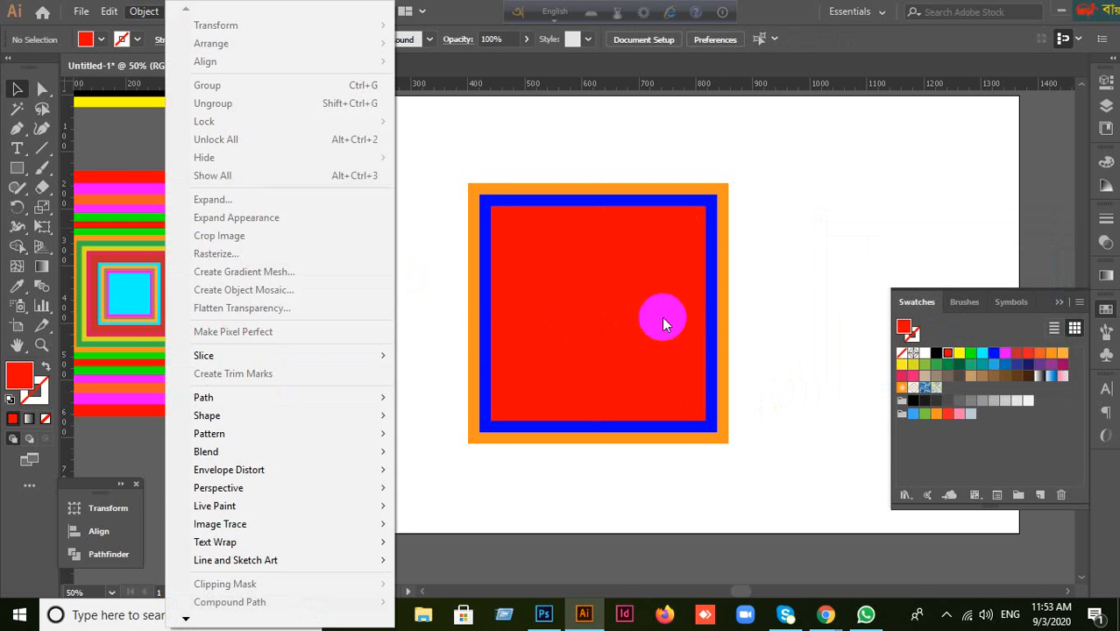
{"action": "left_click", "coordinate": [611, 319]}
{"action": "left_click", "coordinate": [139, 11]}
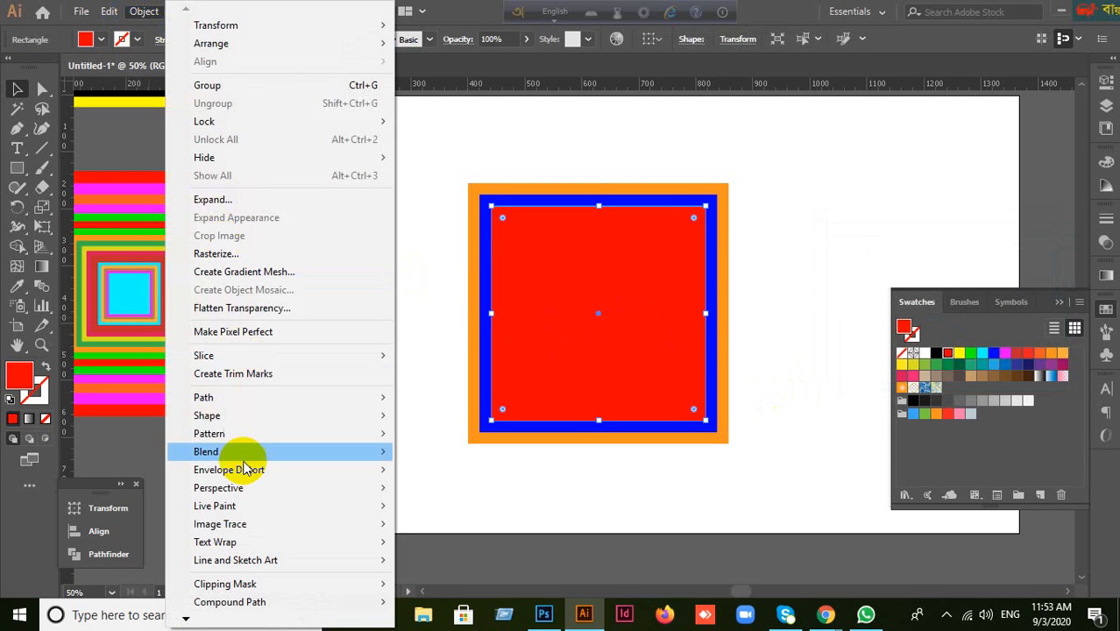
{"action": "mouse_move", "coordinate": [250, 399]}
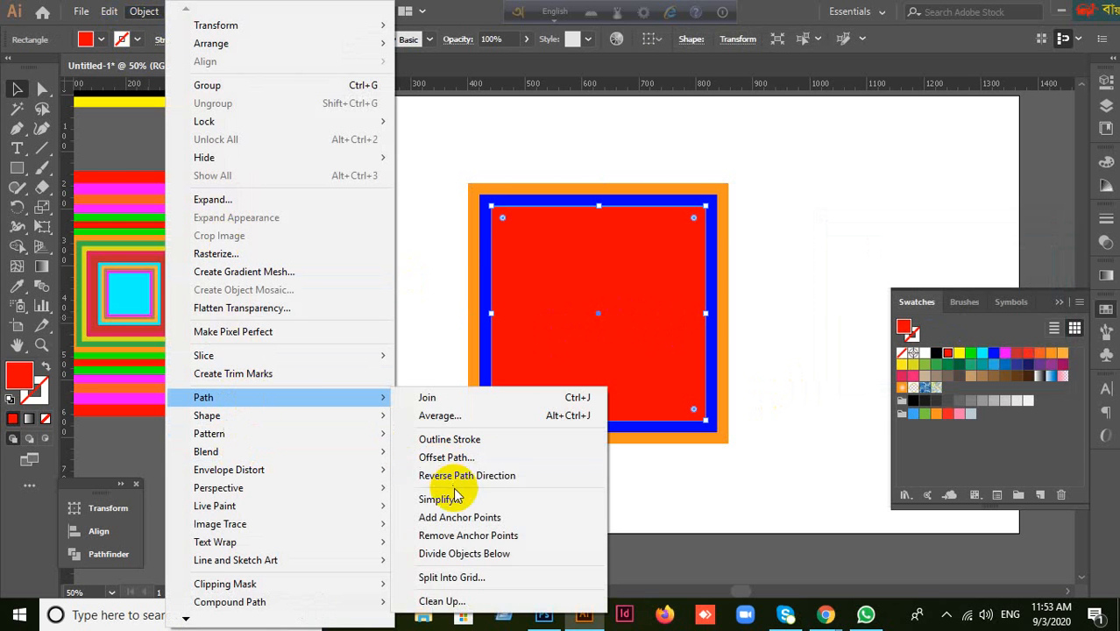
{"action": "left_click", "coordinate": [449, 457]}
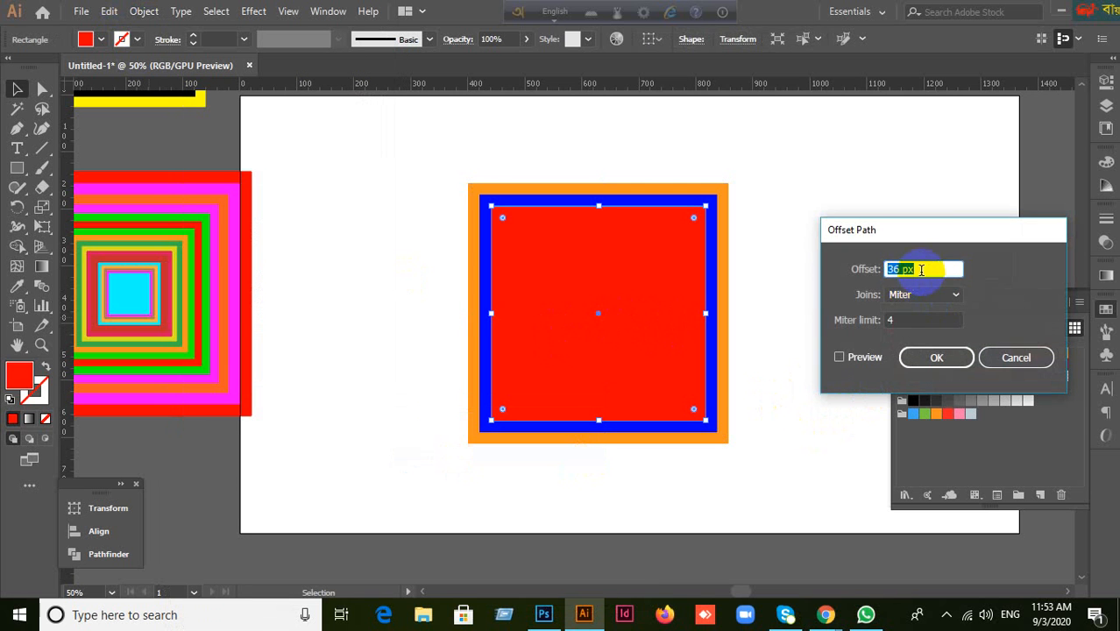
{"action": "left_click", "coordinate": [1021, 358]}
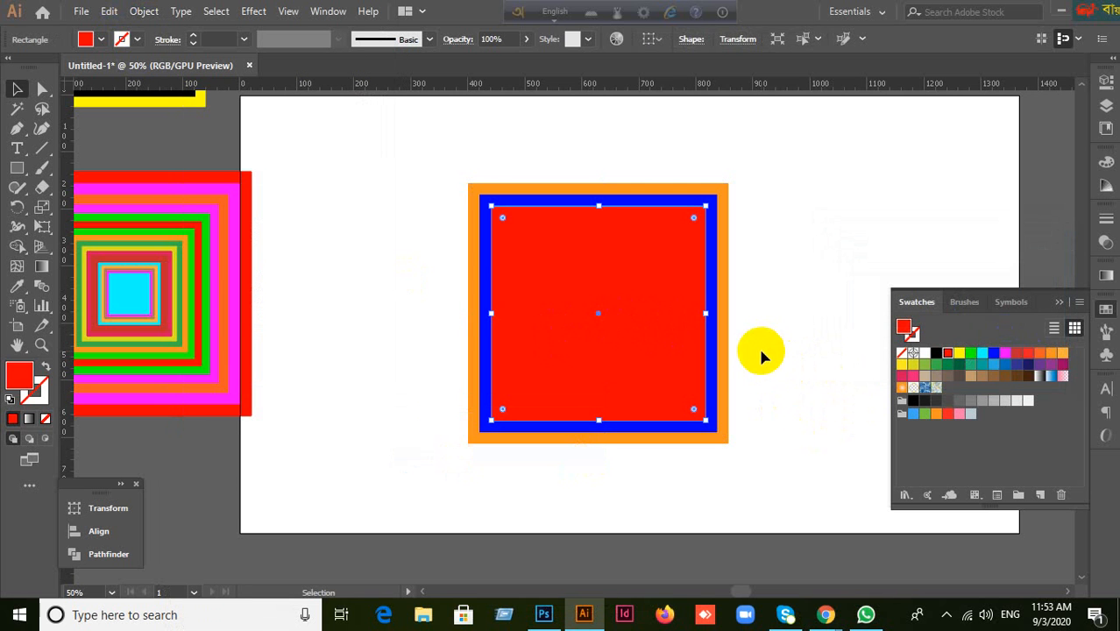
Clear the selection and change the ruler units to inches.
{"action": "left_click", "coordinate": [513, 245]}
{"action": "left_click", "coordinate": [412, 229]}
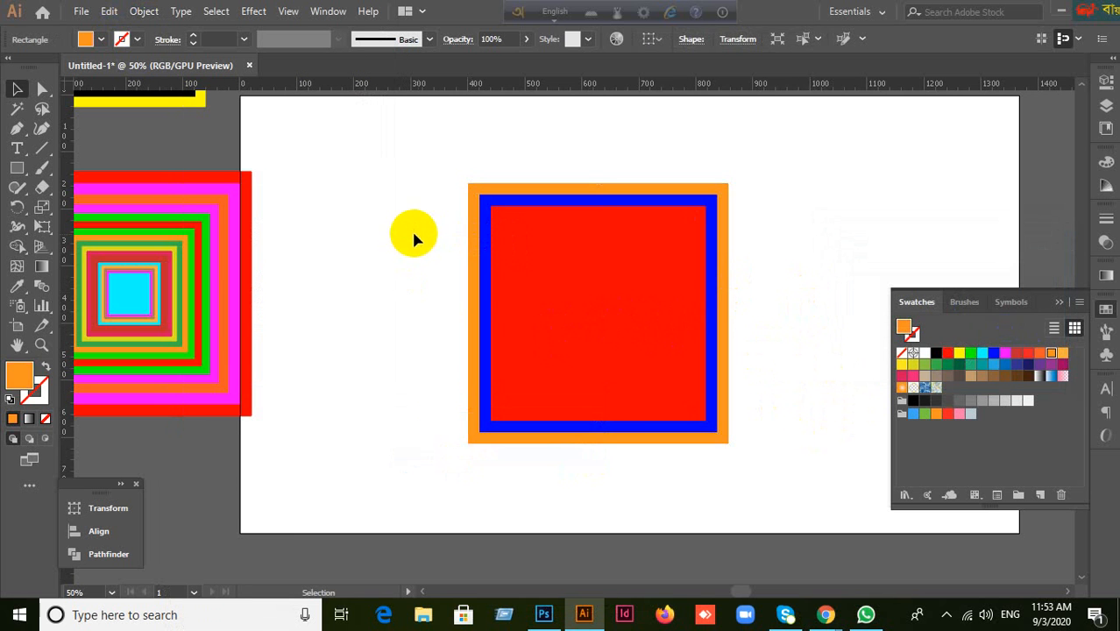
{"action": "right_click", "coordinate": [452, 88]}
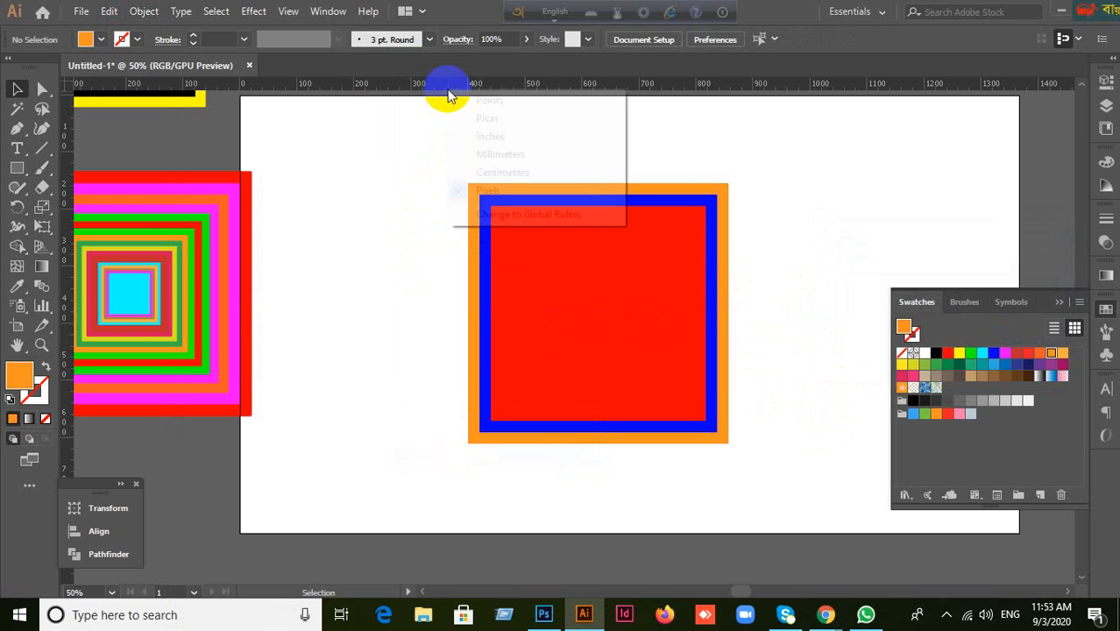
{"action": "left_click", "coordinate": [389, 157]}
{"action": "right_click", "coordinate": [459, 89]}
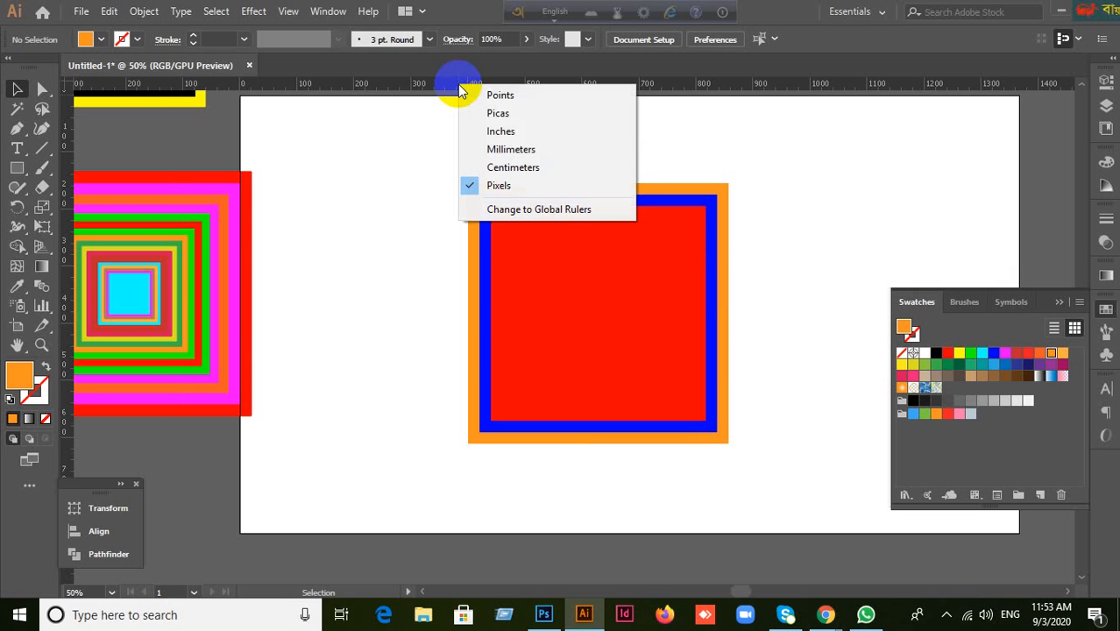
{"action": "left_click", "coordinate": [502, 133]}
Offset the inner red square's path outward by 0.5 in with Miter joins, undo the offset, and deselect.
{"action": "left_click", "coordinate": [585, 291]}
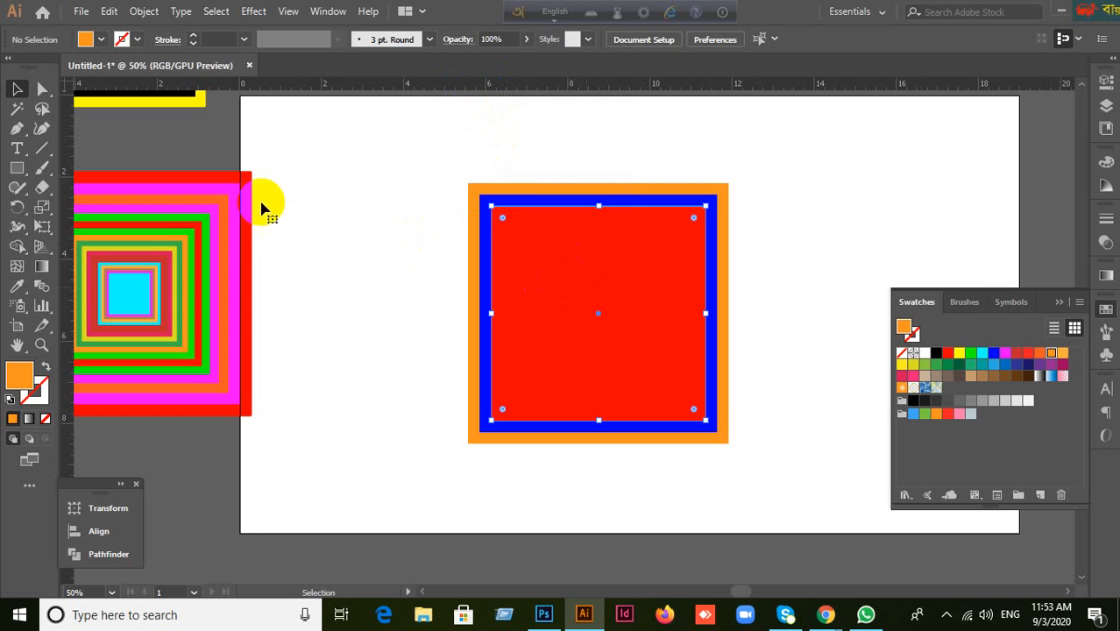
{"action": "left_click", "coordinate": [134, 13]}
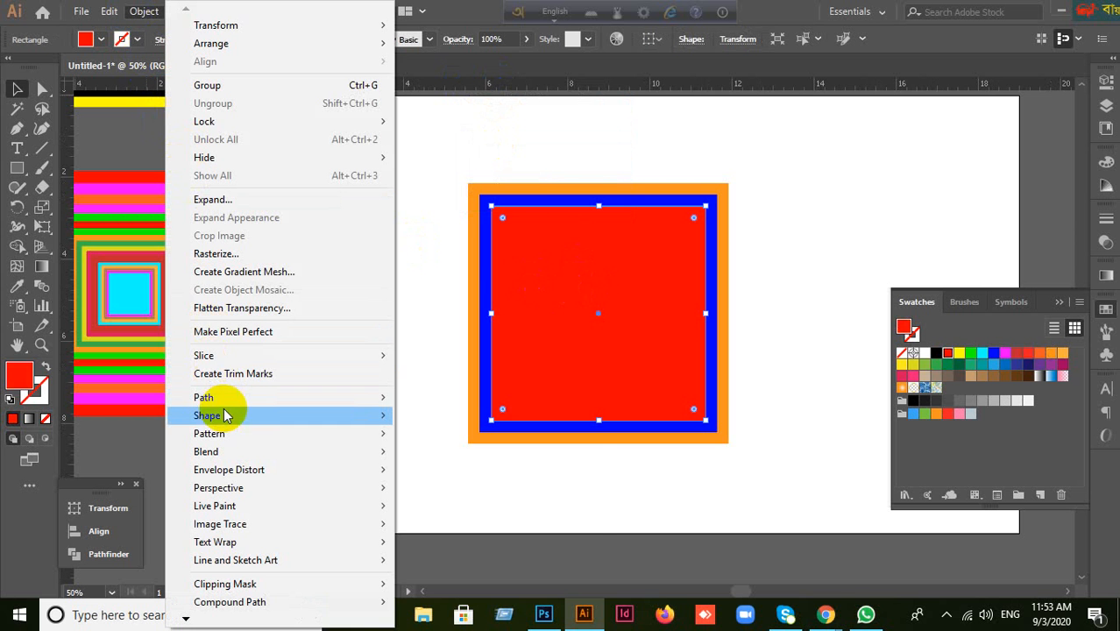
{"action": "mouse_move", "coordinate": [289, 406]}
{"action": "left_click", "coordinate": [439, 455]}
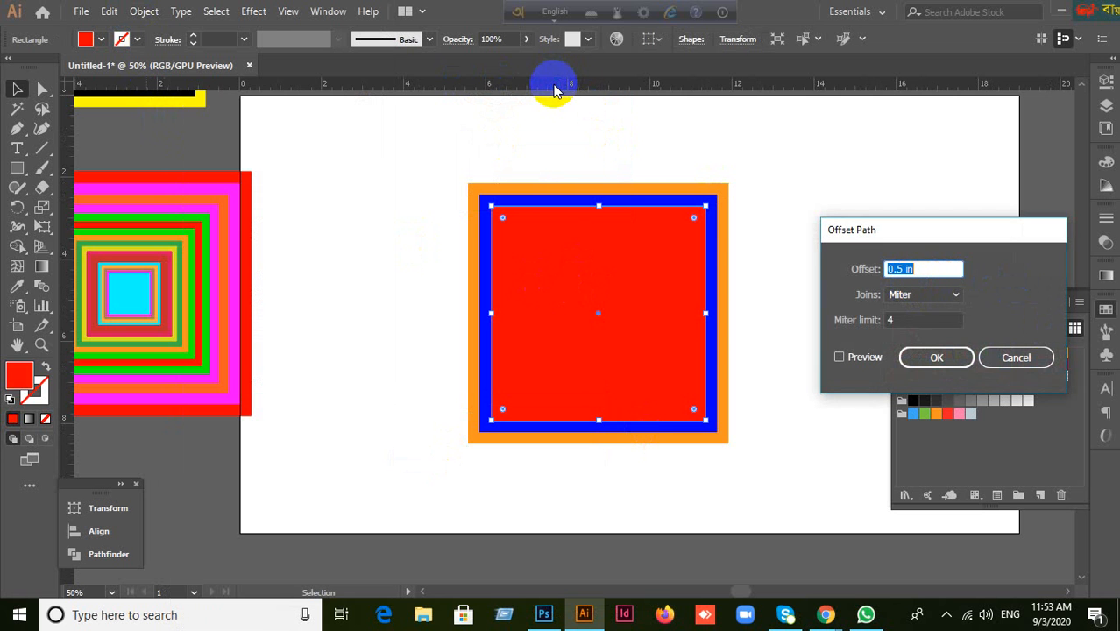
{"action": "left_click", "coordinate": [907, 270]}
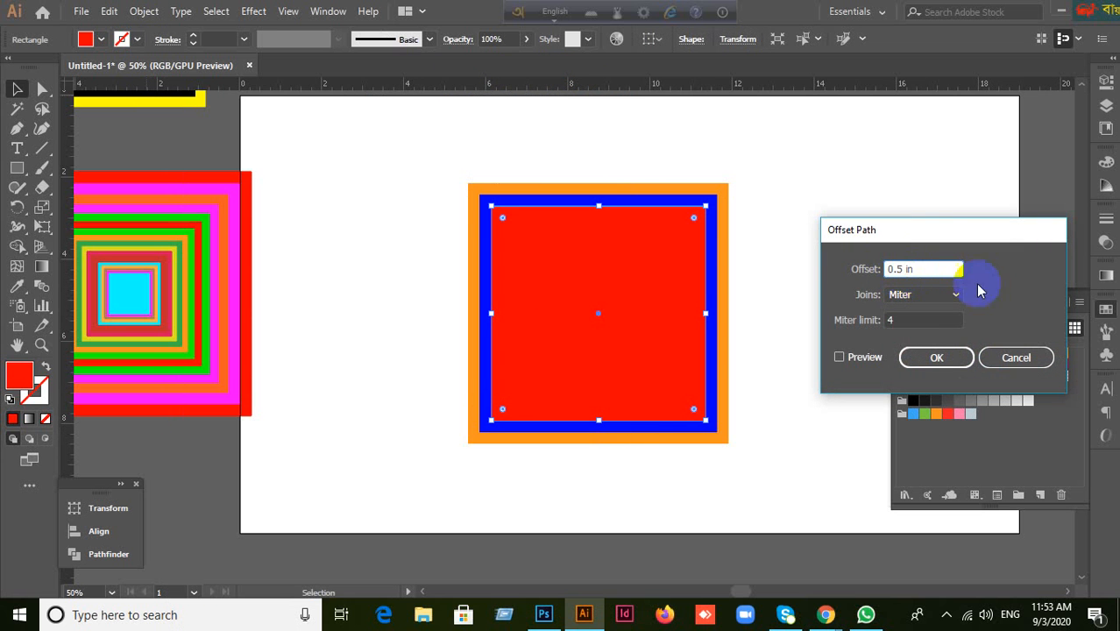
{"action": "left_click", "coordinate": [936, 358]}
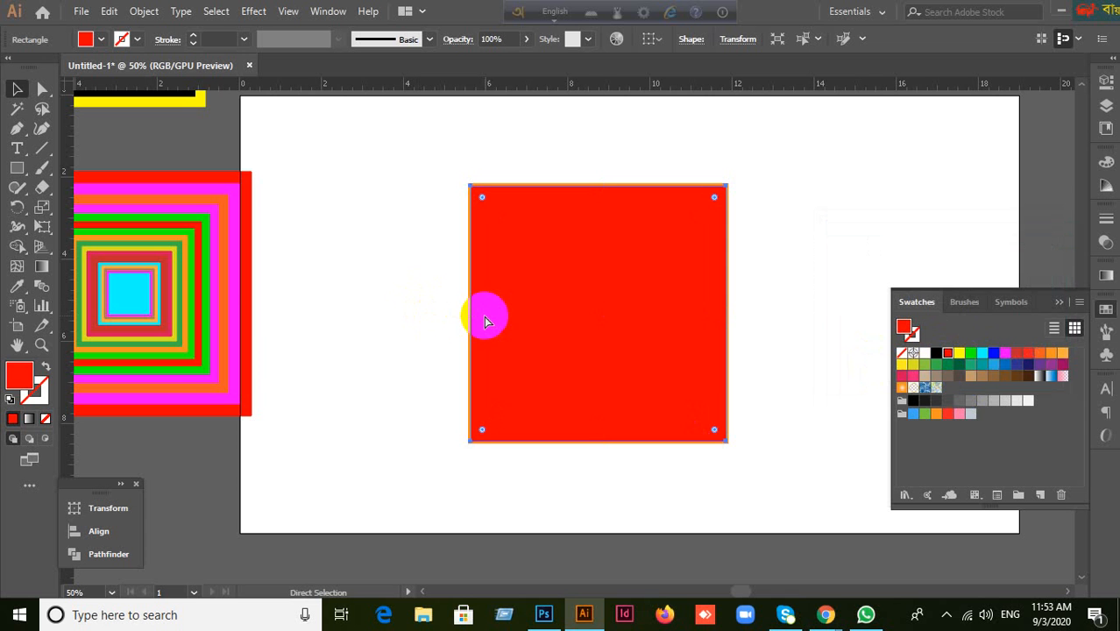
{"action": "key", "text": "ctrl+z"}
{"action": "left_click", "coordinate": [441, 299]}
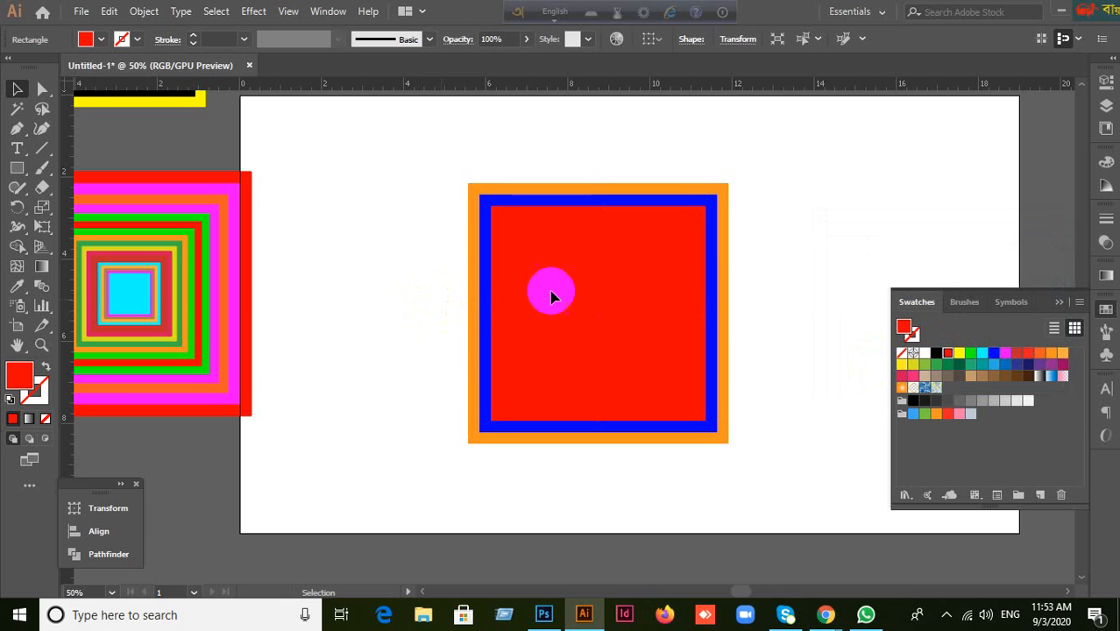
Examine the unit of the offset value for the outer orange square in Offset Path, cancel without applying, and deselect.
{"action": "left_click", "coordinate": [694, 188]}
{"action": "left_click", "coordinate": [151, 11]}
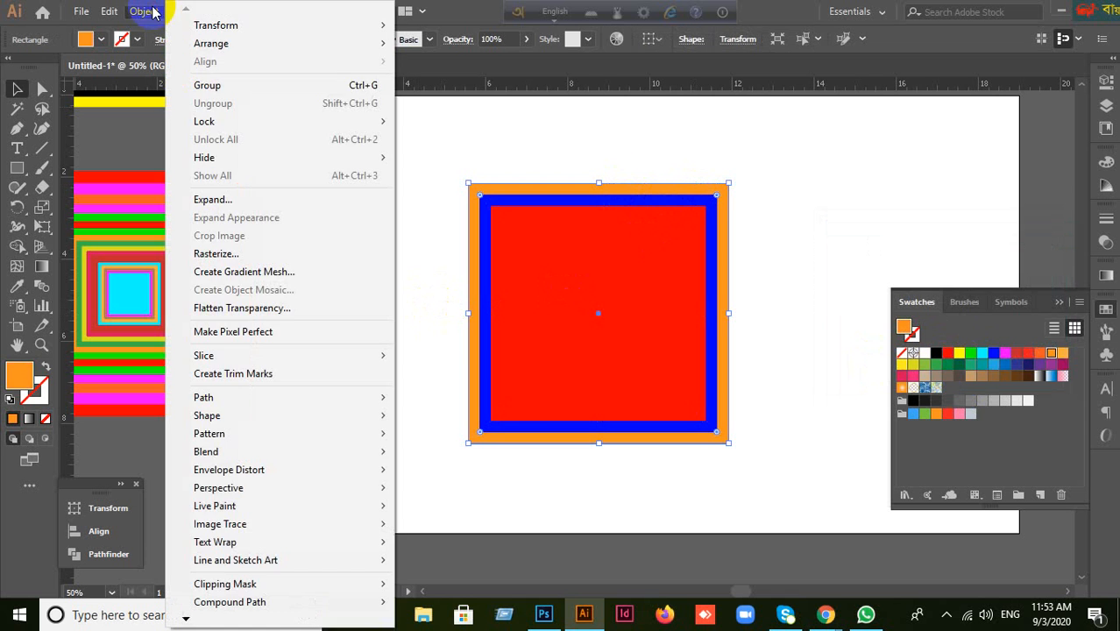
{"action": "mouse_move", "coordinate": [357, 412]}
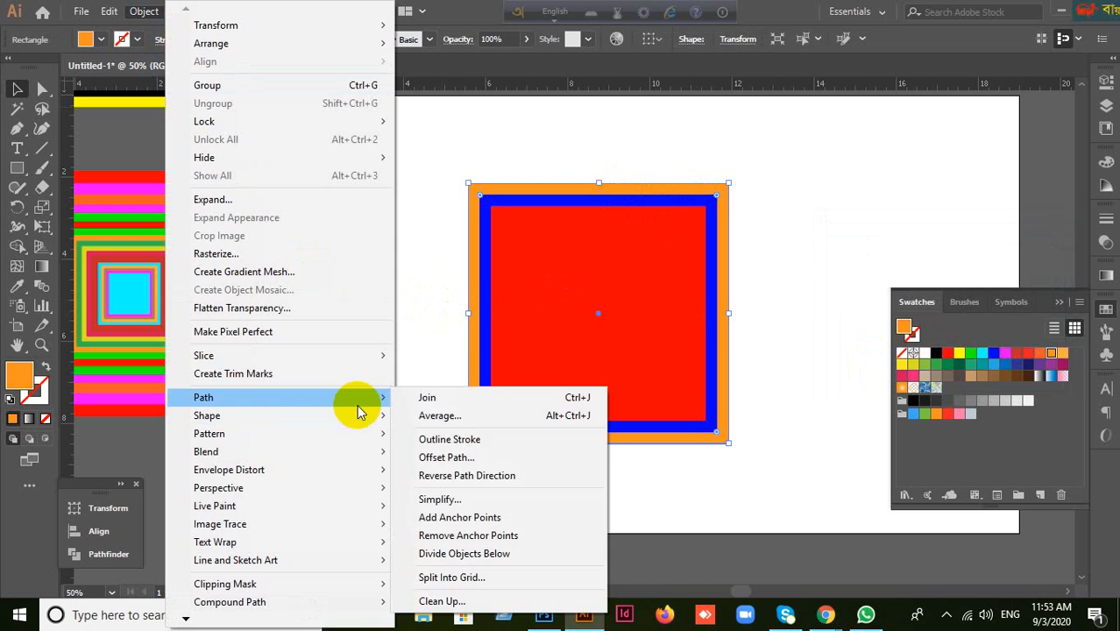
{"action": "left_click", "coordinate": [496, 455]}
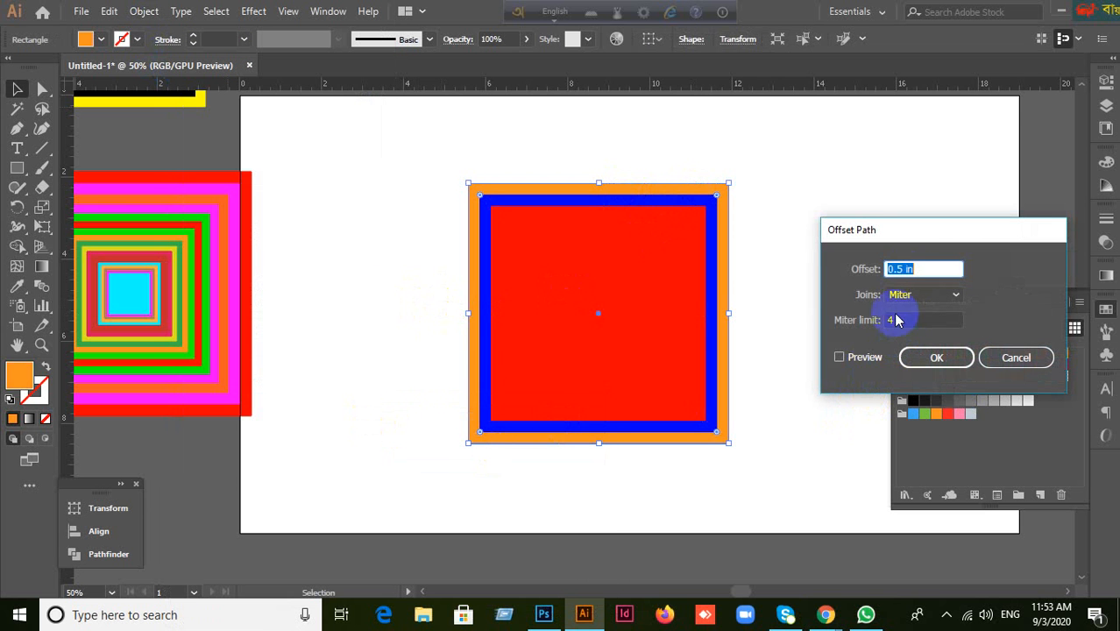
{"action": "double_click", "coordinate": [910, 269]}
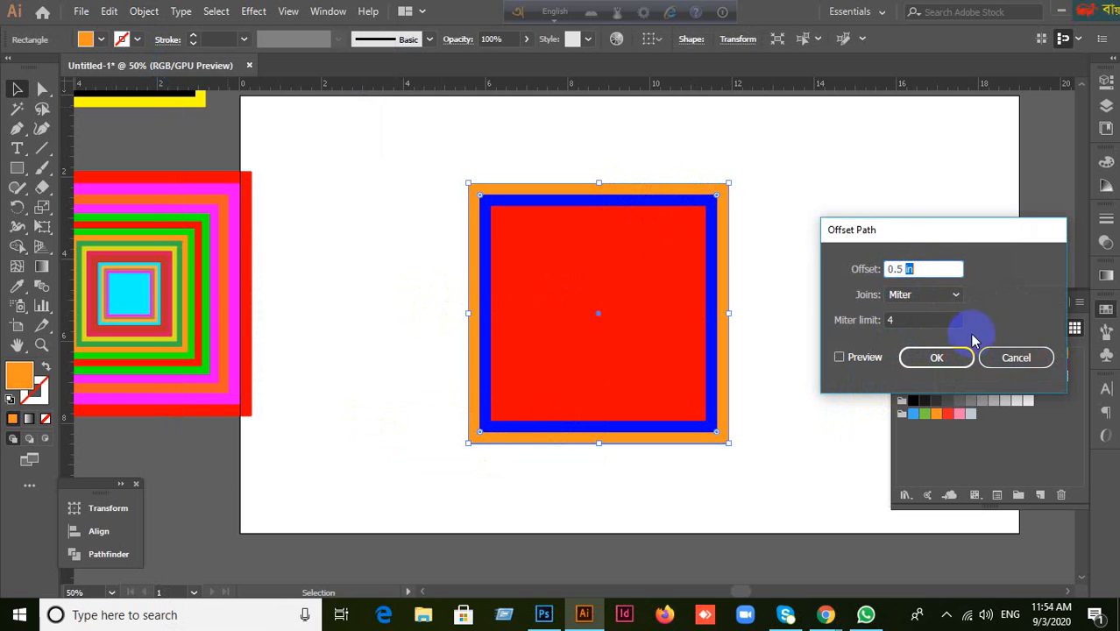
{"action": "left_click", "coordinate": [1020, 364]}
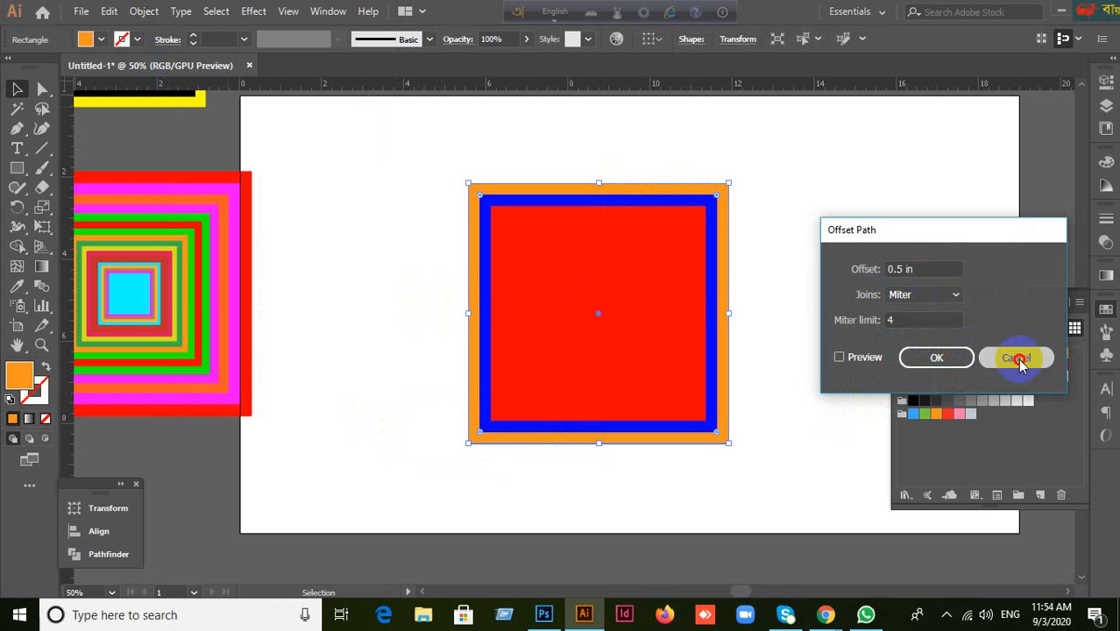
{"action": "left_click", "coordinate": [689, 135]}
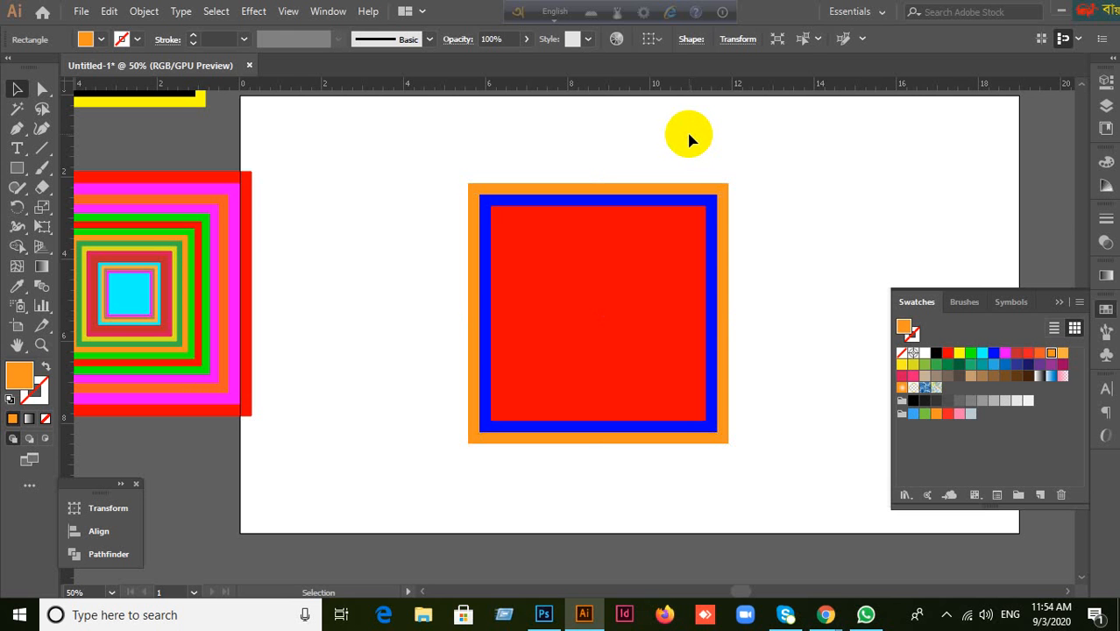
Switch to Chrome, close the ended Google Meet call, and open the same meeting address in a new tab.
{"action": "left_click", "coordinate": [825, 615]}
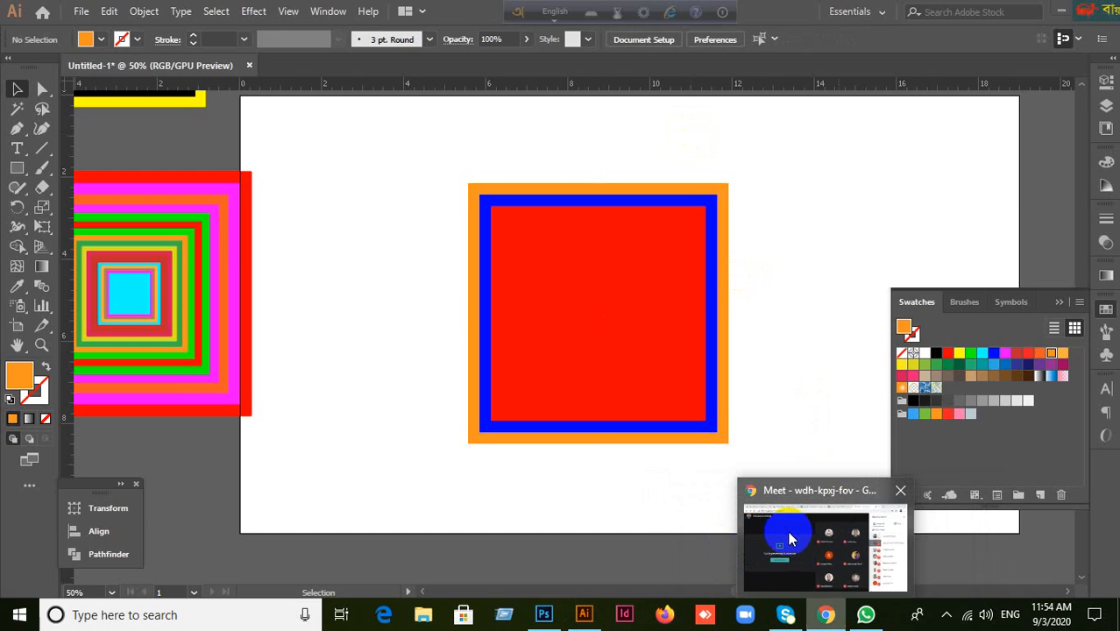
{"action": "left_click", "coordinate": [788, 531]}
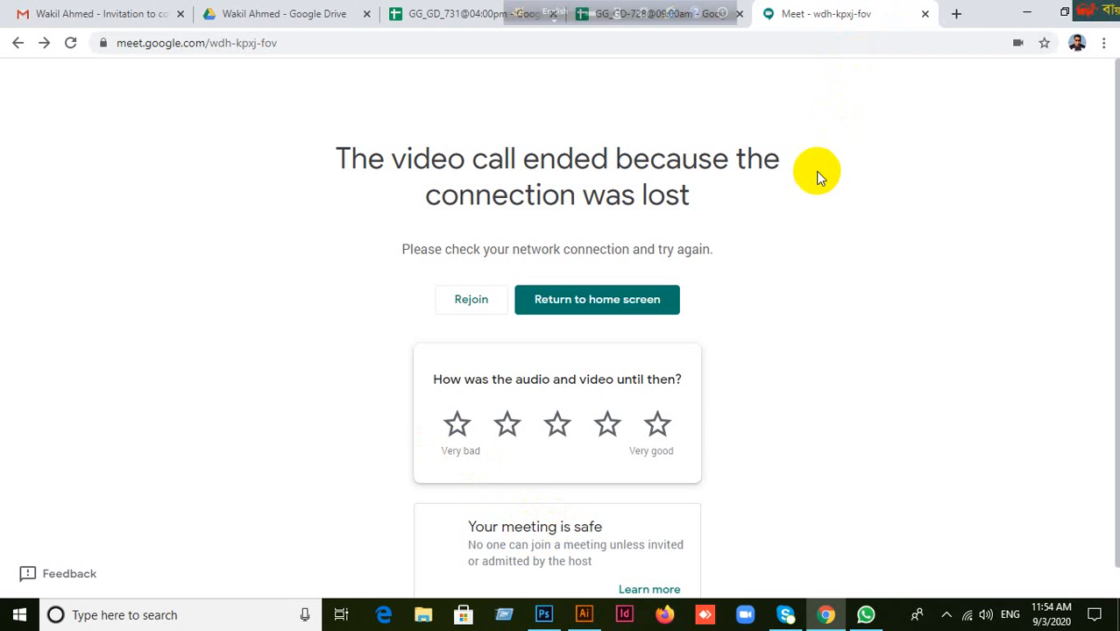
{"action": "left_click", "coordinate": [924, 13]}
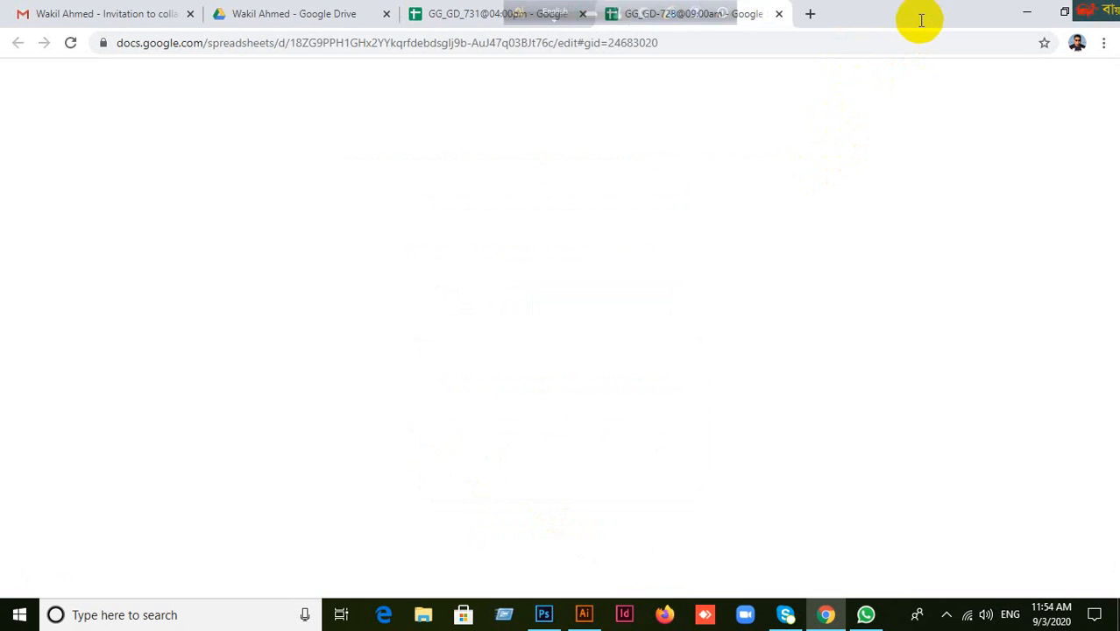
{"action": "left_click", "coordinate": [811, 15]}
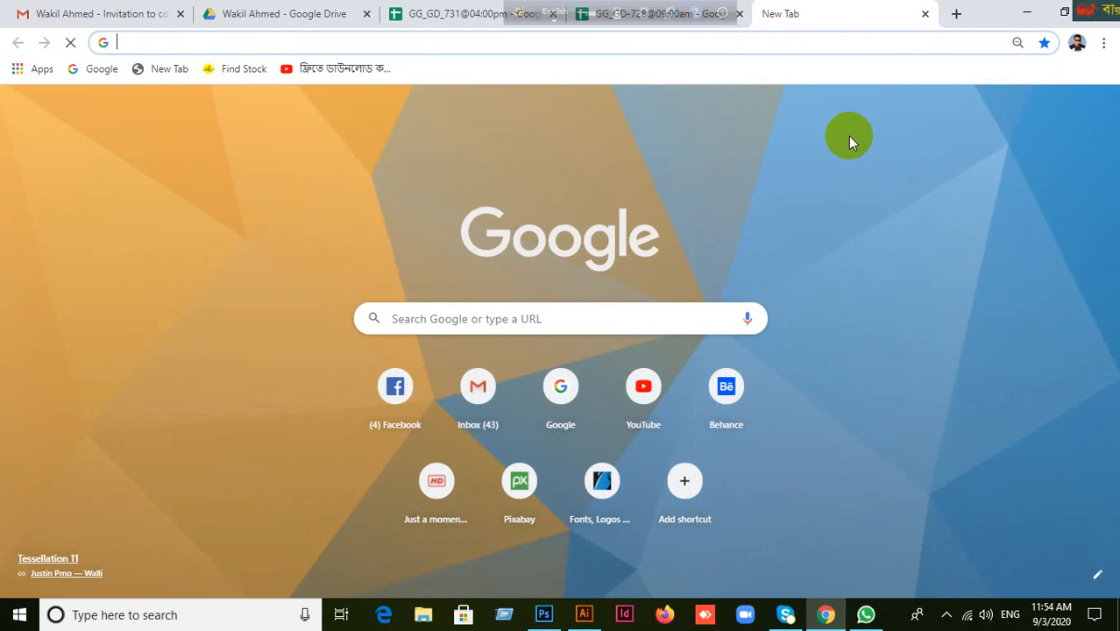
{"action": "type", "text": "m"}
{"action": "key", "text": "Return"}
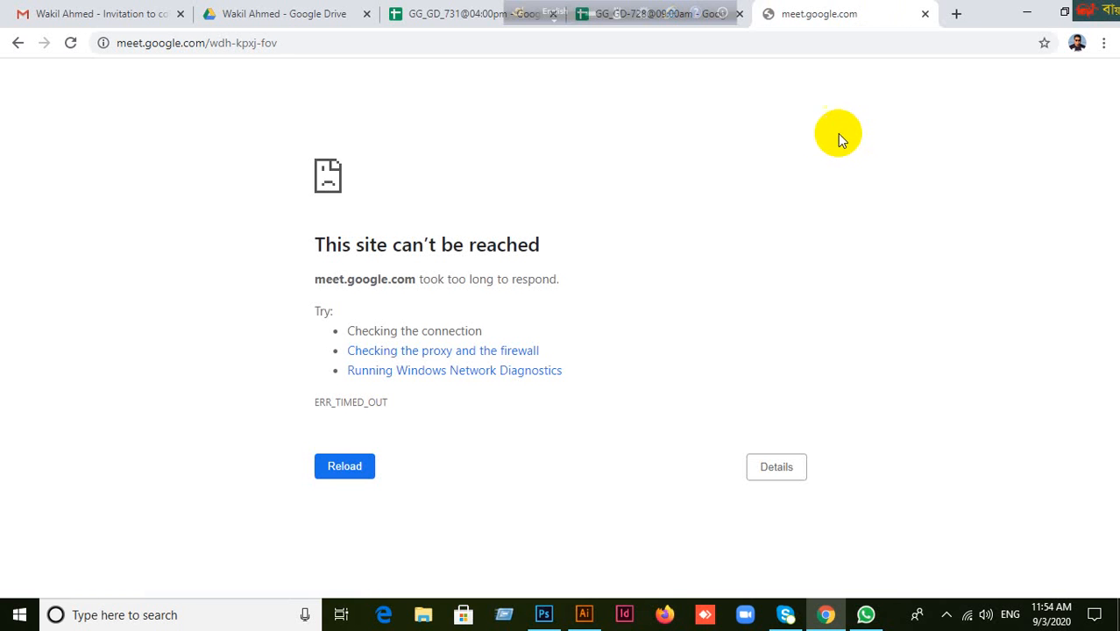
Retry loading the meeting page and check the connected Wi-Fi network in the list of available networks.
{"action": "left_click", "coordinate": [350, 468]}
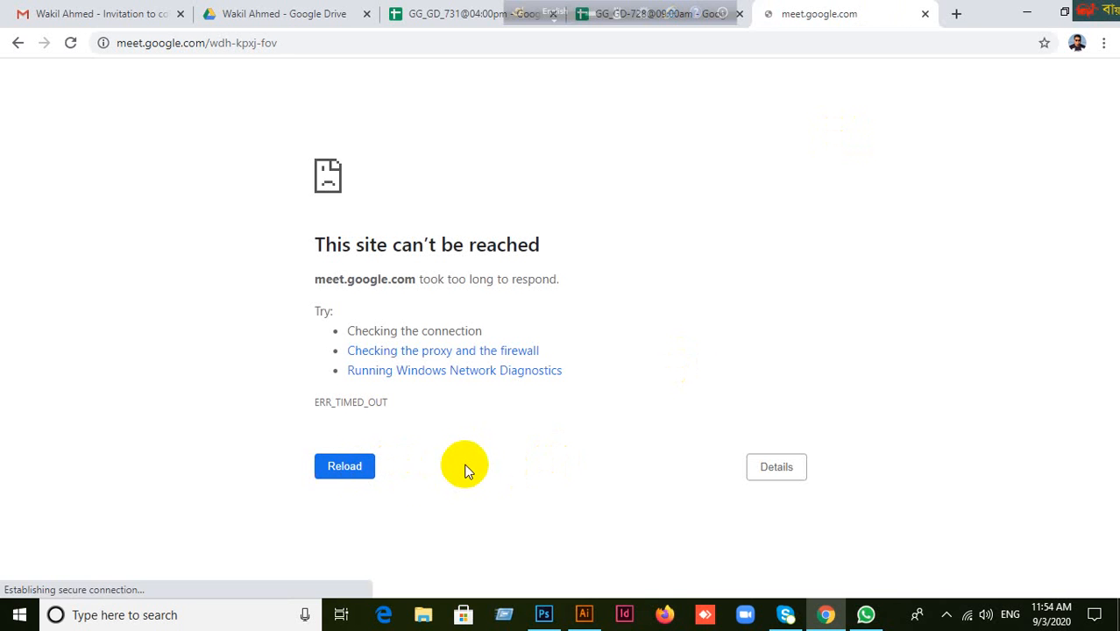
{"action": "left_click", "coordinate": [333, 467]}
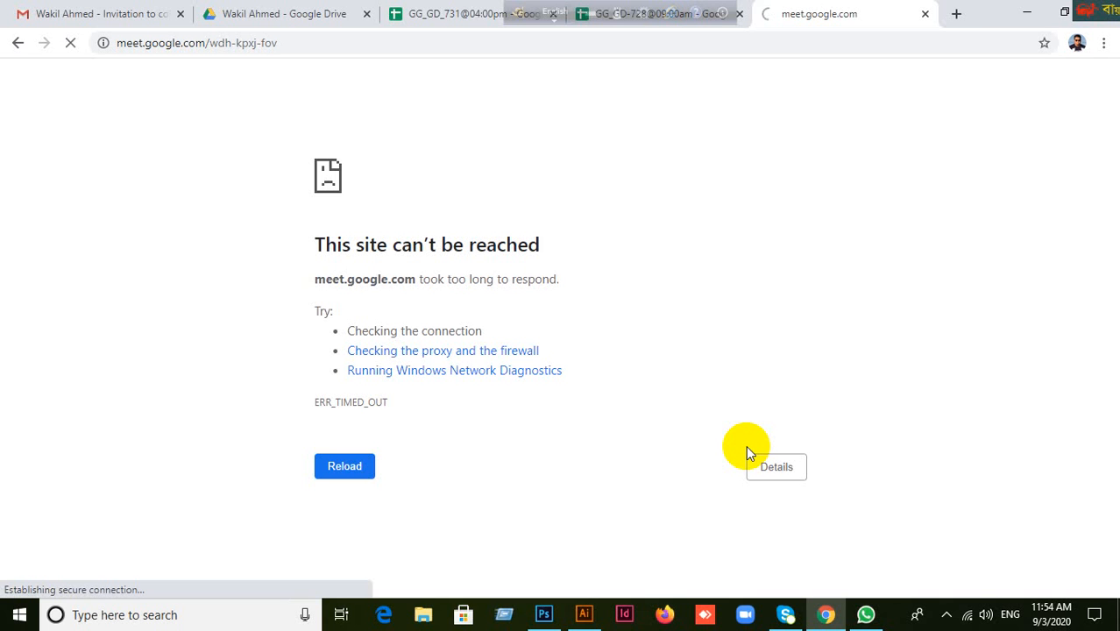
{"action": "left_click", "coordinate": [968, 616]}
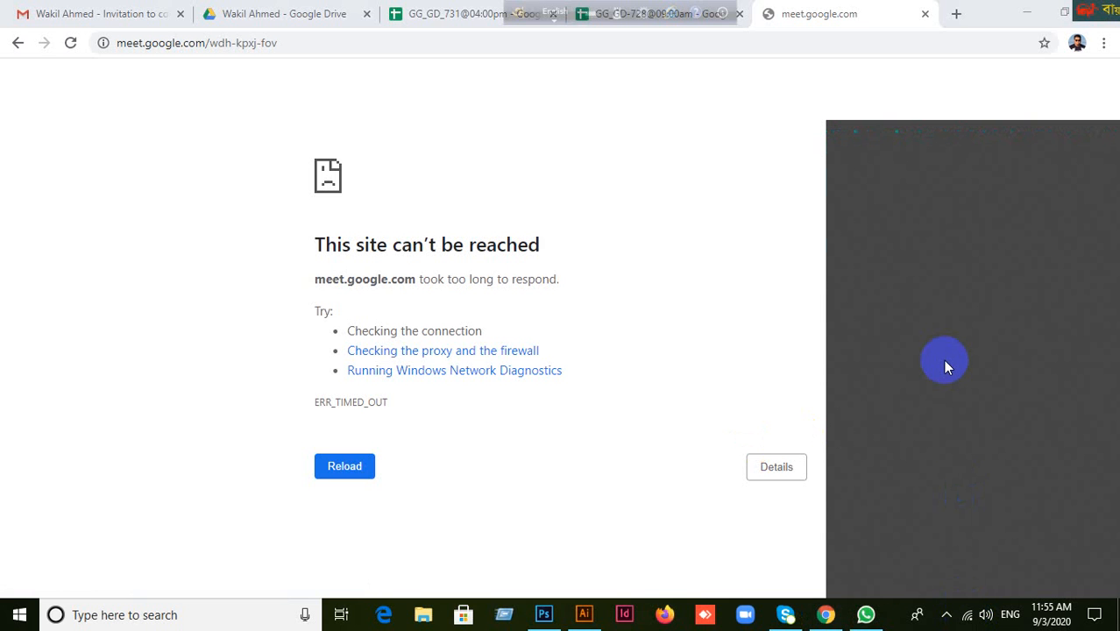
{"action": "left_click", "coordinate": [1013, 232]}
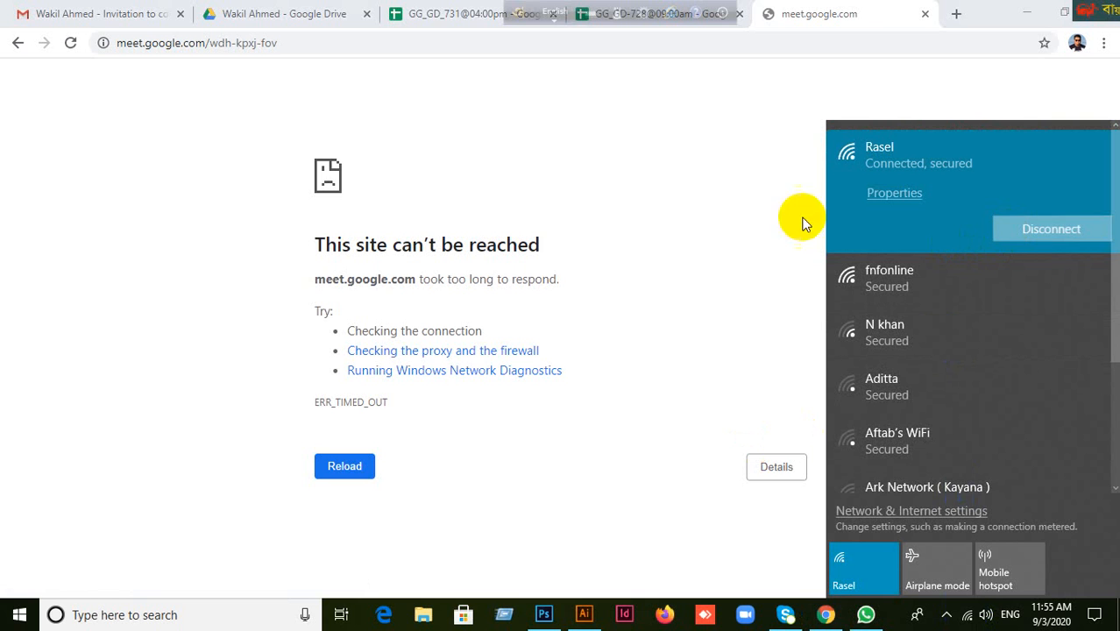